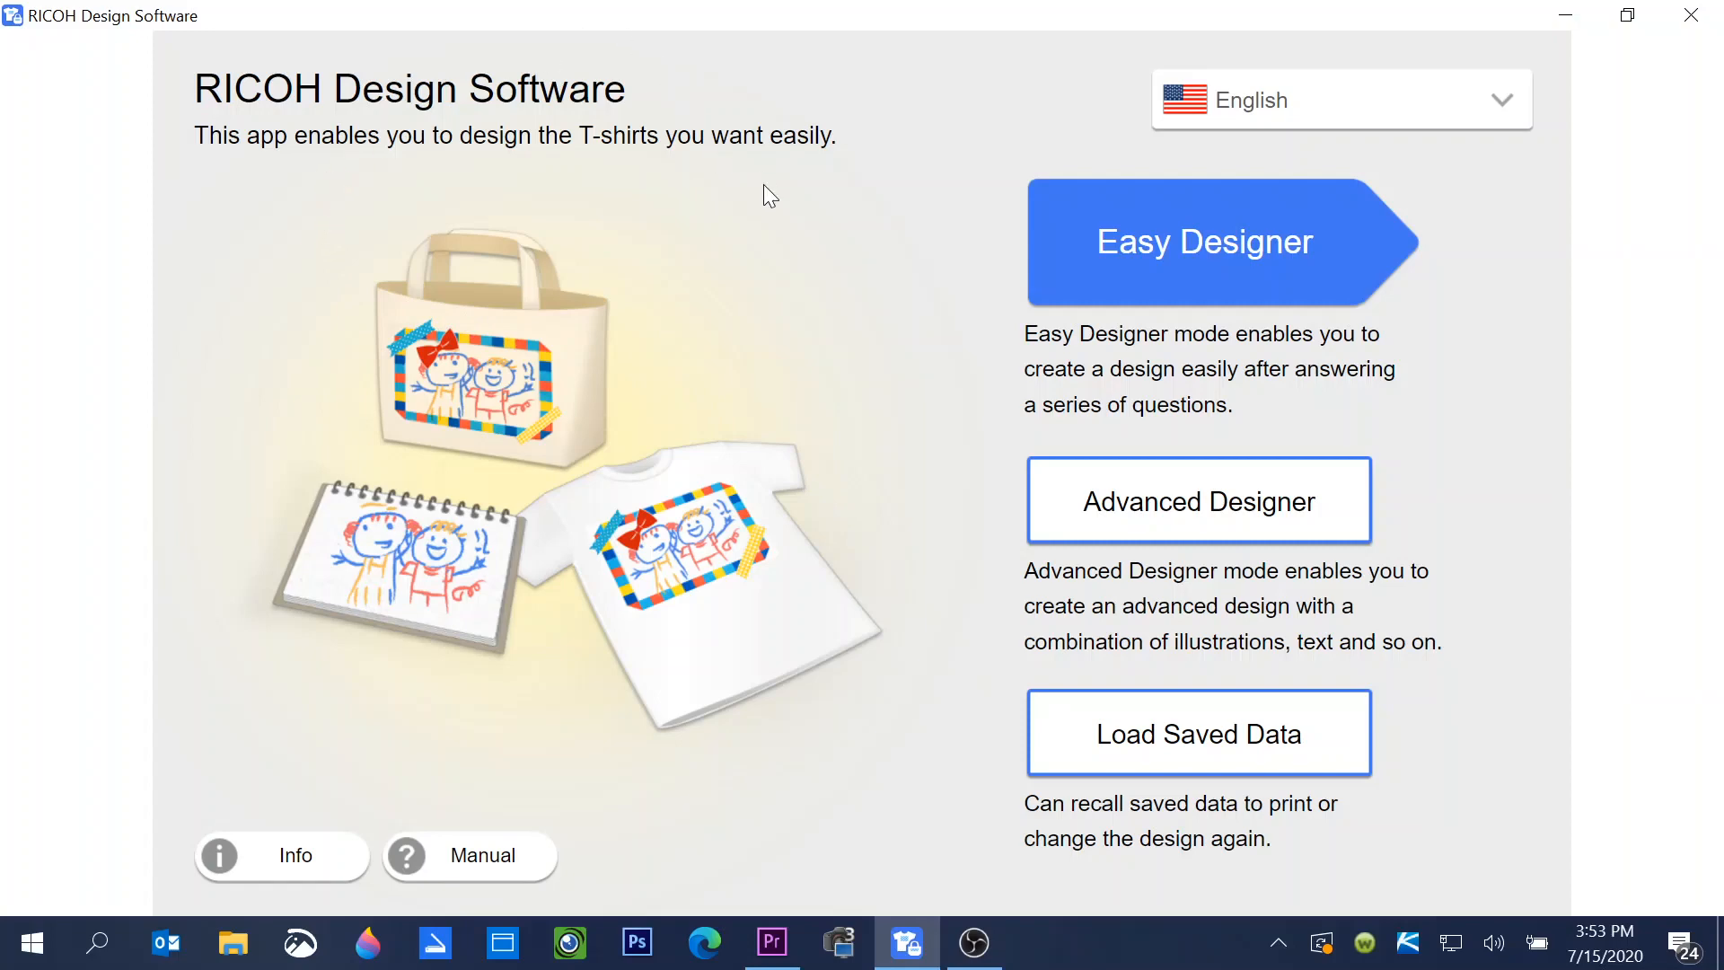
Start an Advanced Designer project from the start screen
left_click(1115, 508)
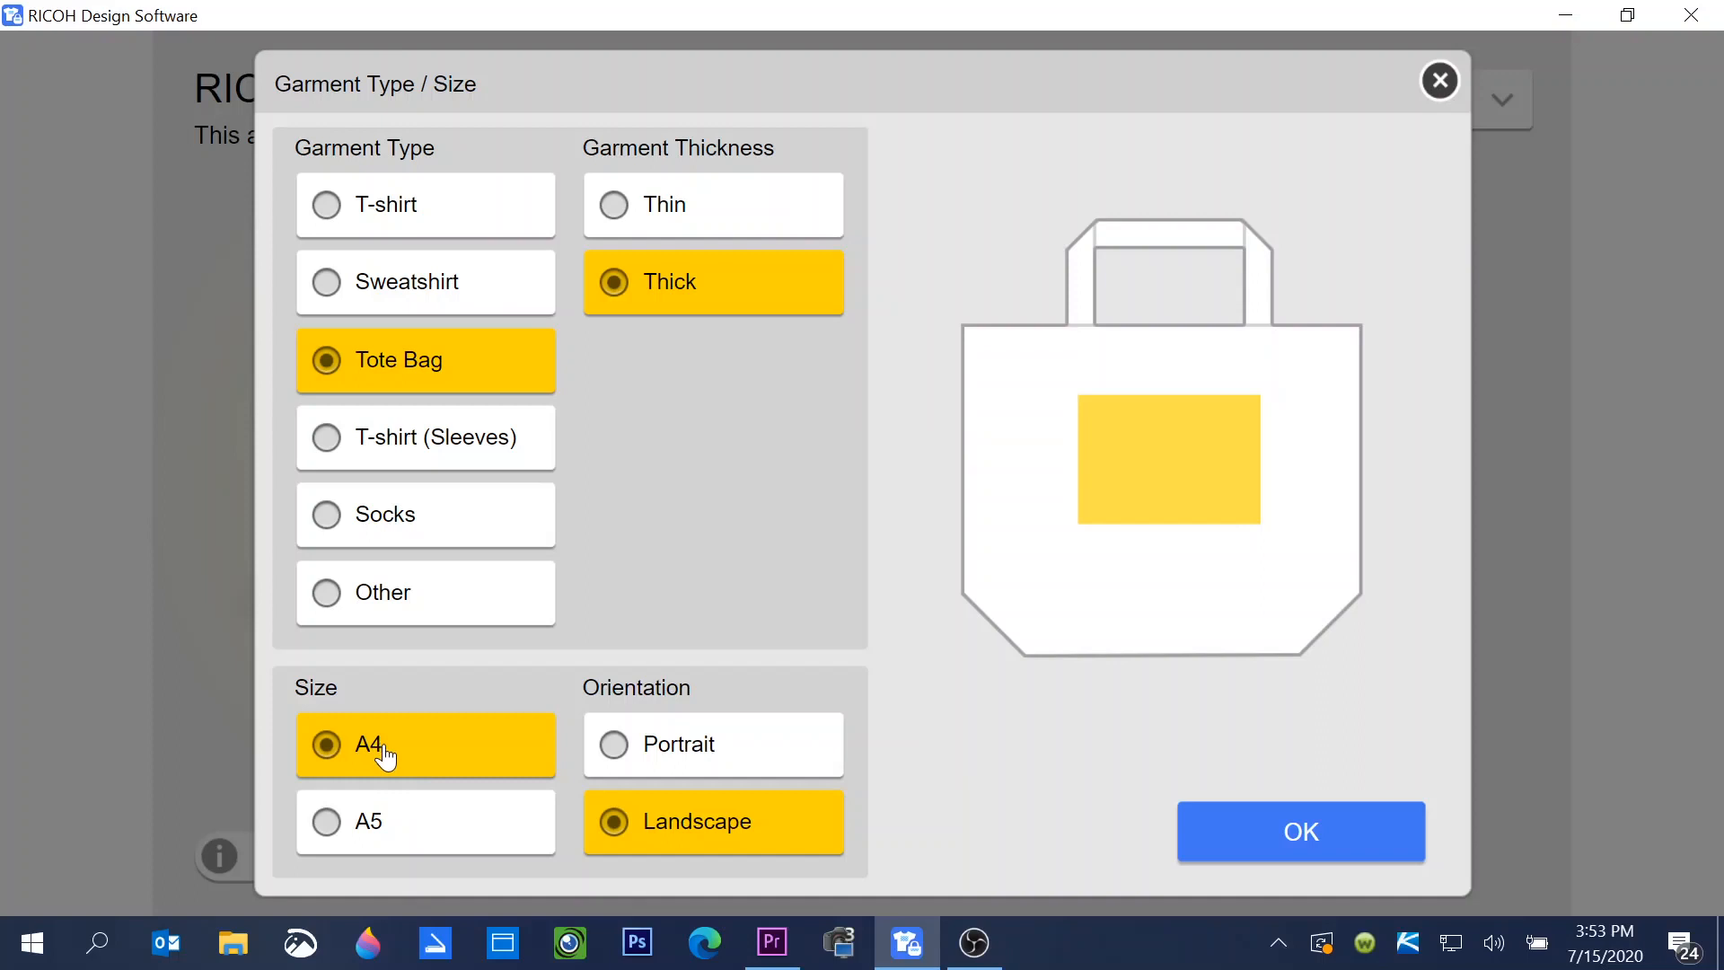
Try A5 and portrait, then confirm Tote Bag, Thick, A4, Landscape with OK
left_click(401, 831)
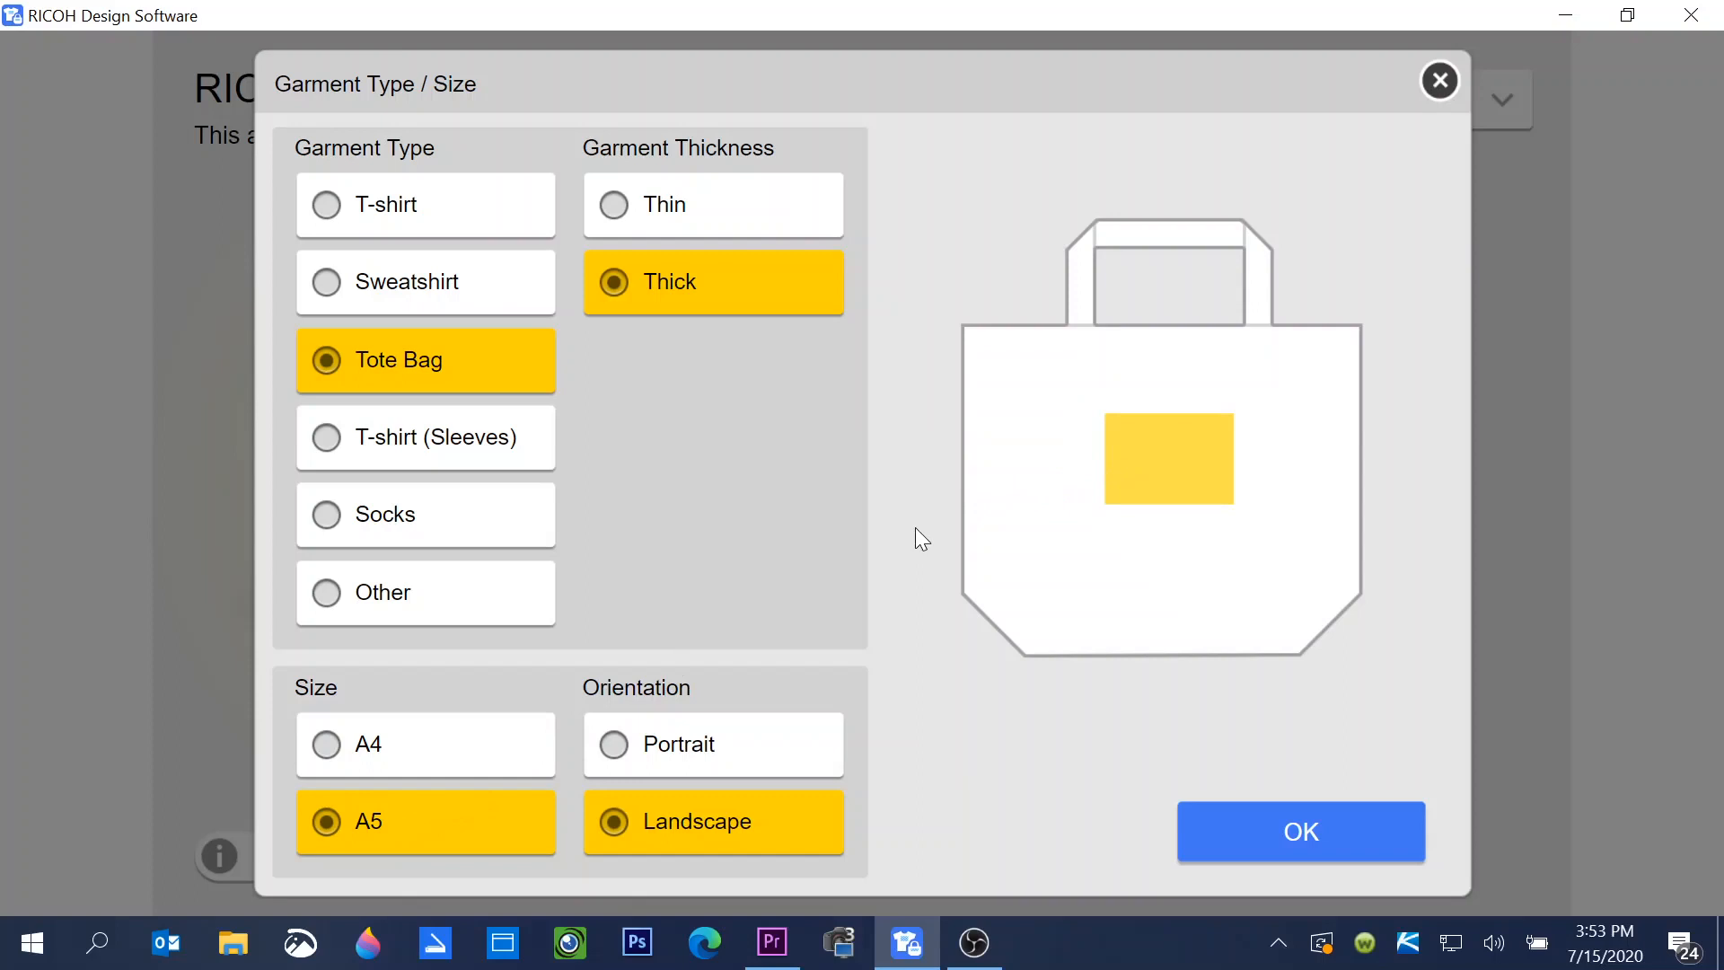
left_click(428, 758)
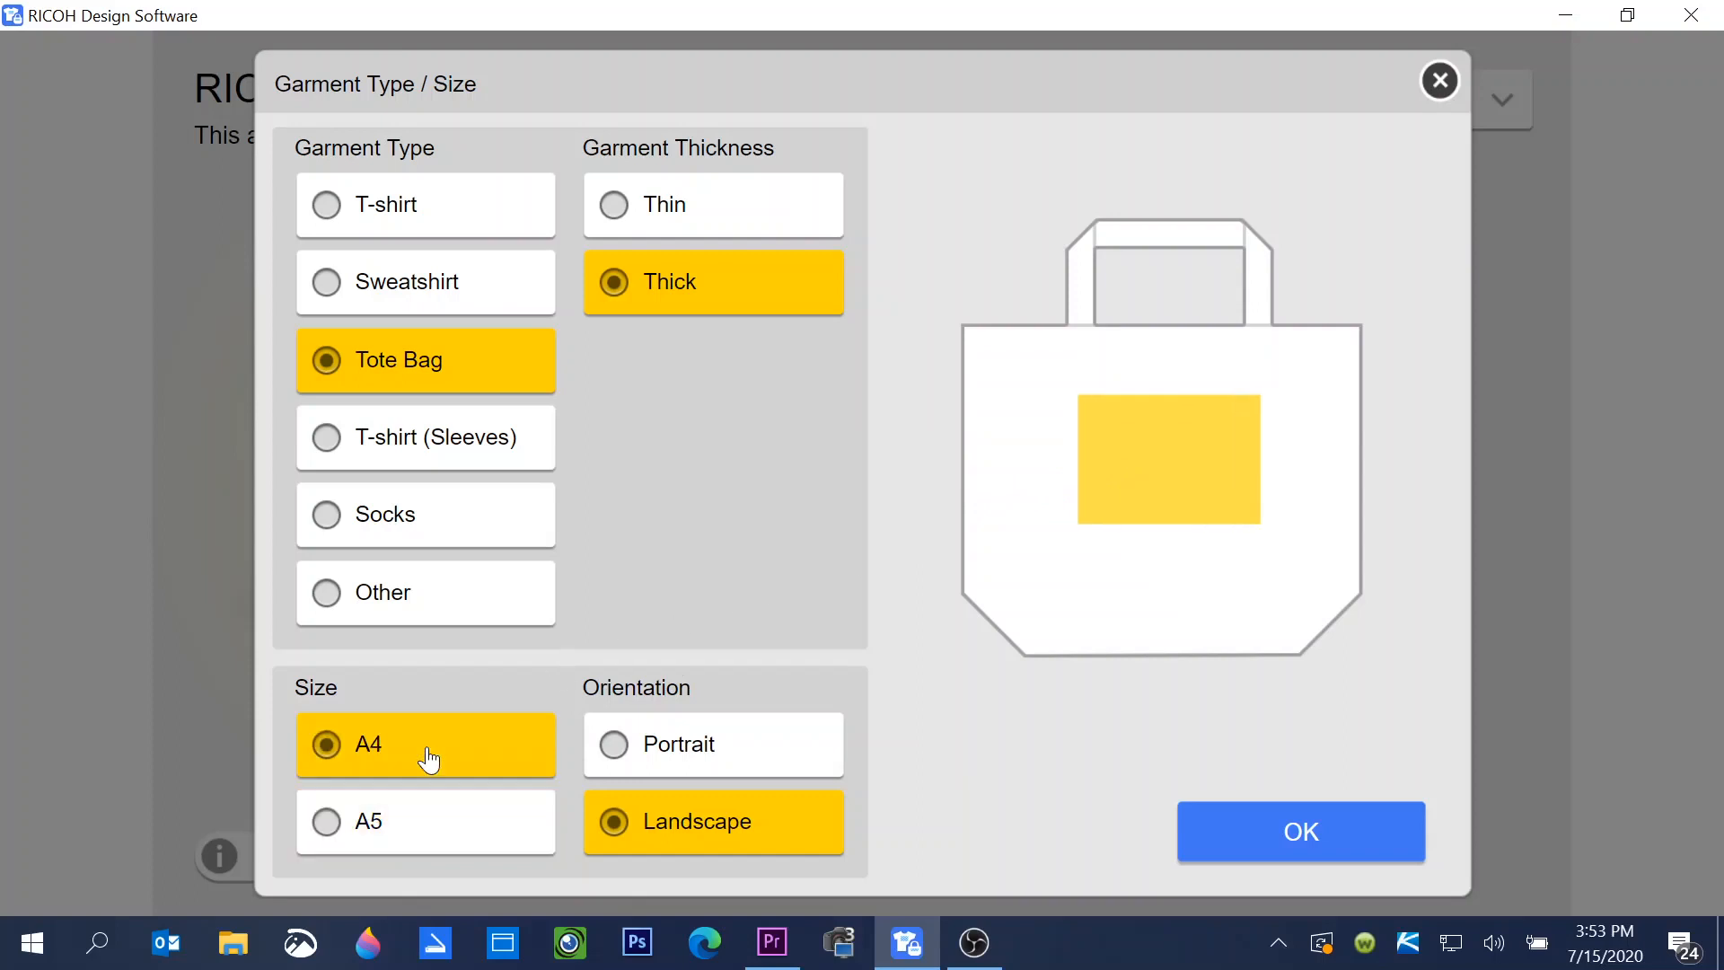
left_click(621, 744)
left_click(616, 823)
left_click(1301, 836)
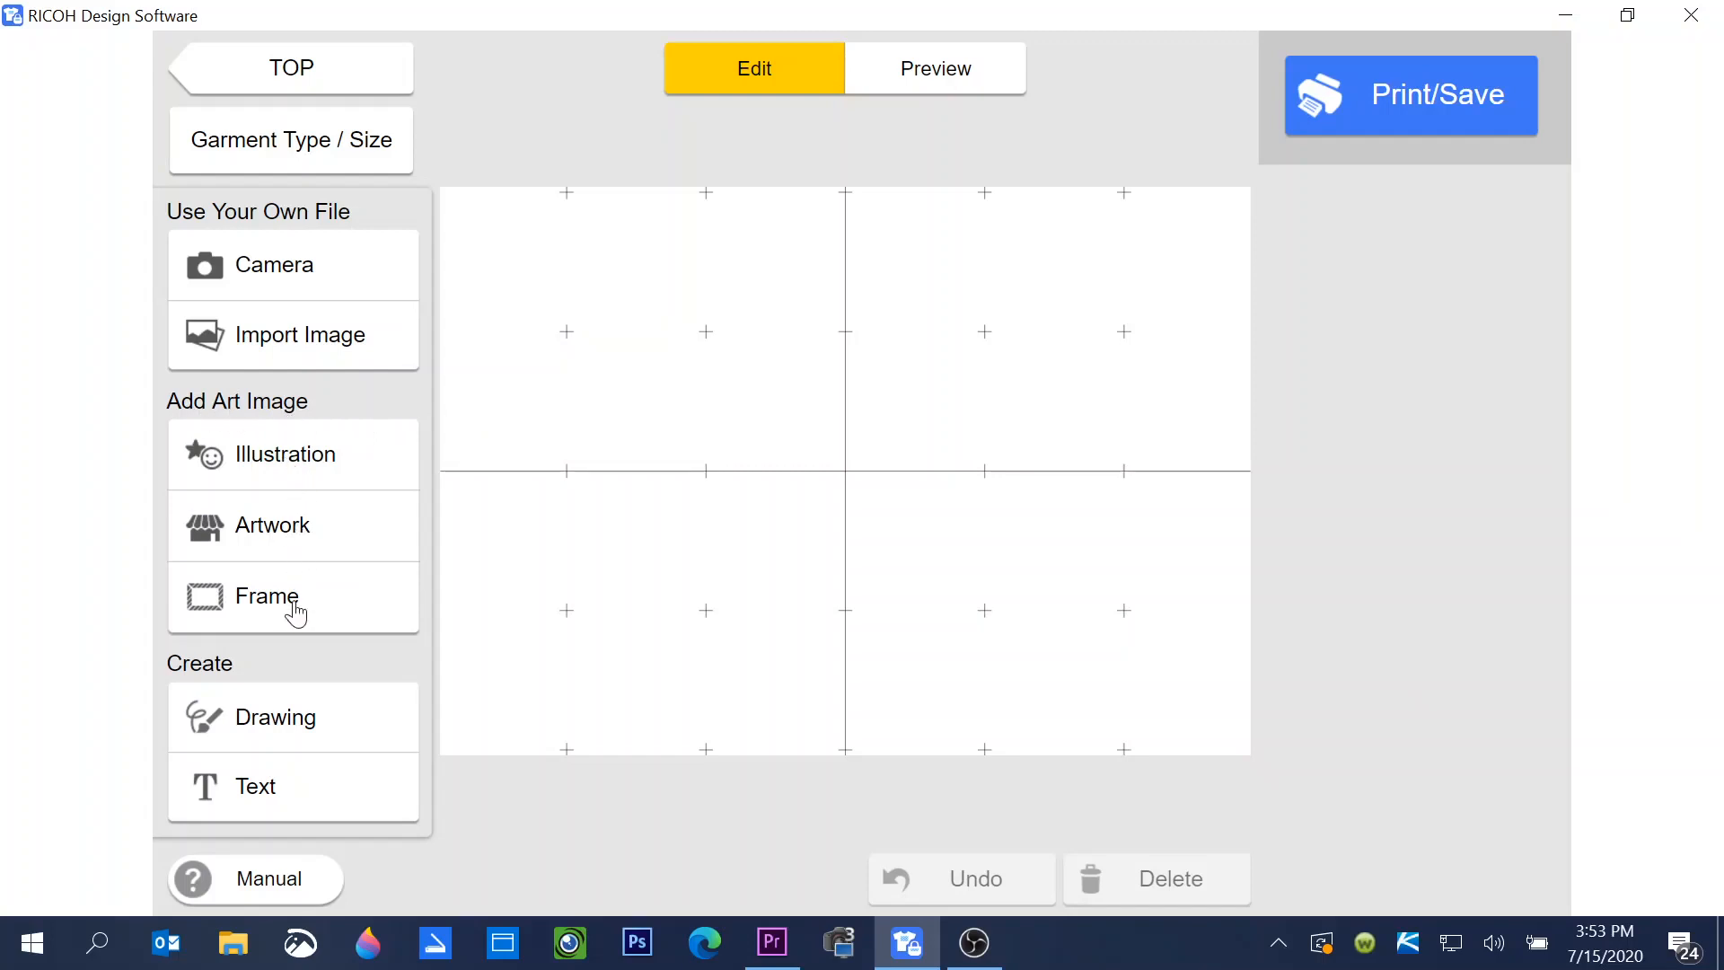
Page through all seven illustration pages and close without adding any
left_click(323, 465)
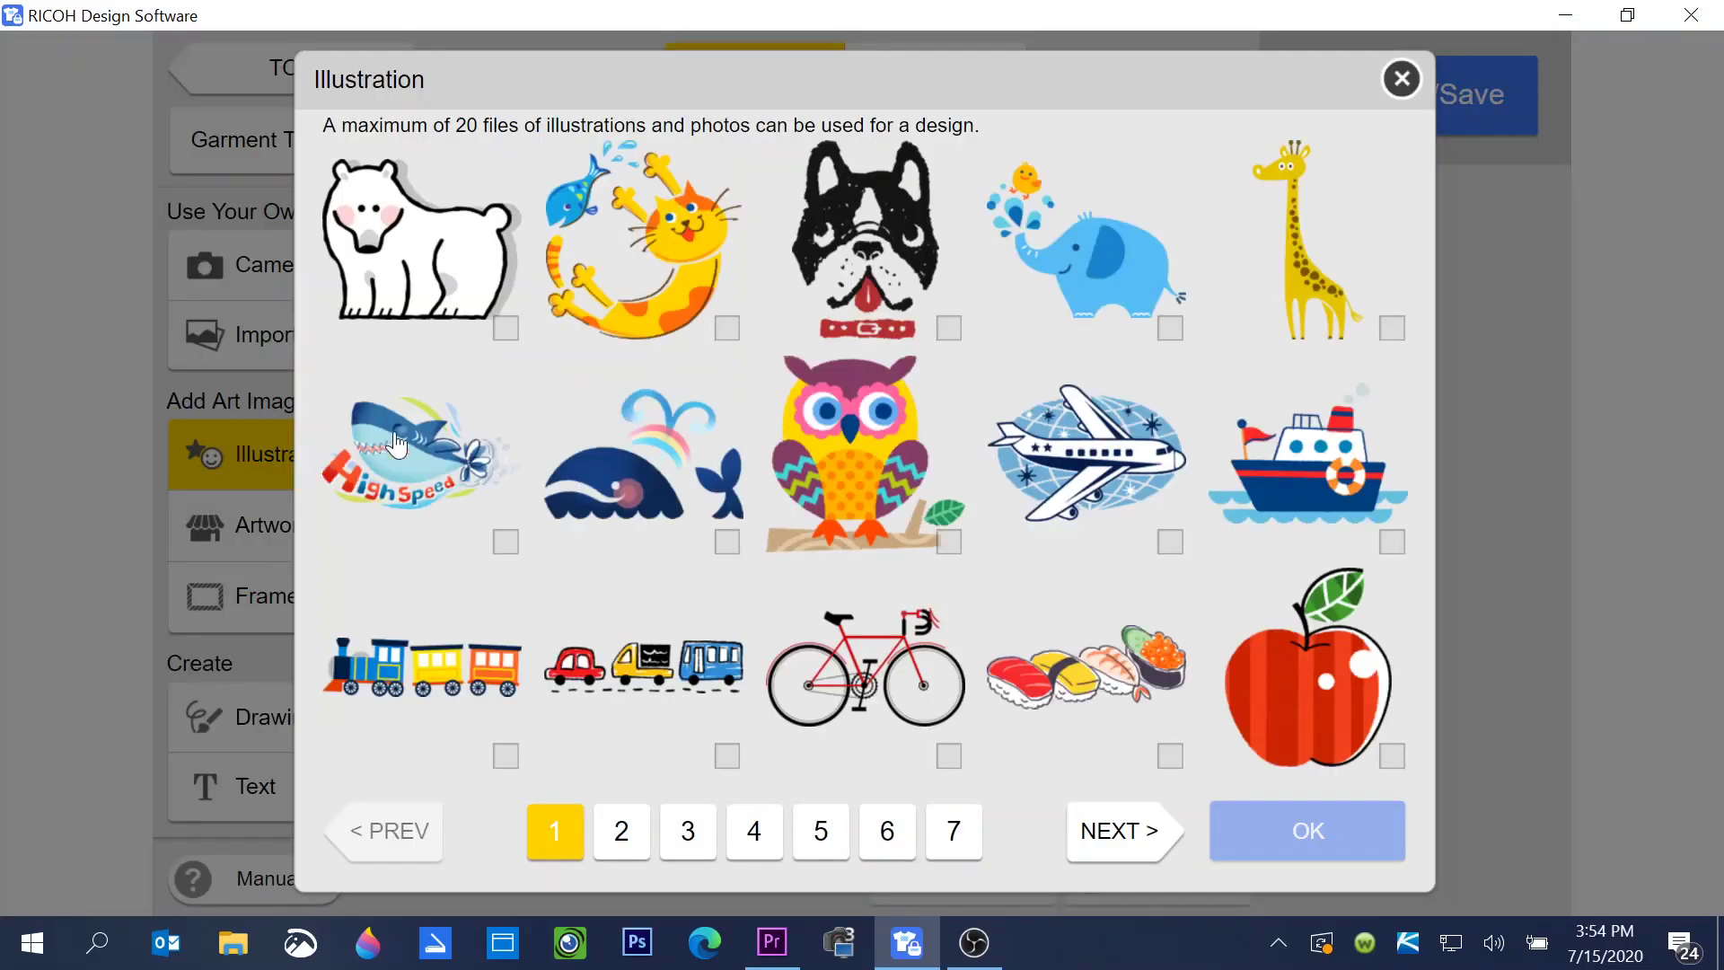
left_click(622, 830)
left_click(688, 831)
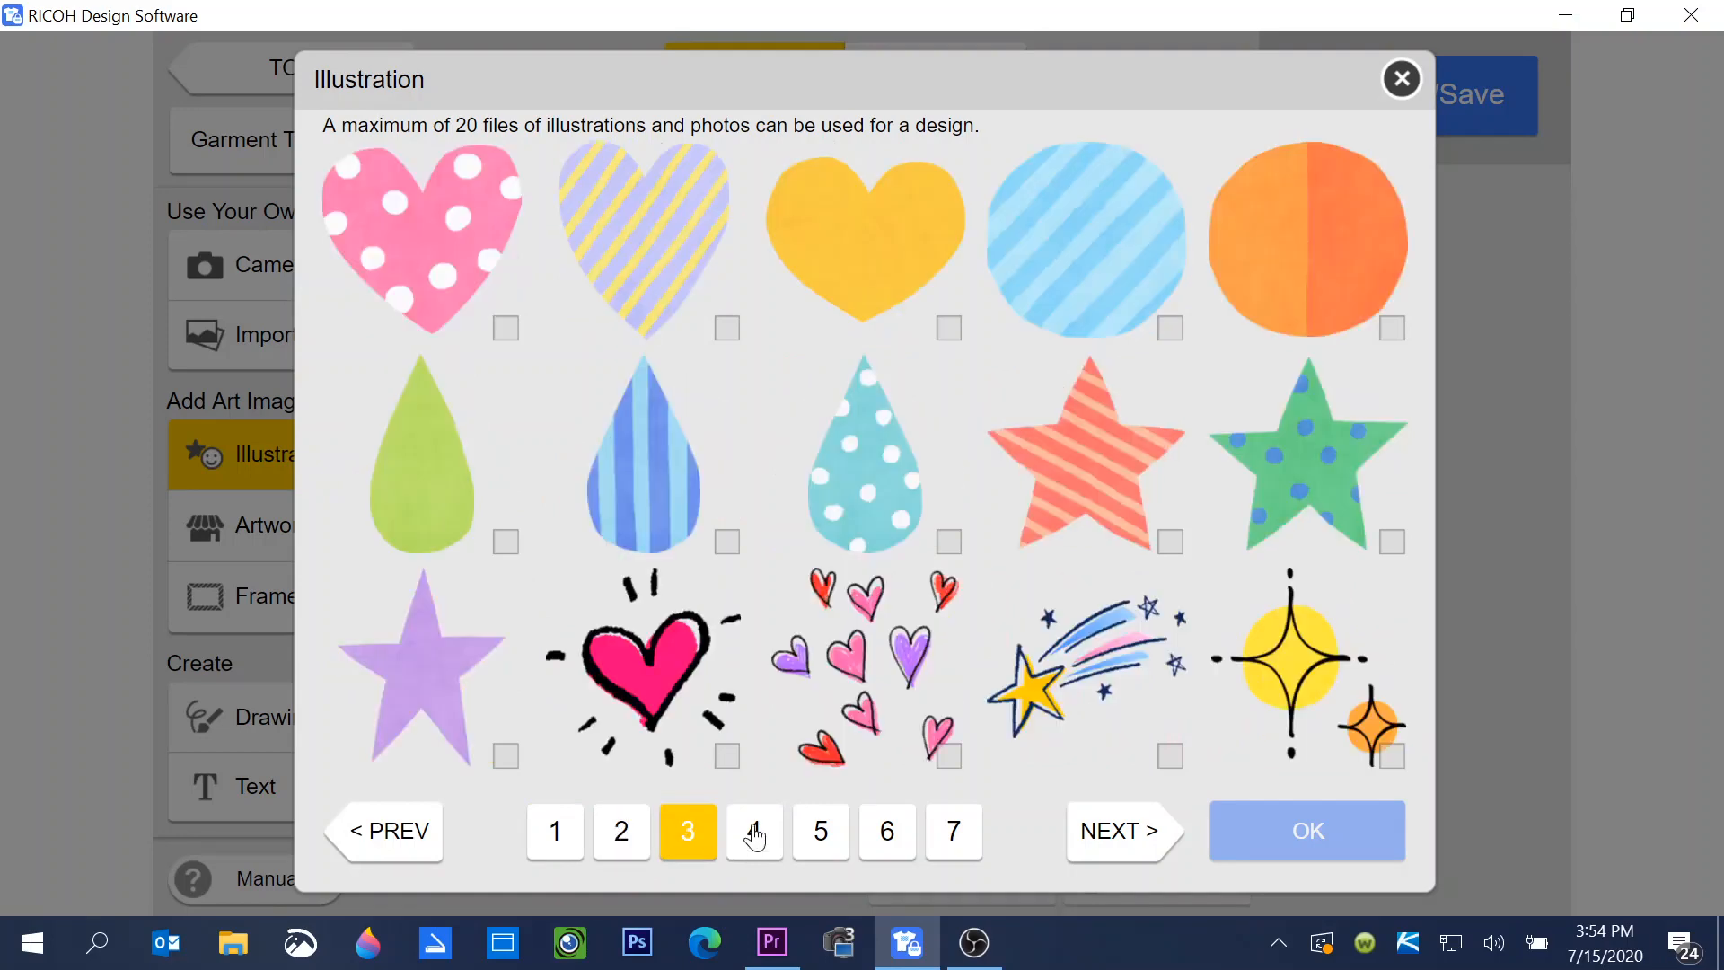
left_click(754, 832)
left_click(820, 832)
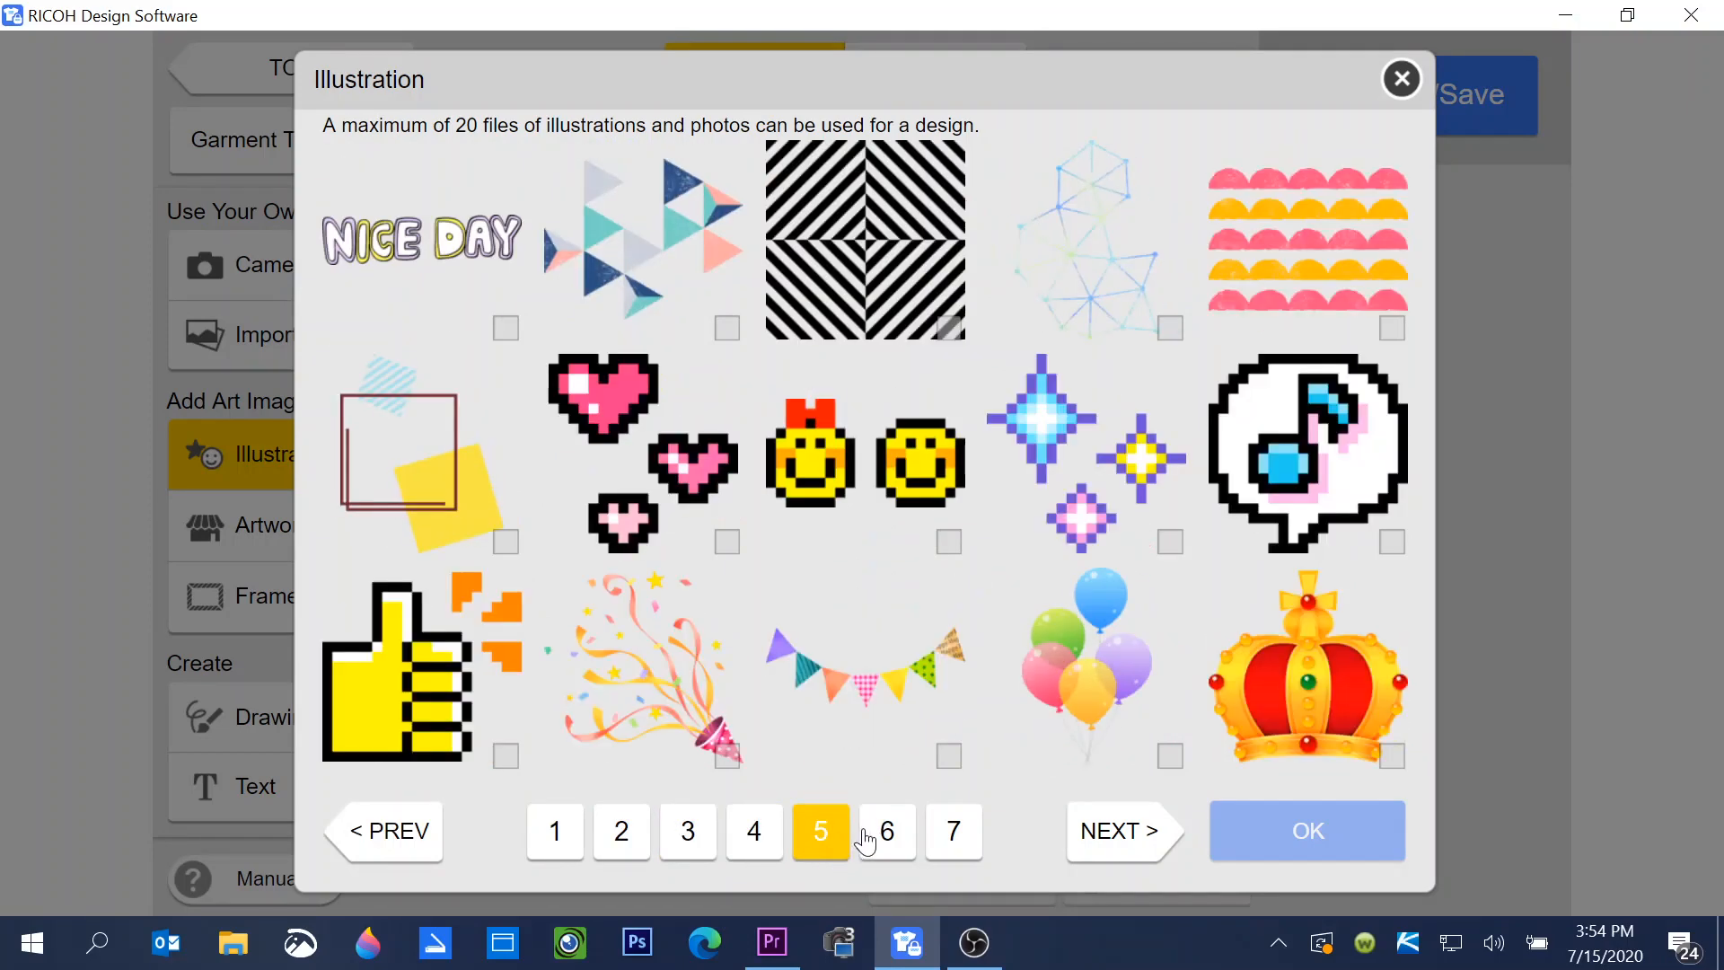
left_click(887, 831)
left_click(953, 831)
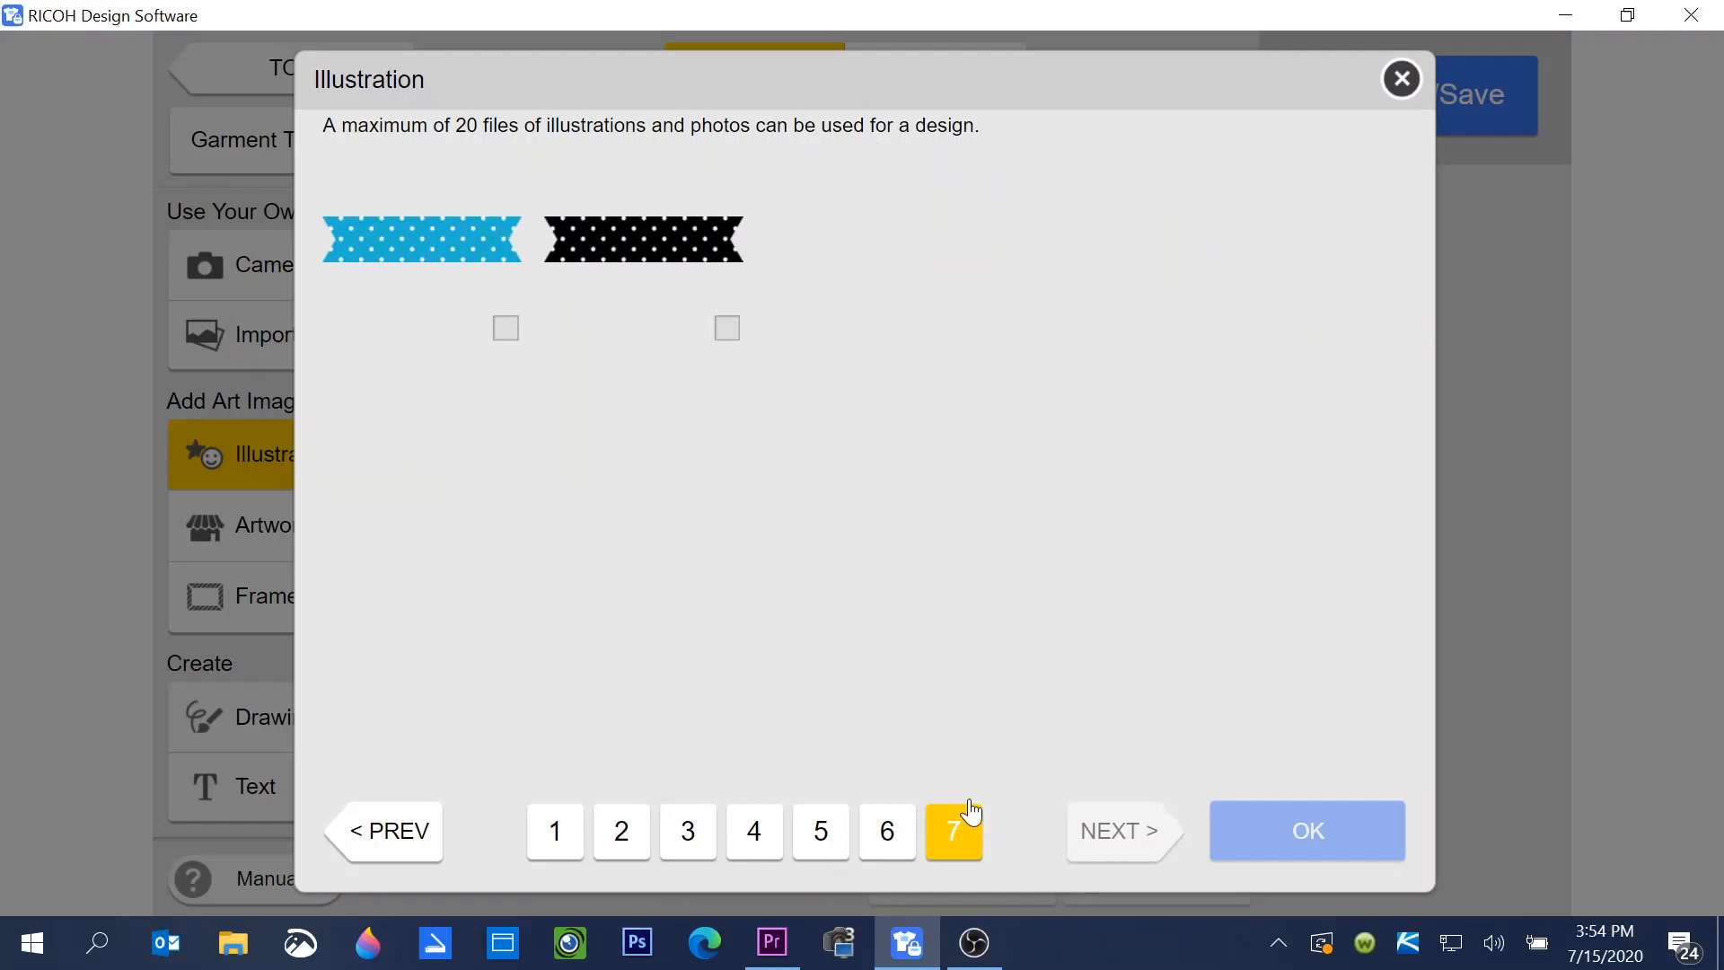
left_click(1400, 78)
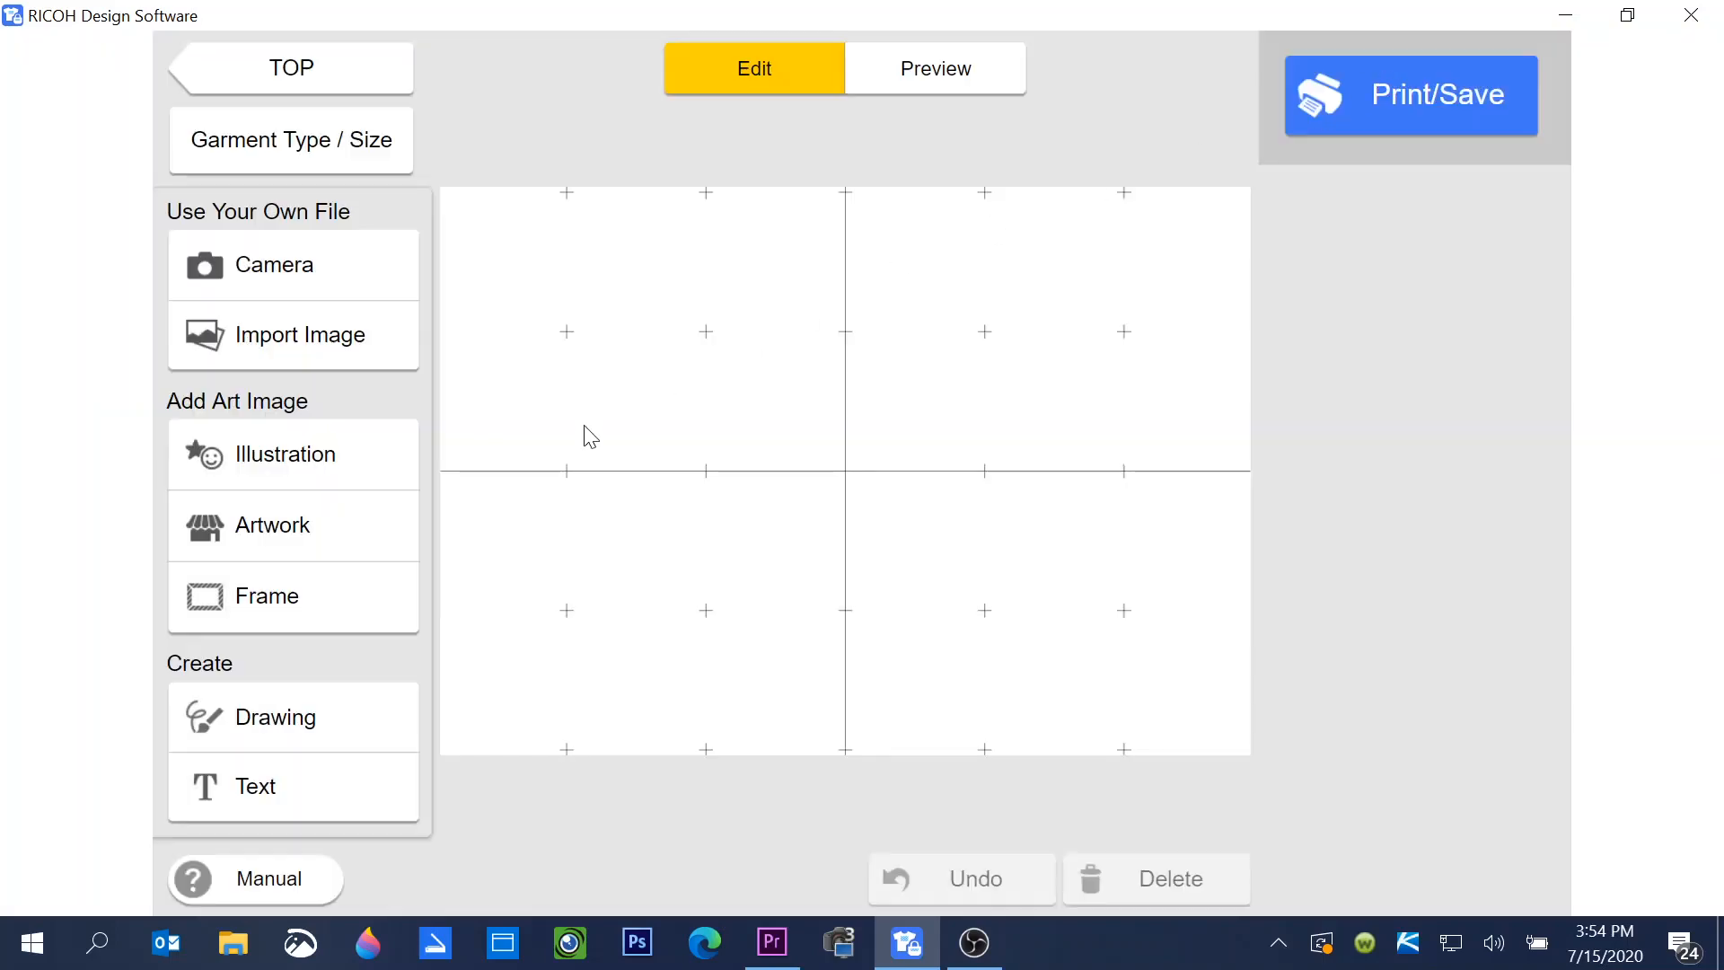
Page through all seven artwork pages and close without adding any
left_click(309, 525)
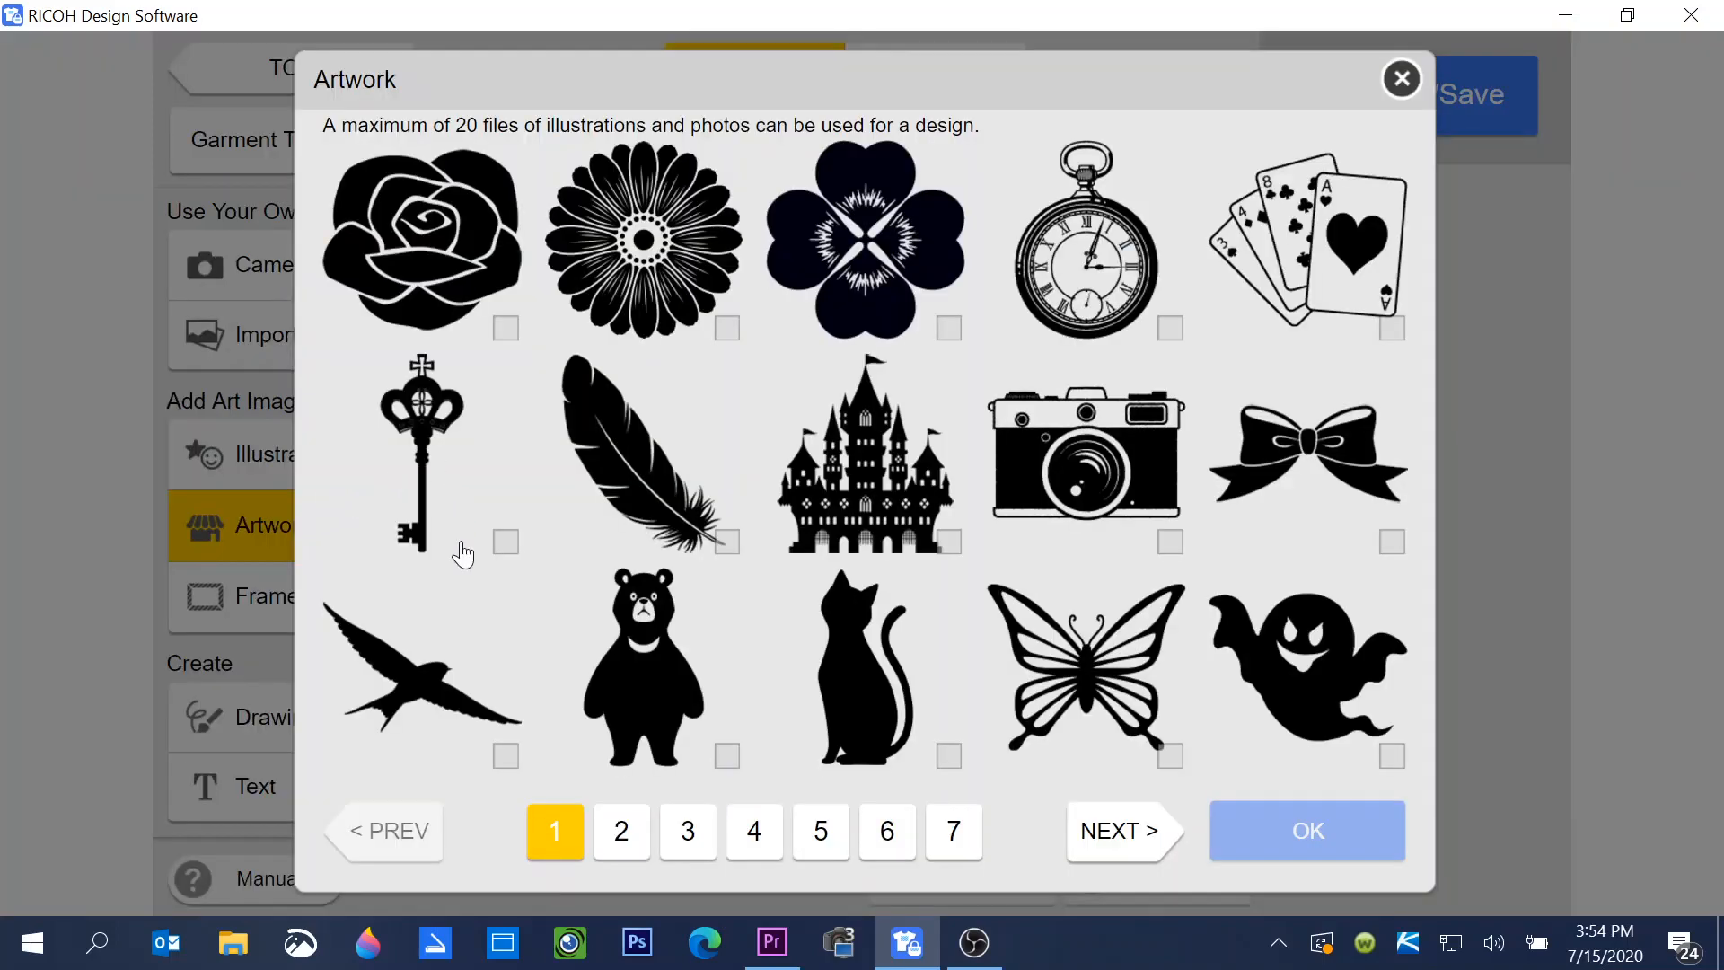
left_click(621, 832)
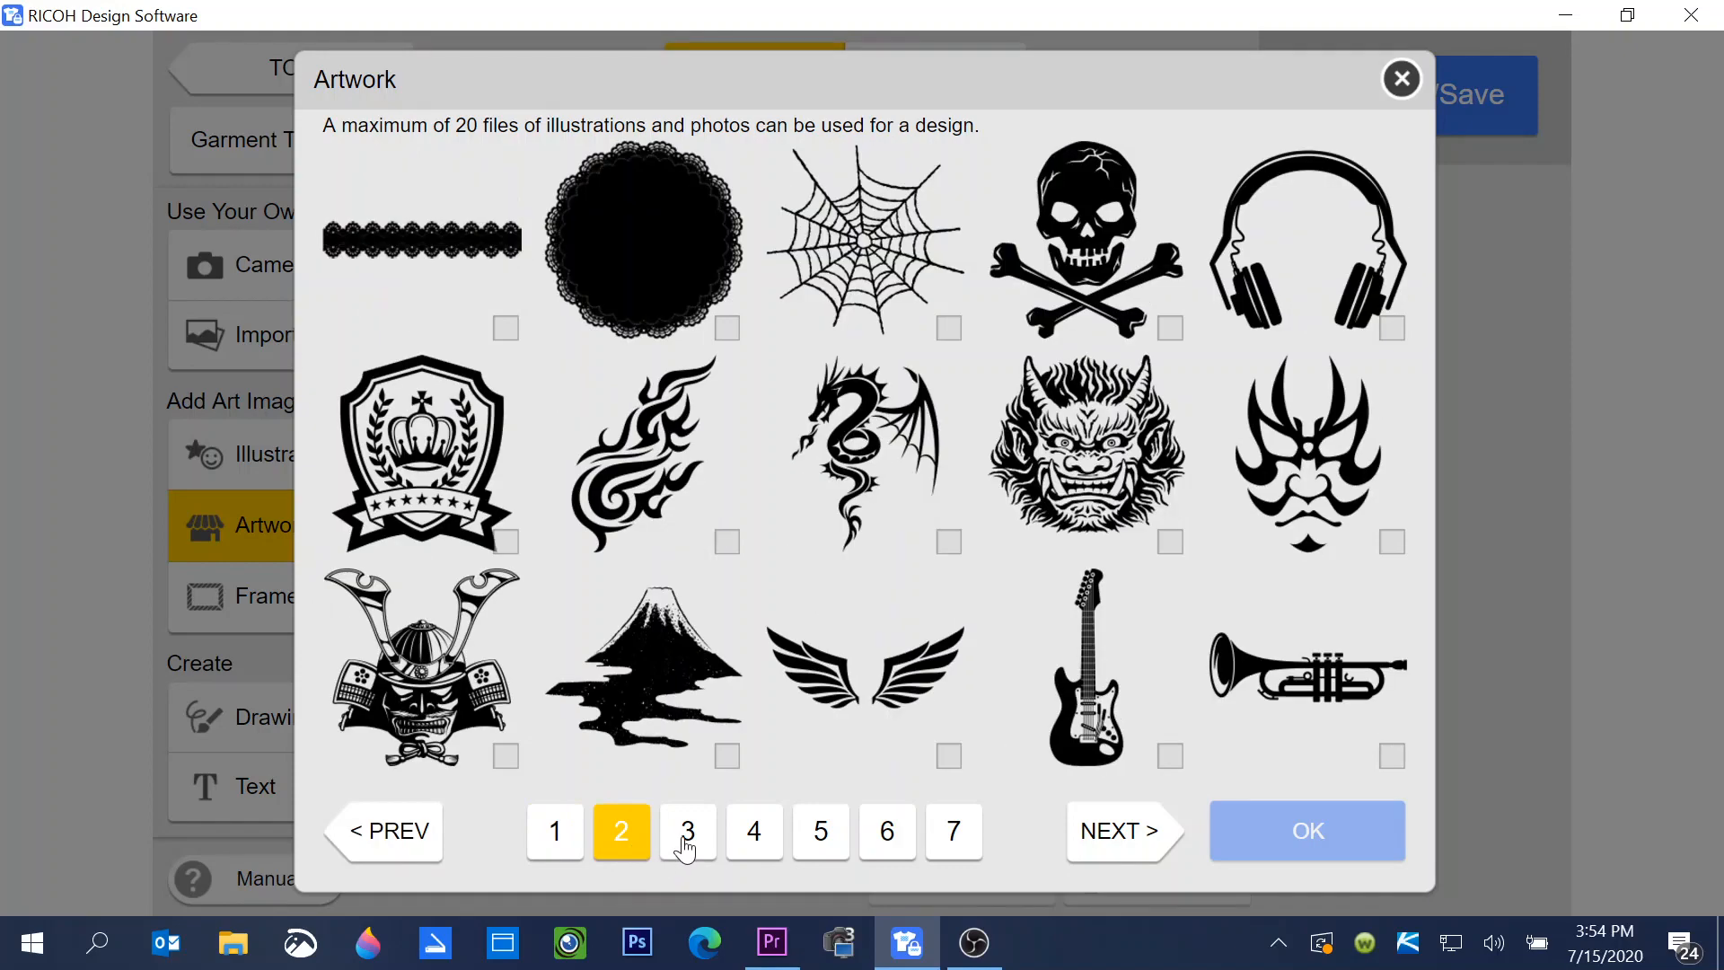
left_click(687, 831)
left_click(756, 832)
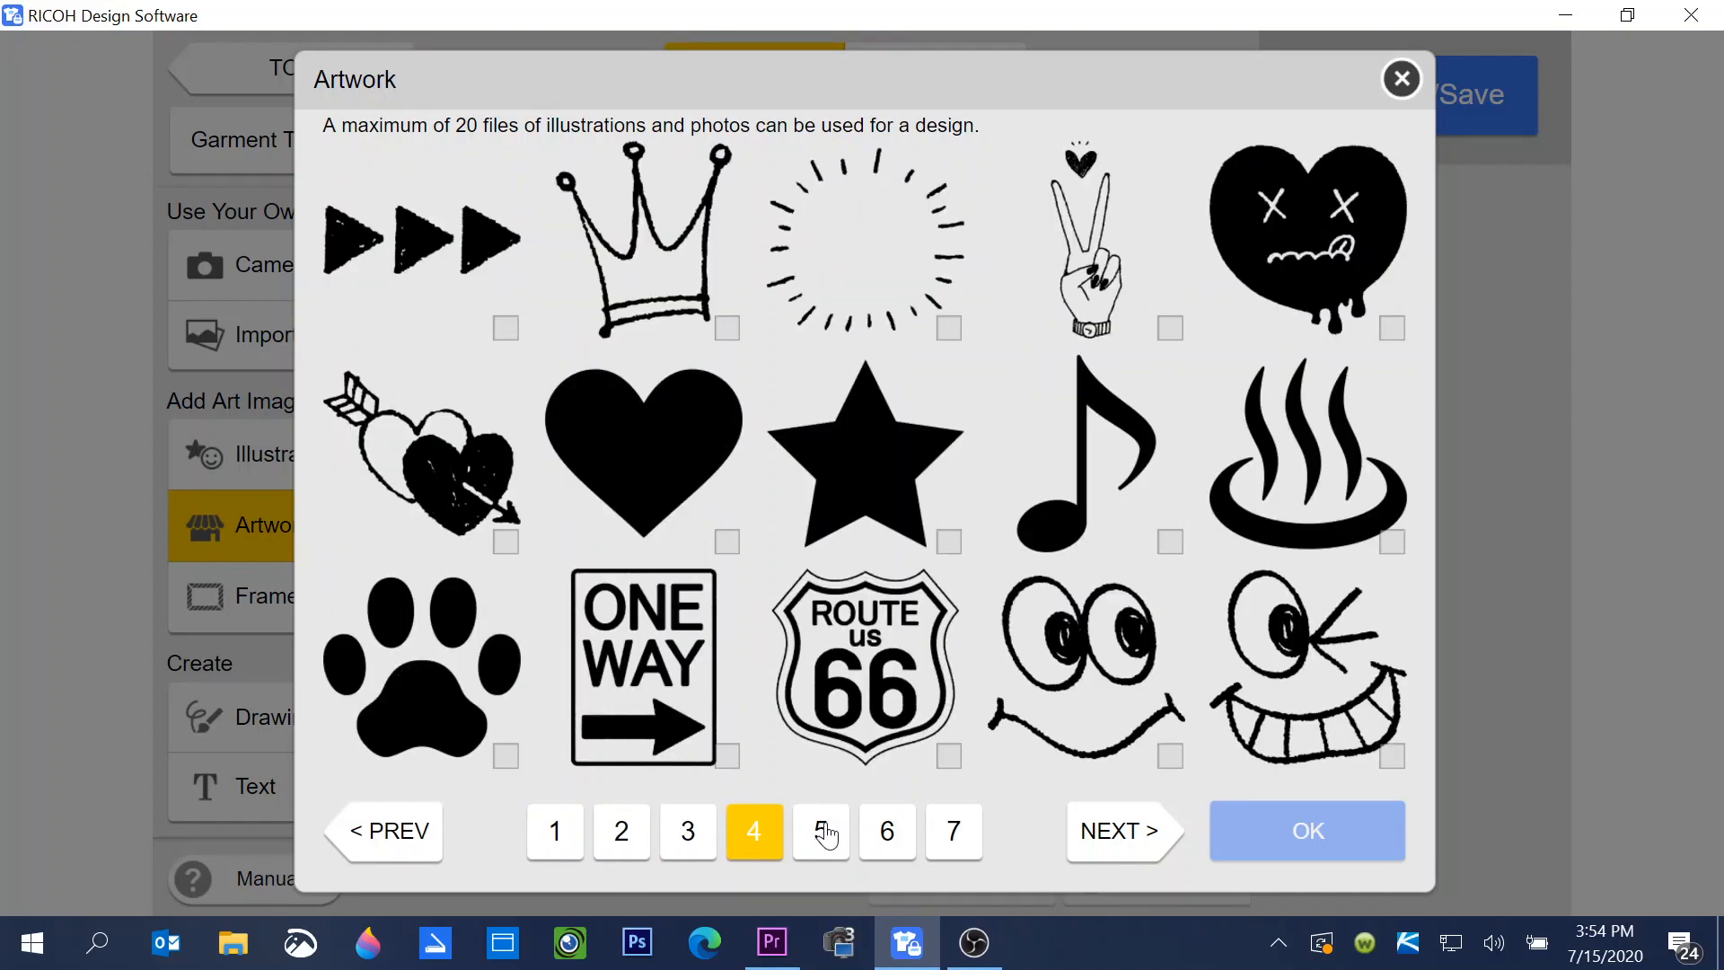
left_click(821, 832)
left_click(887, 832)
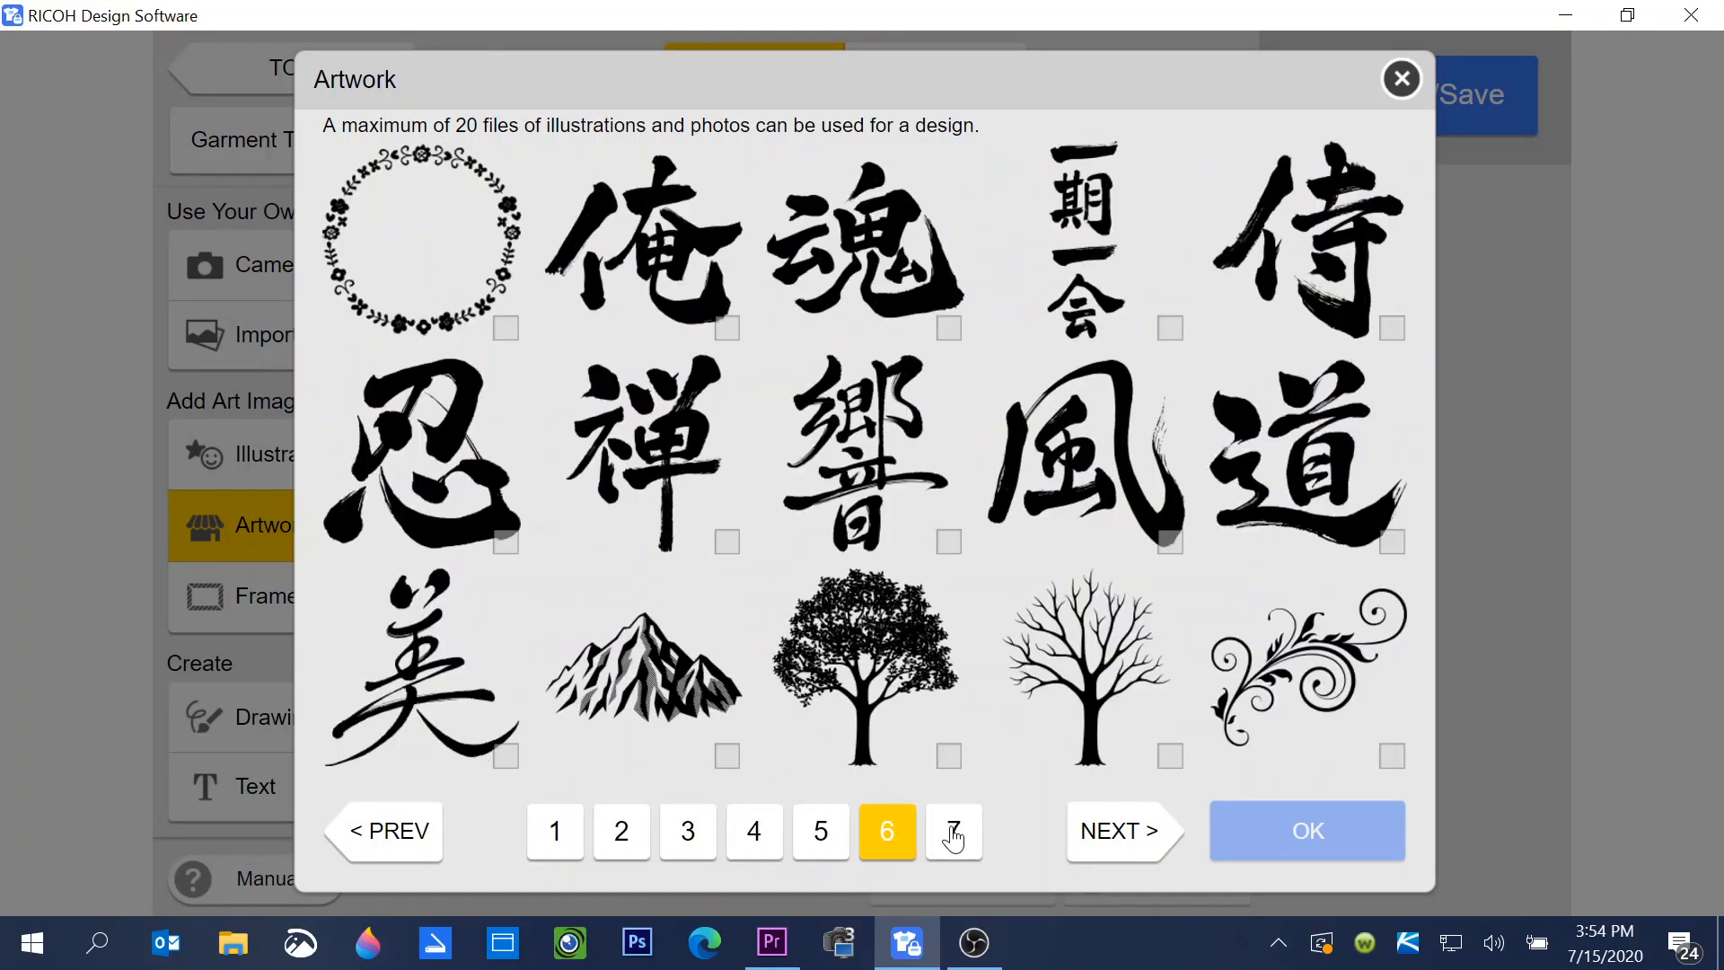
left_click(954, 831)
left_click(1402, 78)
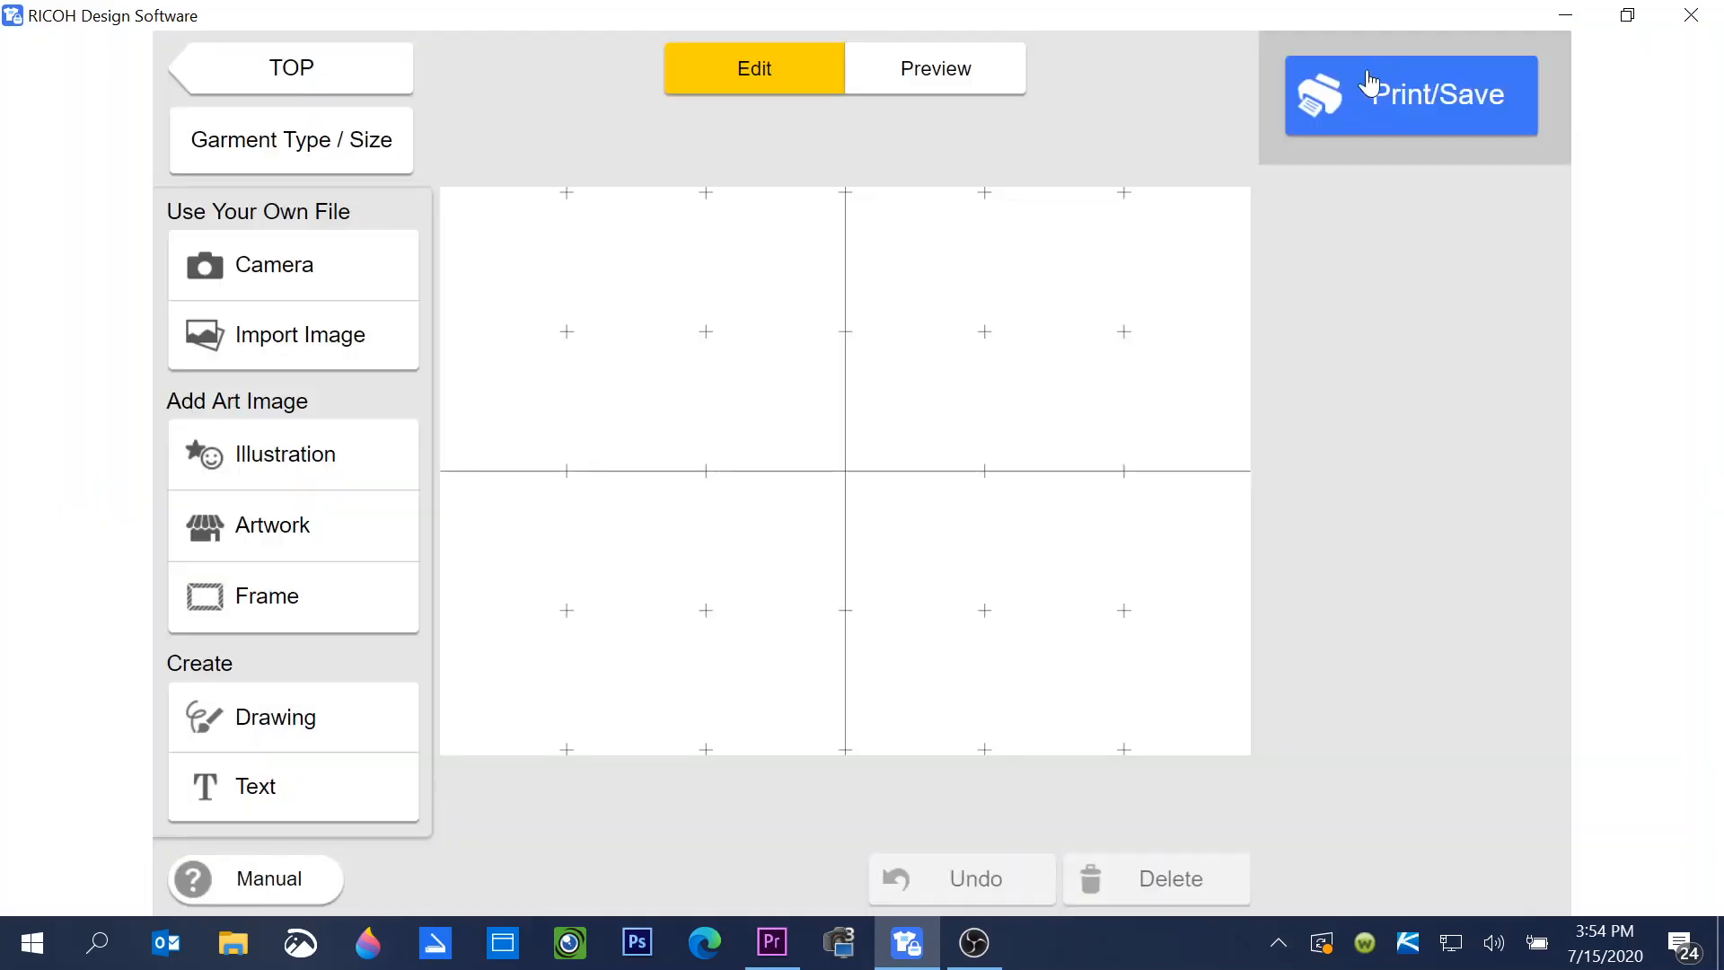
Bring up the Frame styles panel
left_click(242, 599)
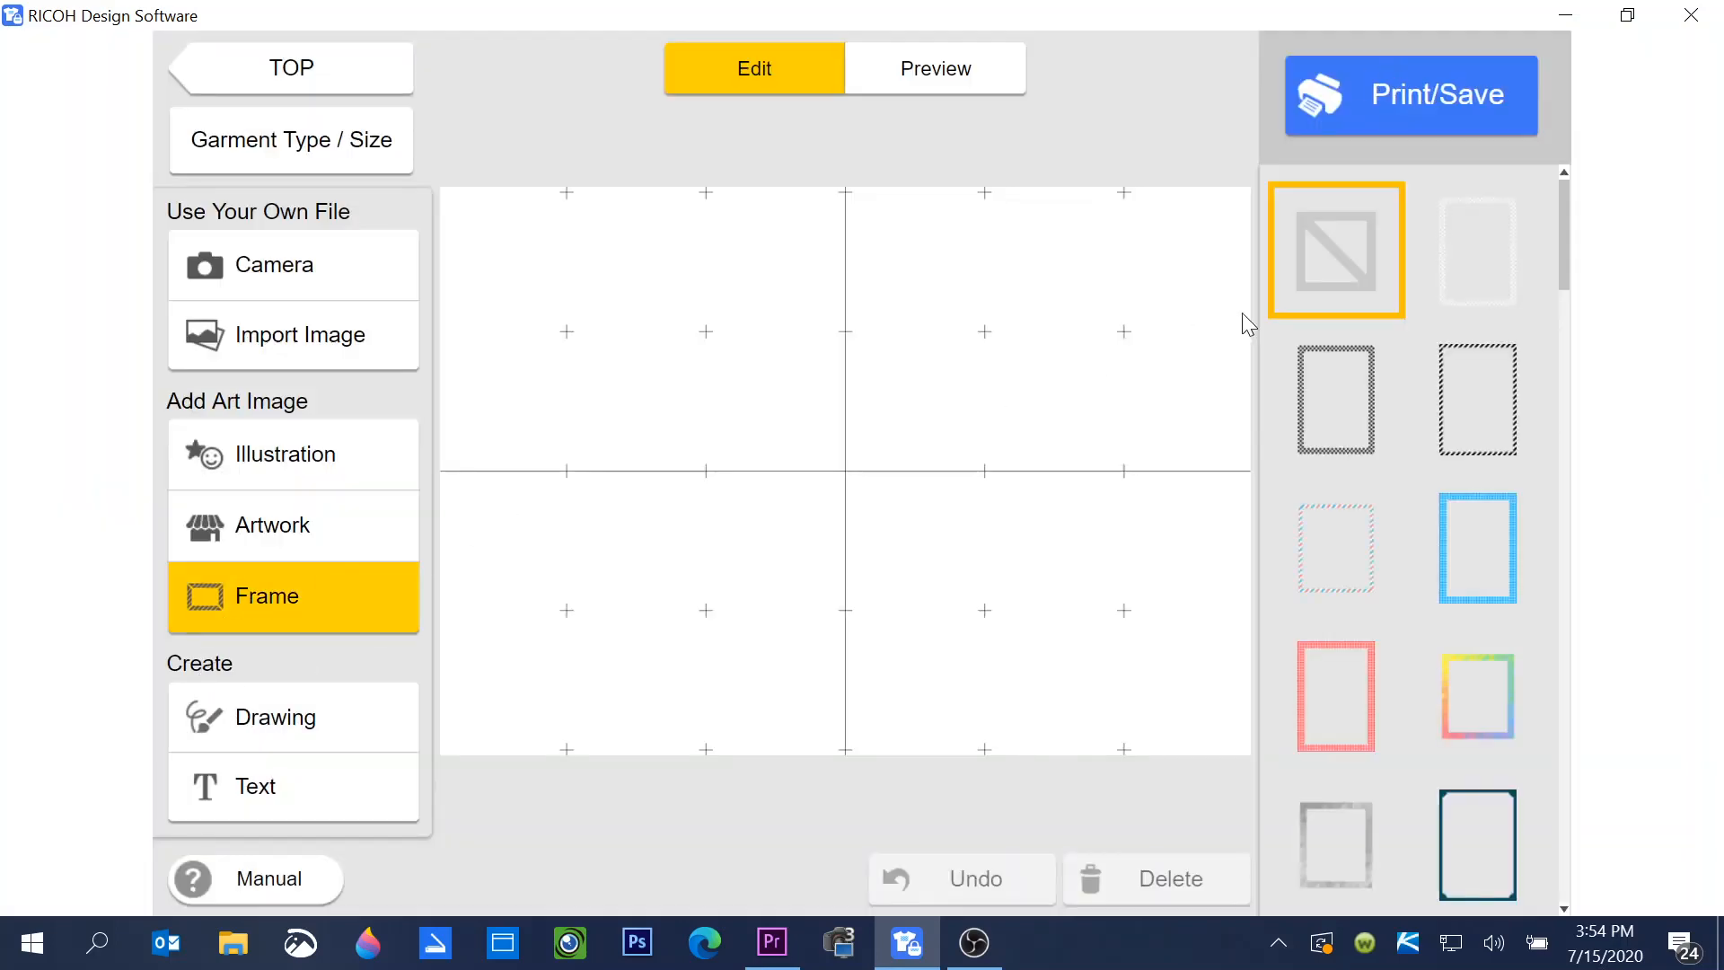
left_click_drag(1567, 249, 1541, 827)
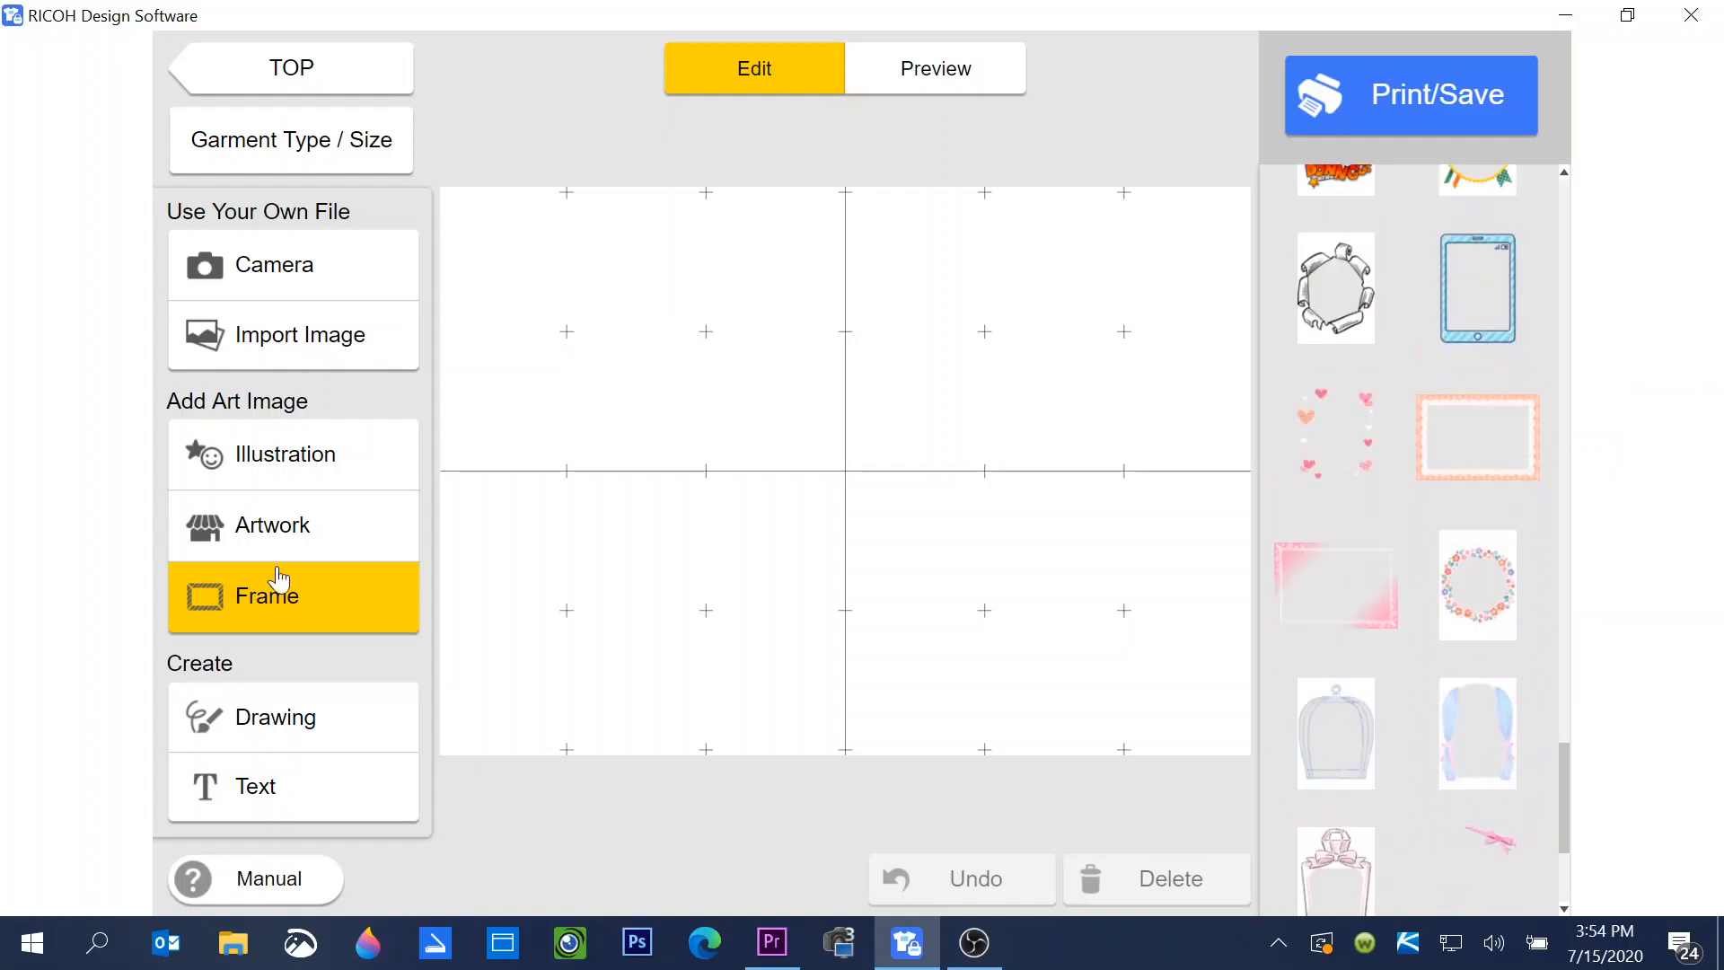
Add the balloons illustration from page 5 to the design
left_click(313, 458)
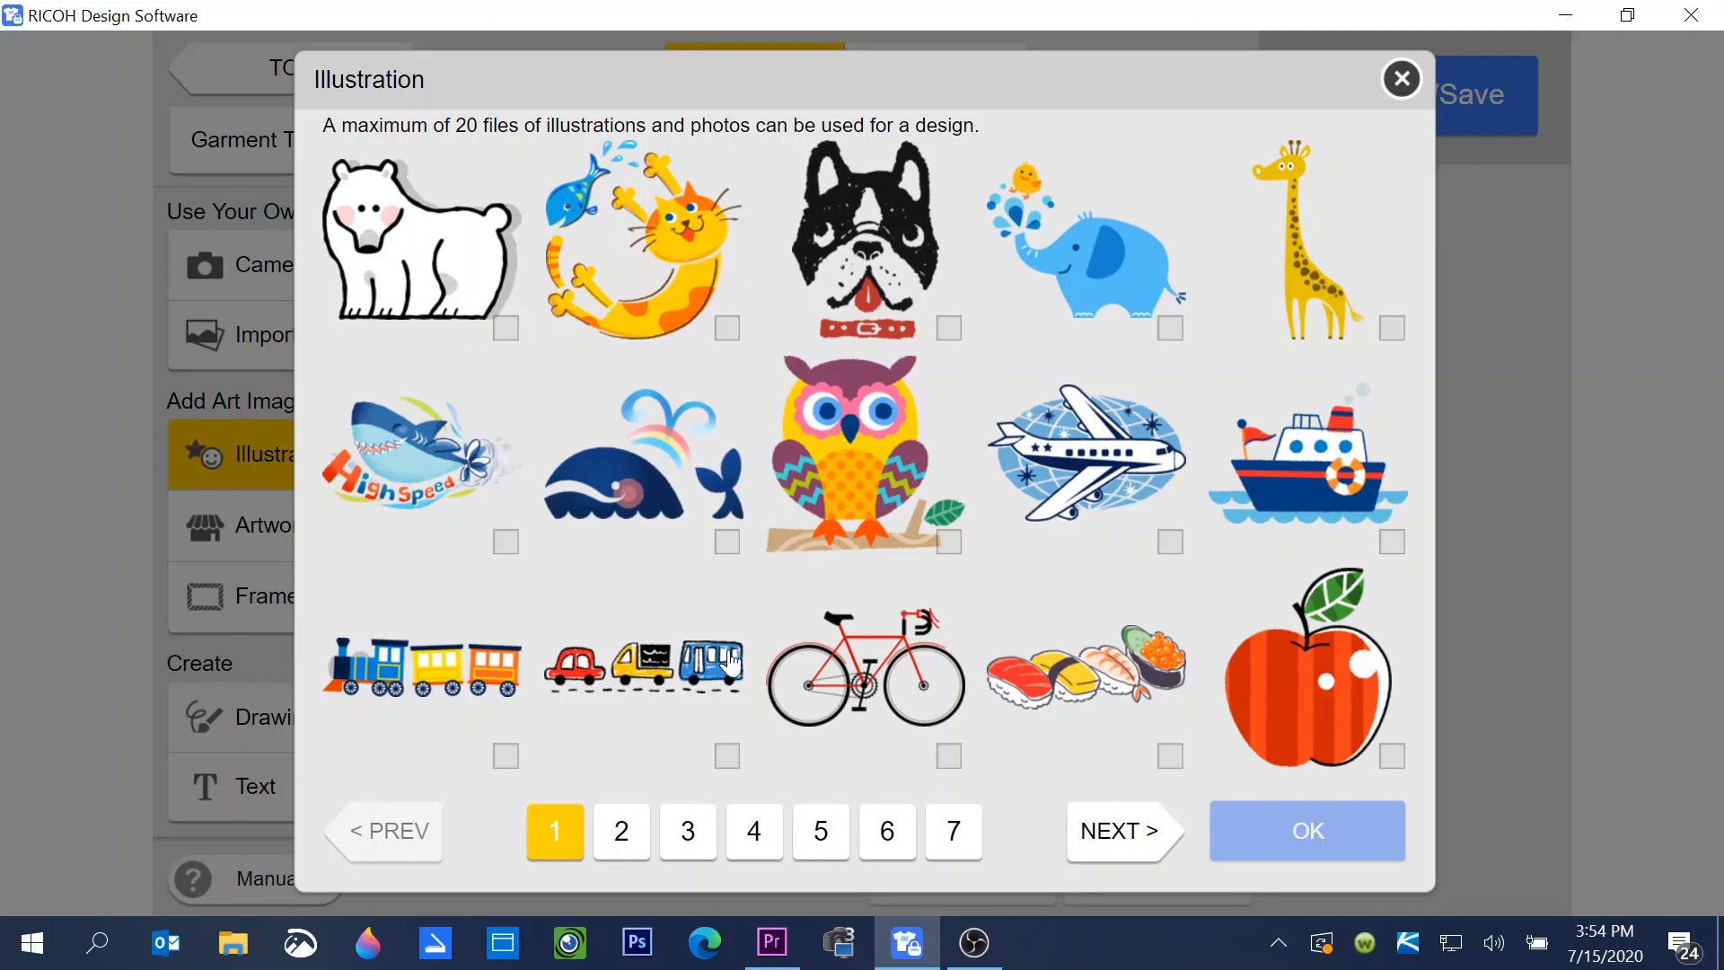
left_click(821, 831)
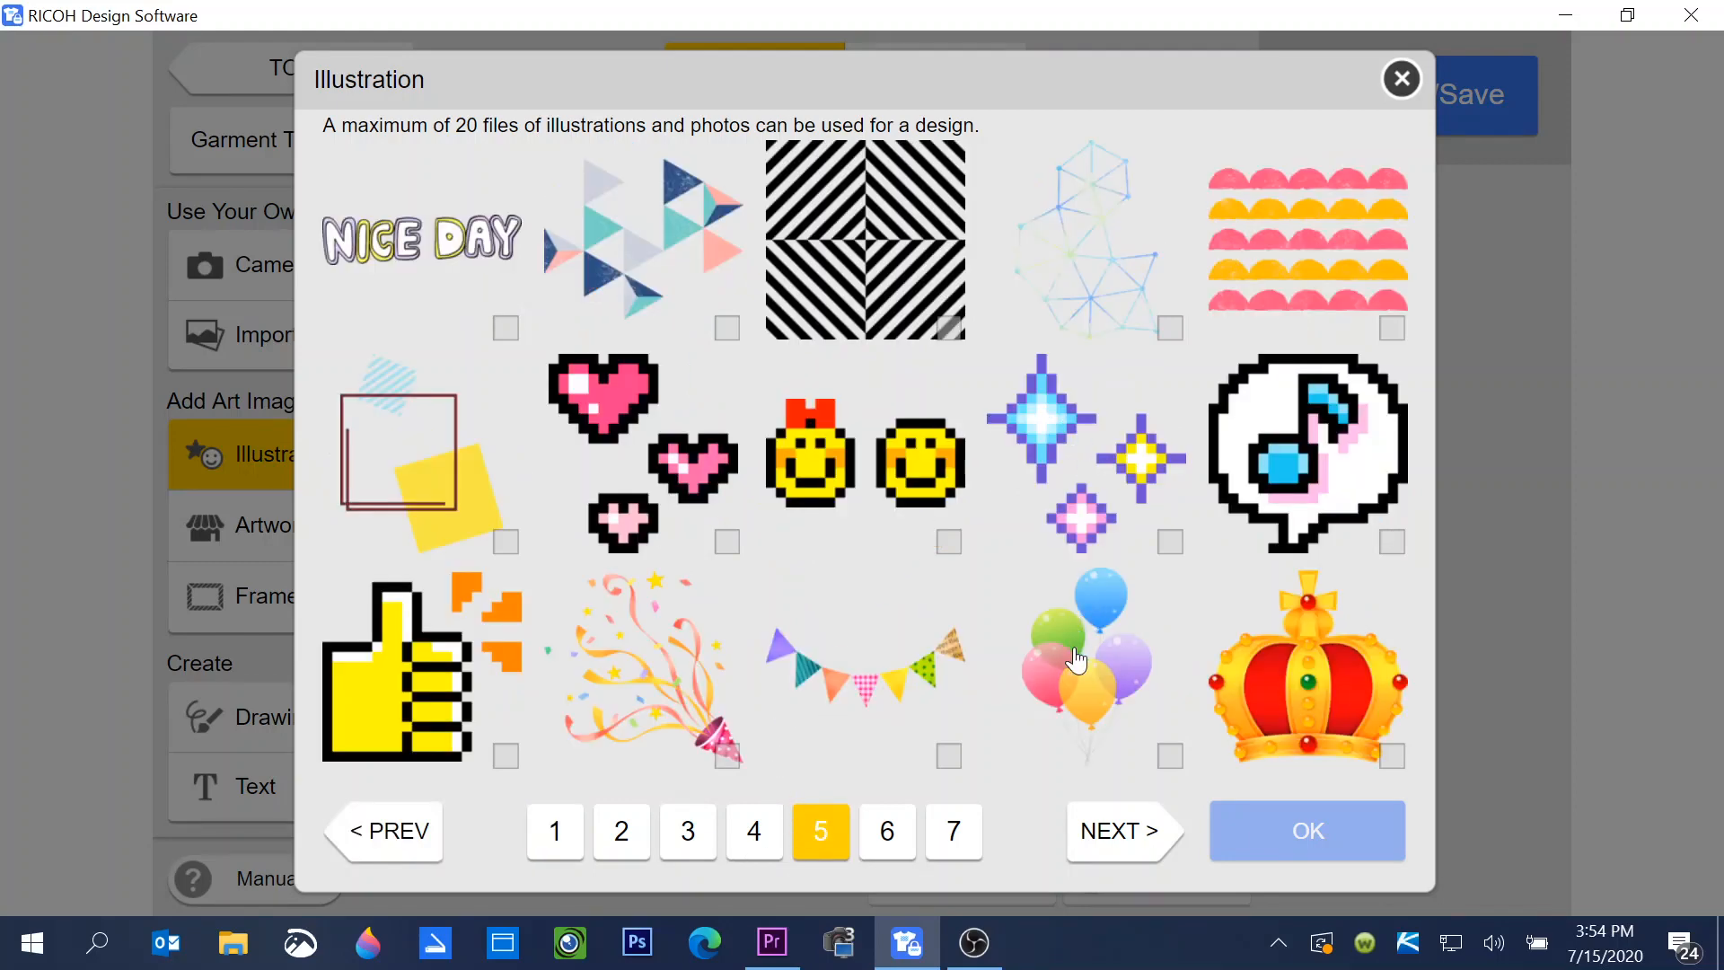
left_click(1076, 661)
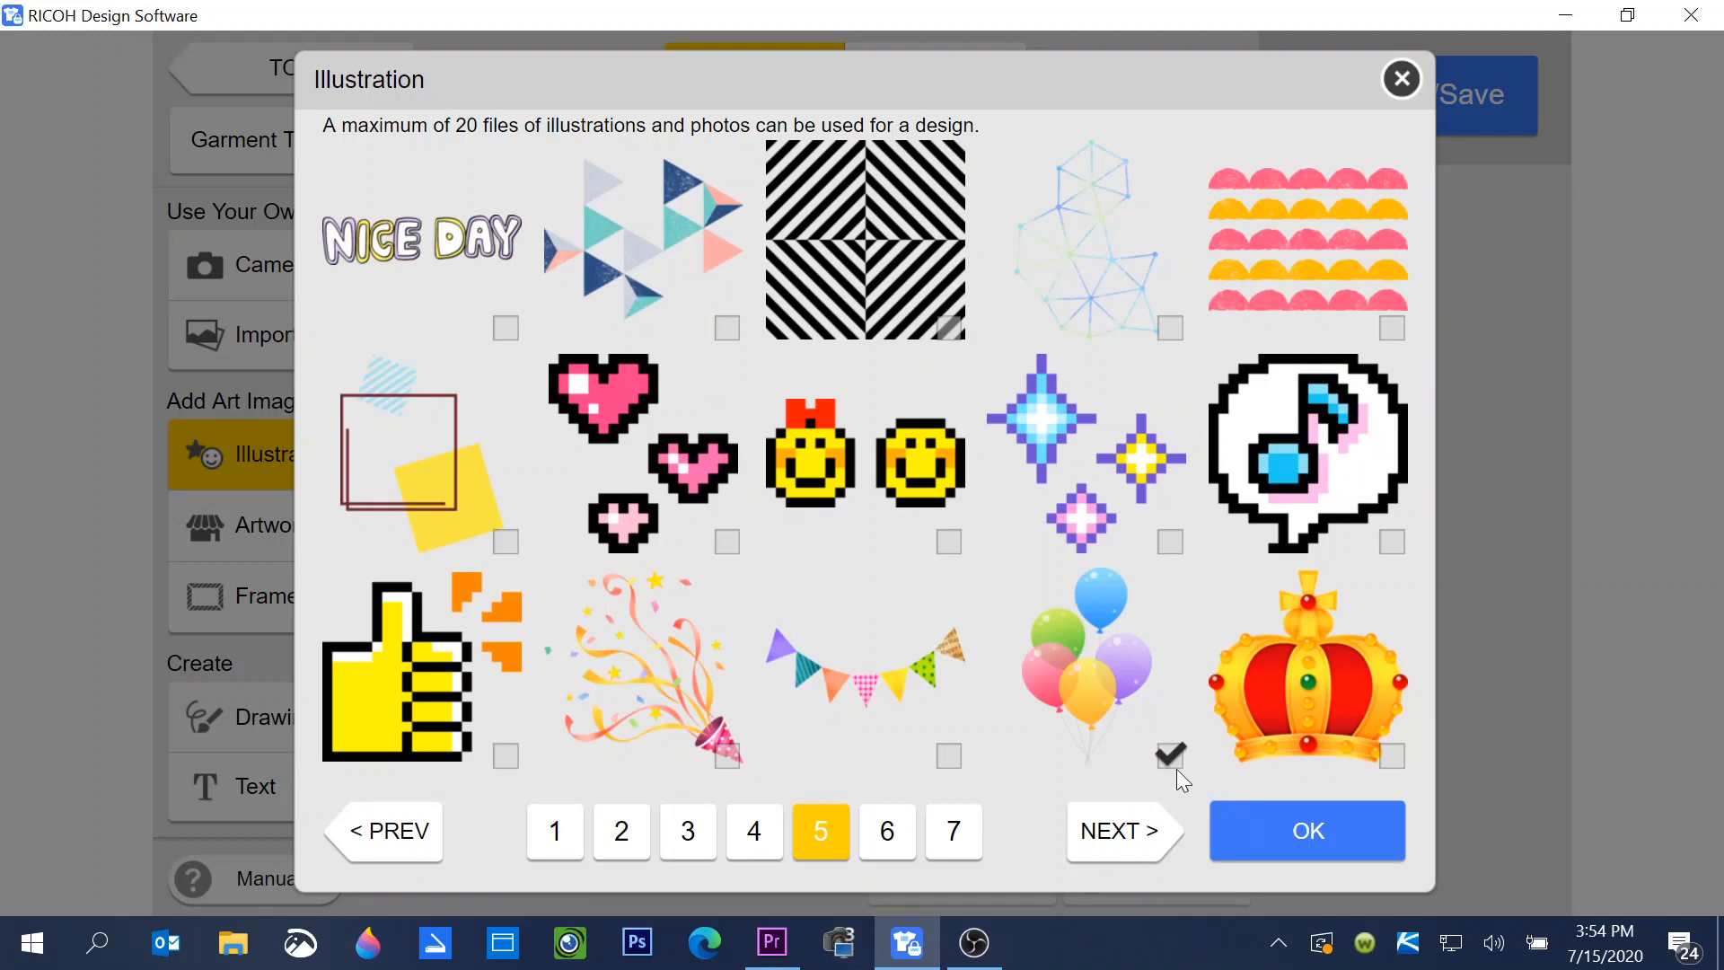
left_click(1275, 843)
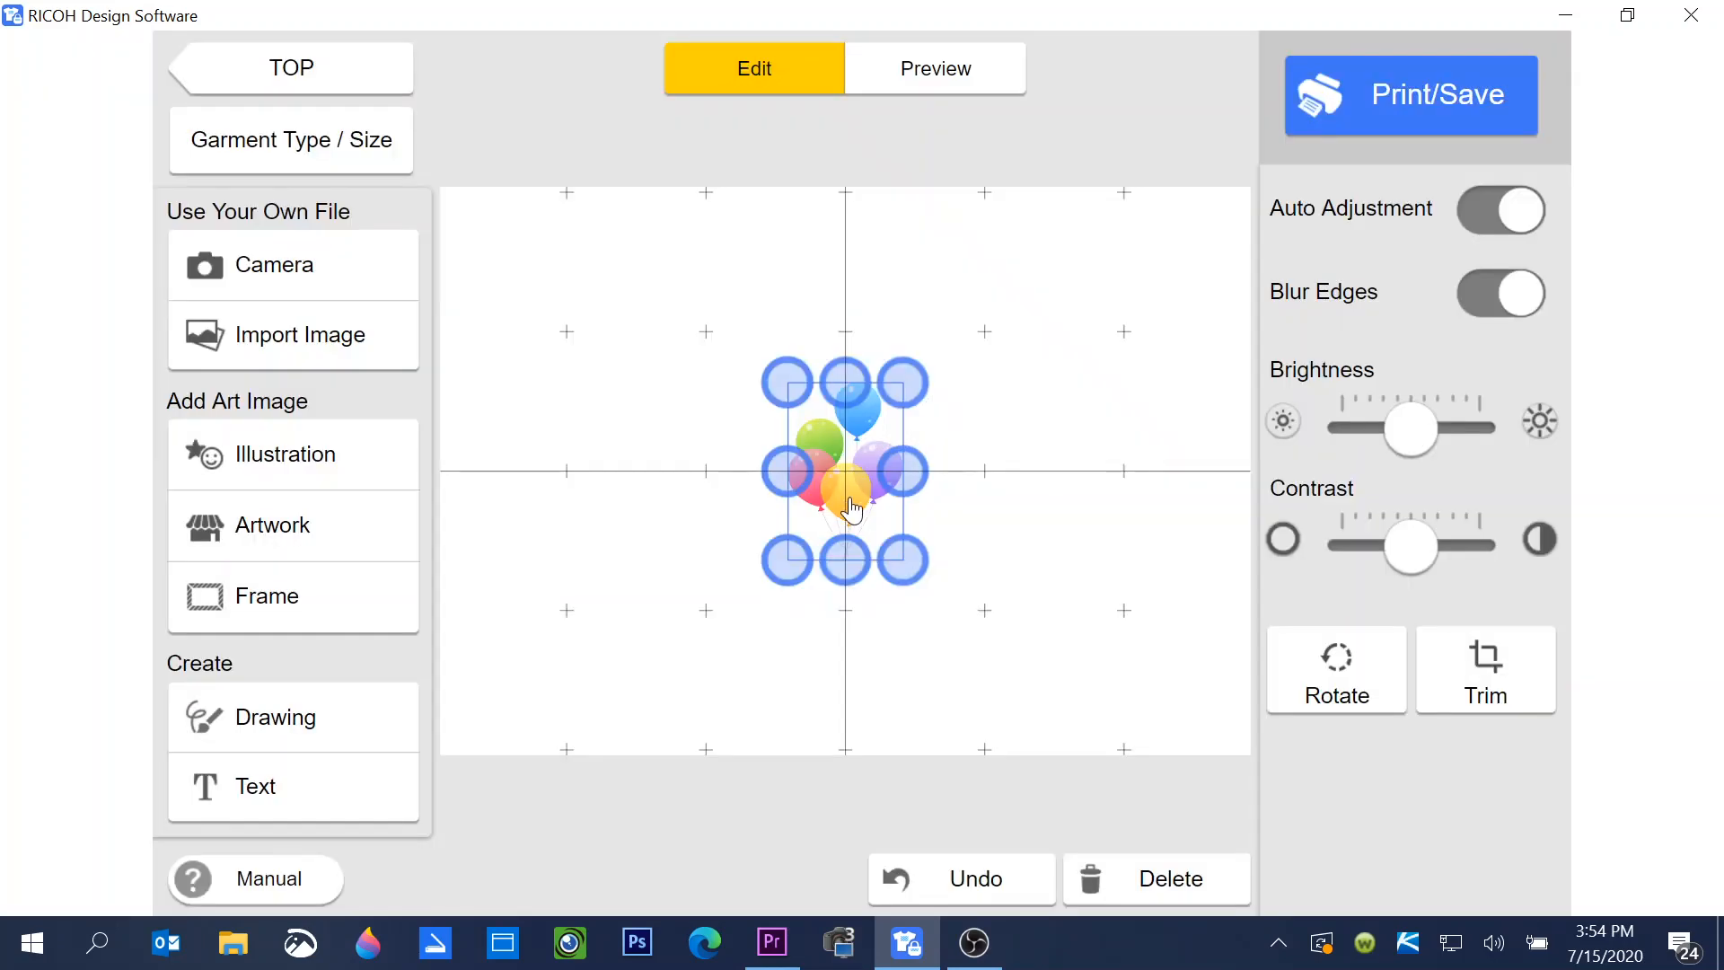
Move the balloons to the upper right of the canvas and enlarge them
left_click_drag(848, 493, 1153, 338)
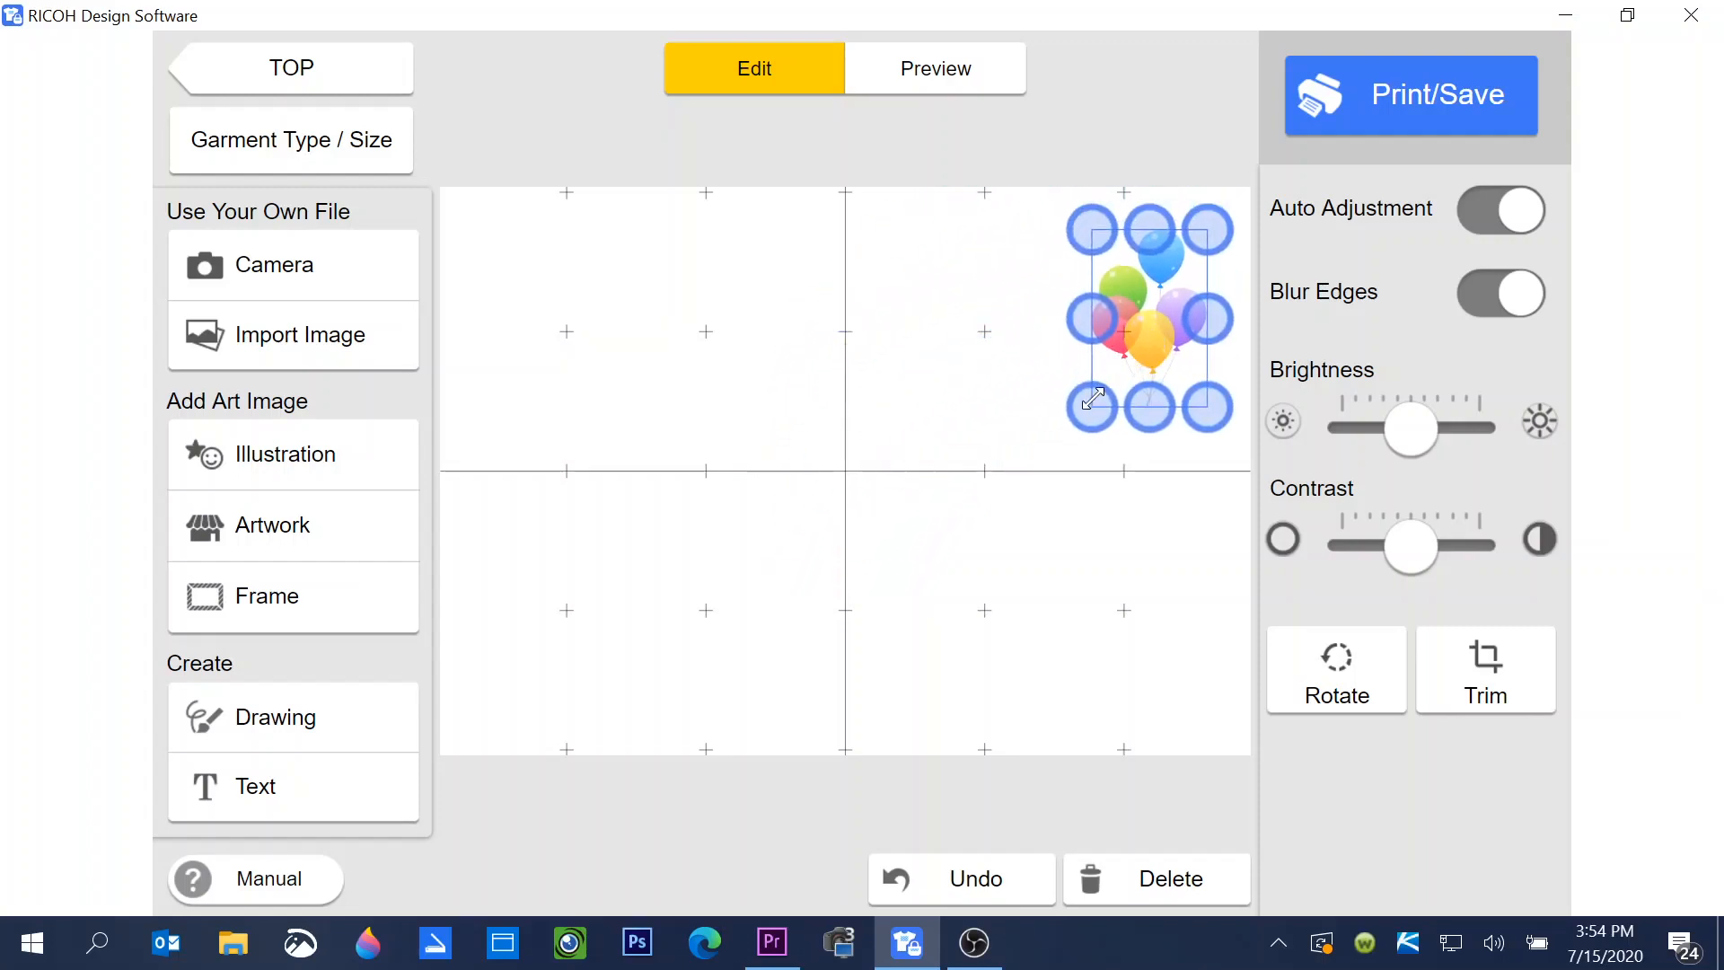
left_click_drag(1091, 408, 993, 554)
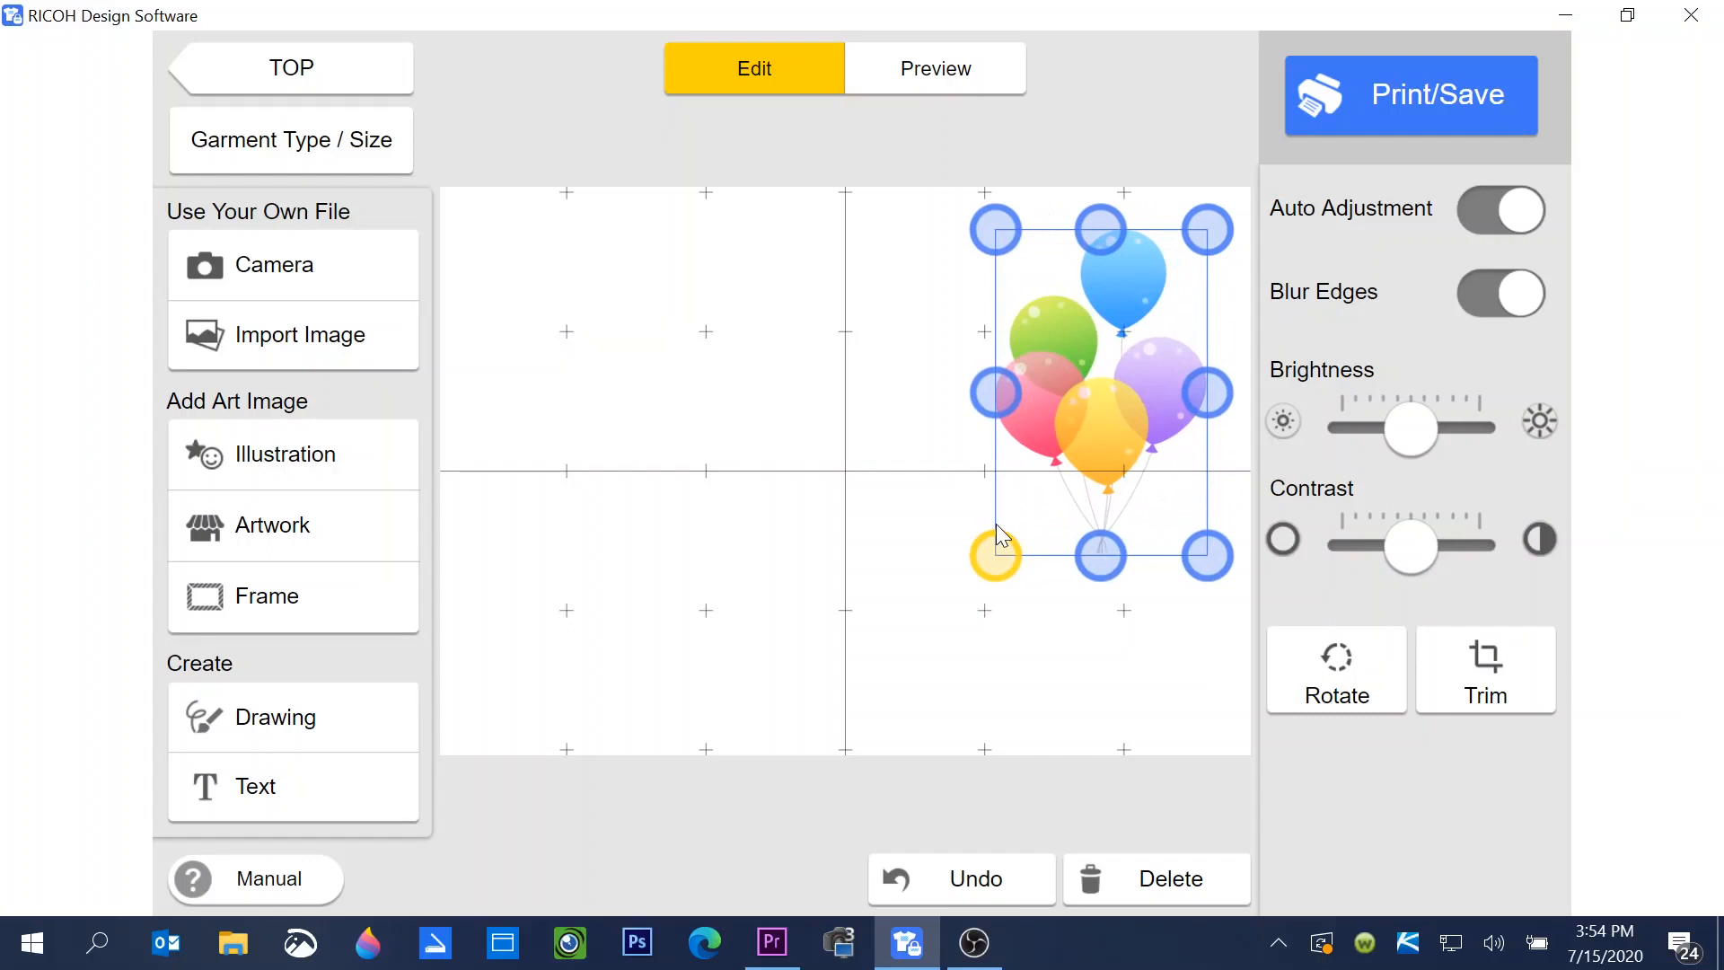
left_click_drag(1077, 451, 1138, 389)
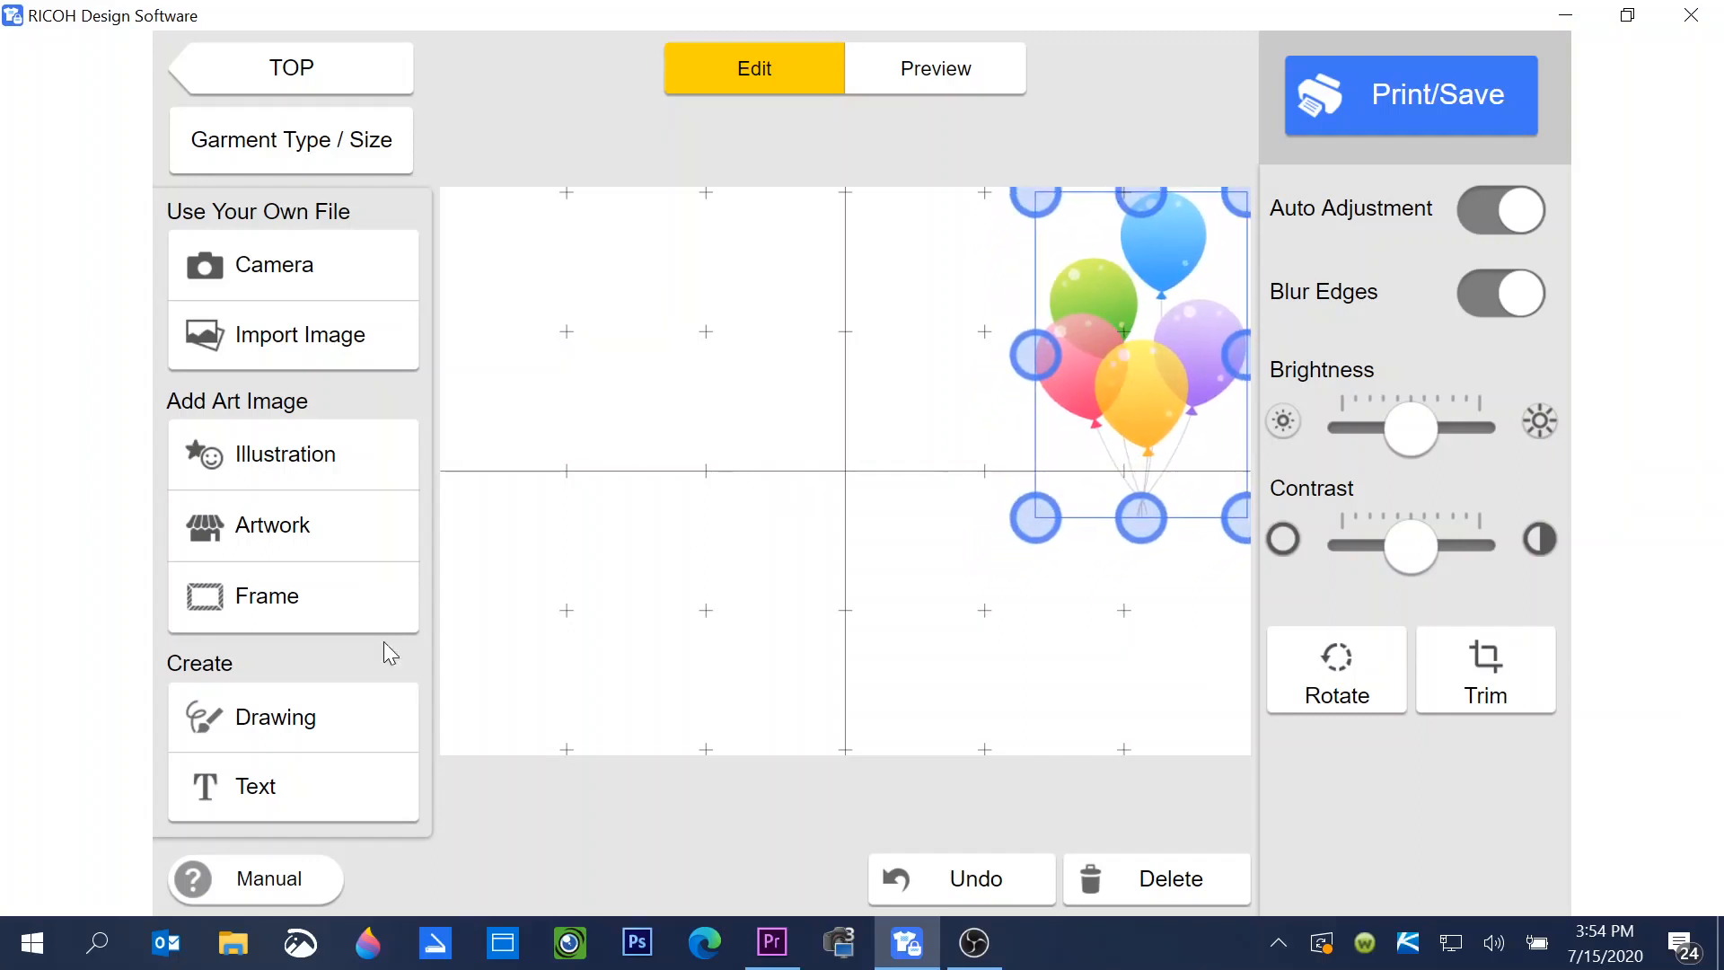
Add a second balloons illustration and enlarge it into the upper-left corner
left_click(265, 470)
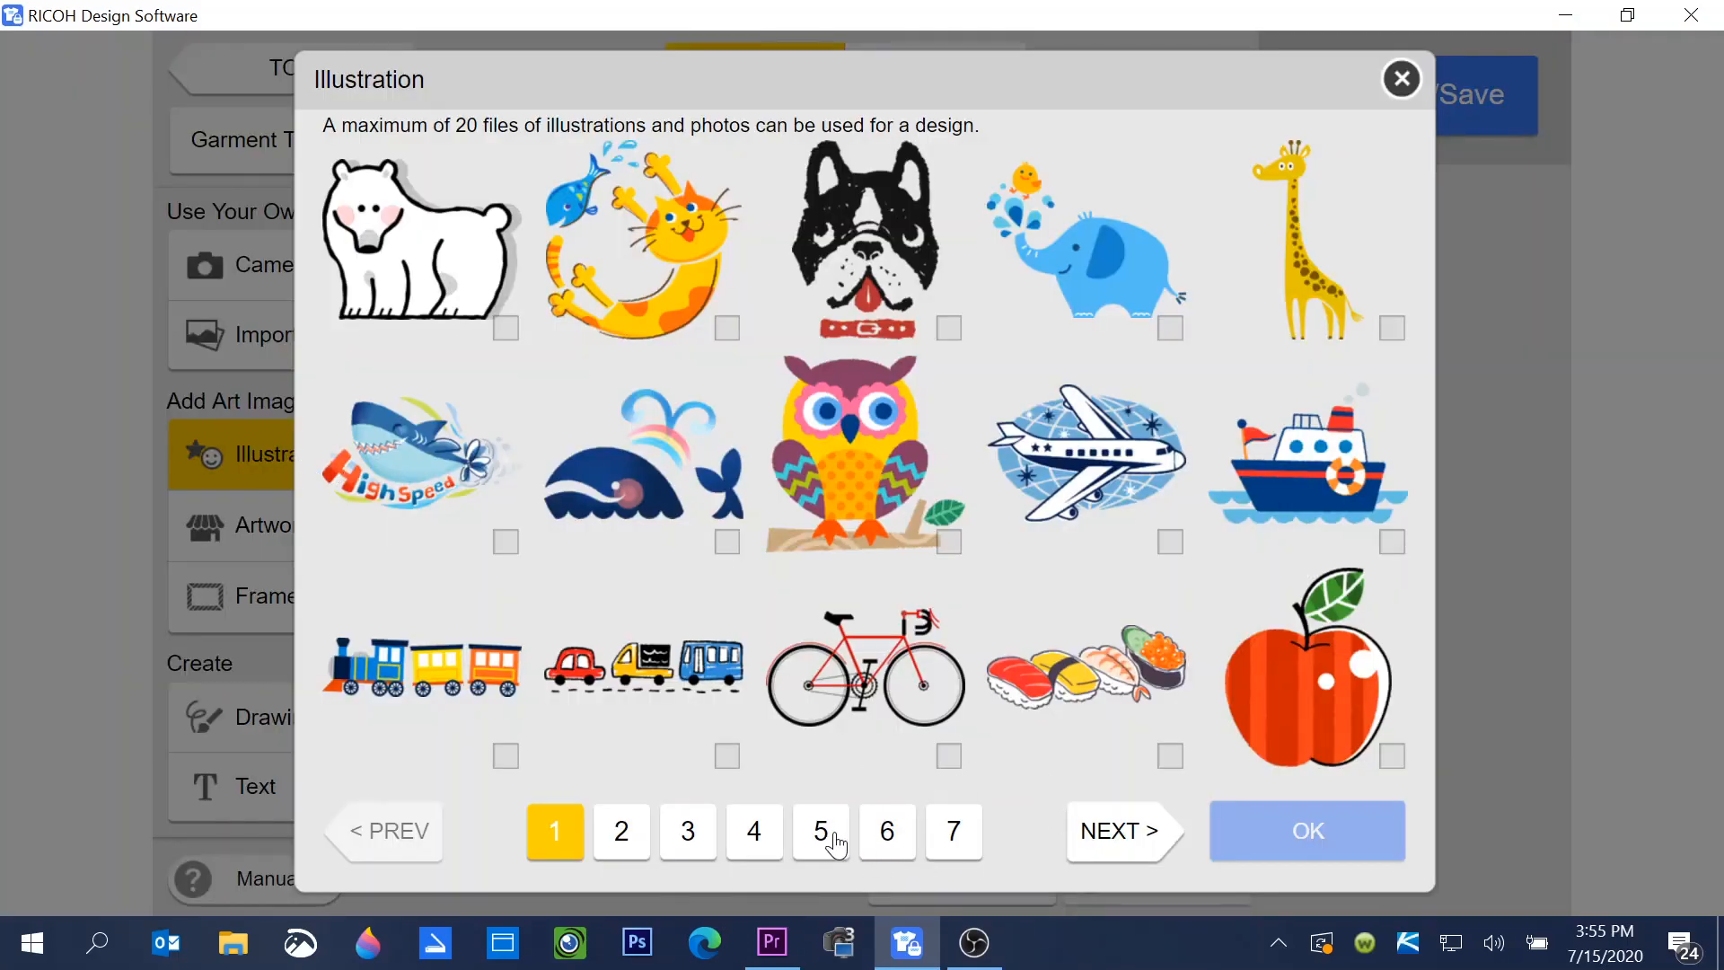
left_click(821, 830)
left_click(1171, 756)
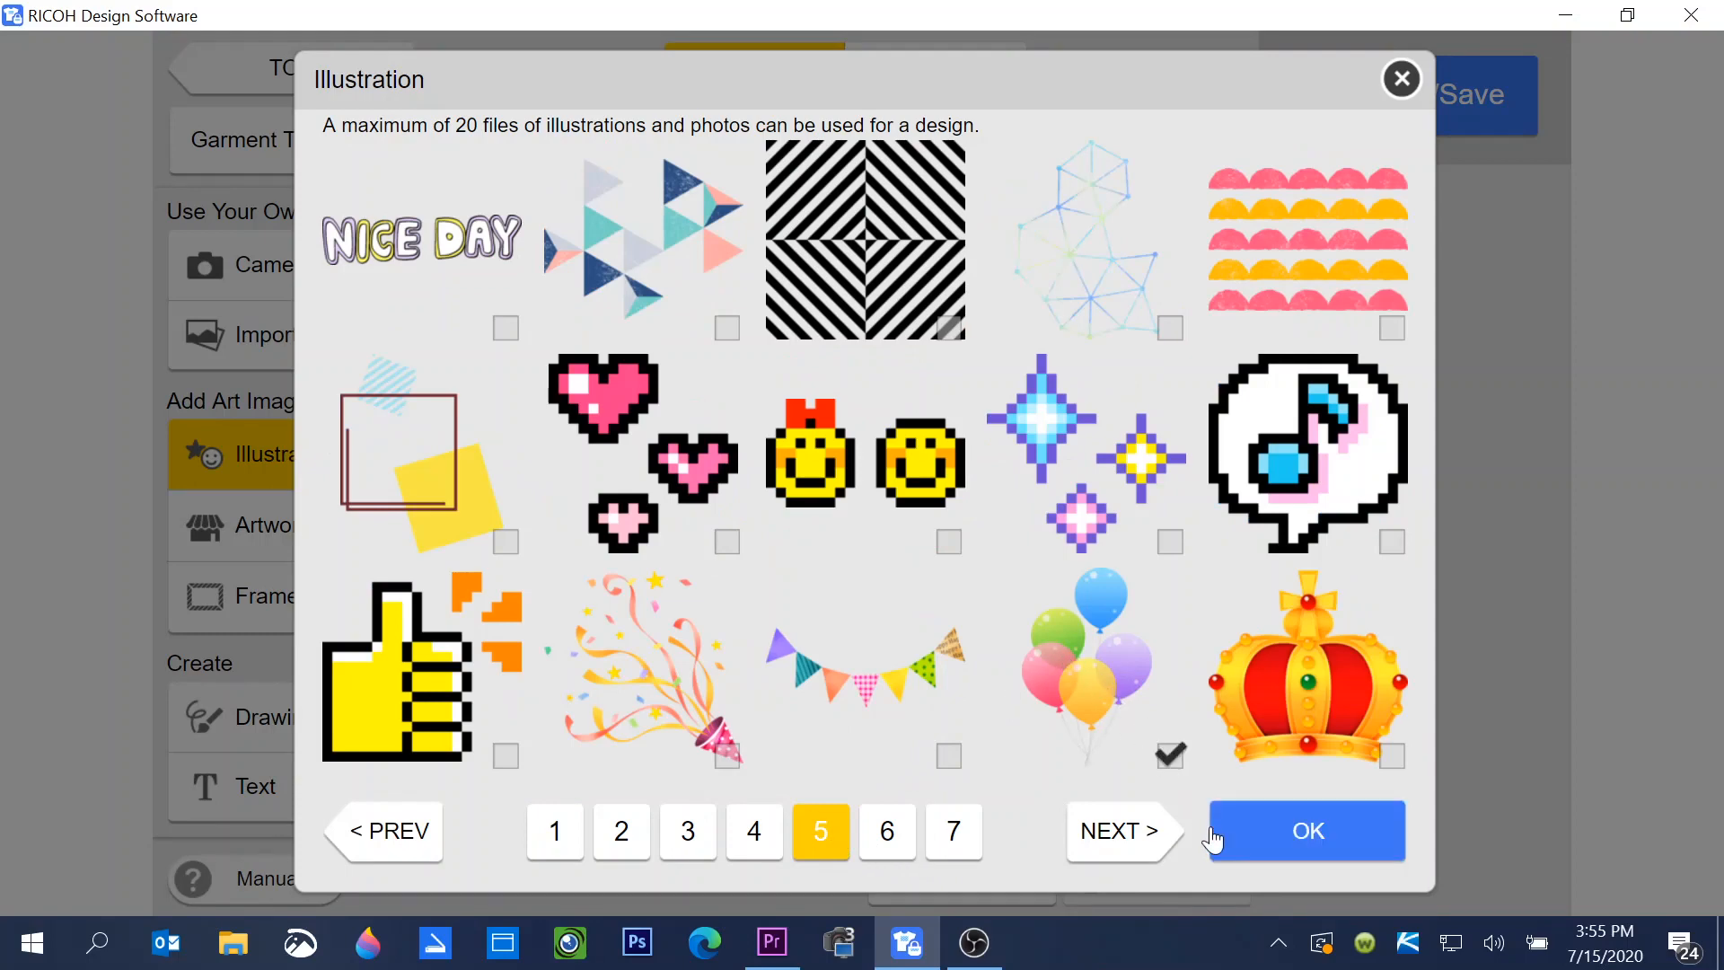
left_click(1239, 830)
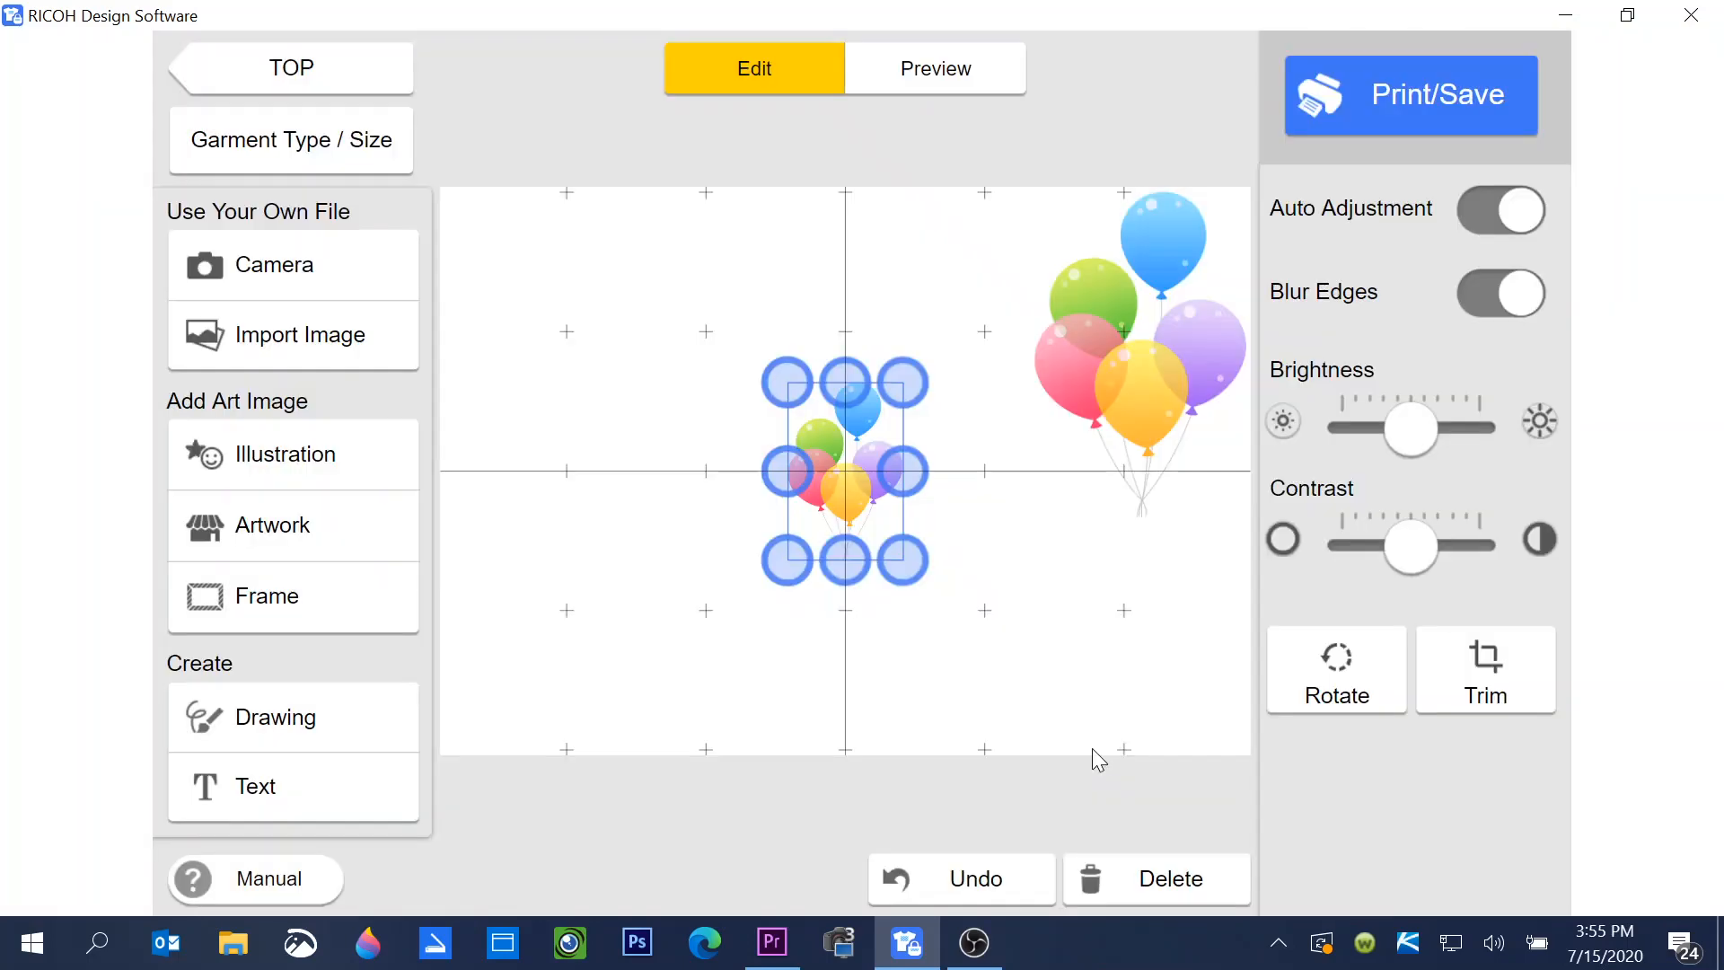
left_click_drag(827, 525, 507, 400)
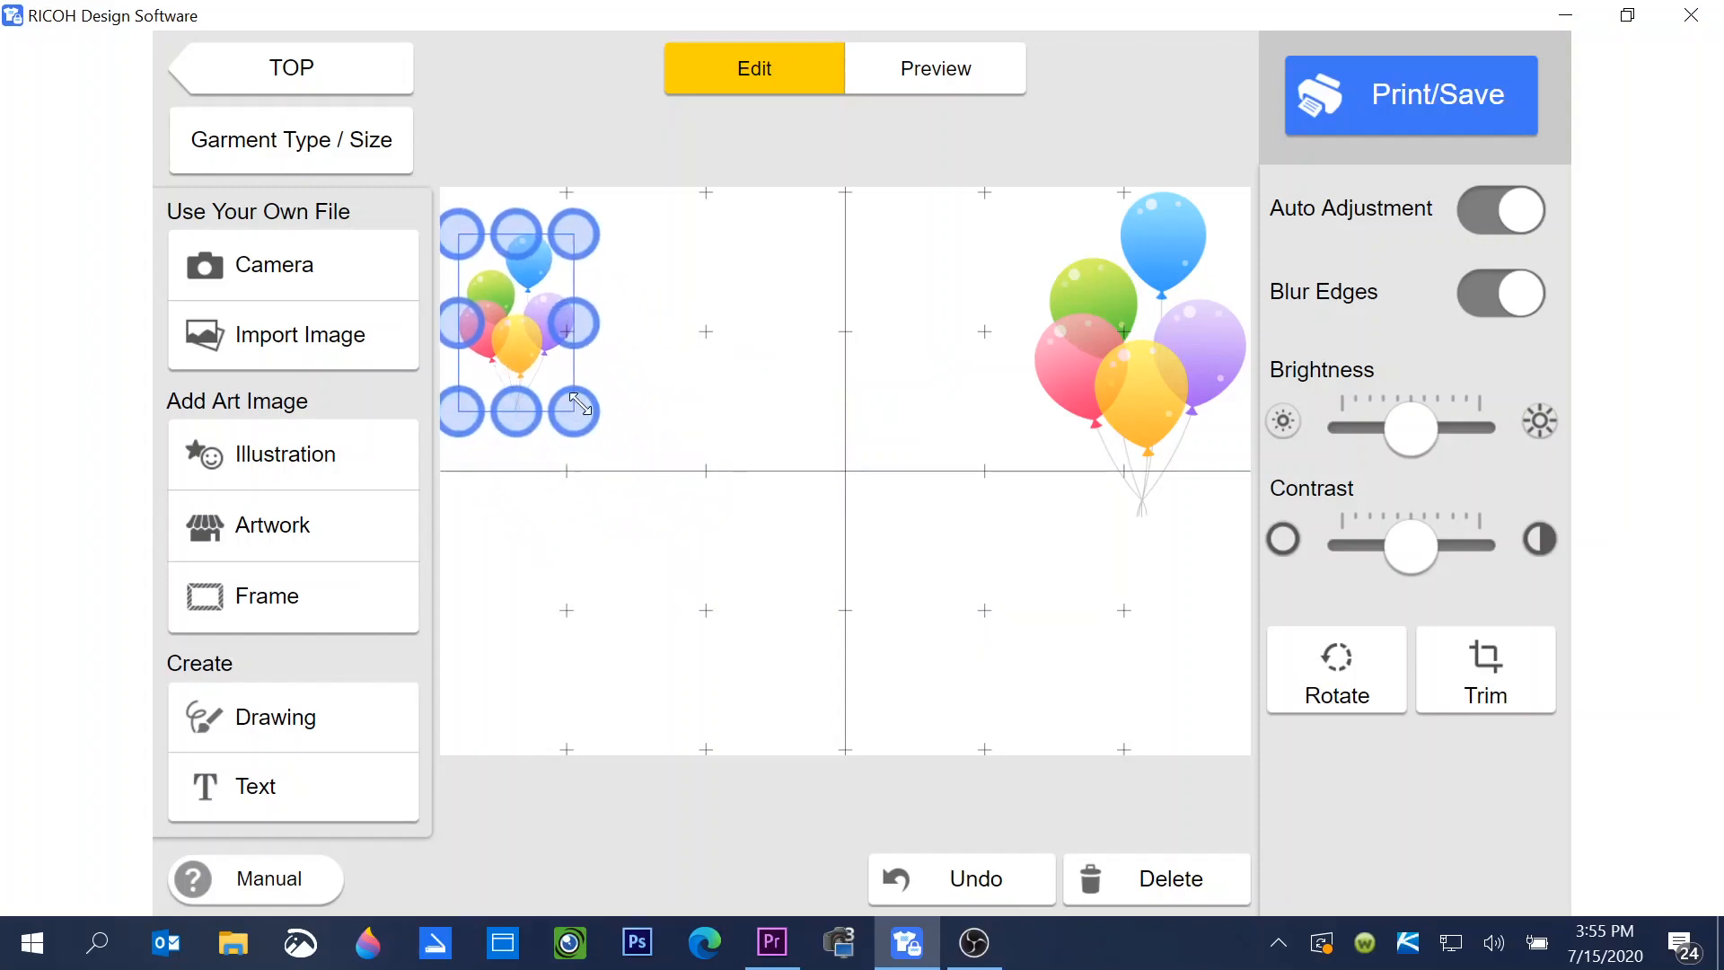
left_click_drag(570, 412, 628, 493)
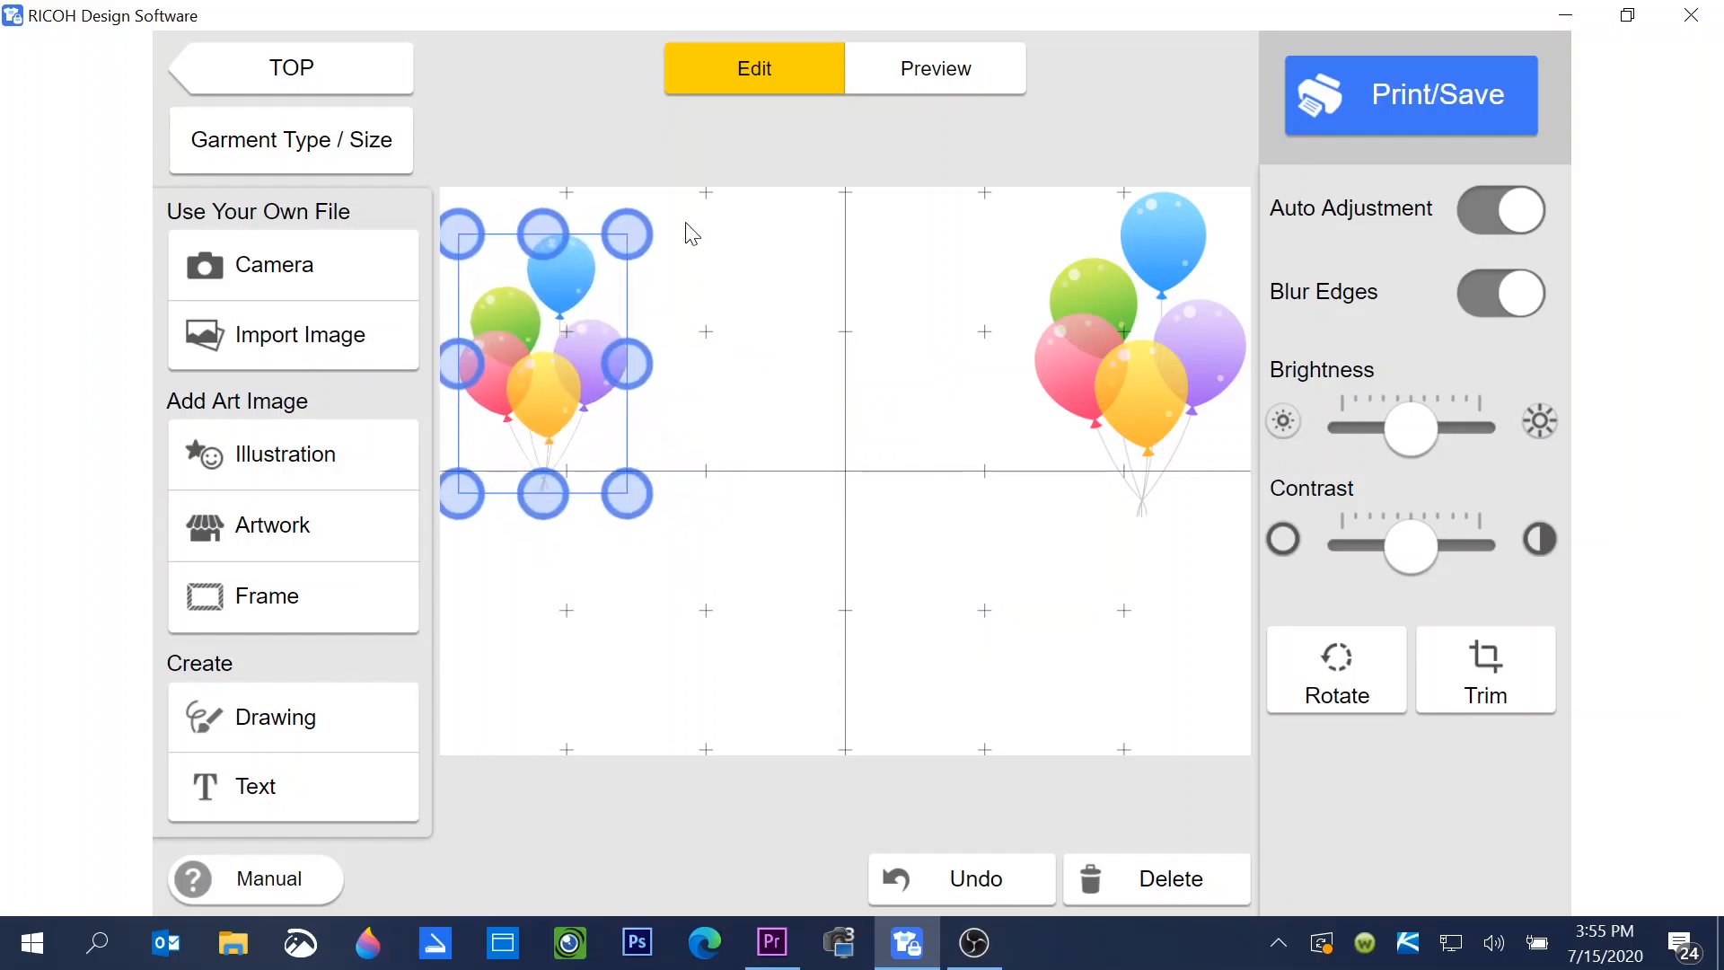
mouse_move(628, 368)
left_mouse_down()
mouse_move(669, 368)
mouse_move(567, 374)
mouse_move(567, 353)
left_mouse_up()
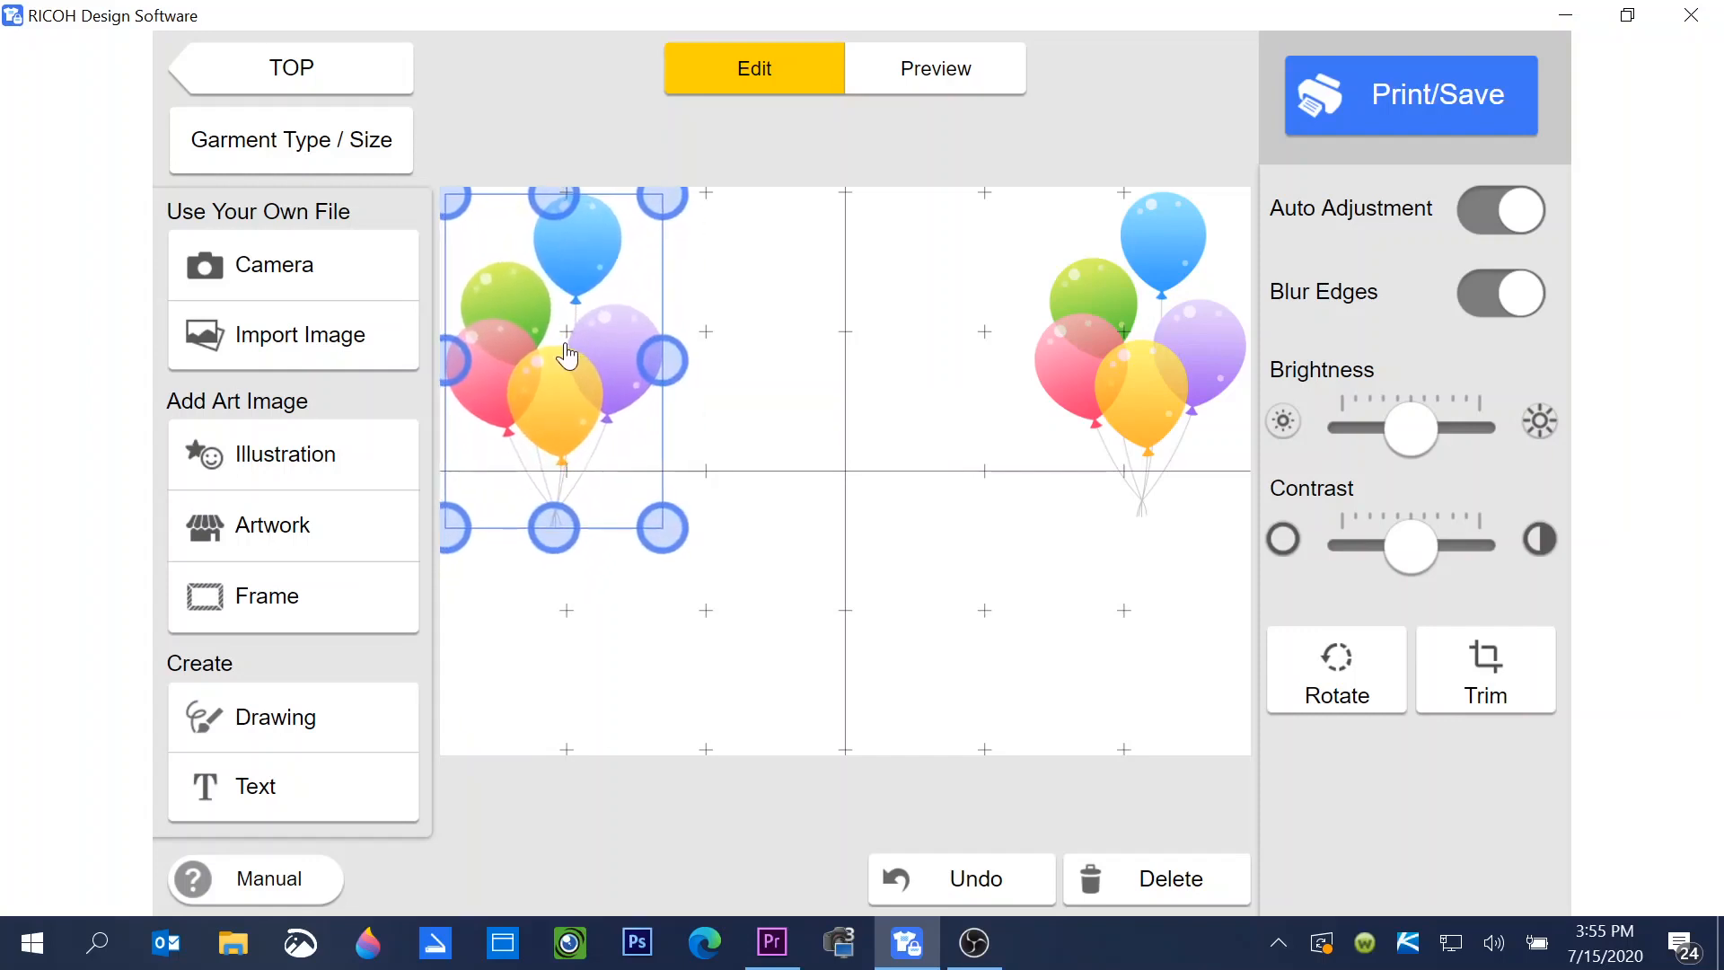
Enlarge the right balloons image to match, then deselect it
left_click(1143, 299)
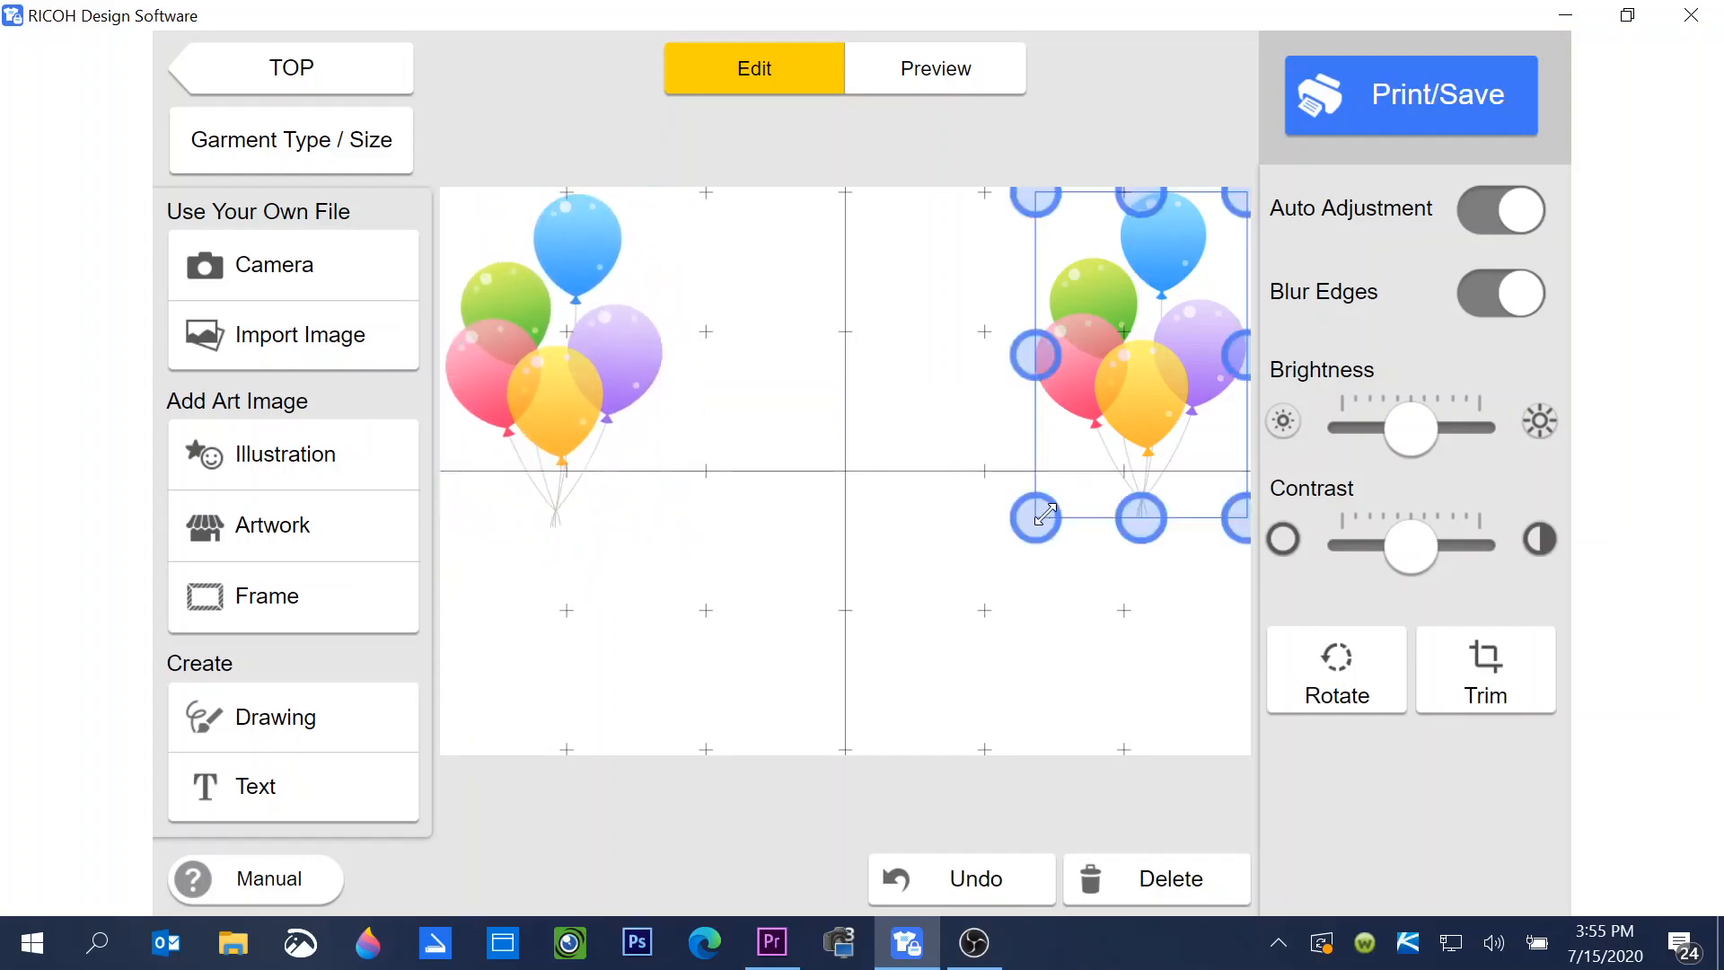
left_click_drag(1037, 517, 1010, 539)
left_click_drag(1082, 475, 1104, 451)
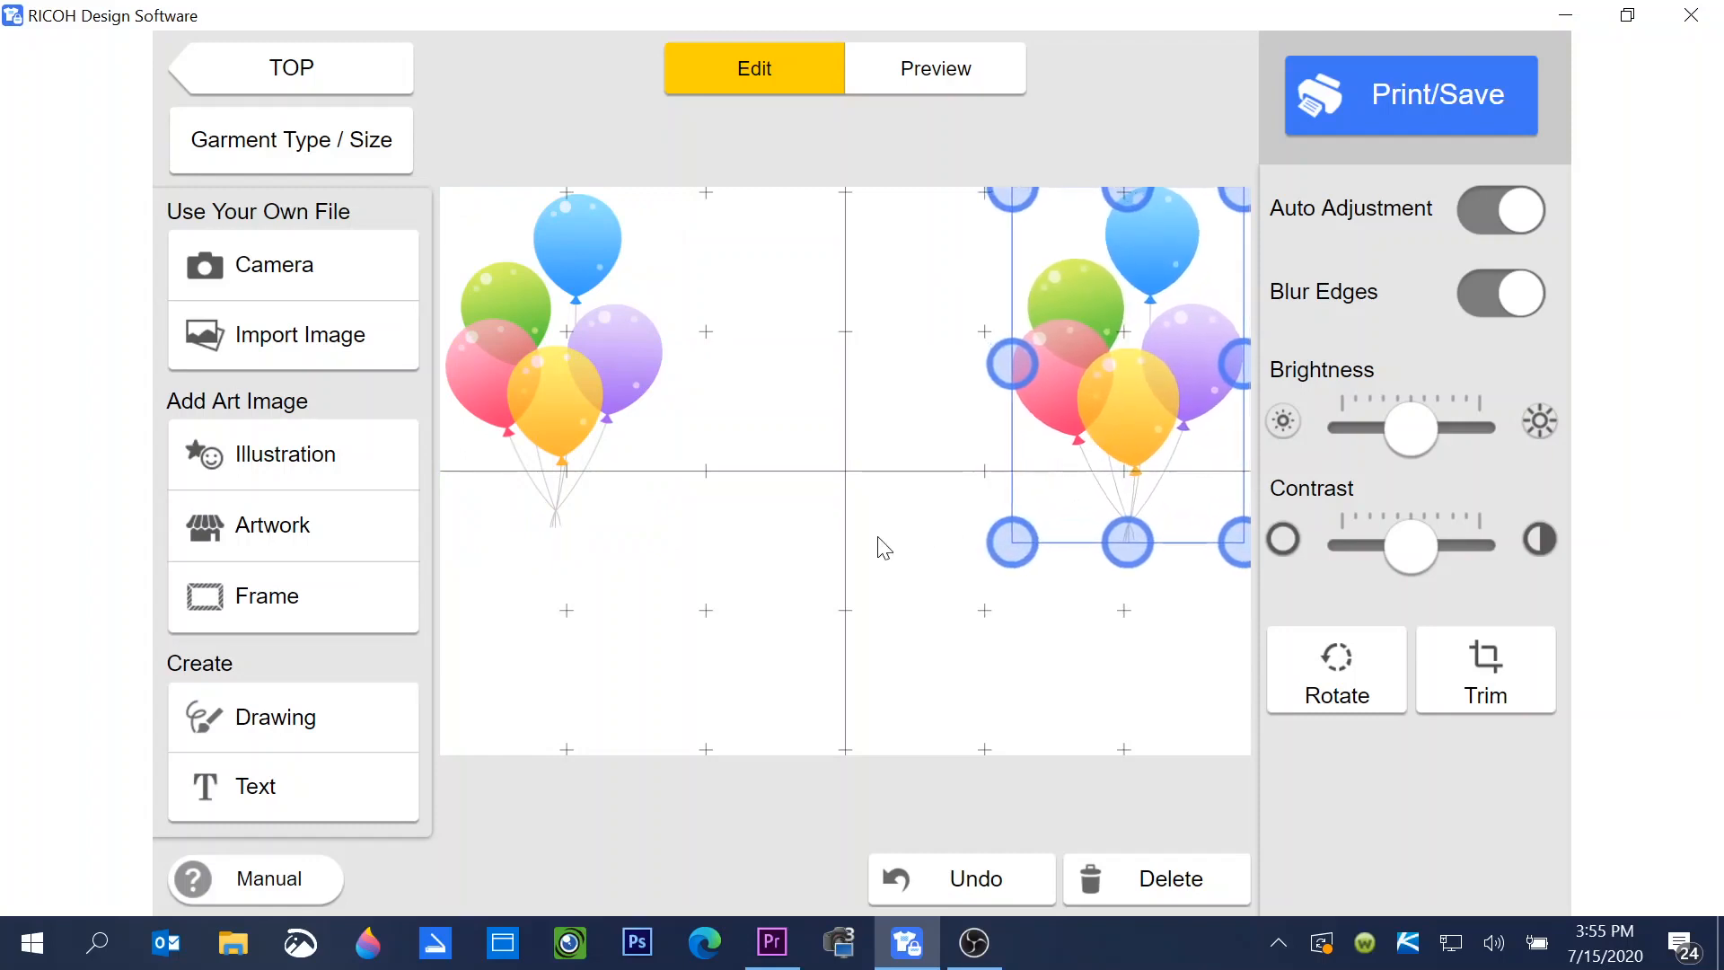
left_click(749, 619)
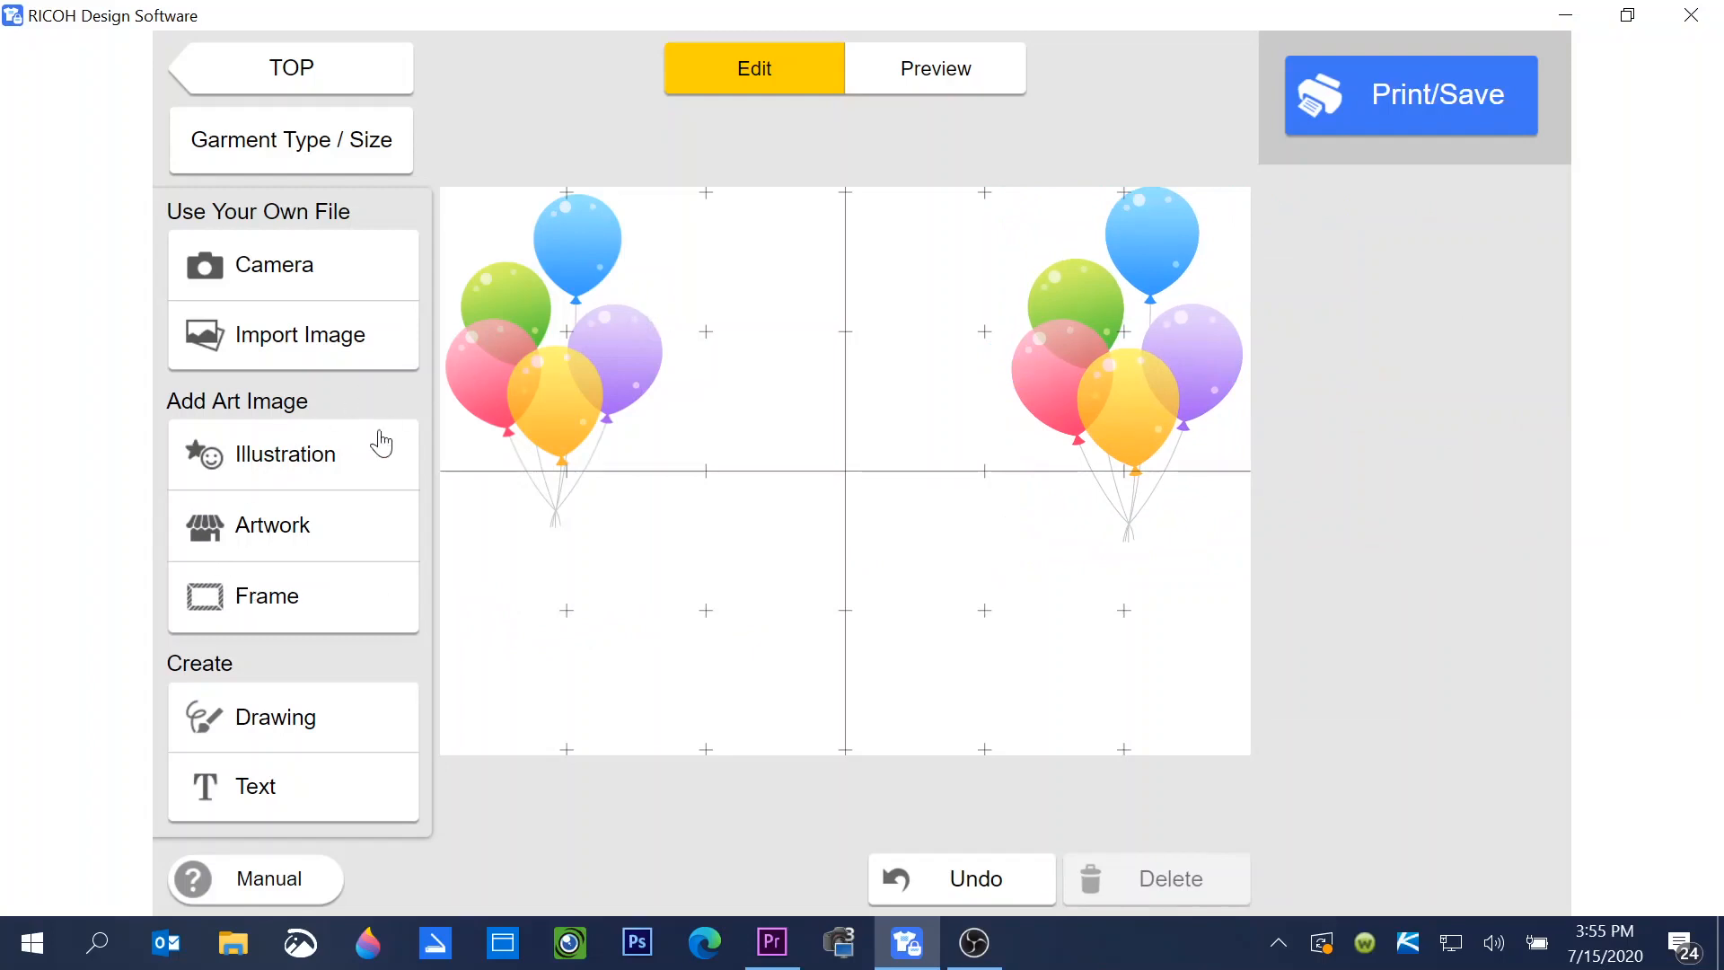
Add the starburst speech-bubble artwork from page 7 to the design
left_click(234, 539)
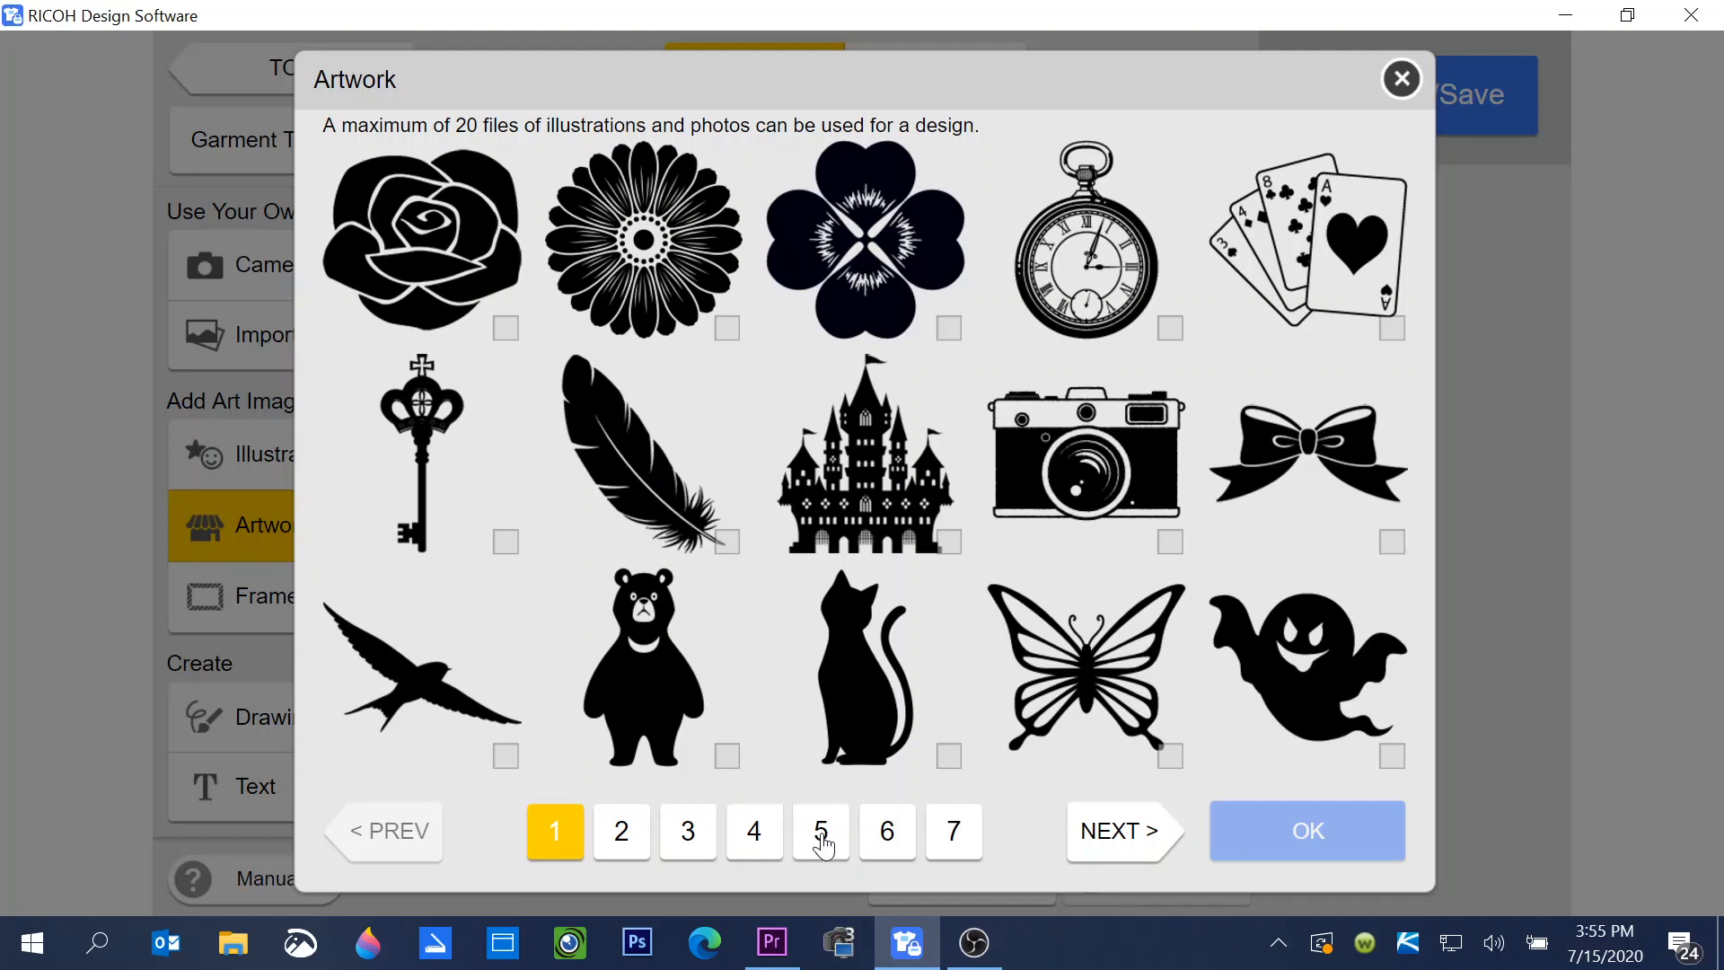
left_click(820, 830)
left_click(887, 831)
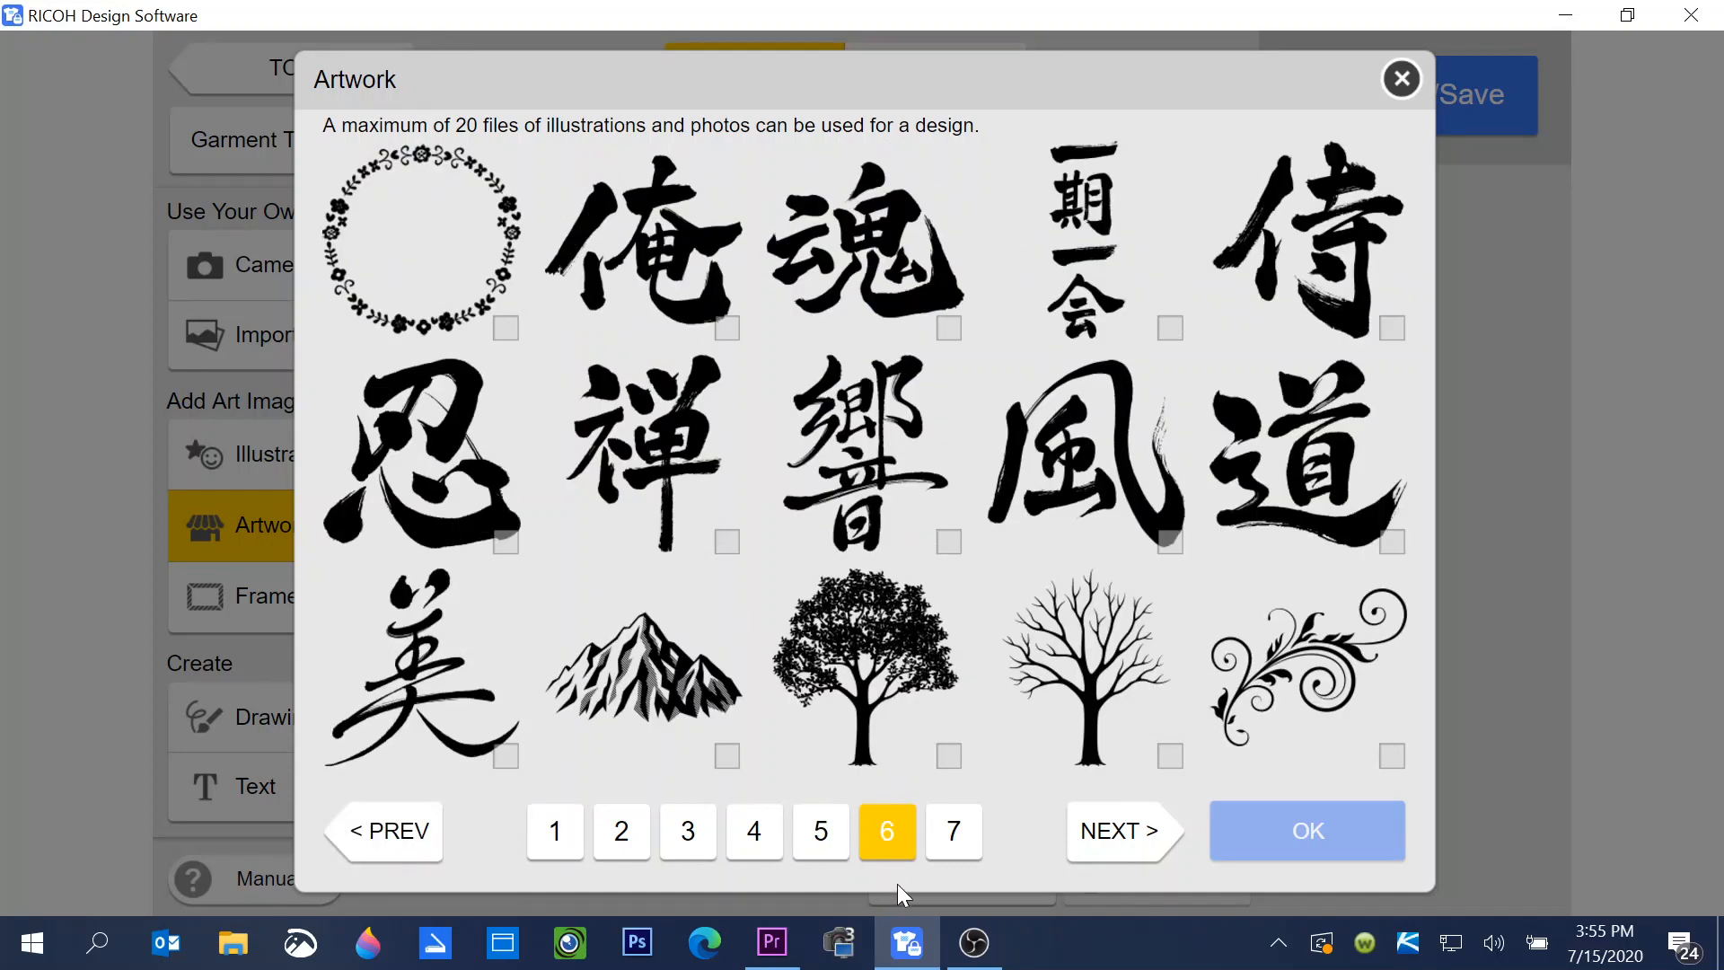
left_click(955, 832)
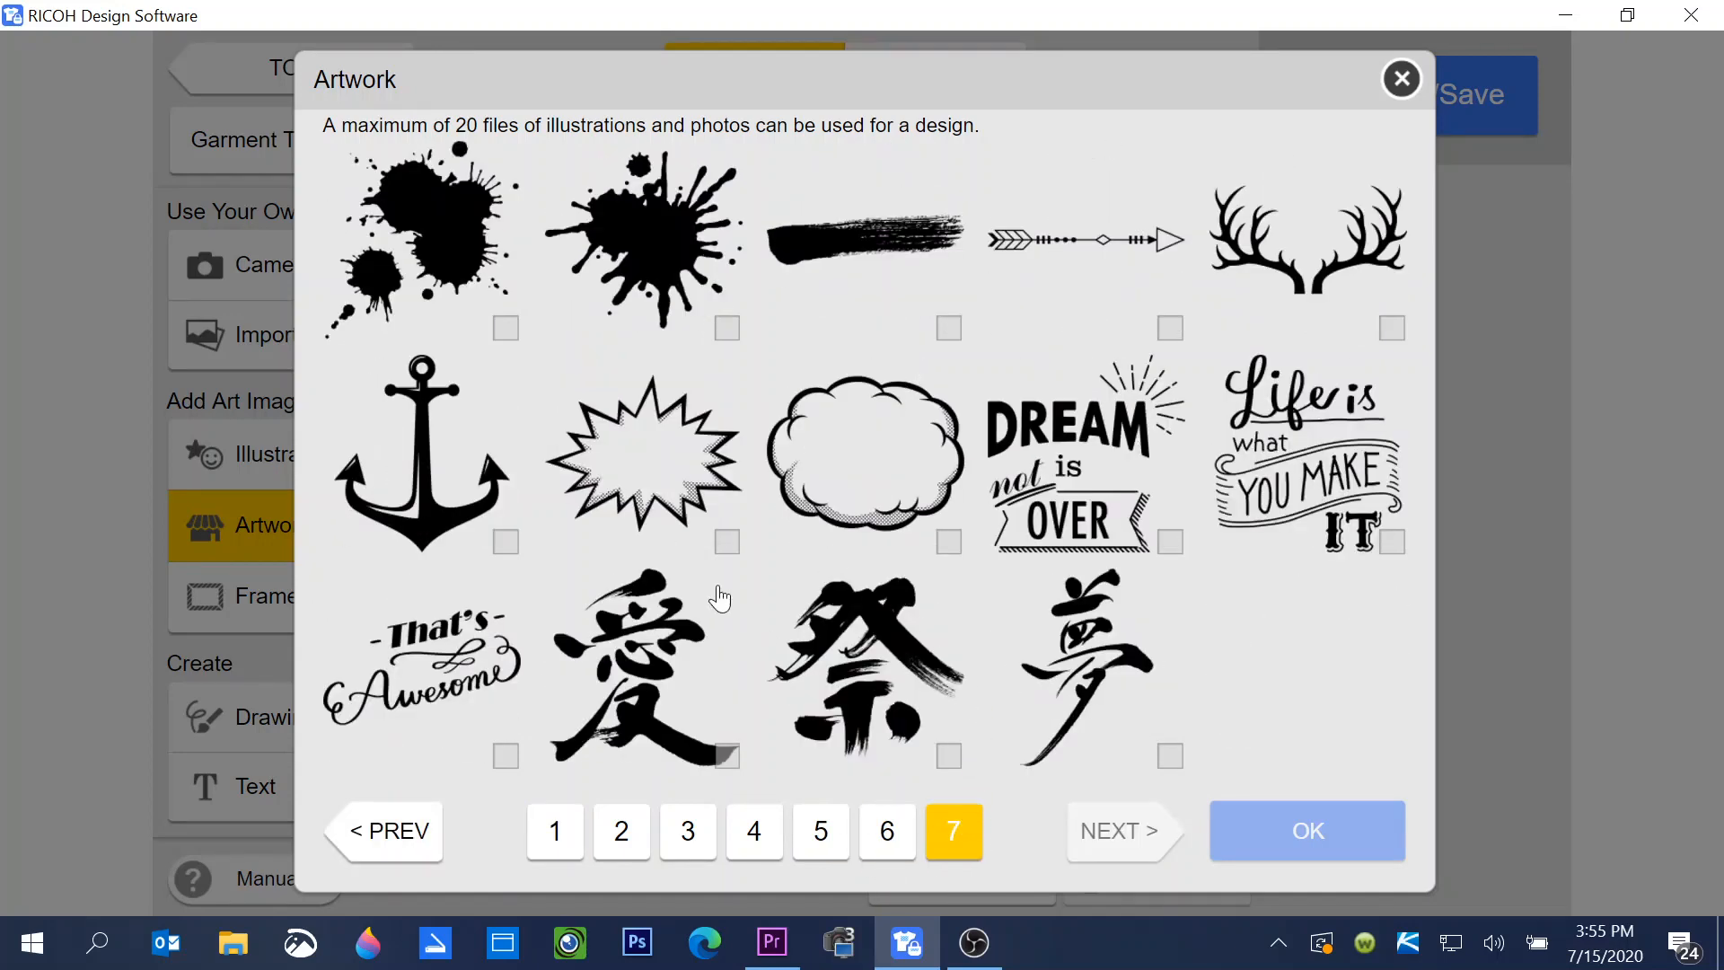
left_click(666, 444)
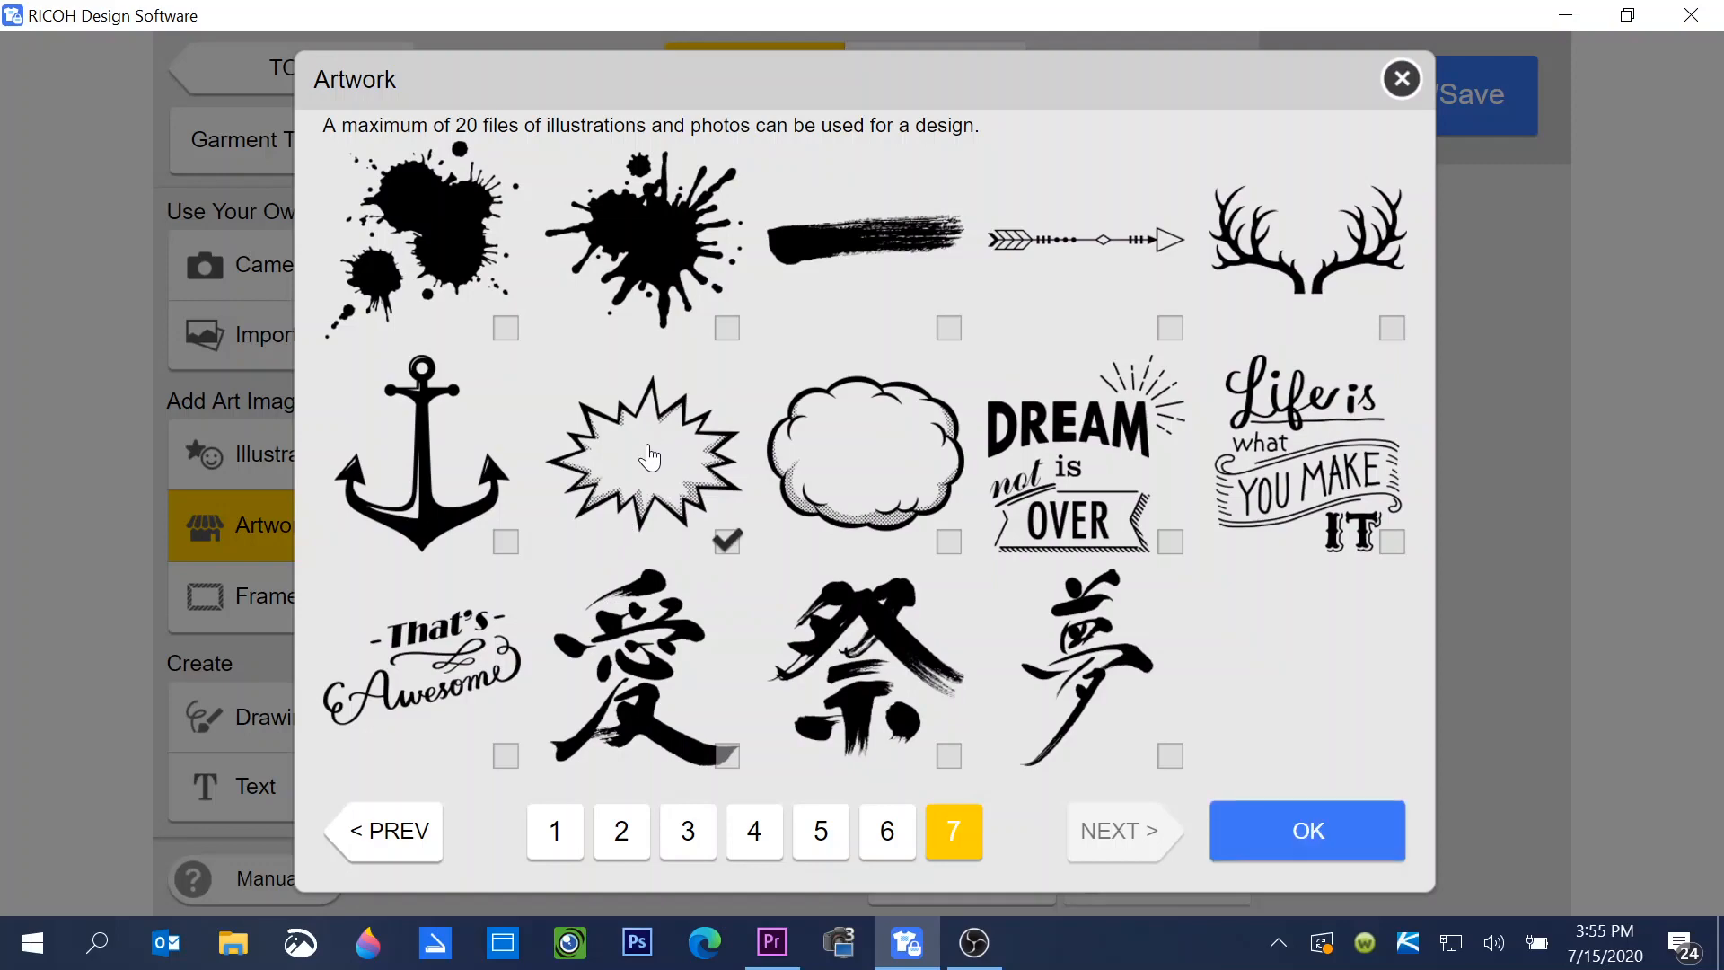
left_click(1306, 831)
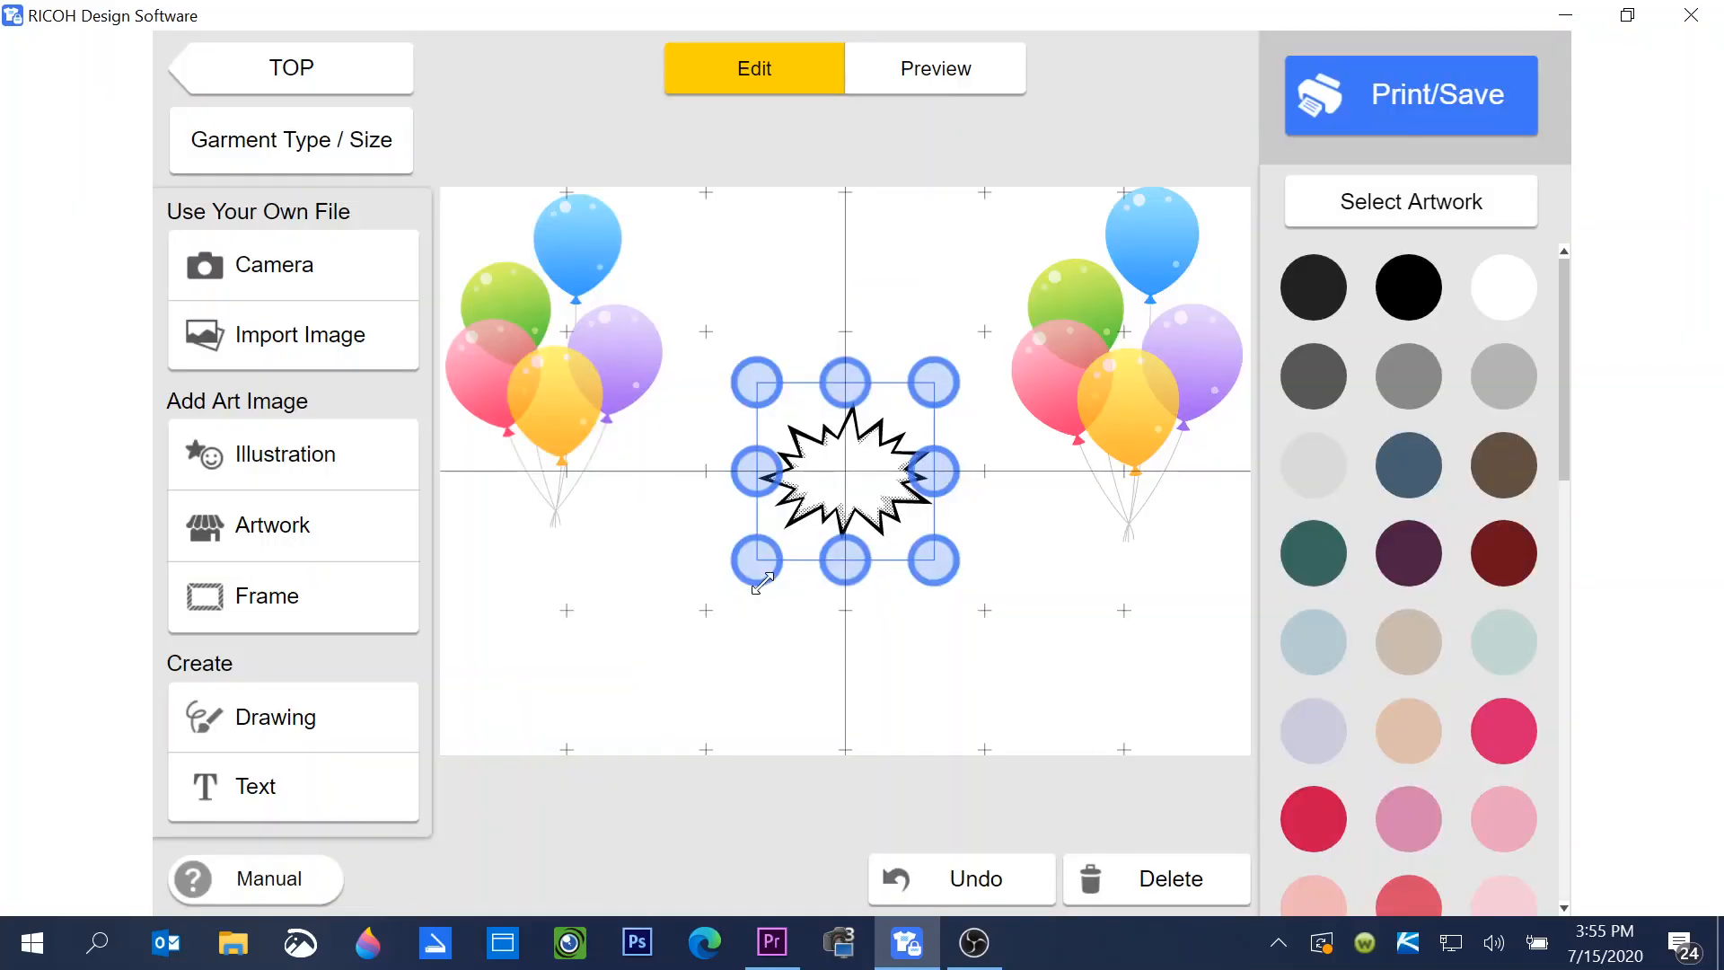
Enlarge the starburst and move it to the top centre between the balloons
left_click_drag(752, 563, 624, 700)
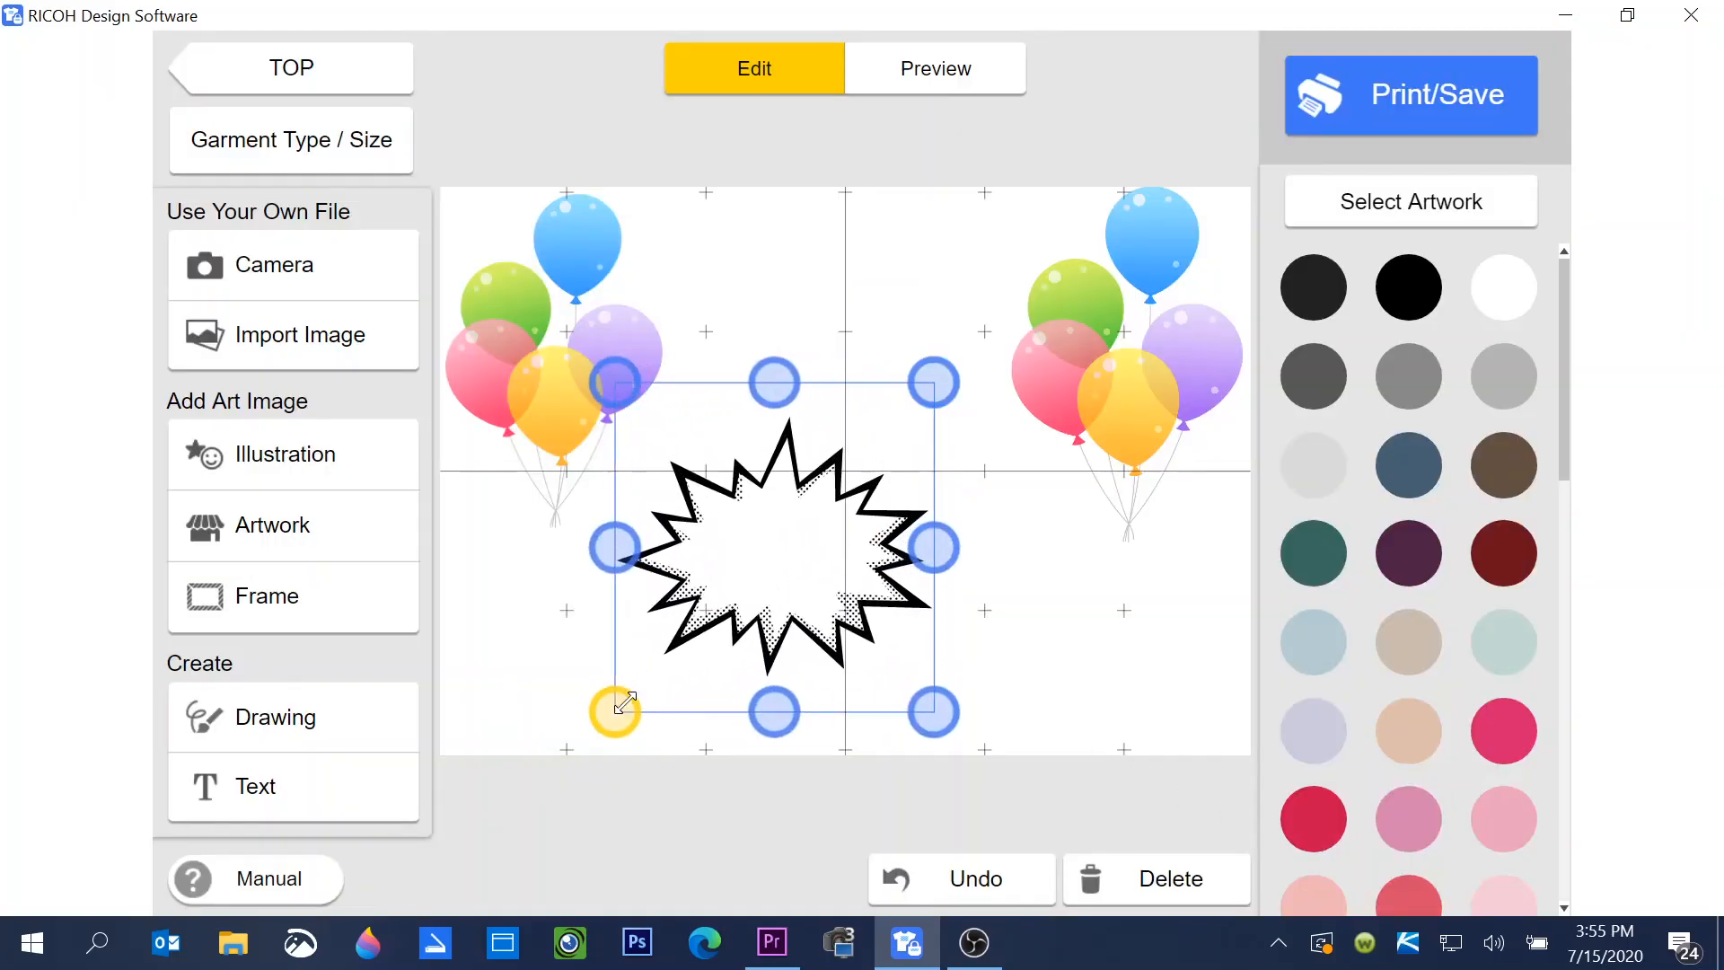
left_click_drag(803, 541, 835, 404)
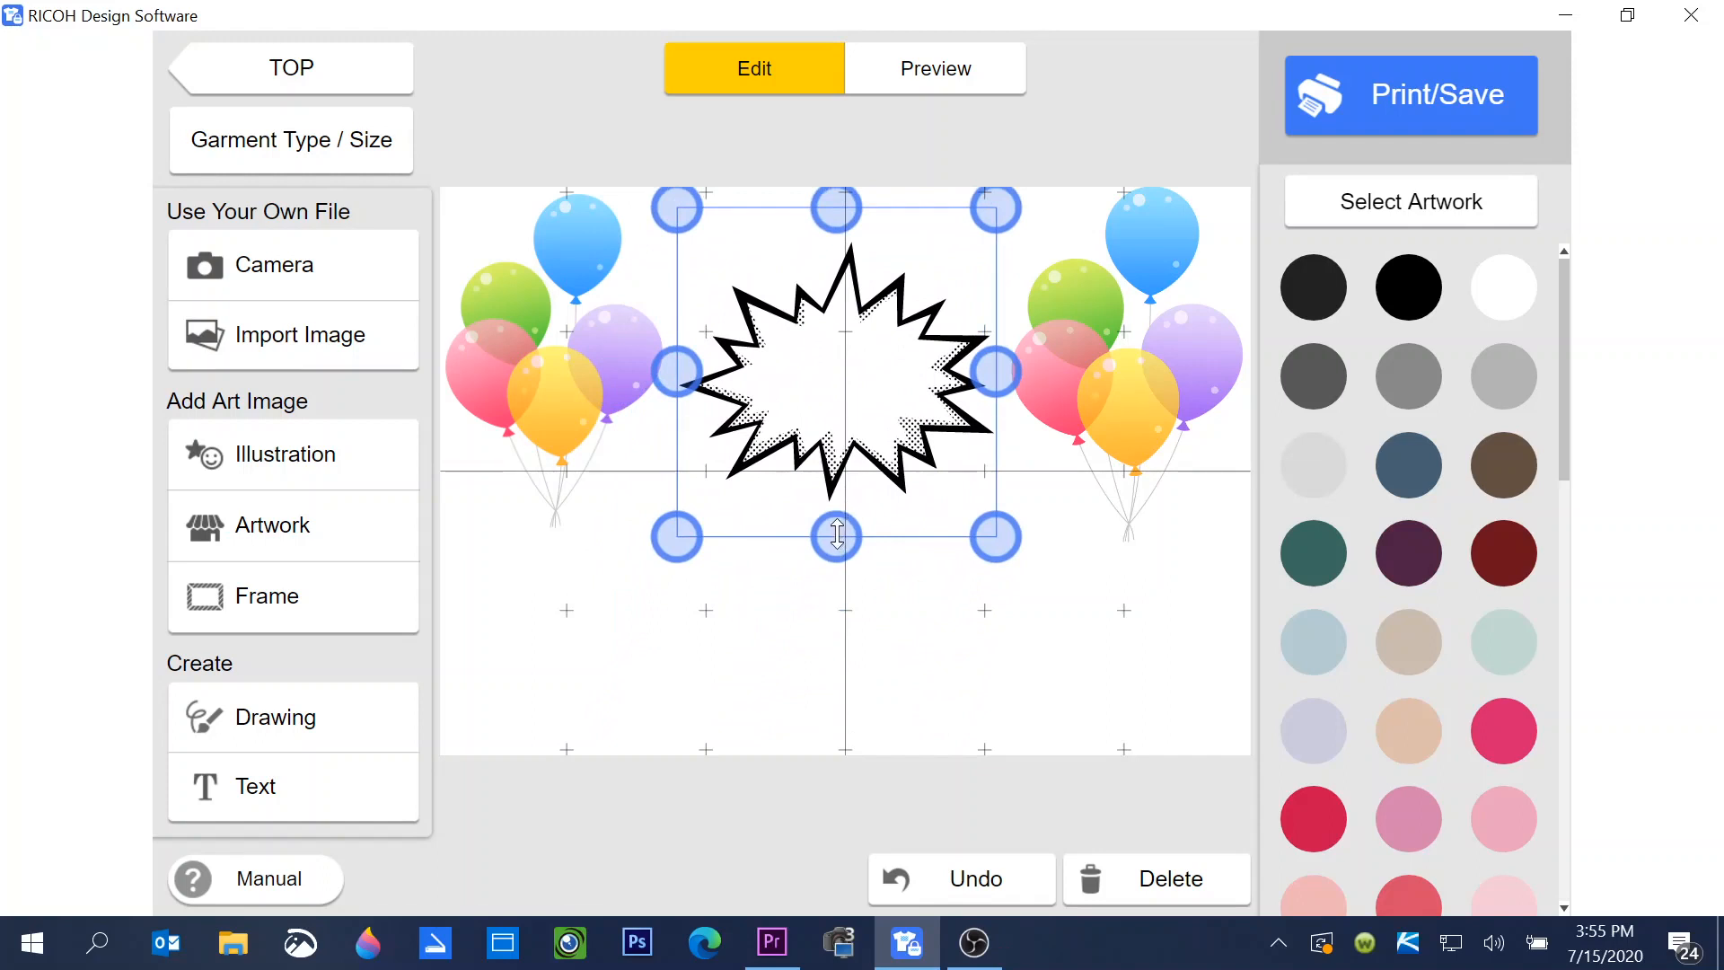
mouse_move(836, 537)
left_mouse_down()
mouse_move(836, 681)
mouse_move(835, 465)
mouse_move(859, 583)
left_mouse_up()
mouse_move(996, 397)
left_mouse_down()
mouse_move(1037, 377)
mouse_move(1006, 398)
left_mouse_up()
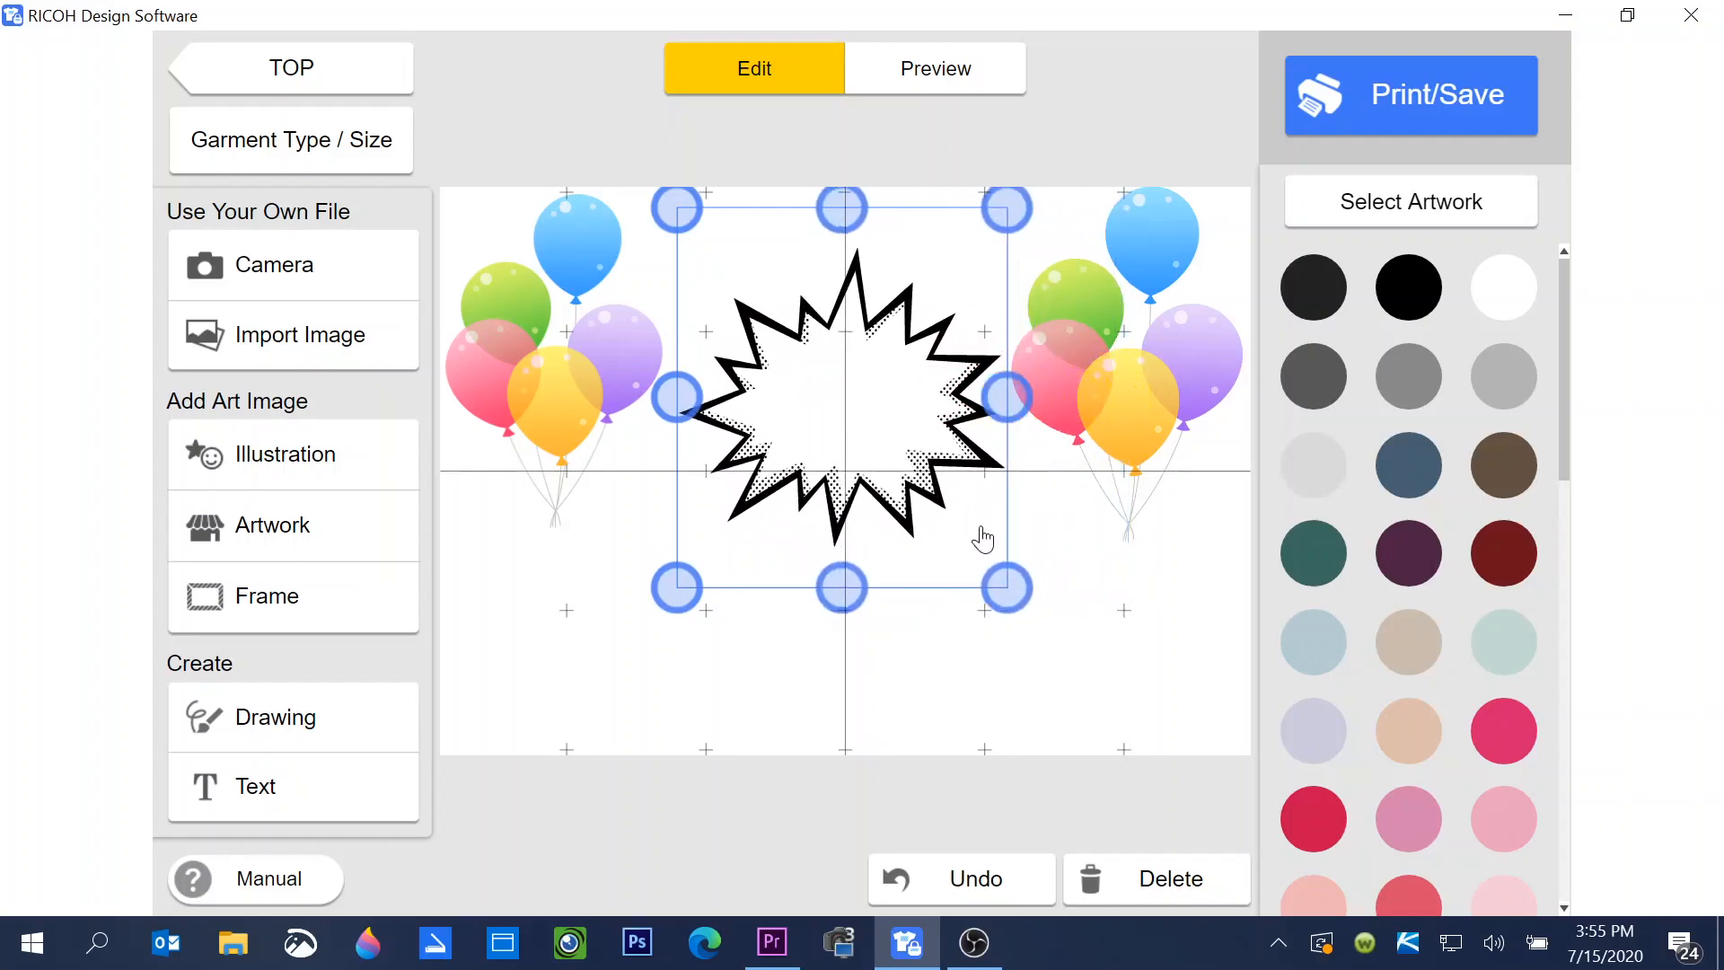
mouse_move(1004, 588)
left_mouse_down()
mouse_move(1073, 654)
mouse_move(986, 595)
left_mouse_up()
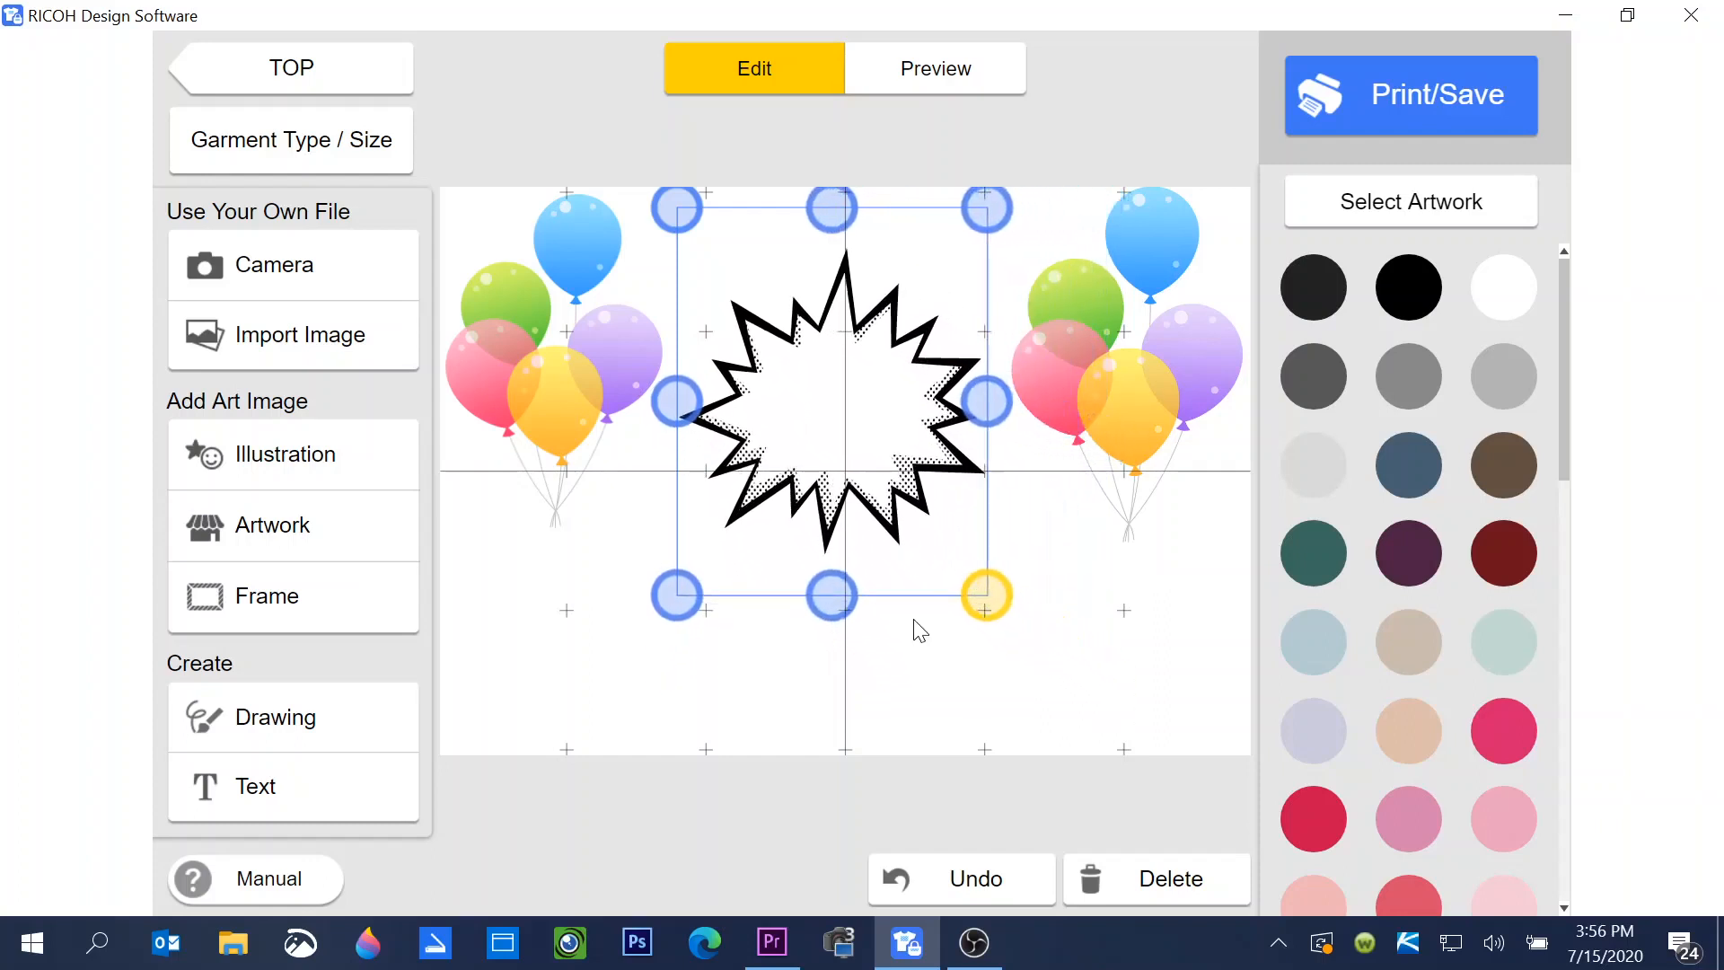
Fine-tune the starburst's width, height and position at top centre
left_click_drag(830, 596, 831, 558)
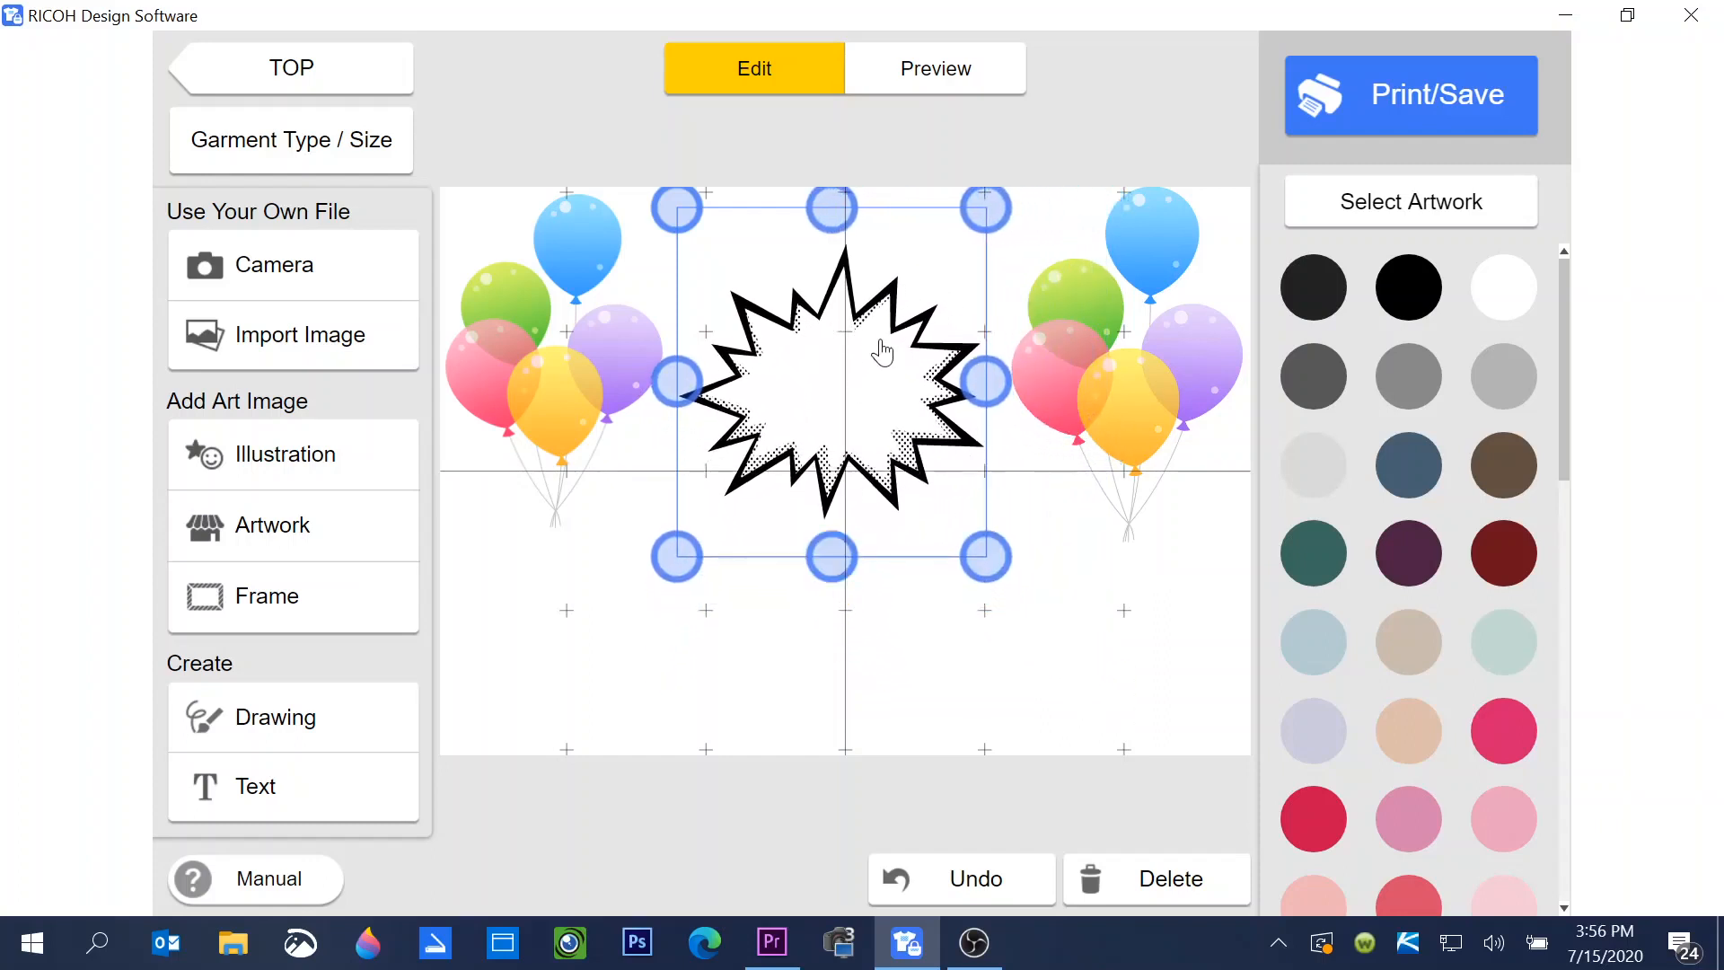
left_click_drag(986, 209, 1036, 183)
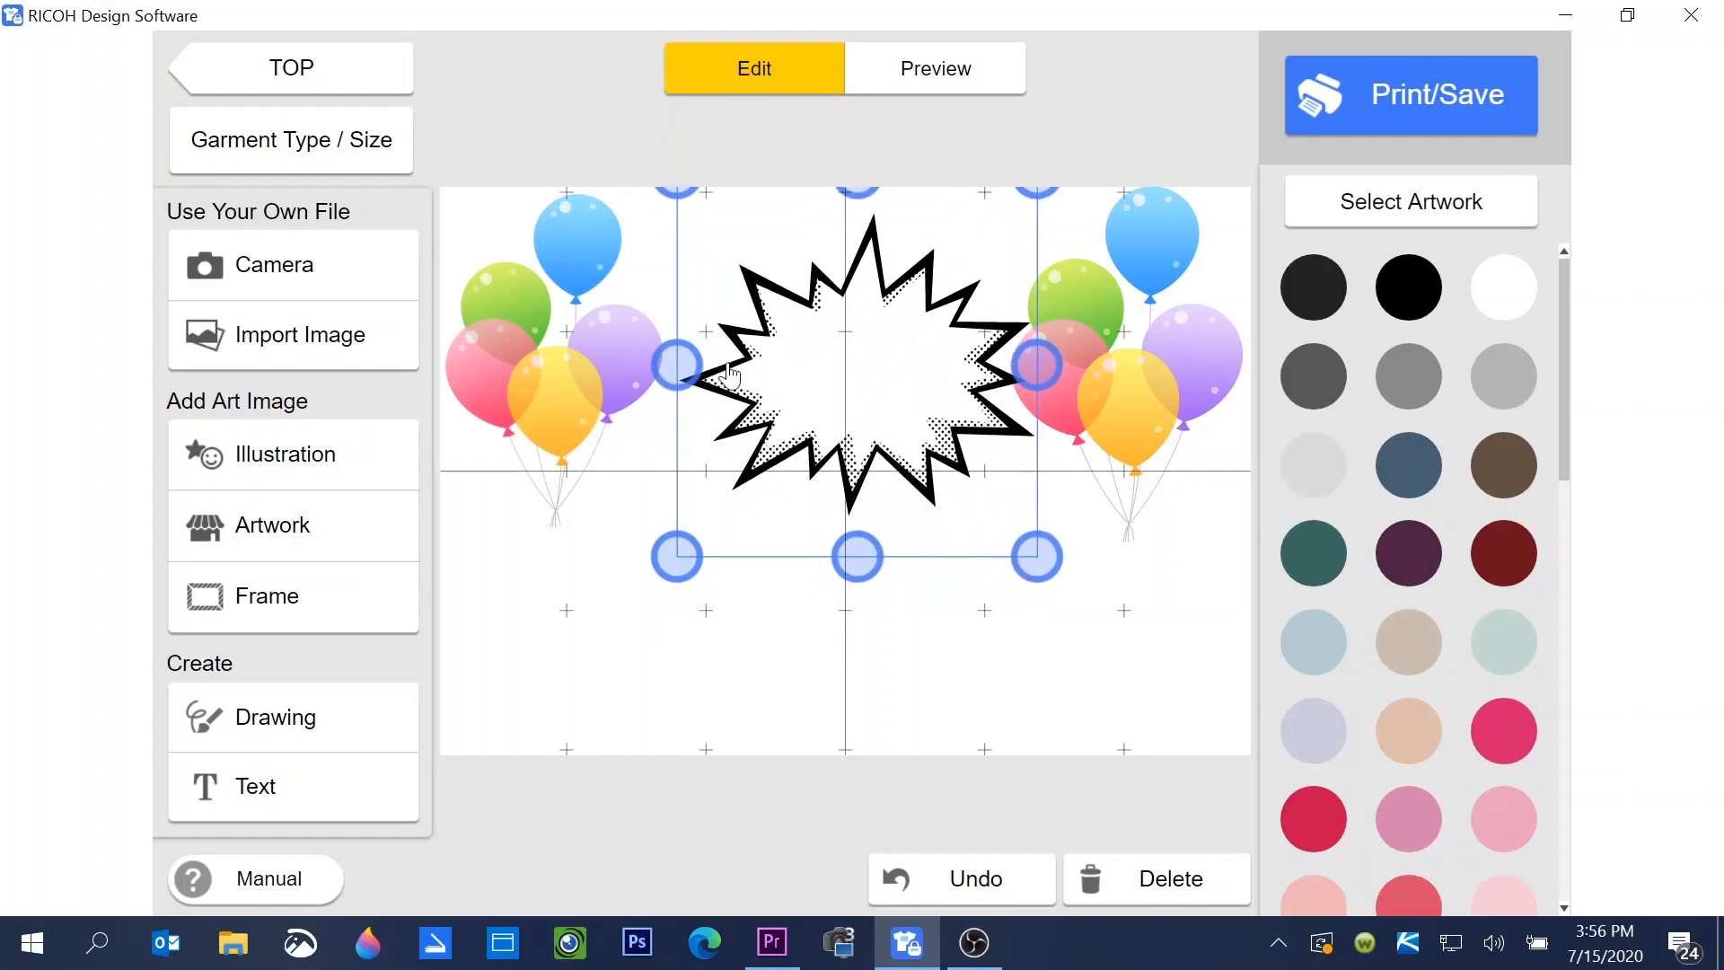
left_click_drag(677, 367, 651, 366)
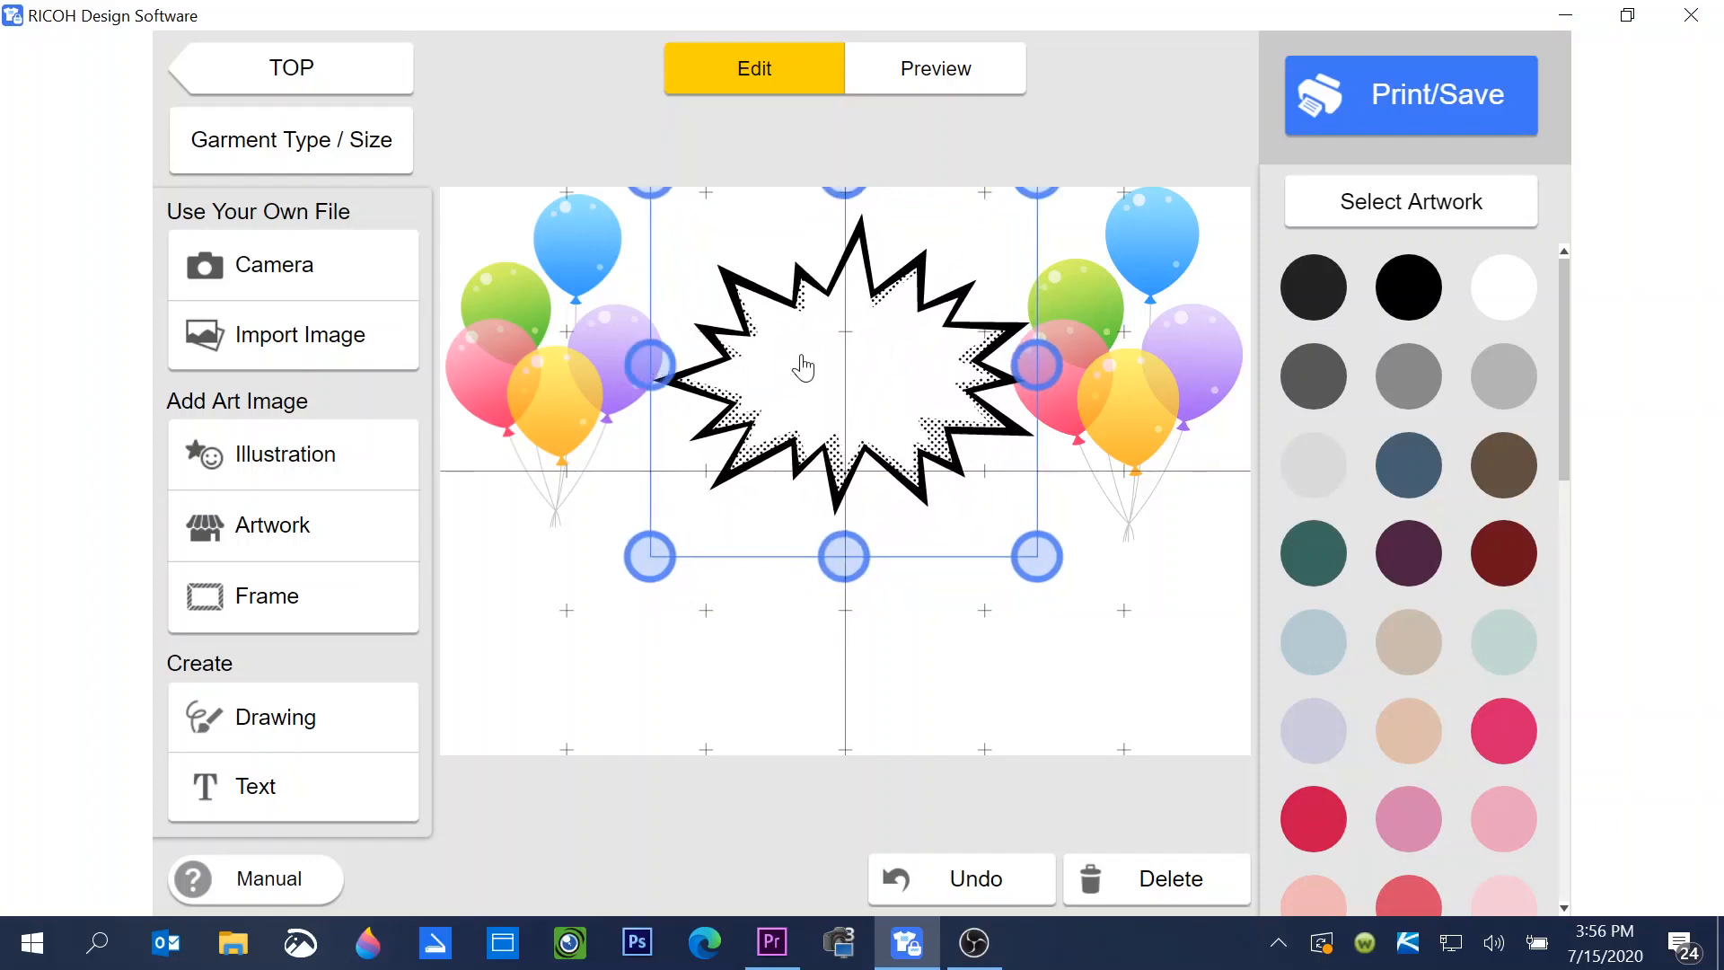
left_click_drag(805, 366, 792, 357)
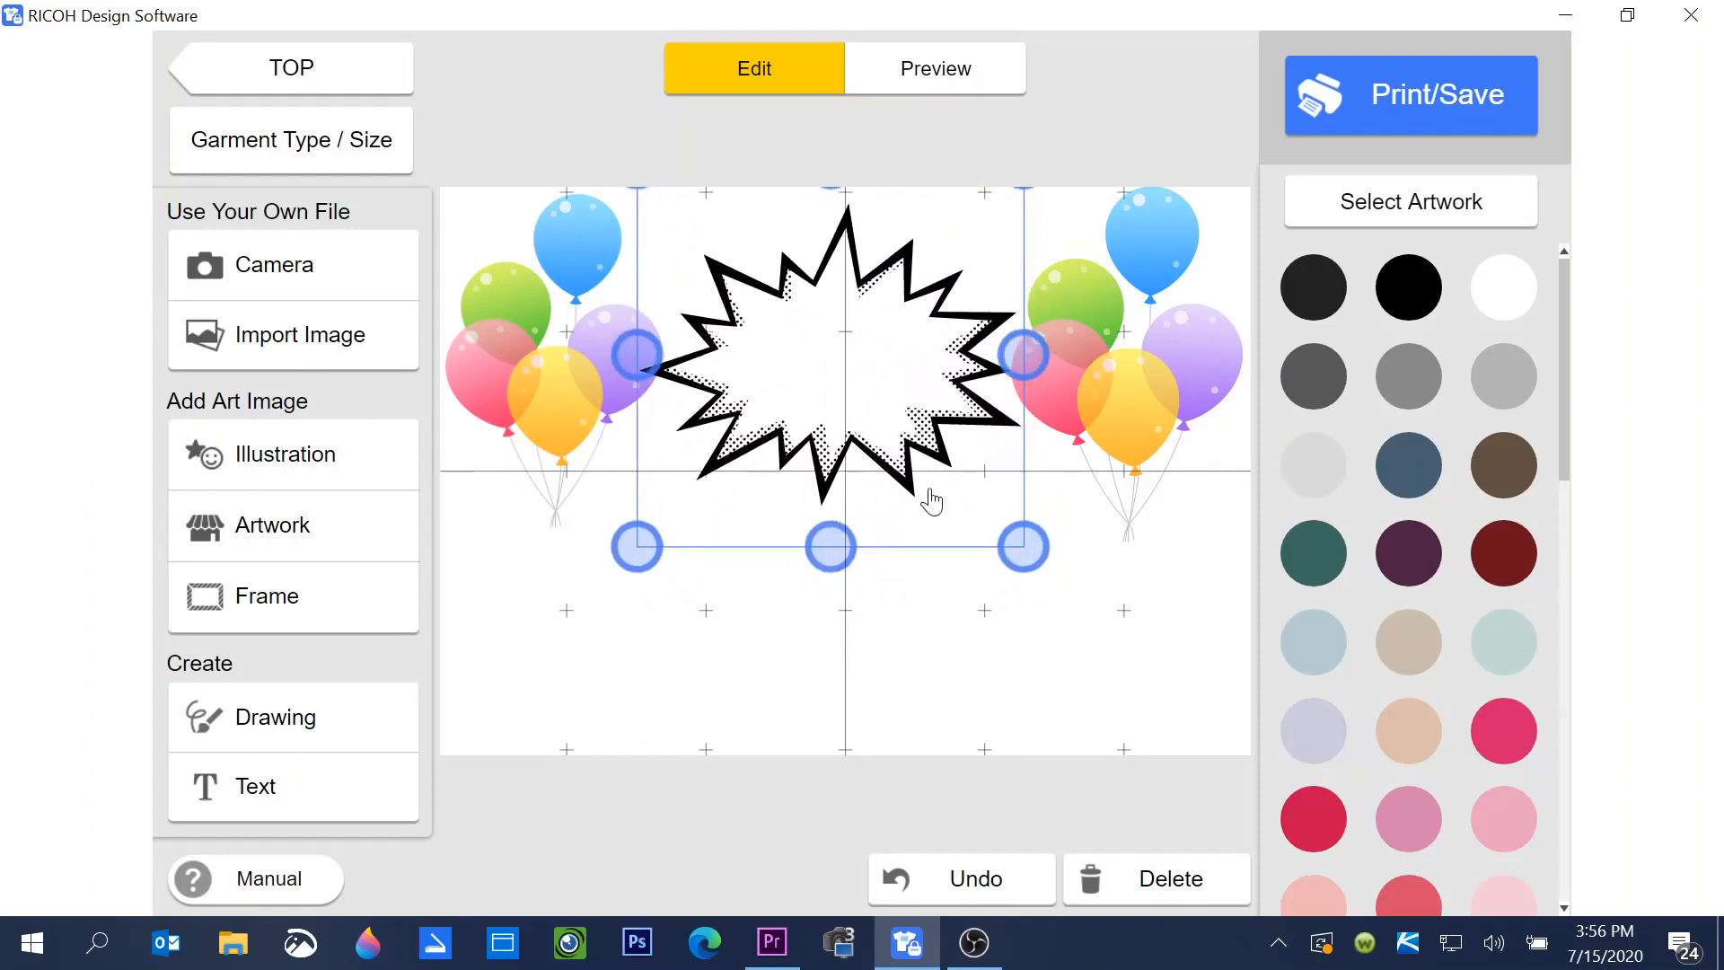
left_click_drag(1019, 545, 1004, 529)
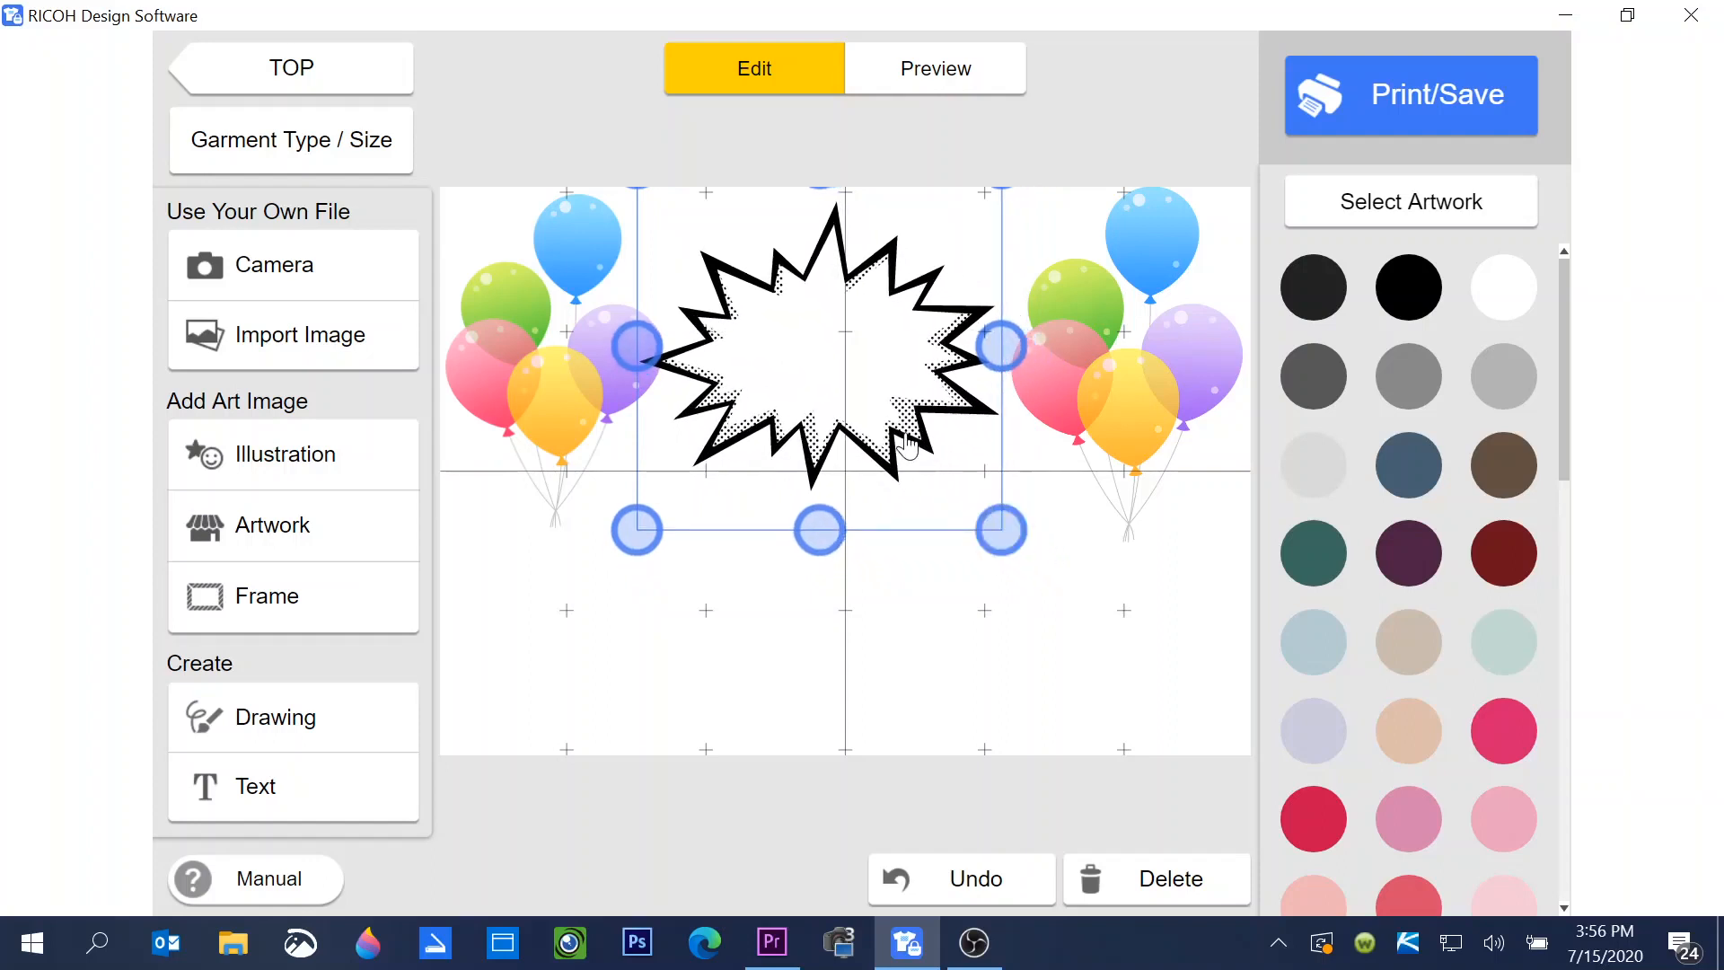
left_click_drag(869, 411, 883, 411)
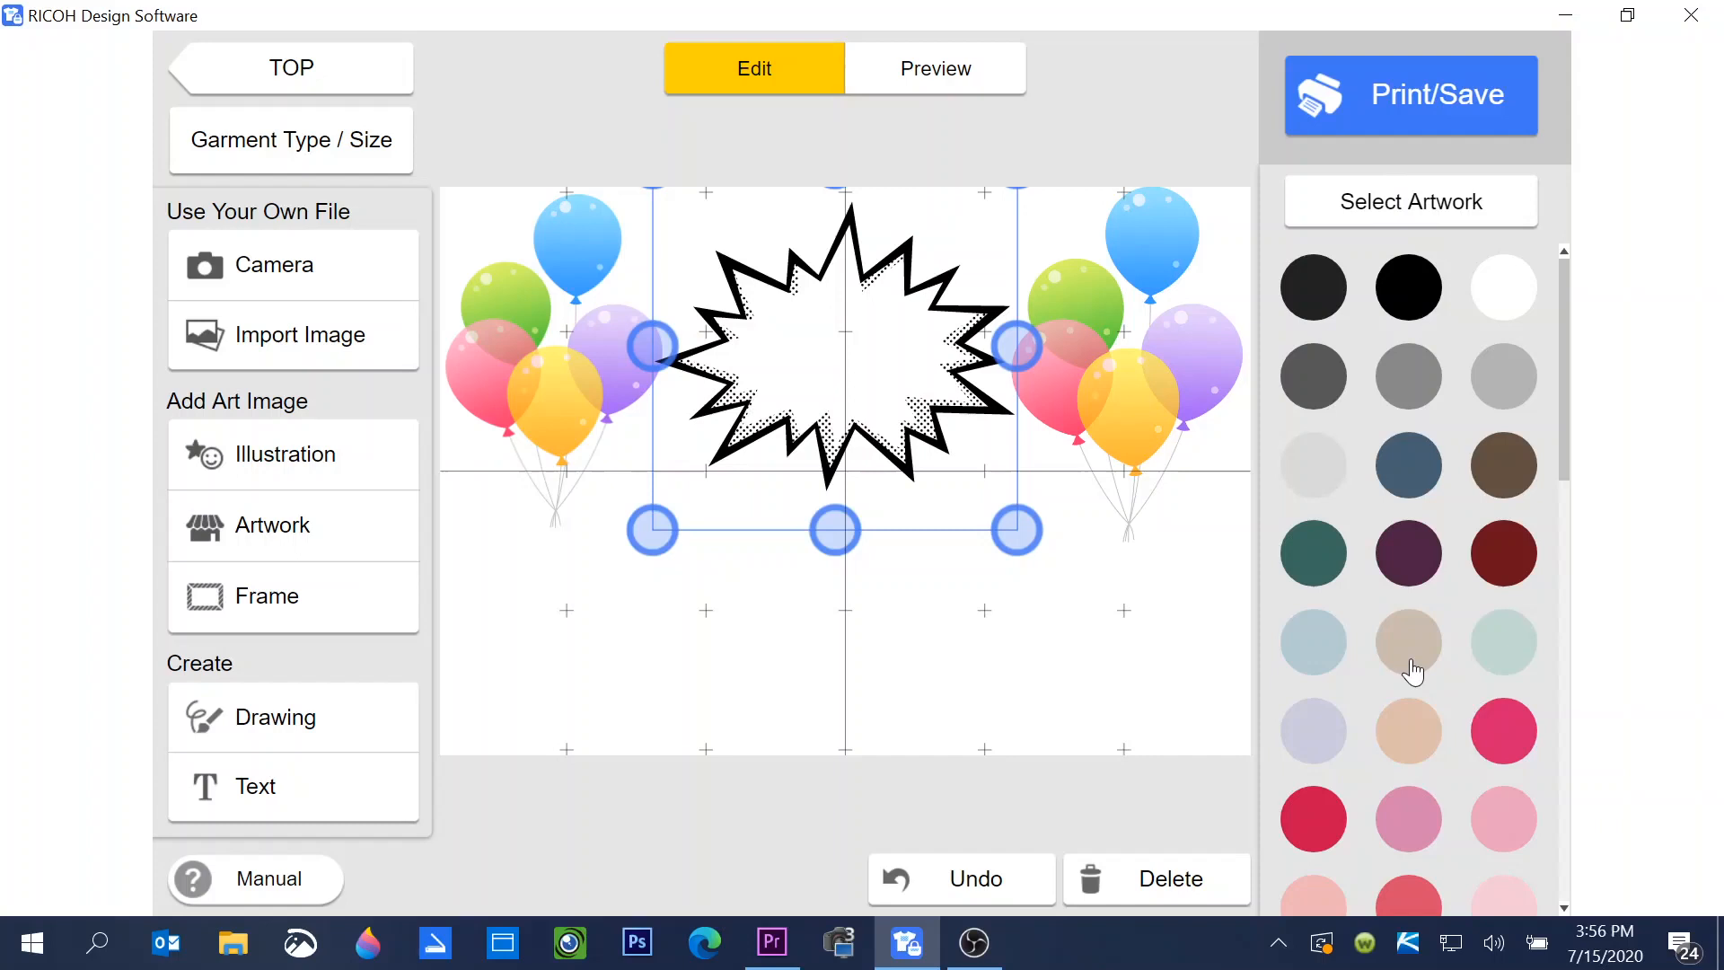
scroll(1411, 665, "down", 3)
scroll(1411, 665, "down", 3)
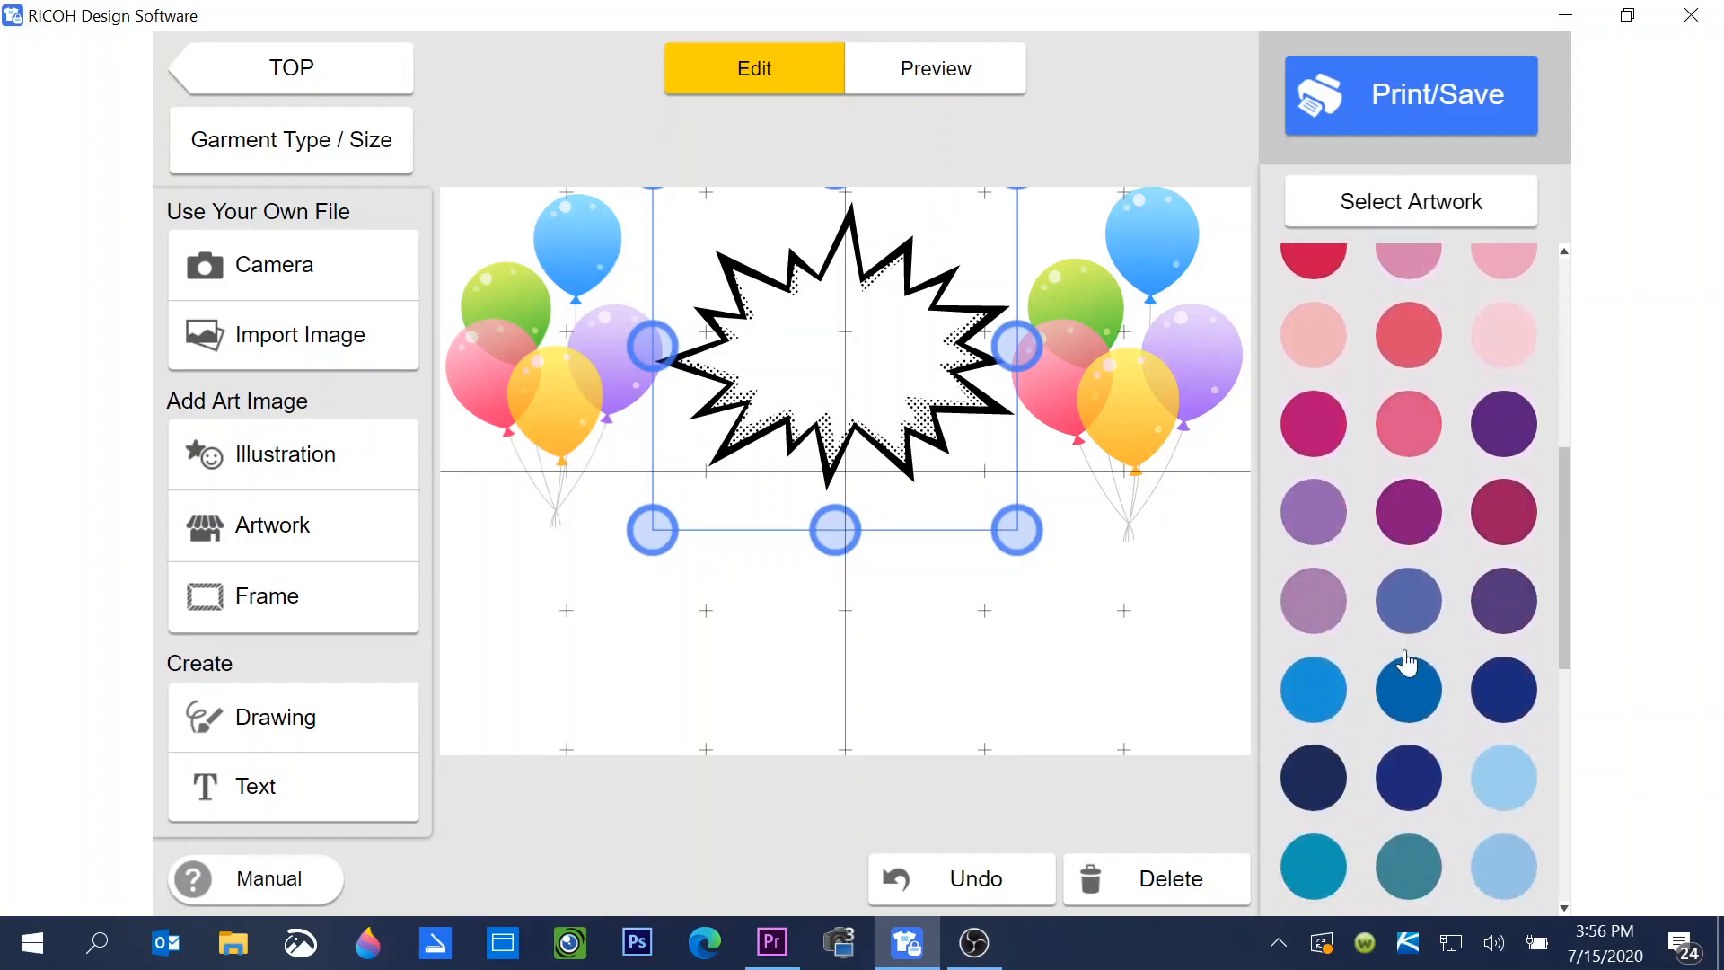
scroll(1401, 653, "down", 3)
scroll(1393, 643, "down", 1)
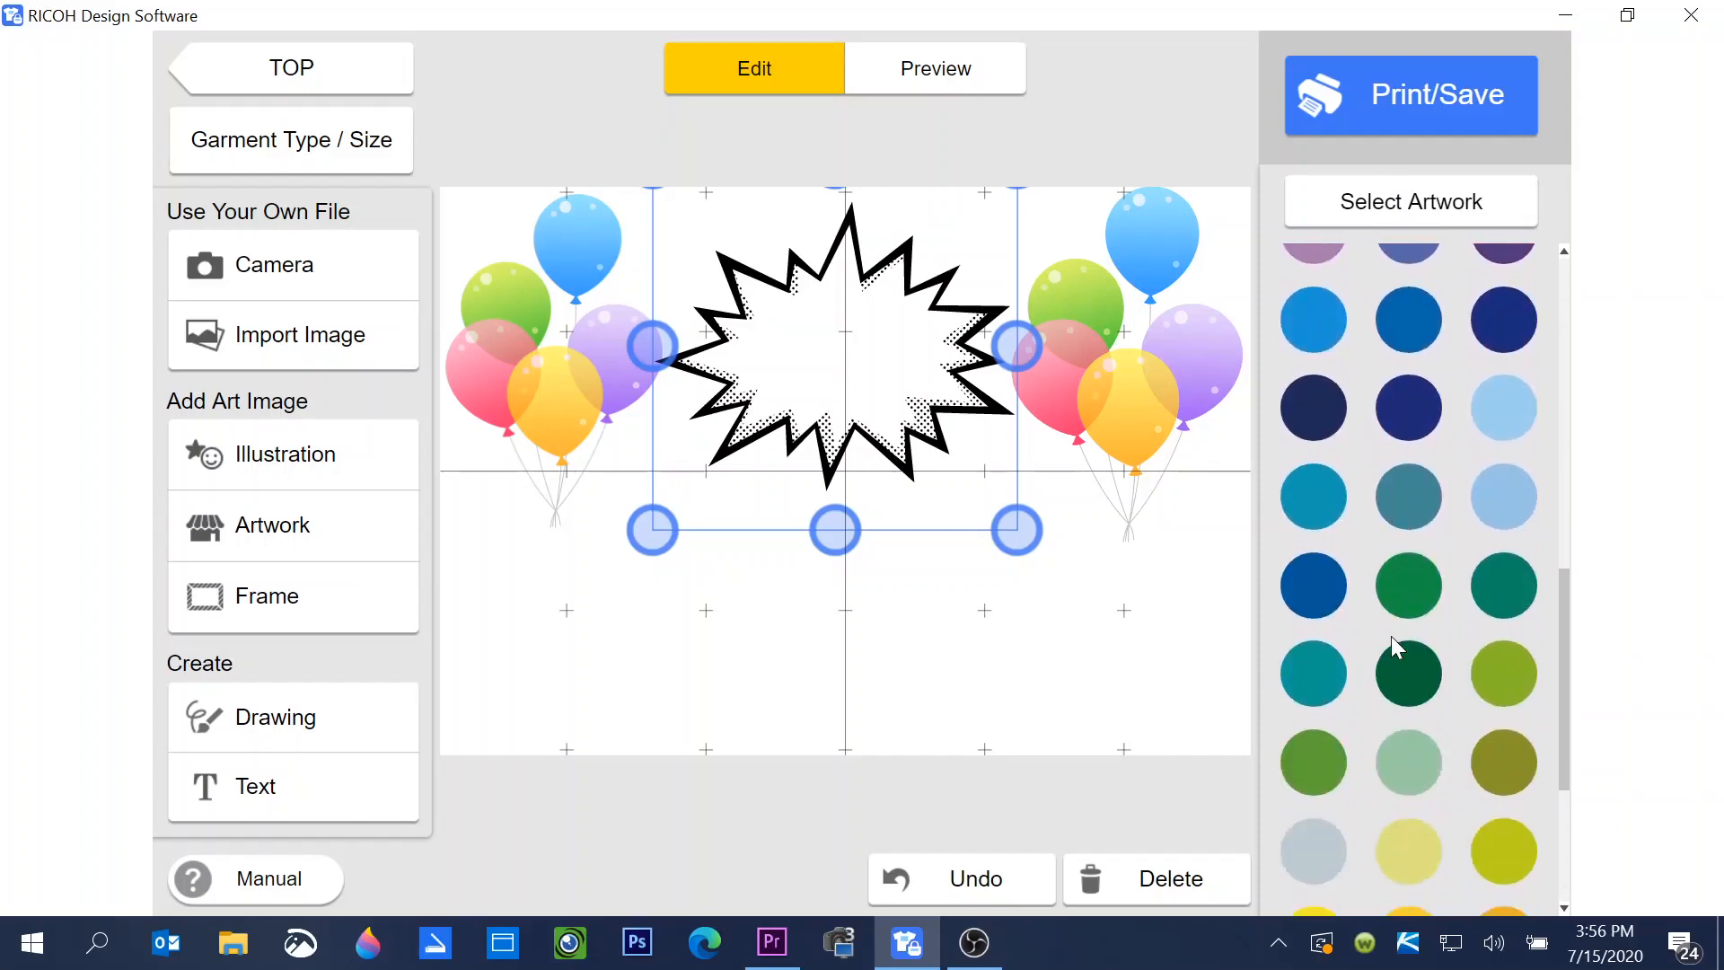
scroll(1392, 636, "up", 5)
scroll(1386, 627, "up", 4)
scroll(1356, 589, "down", 4)
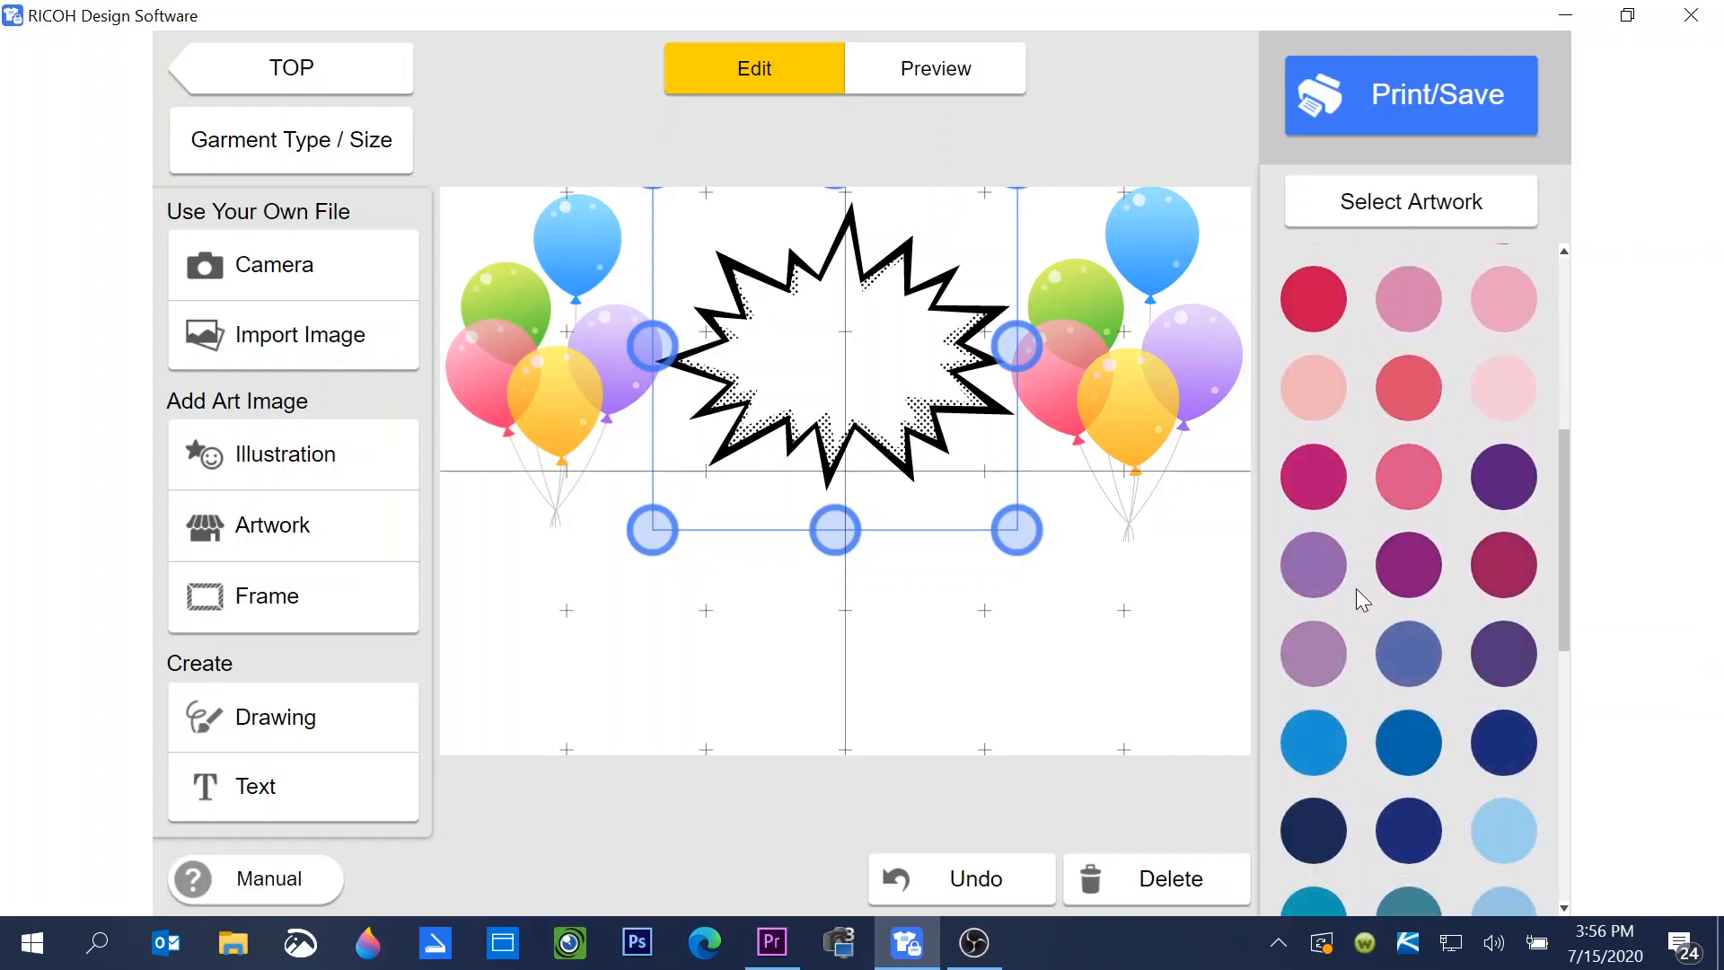
scroll(1357, 588, "down", 2)
scroll(1356, 589, "down", 1)
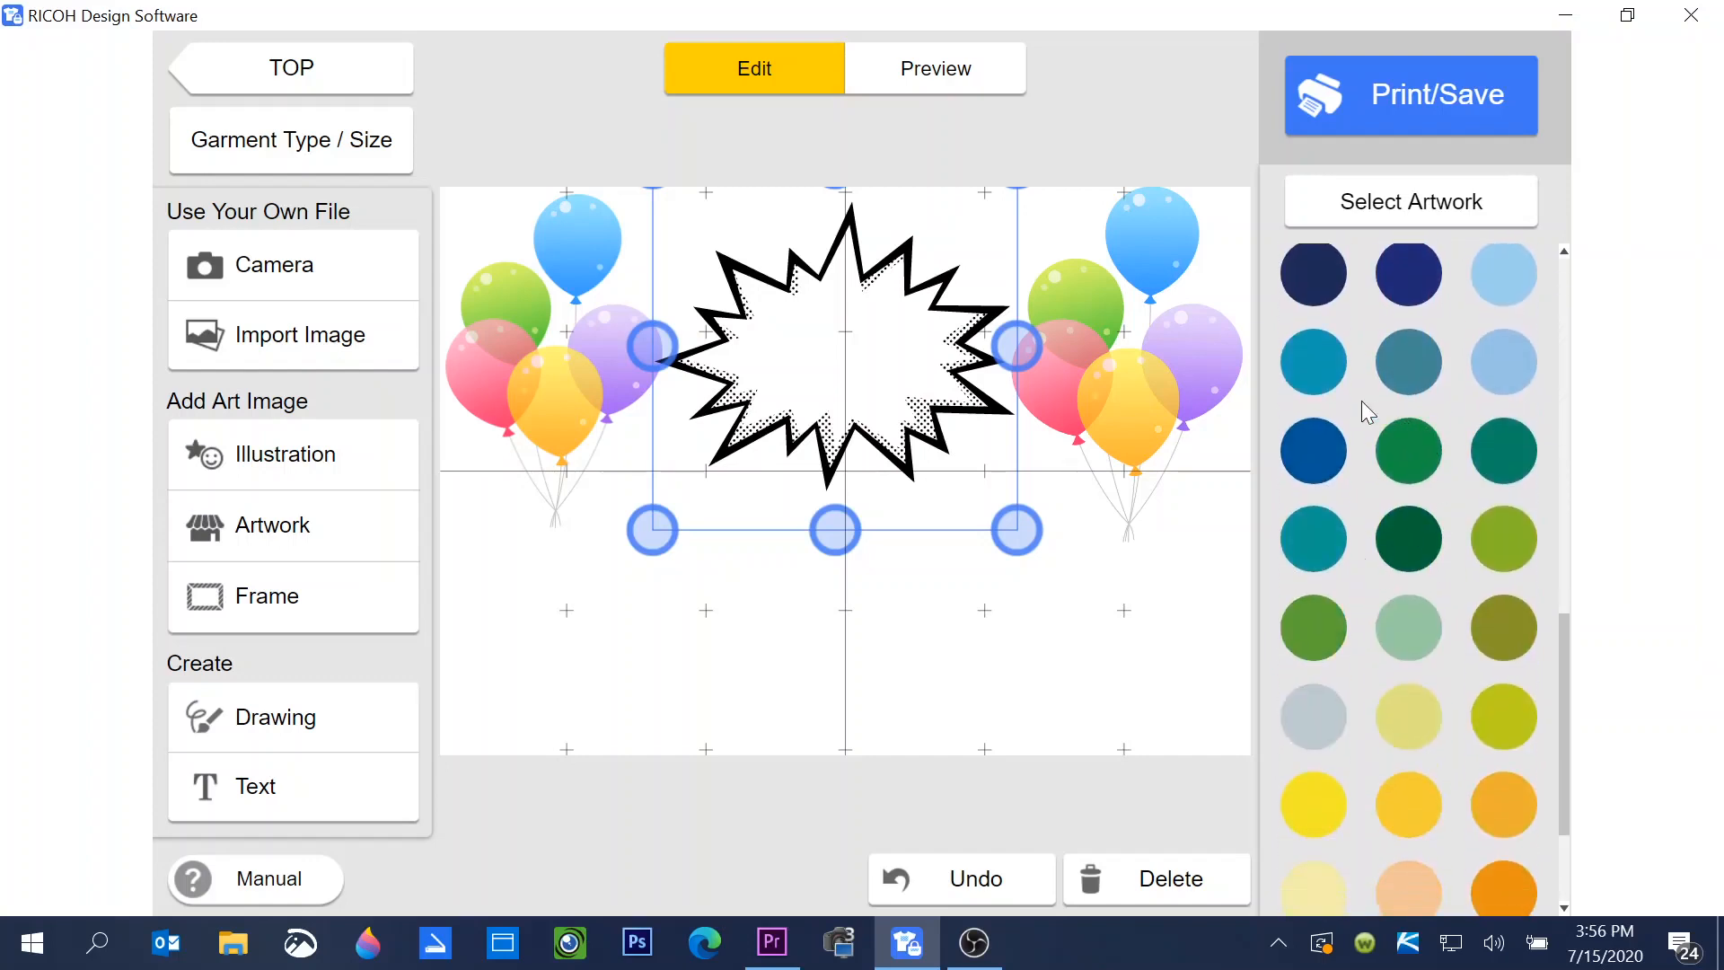
Turn the starburst's outline dark blue from the colour palette
left_click(1314, 448)
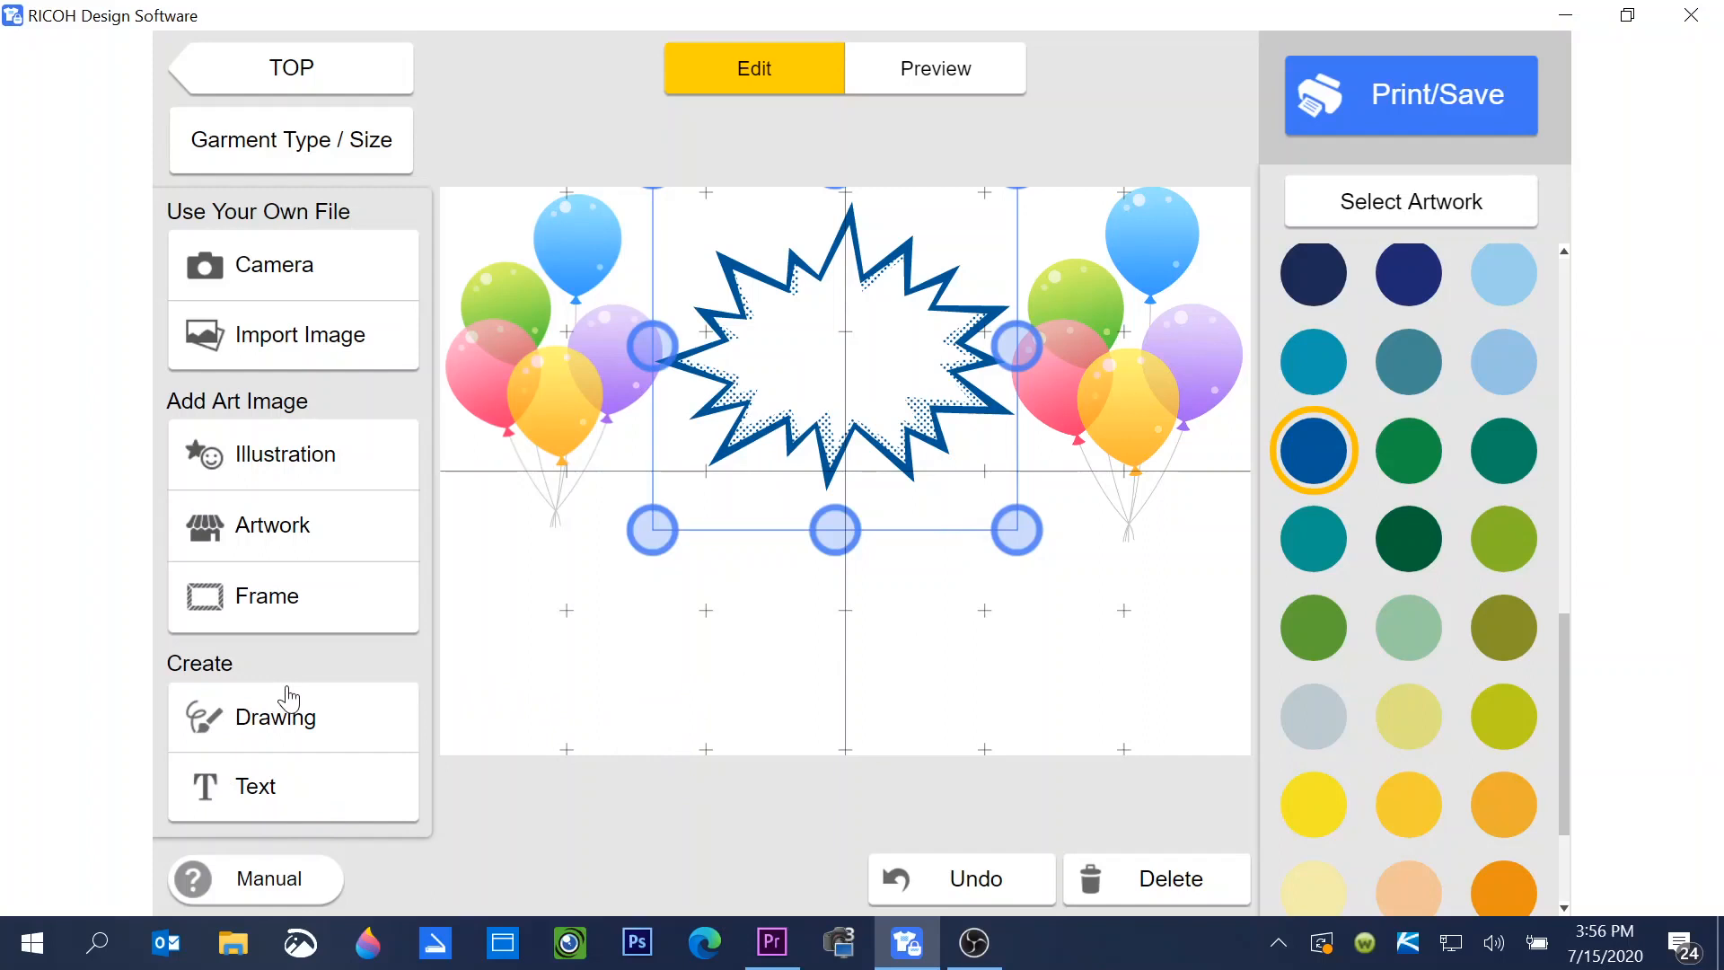
Sketch a freehand letter H below the balloons, then undo the strokes
left_click(313, 721)
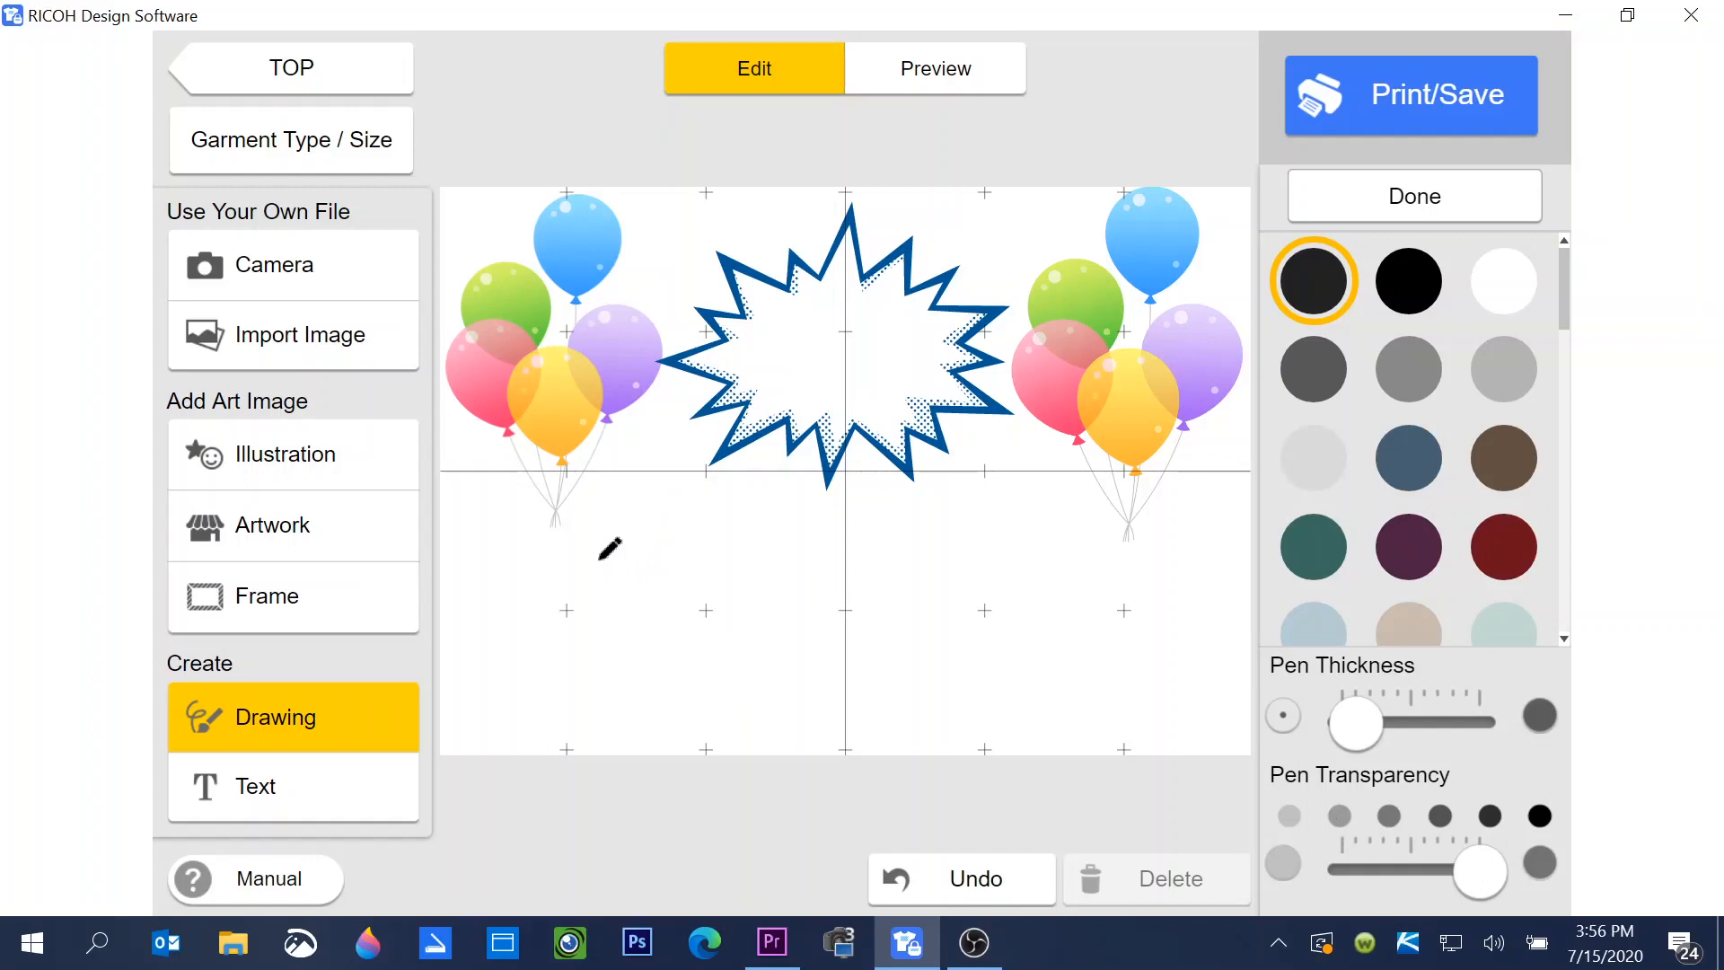
left_click_drag(596, 554, 579, 654)
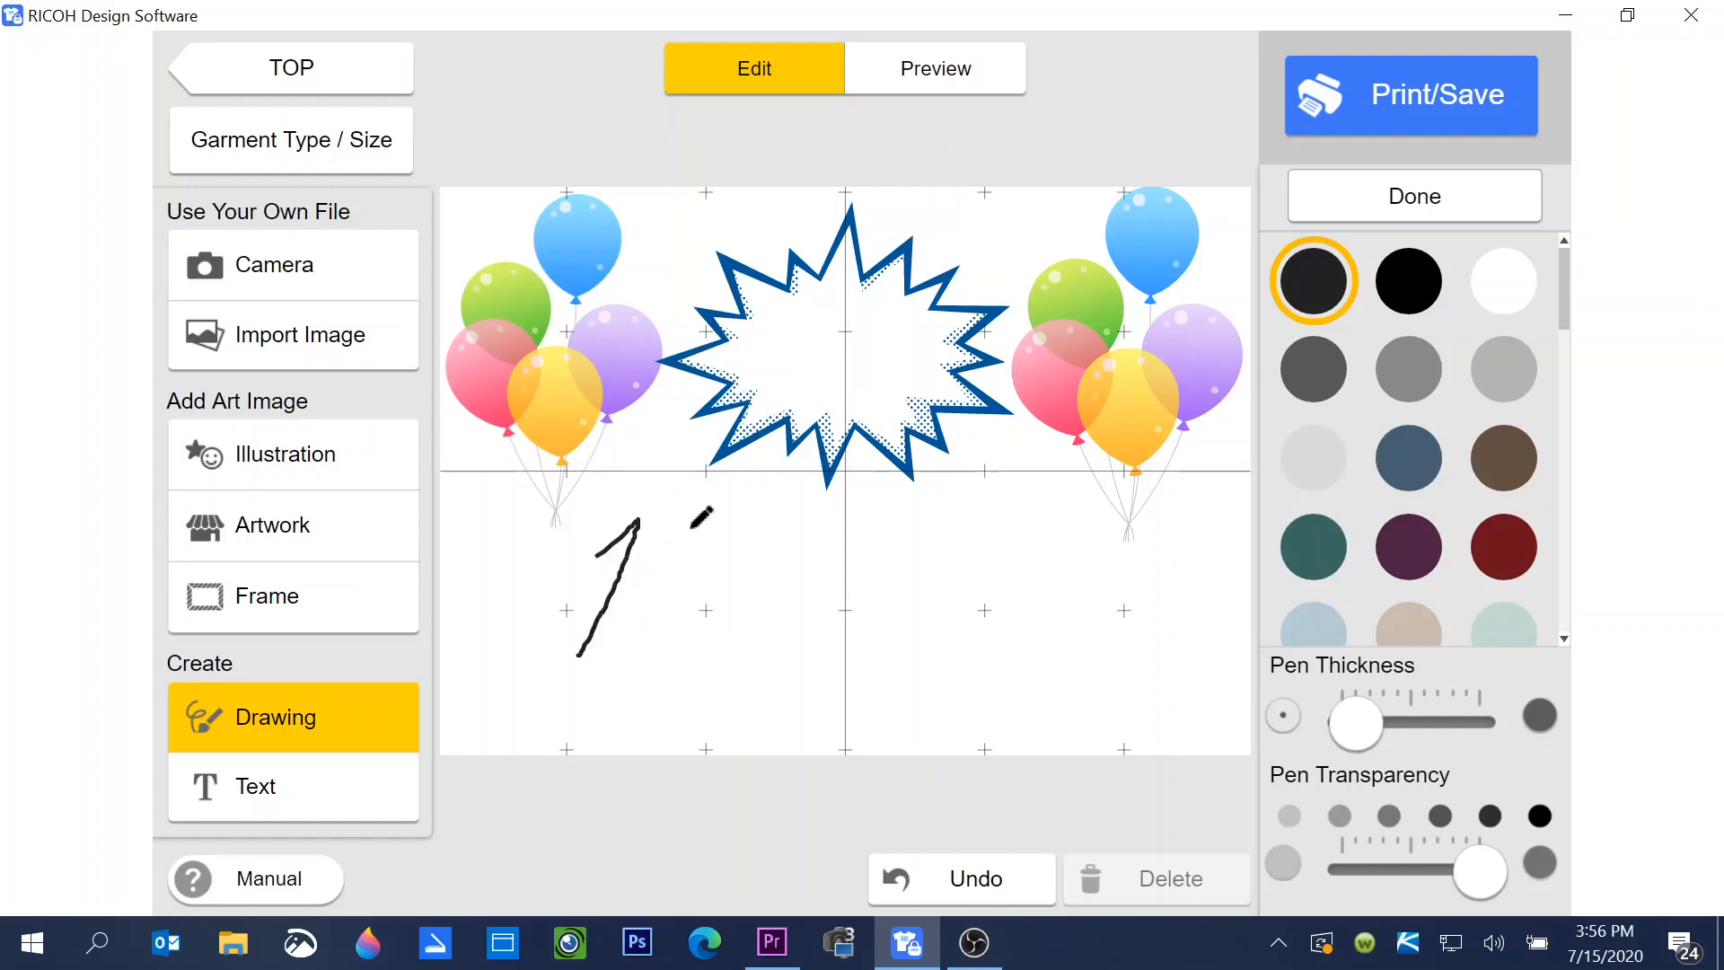
left_click_drag(689, 523, 626, 664)
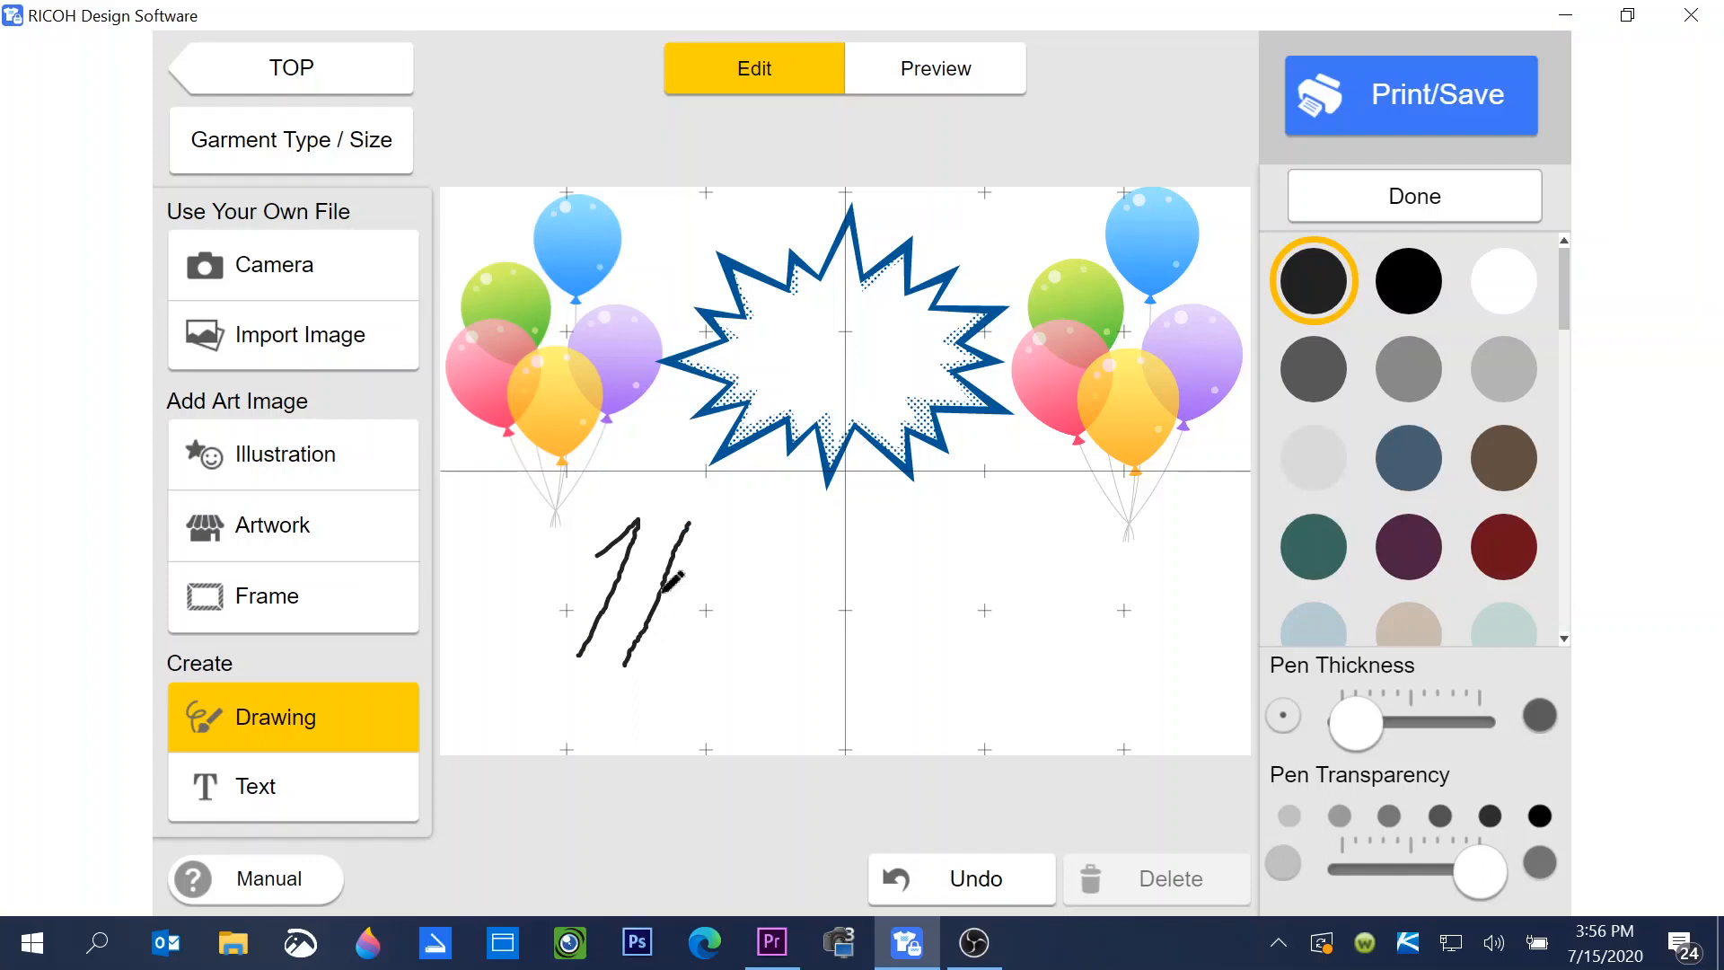
left_click_drag(671, 582, 614, 592)
left_click(978, 881)
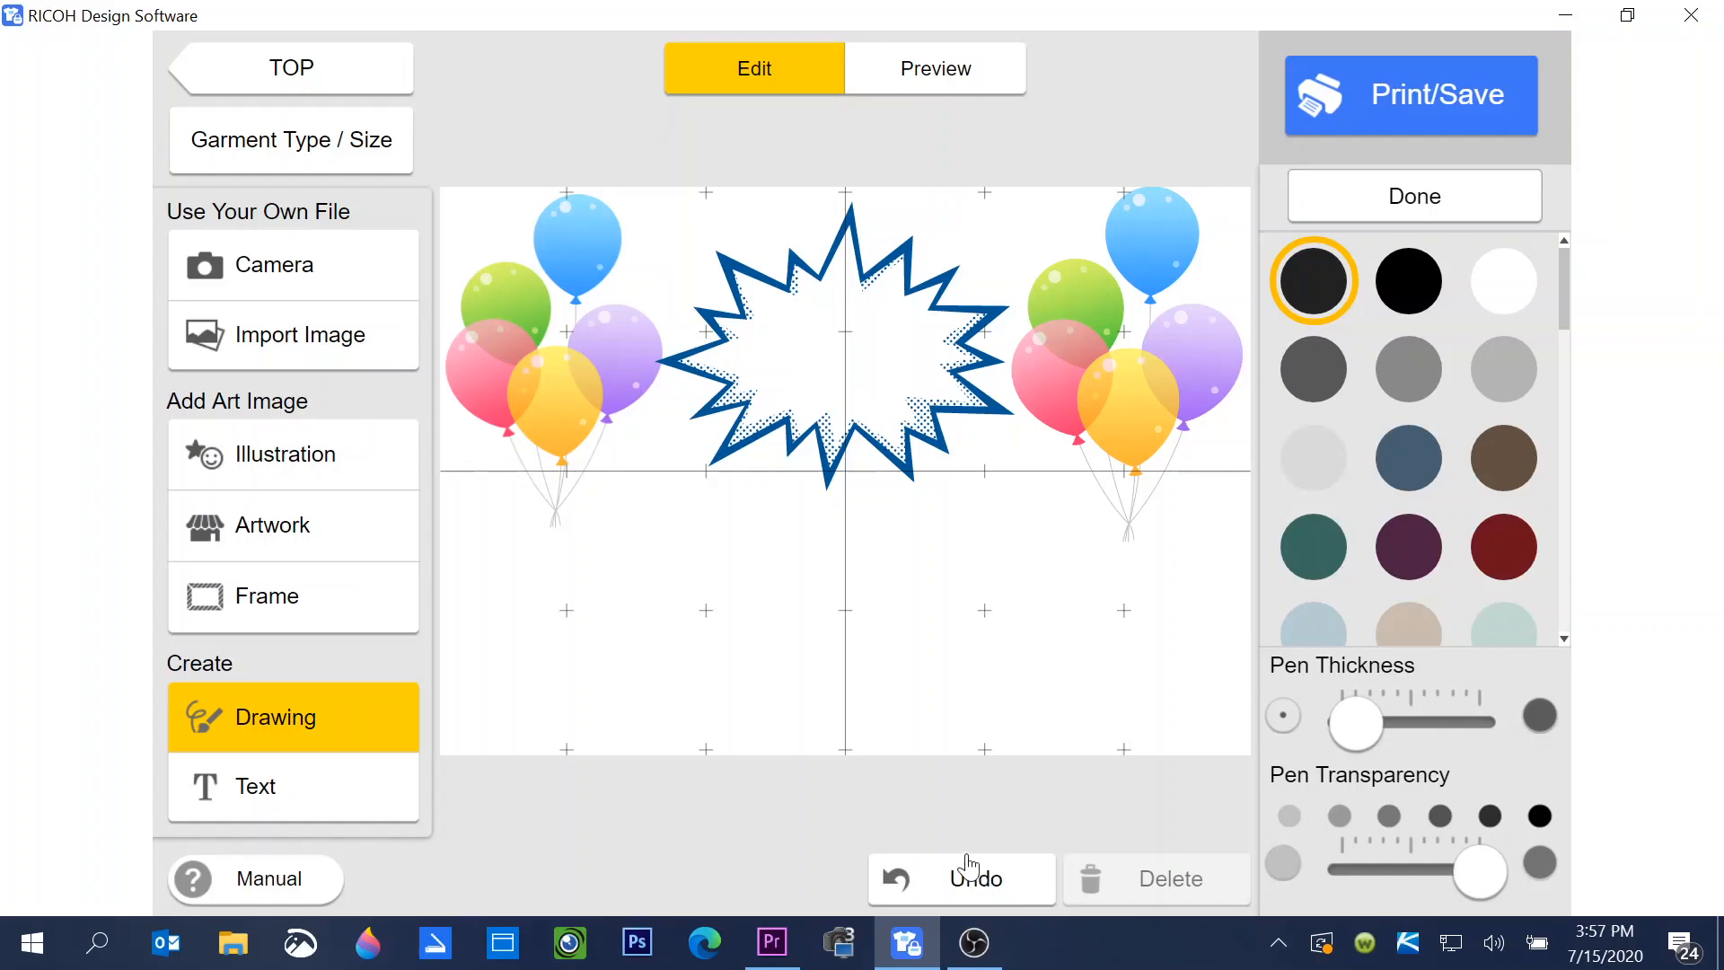
Add the word Happy in Gabriola font inside the starburst
left_click(294, 801)
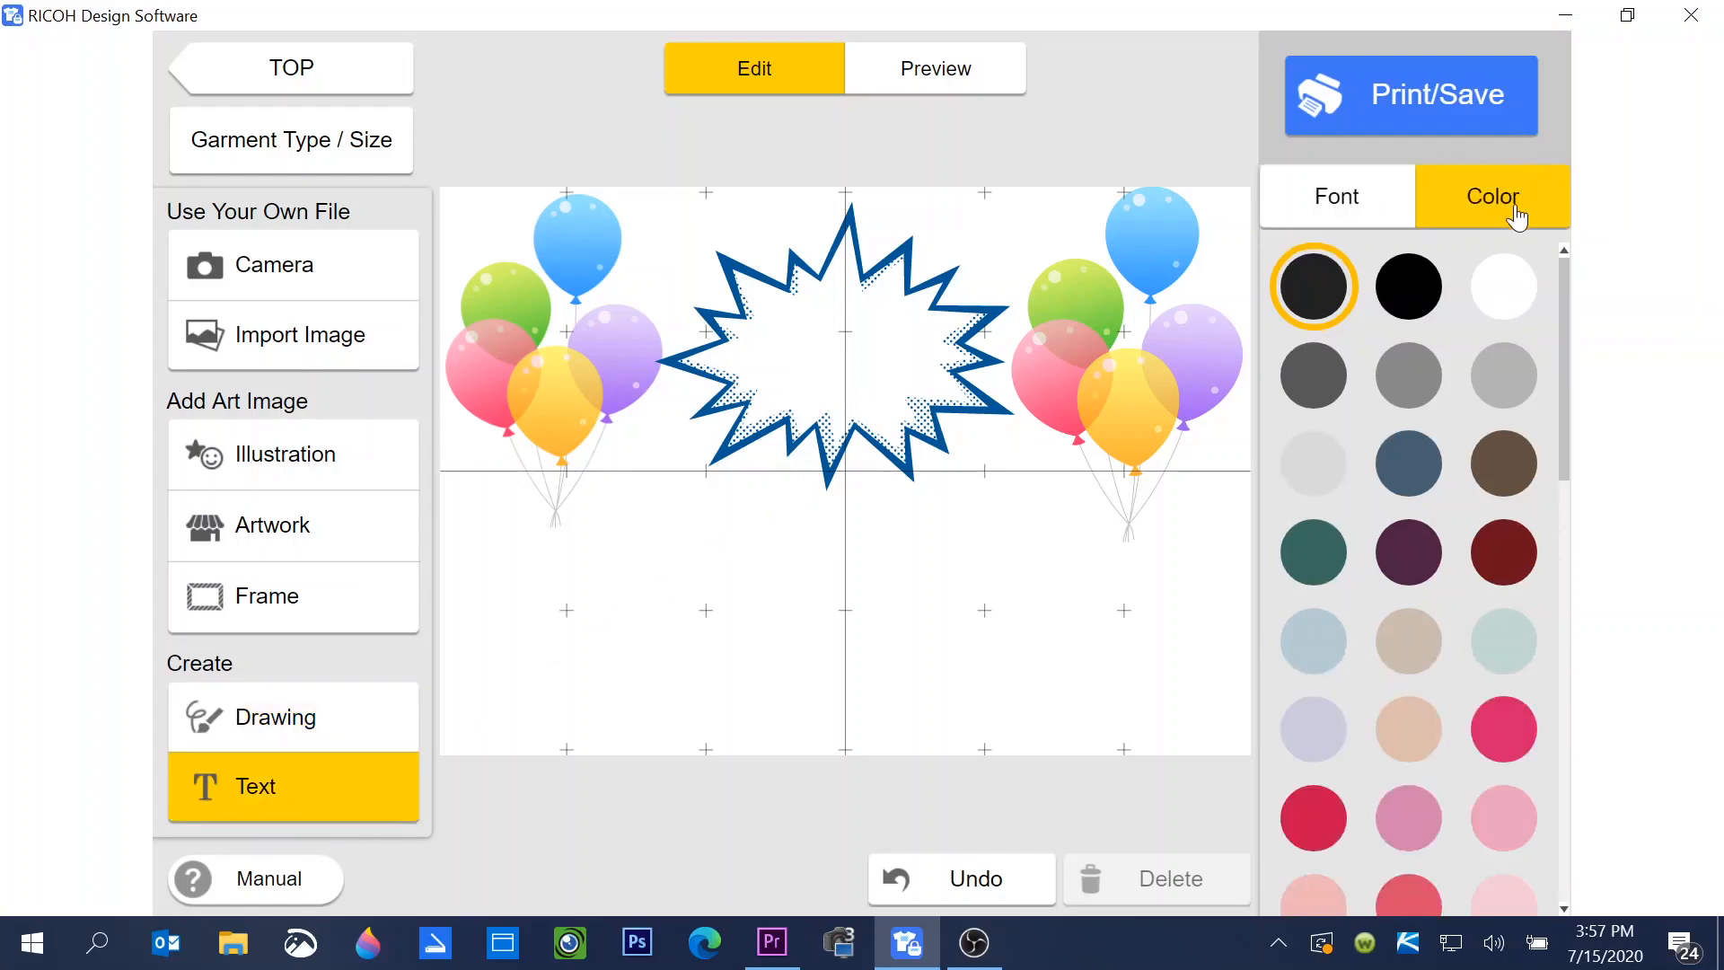
left_click(1339, 204)
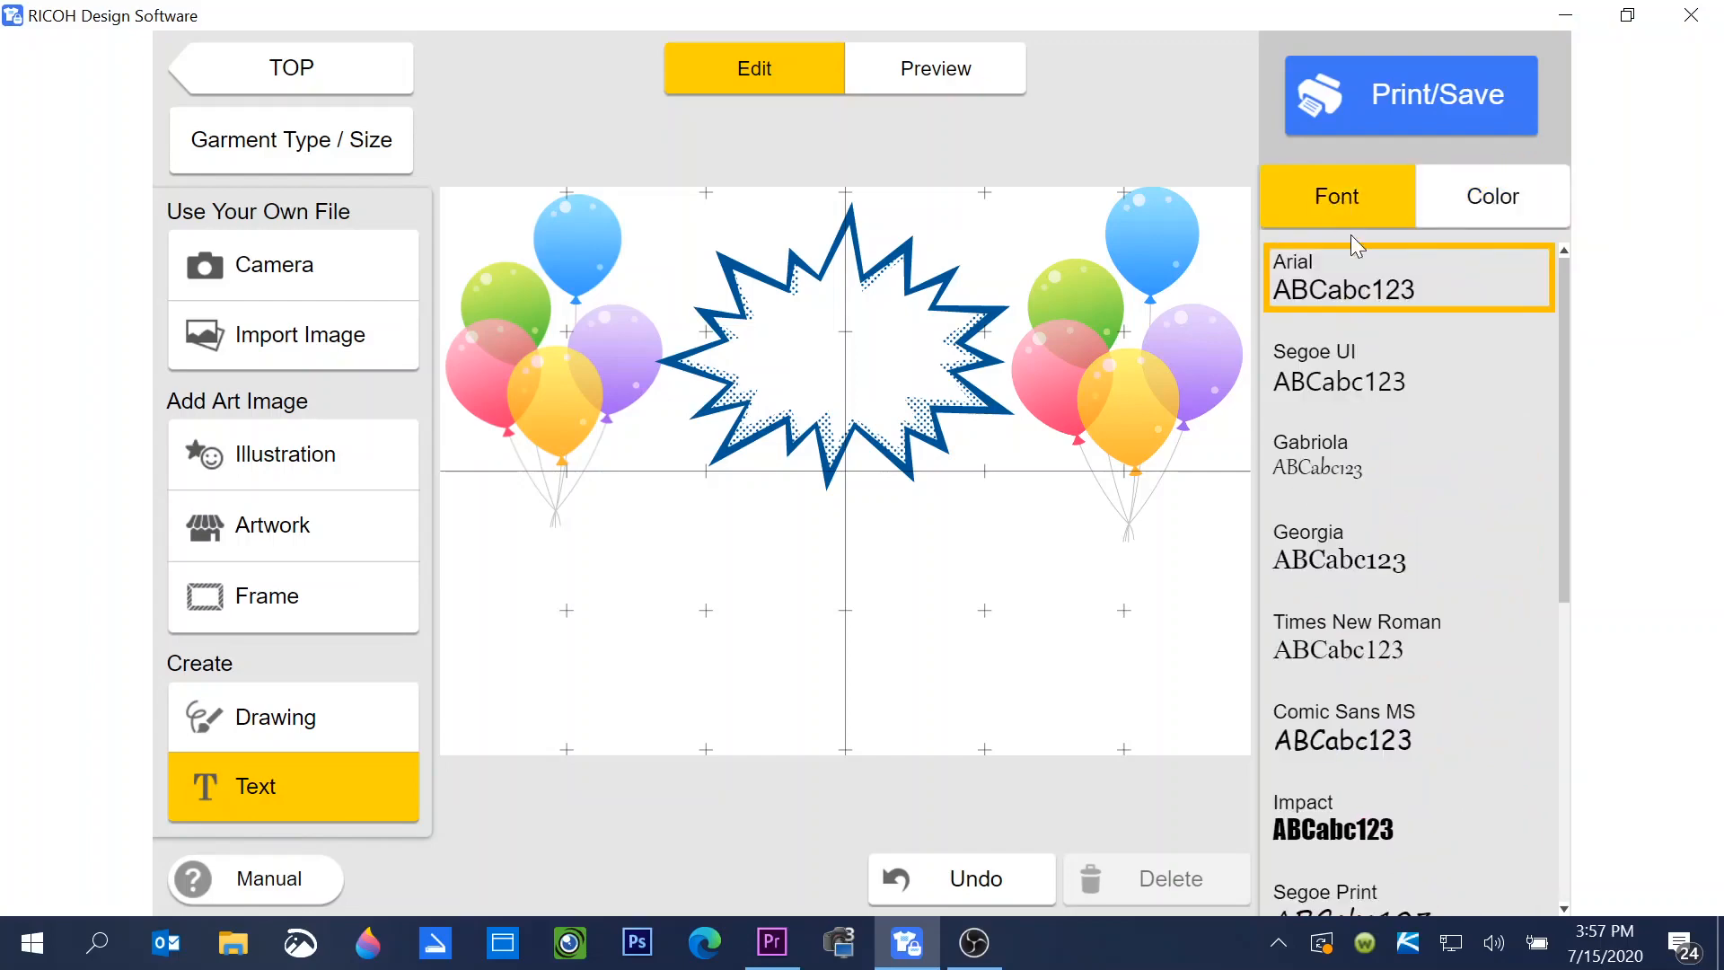
scroll(1364, 337, "down", 3)
scroll(1365, 344, "down", 3)
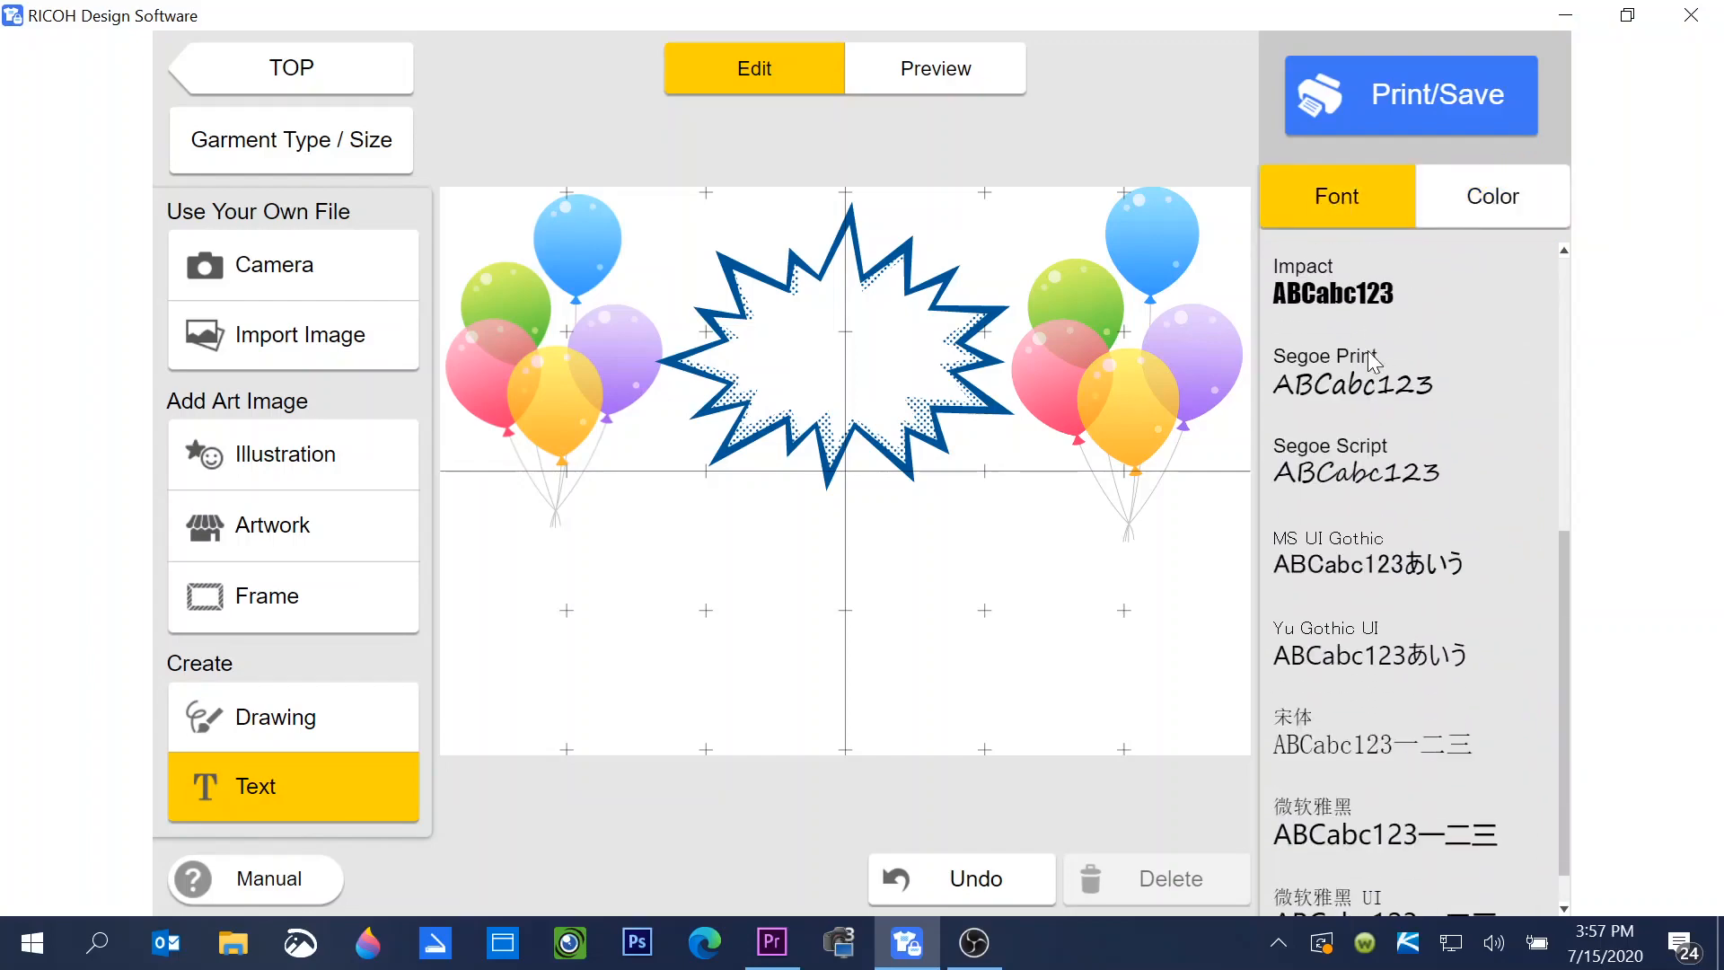
scroll(1365, 350, "down", 2)
scroll(1365, 357, "up", 4)
scroll(1364, 357, "up", 3)
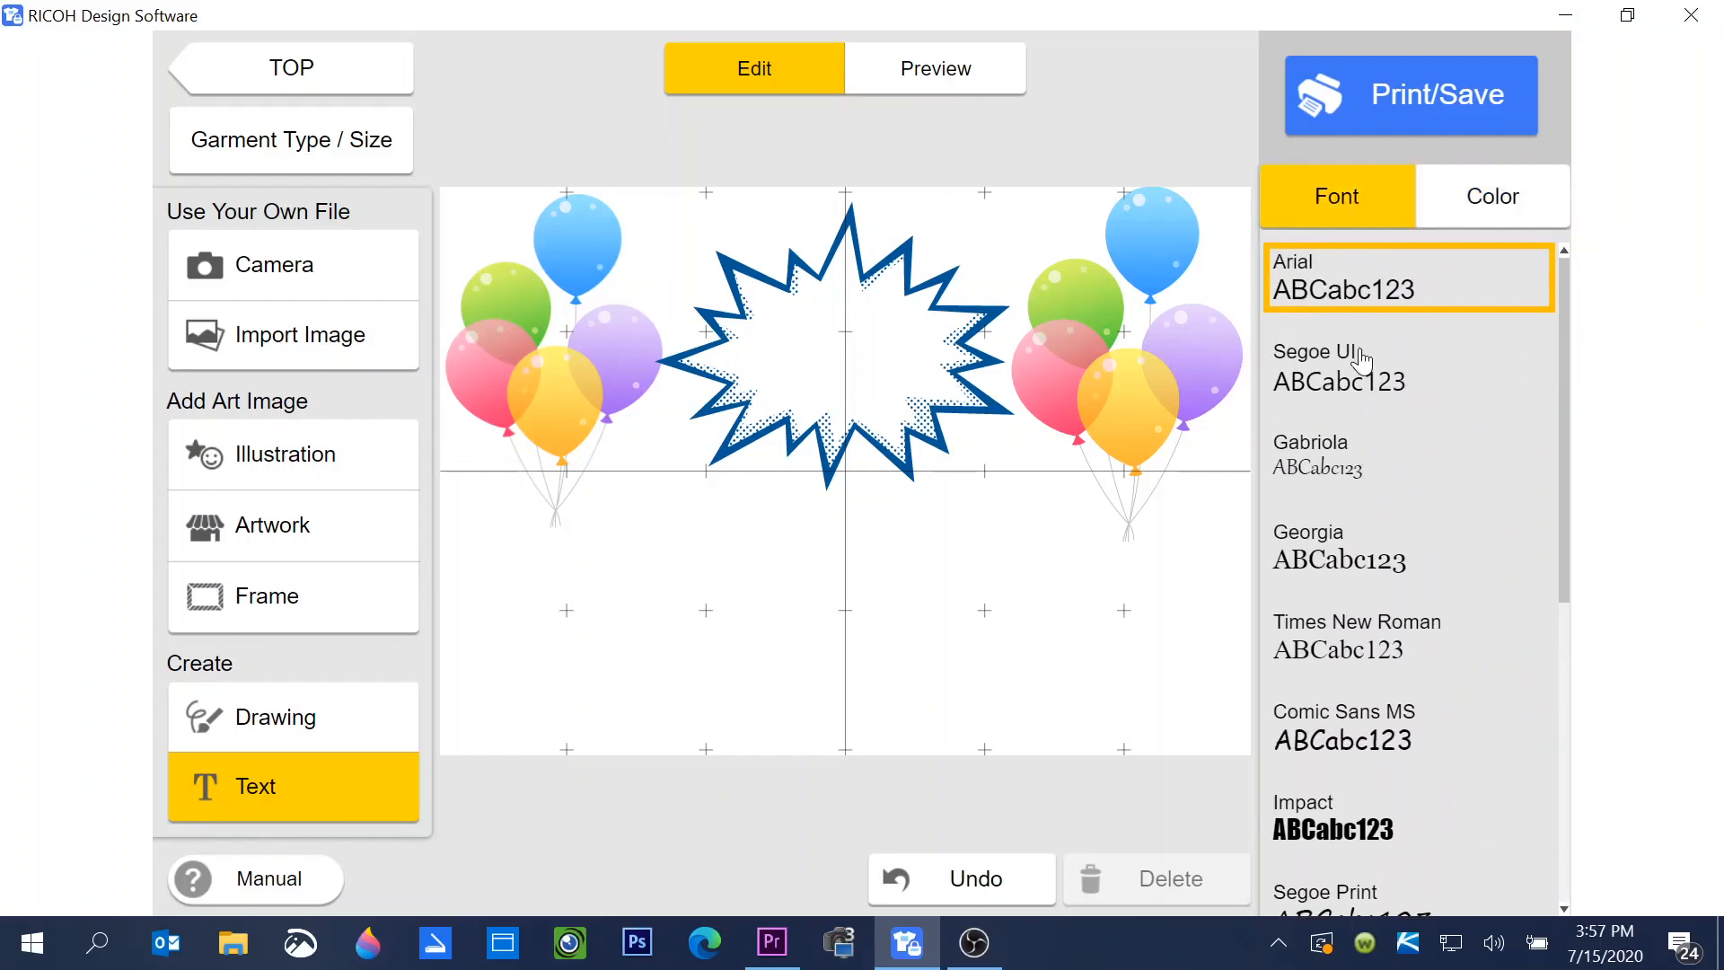
left_click(1327, 469)
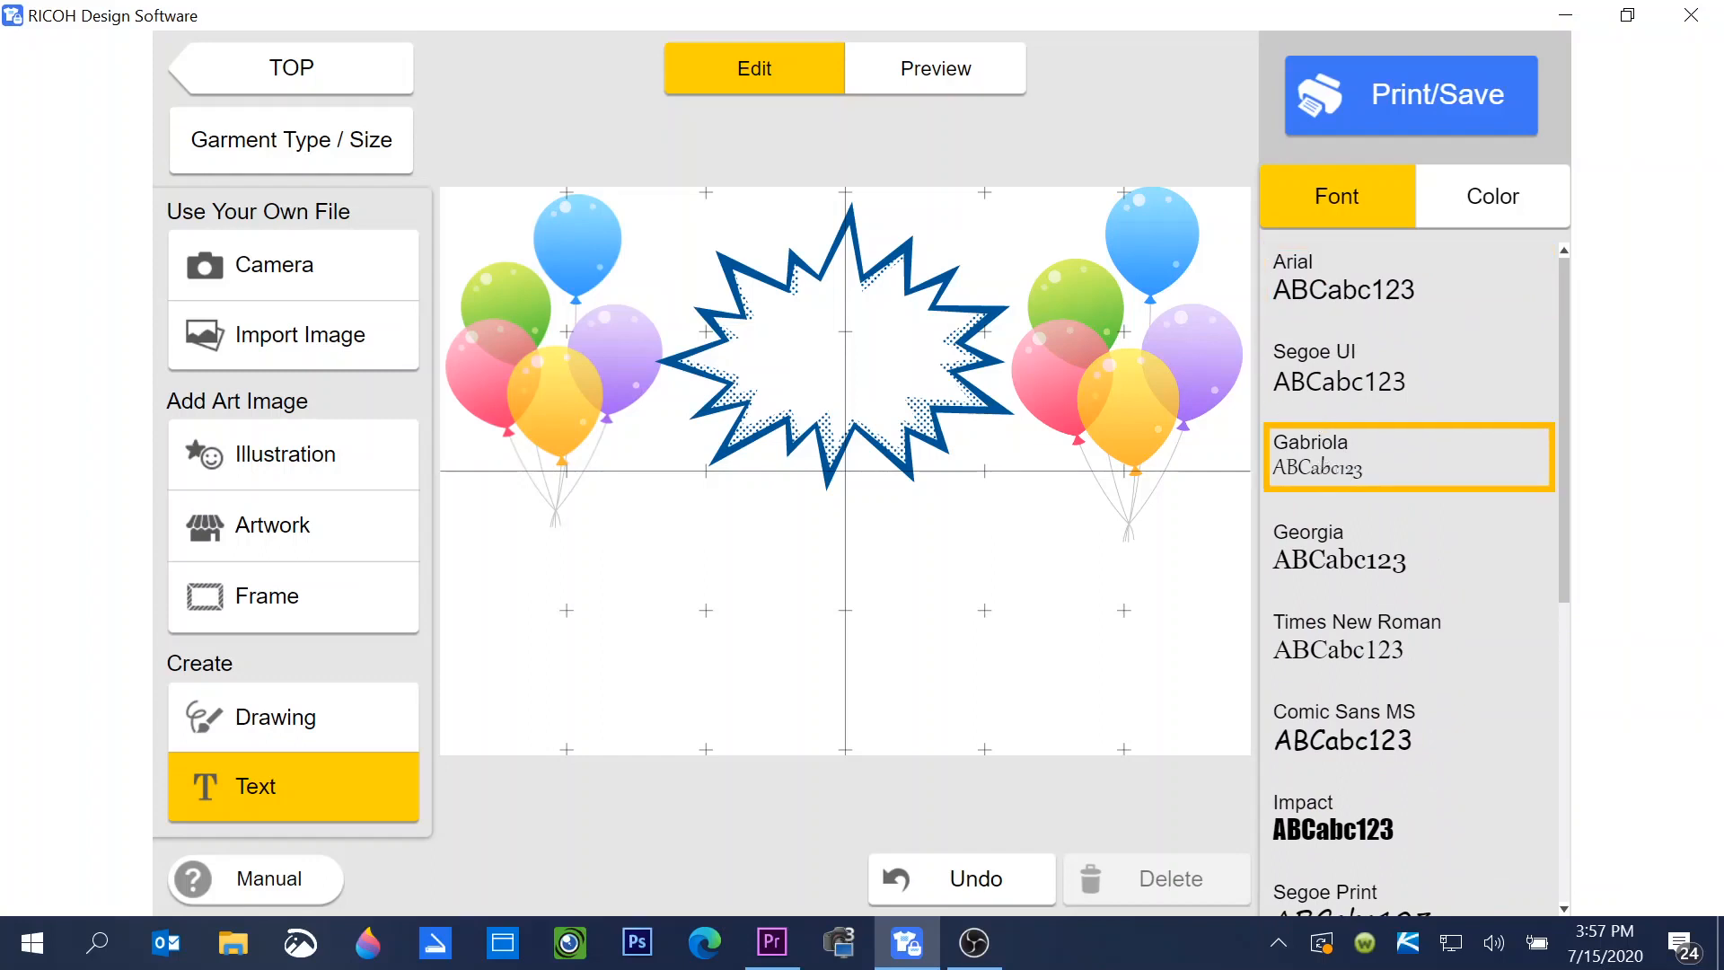
left_click(769, 320)
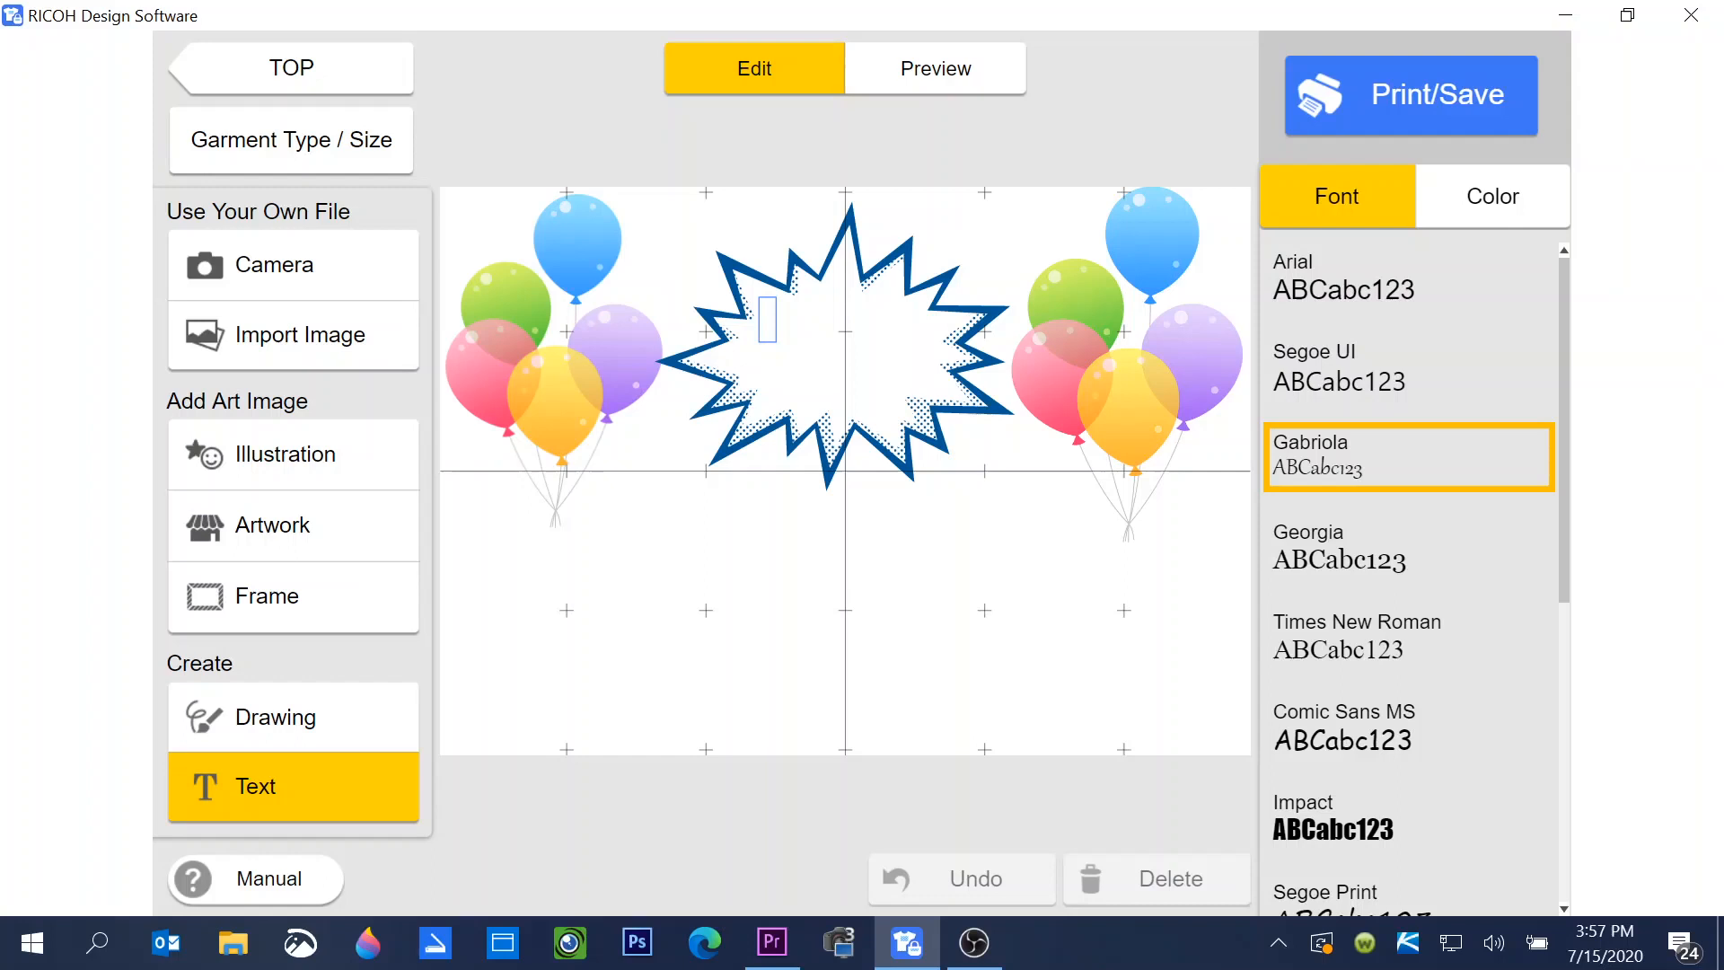
type("Happ")
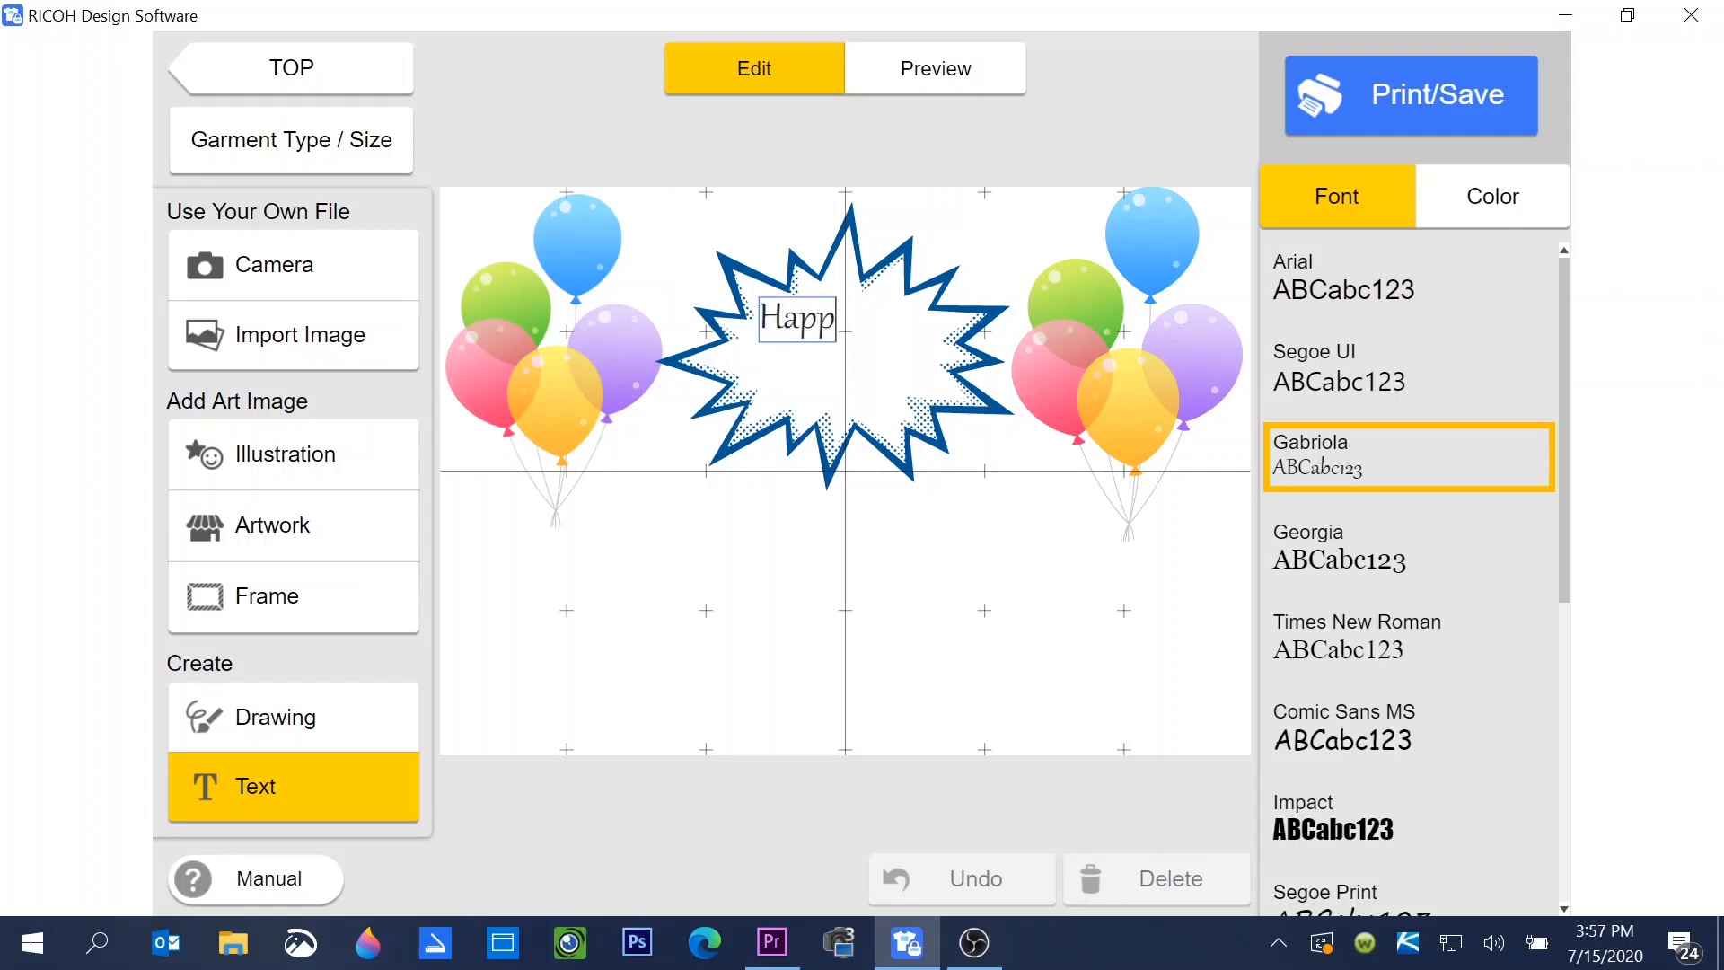
type("y")
key("Return")
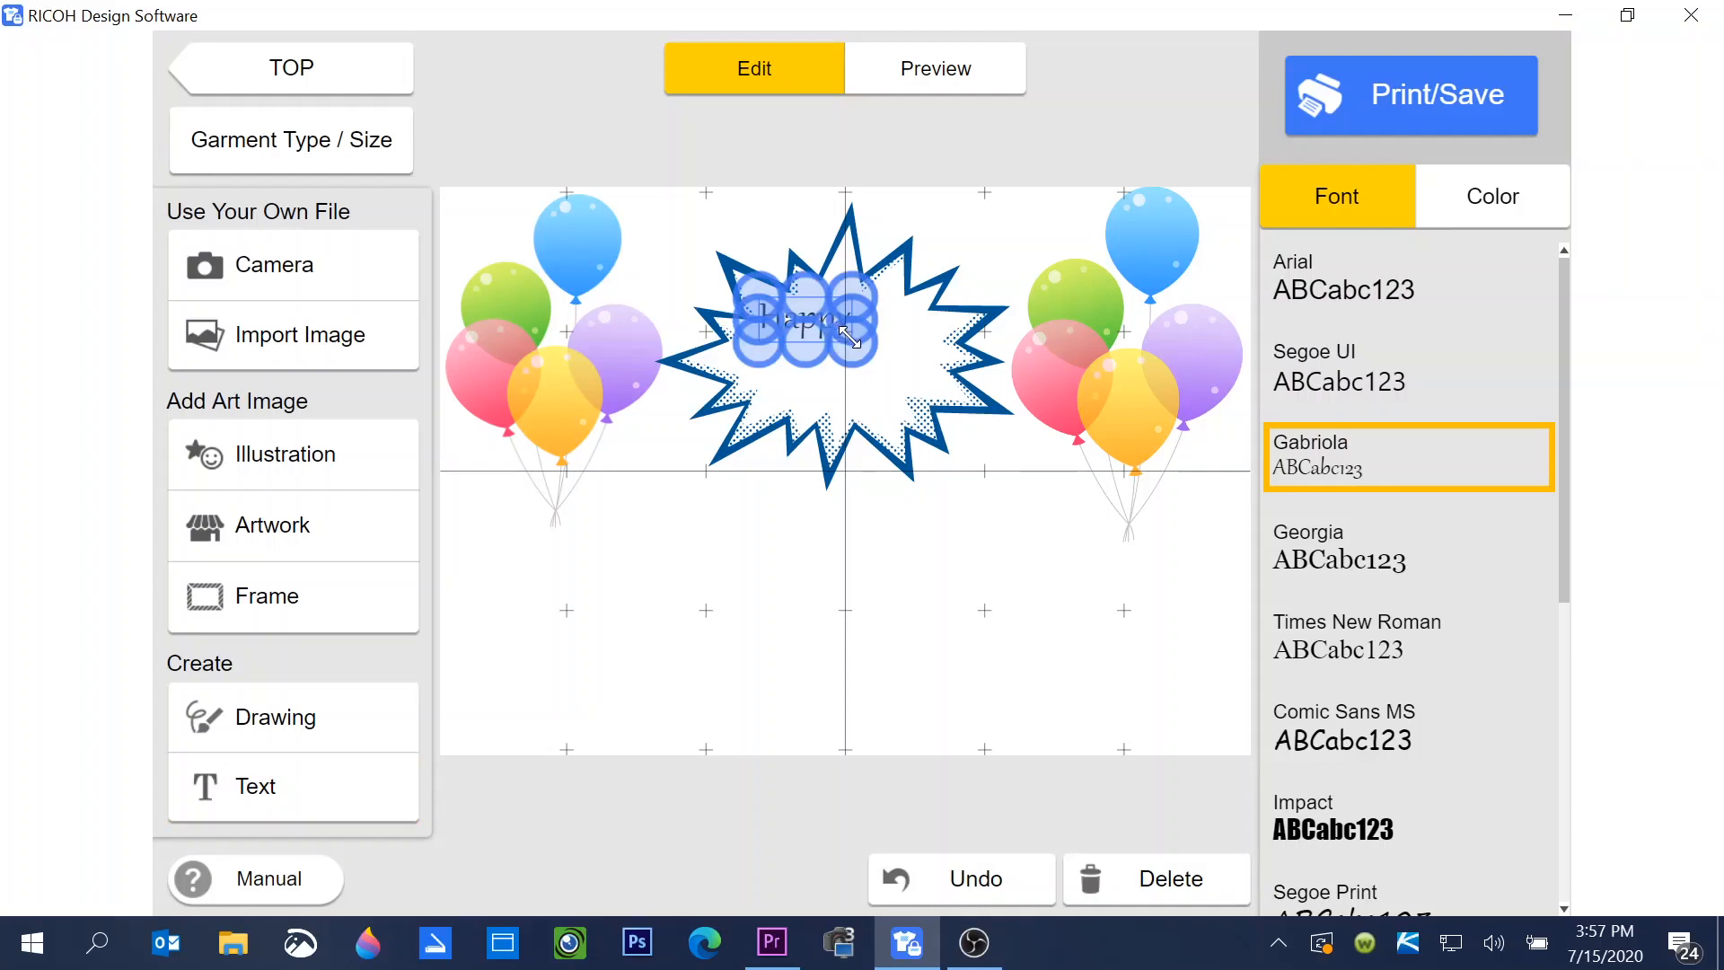
Enlarge the Happy text to fill the burst and colour it red
left_click_drag(853, 342, 907, 352)
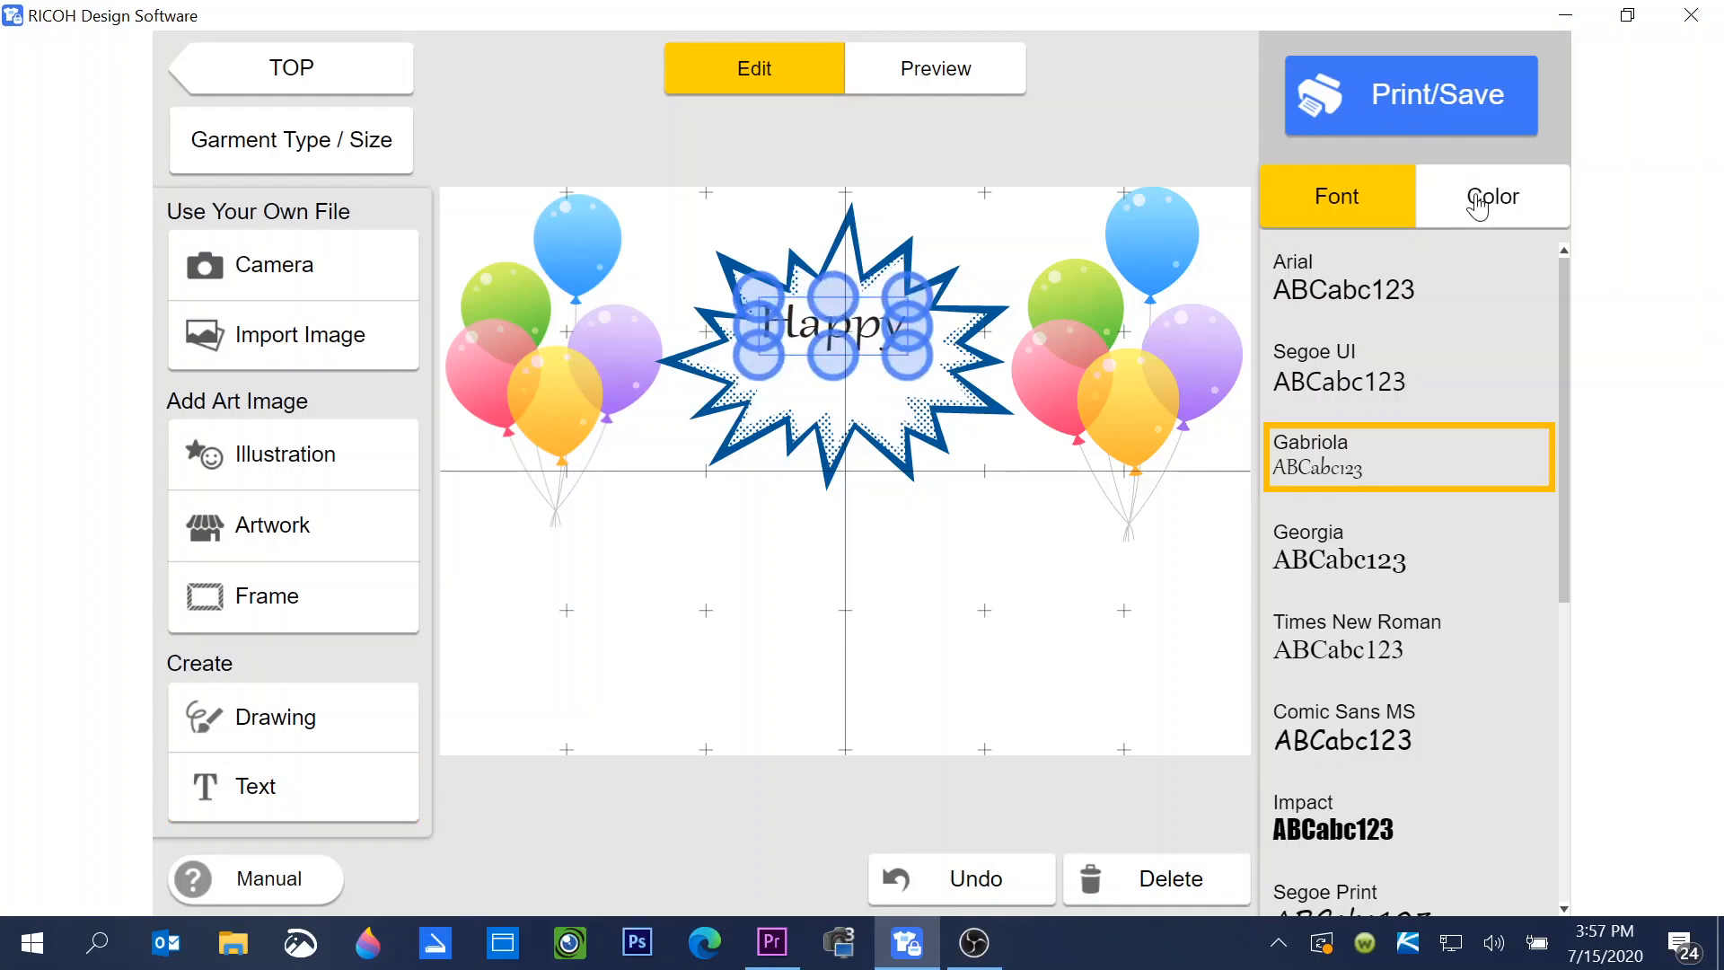
left_click(1477, 203)
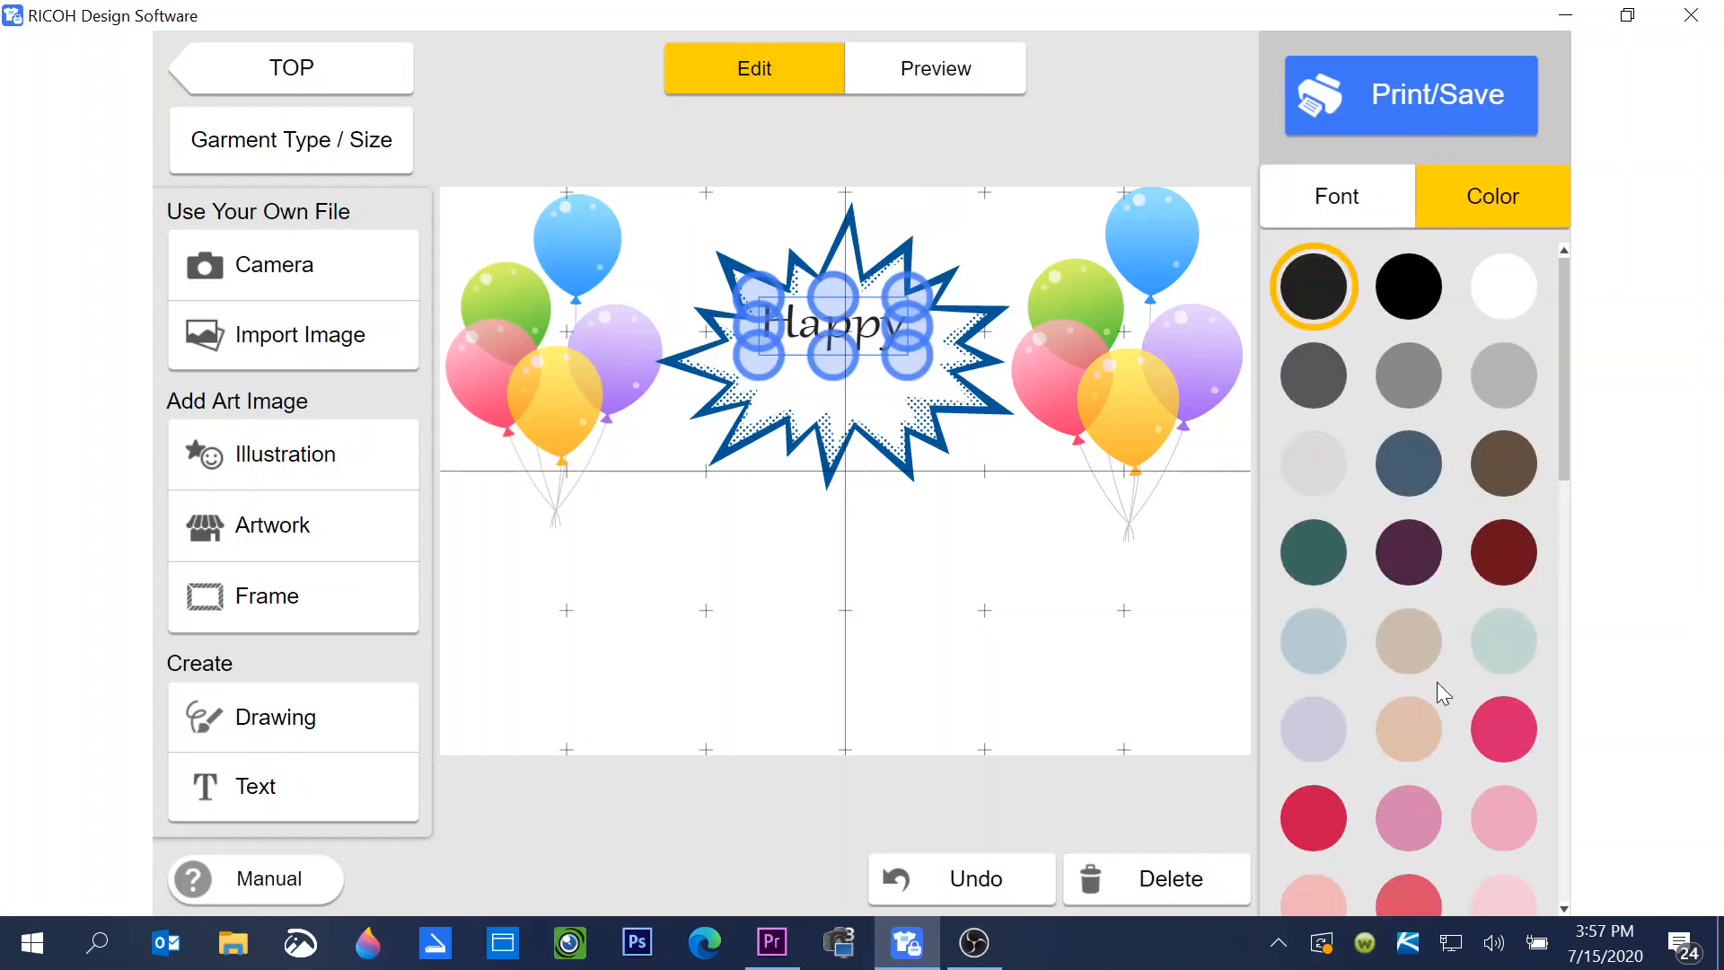
scroll(1437, 682, "down", 5)
scroll(1438, 682, "down", 5)
scroll(1435, 679, "down", 4)
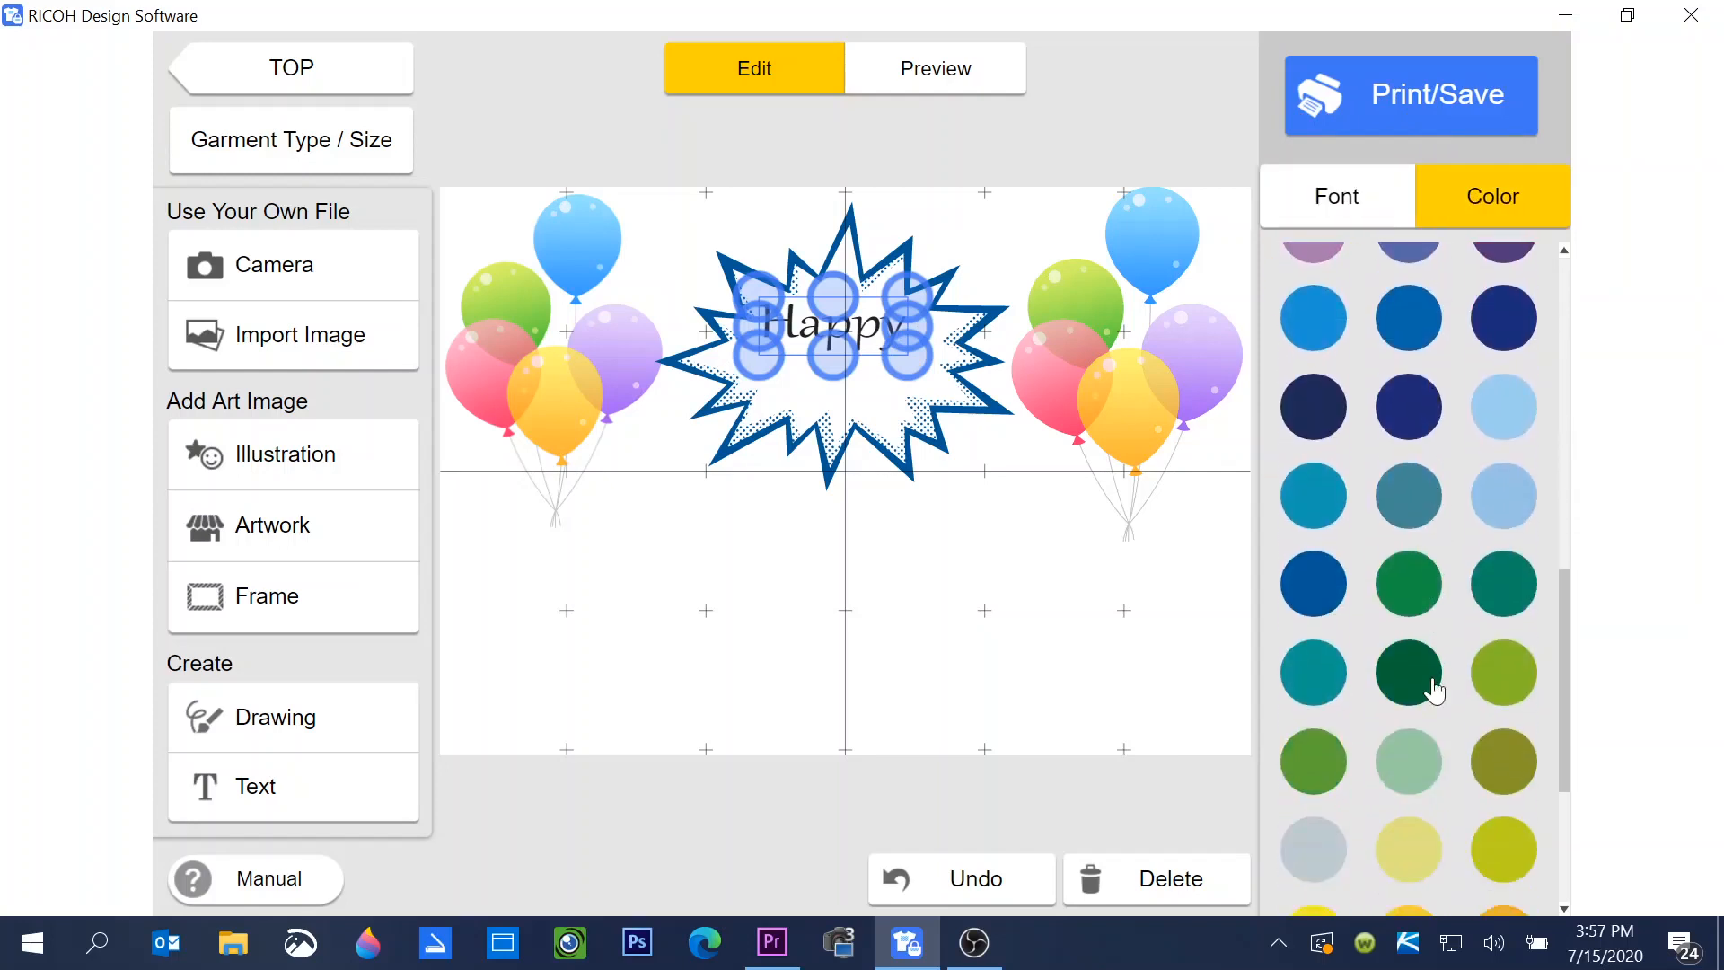
scroll(1432, 677, "down", 4)
scroll(1435, 689, "down", 2)
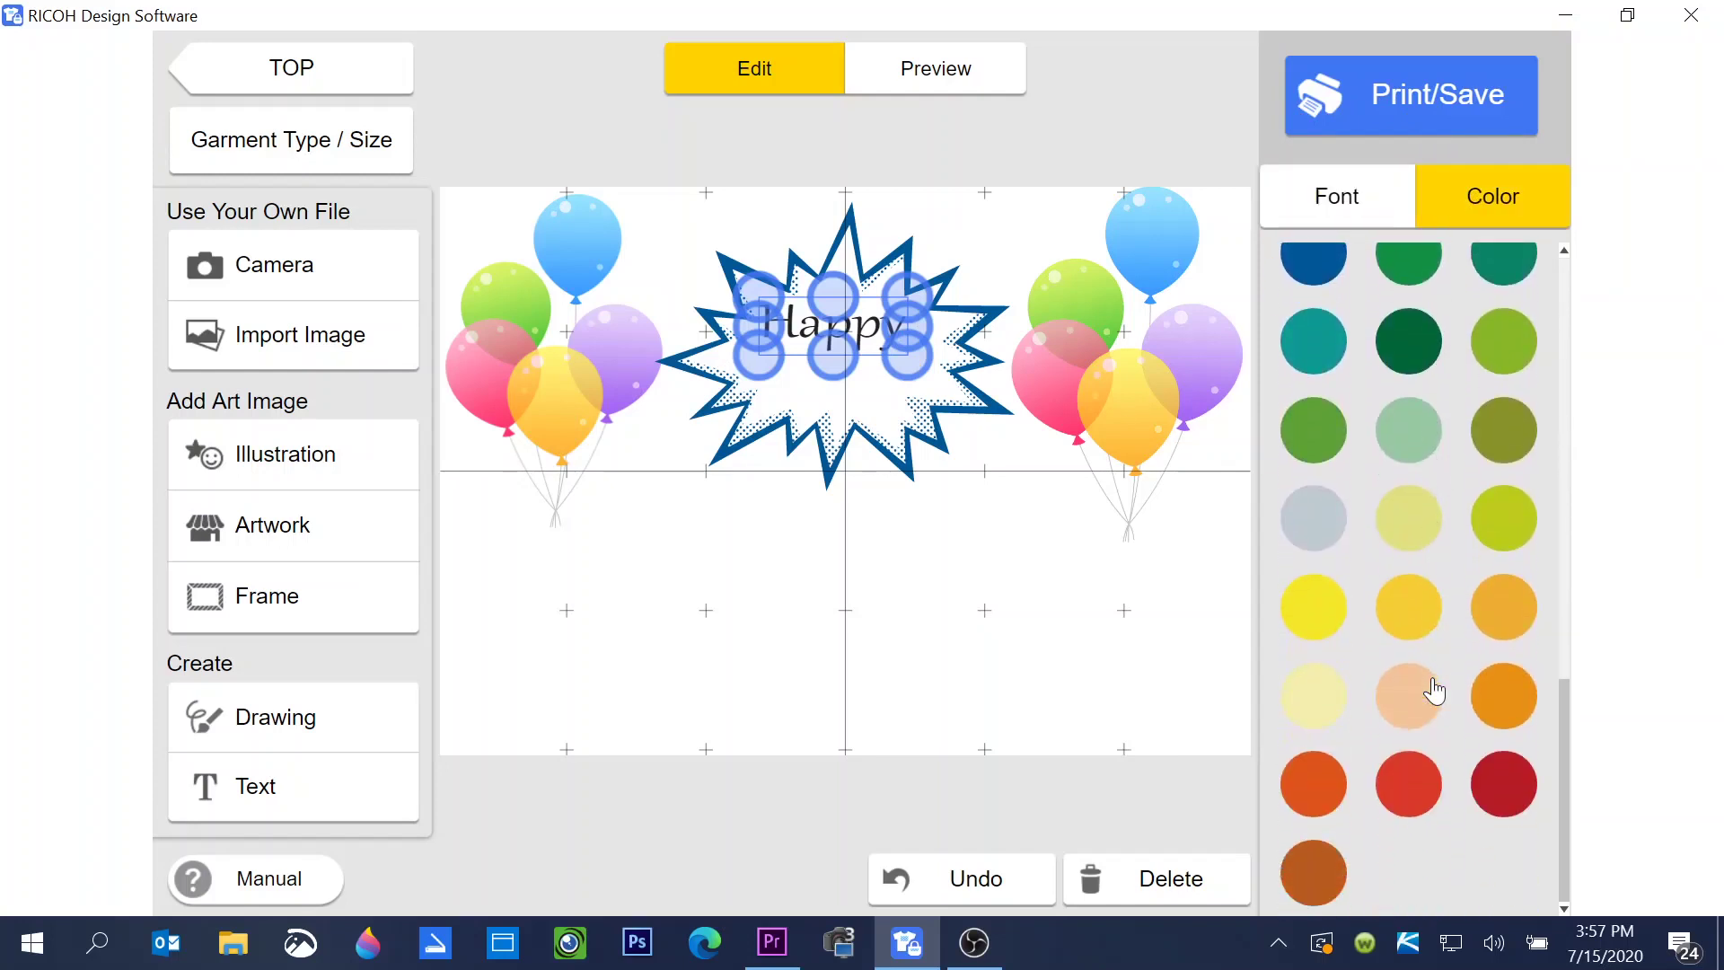
left_click(1397, 797)
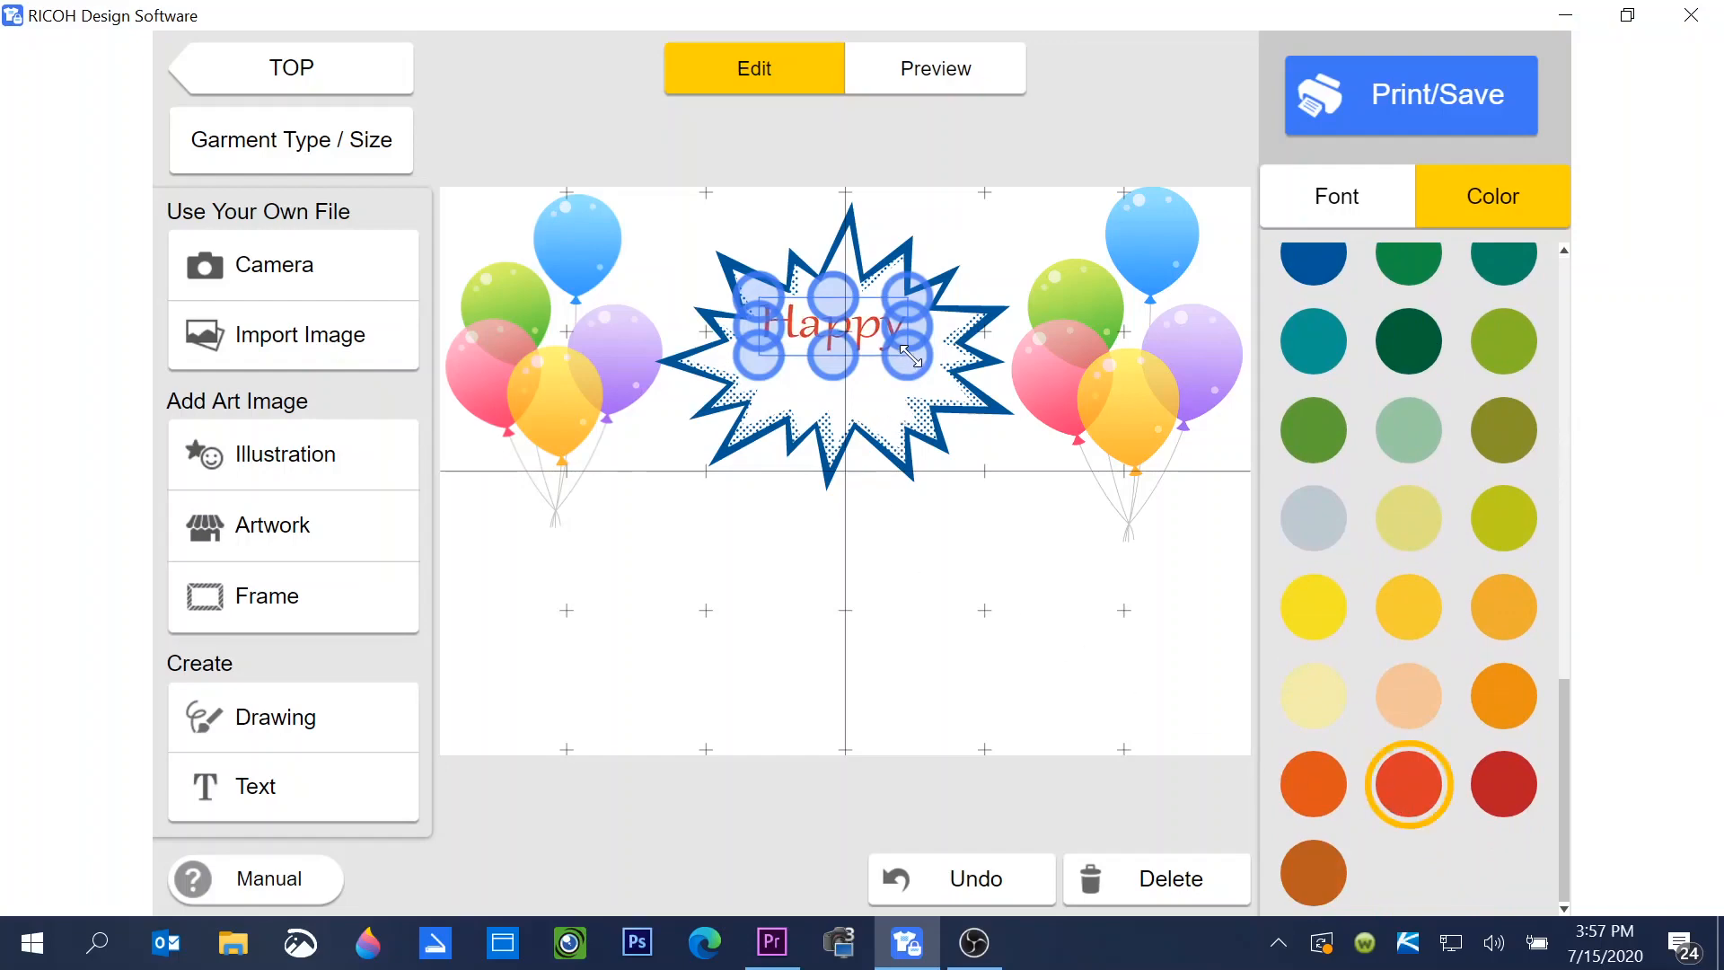
left_click_drag(912, 357, 929, 365)
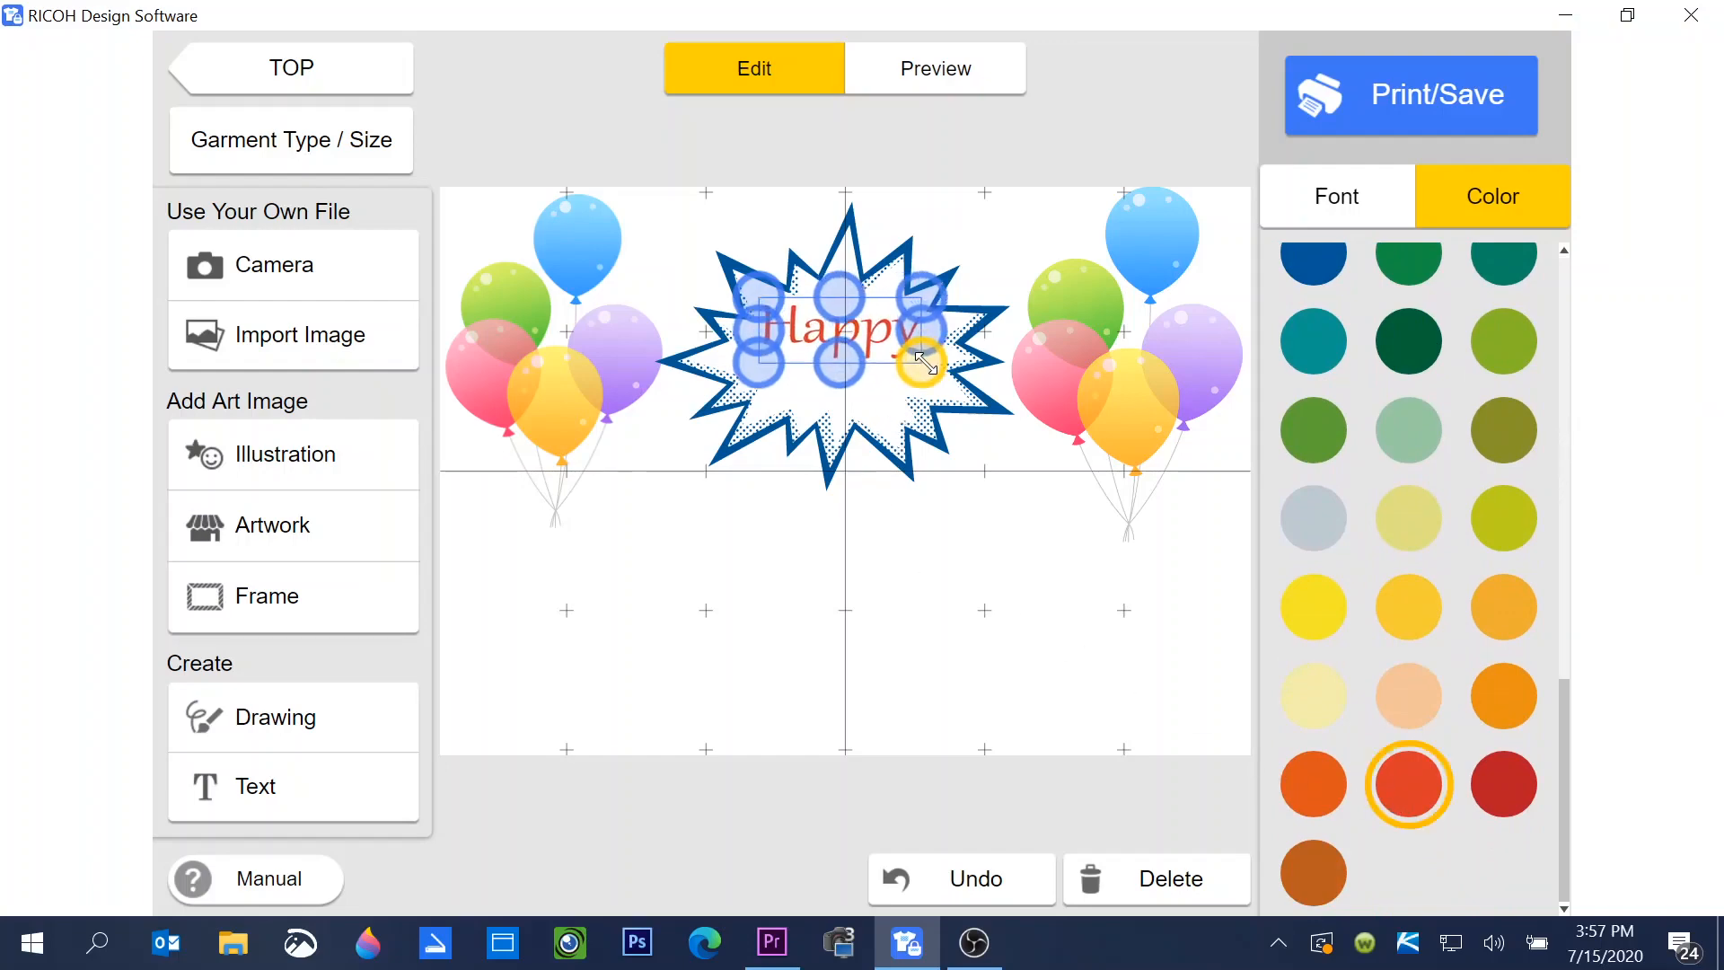
left_click(748, 580)
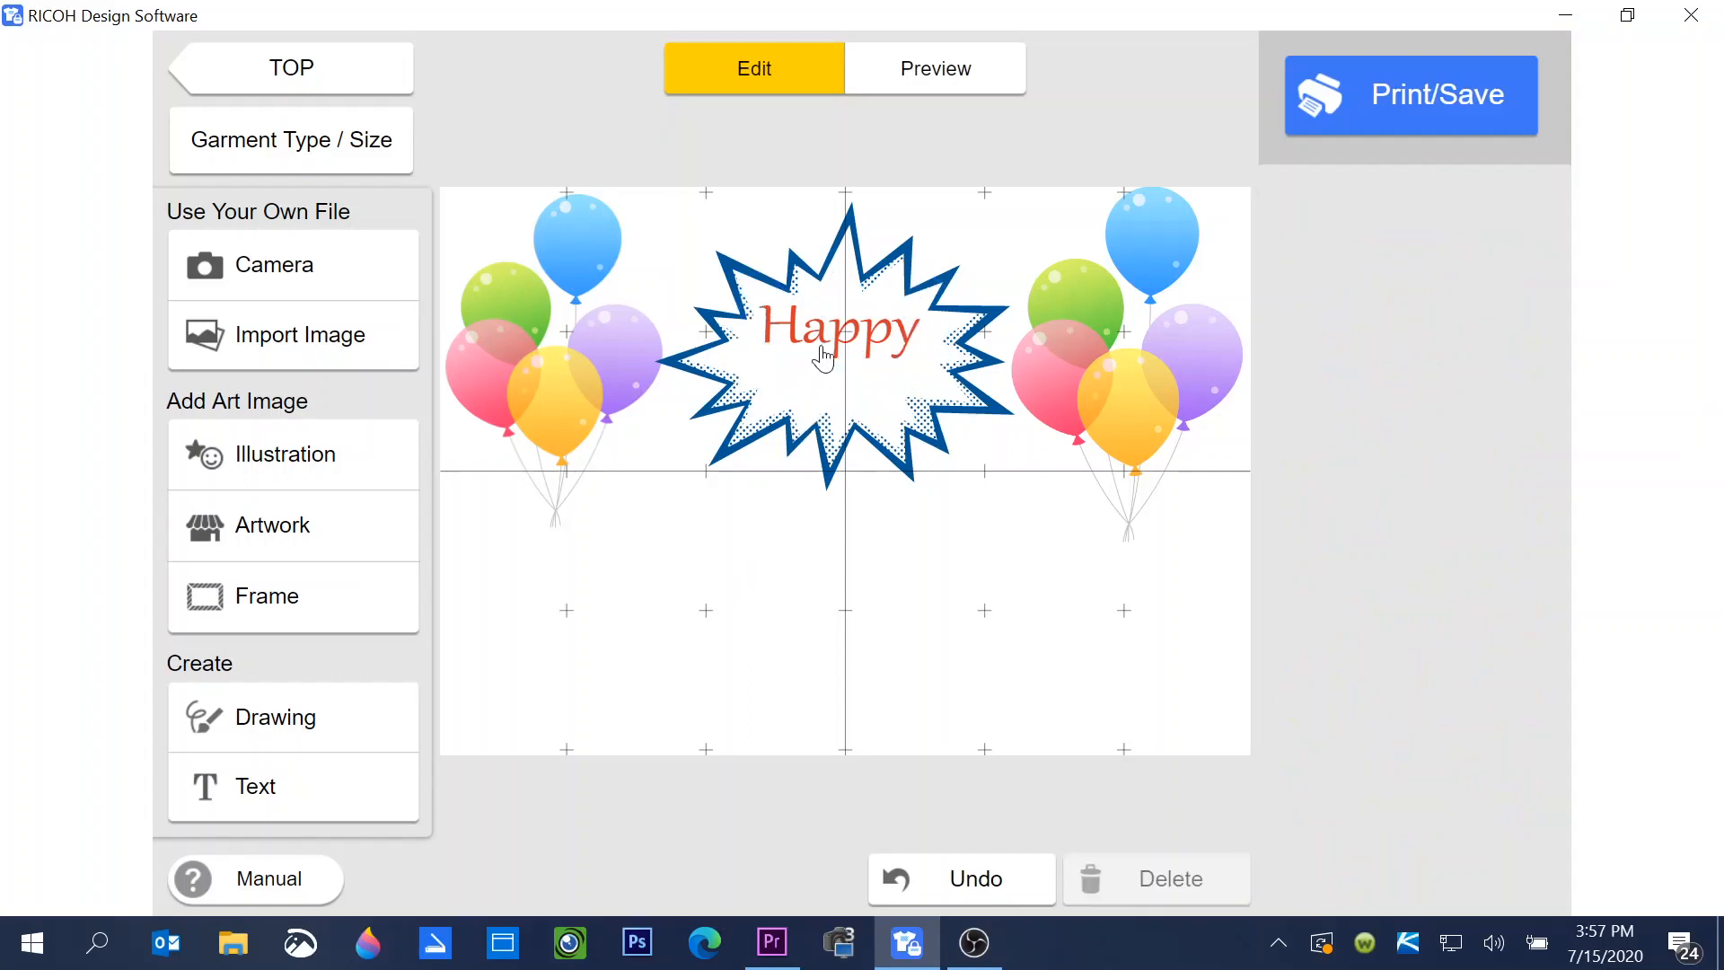
left_click(284, 799)
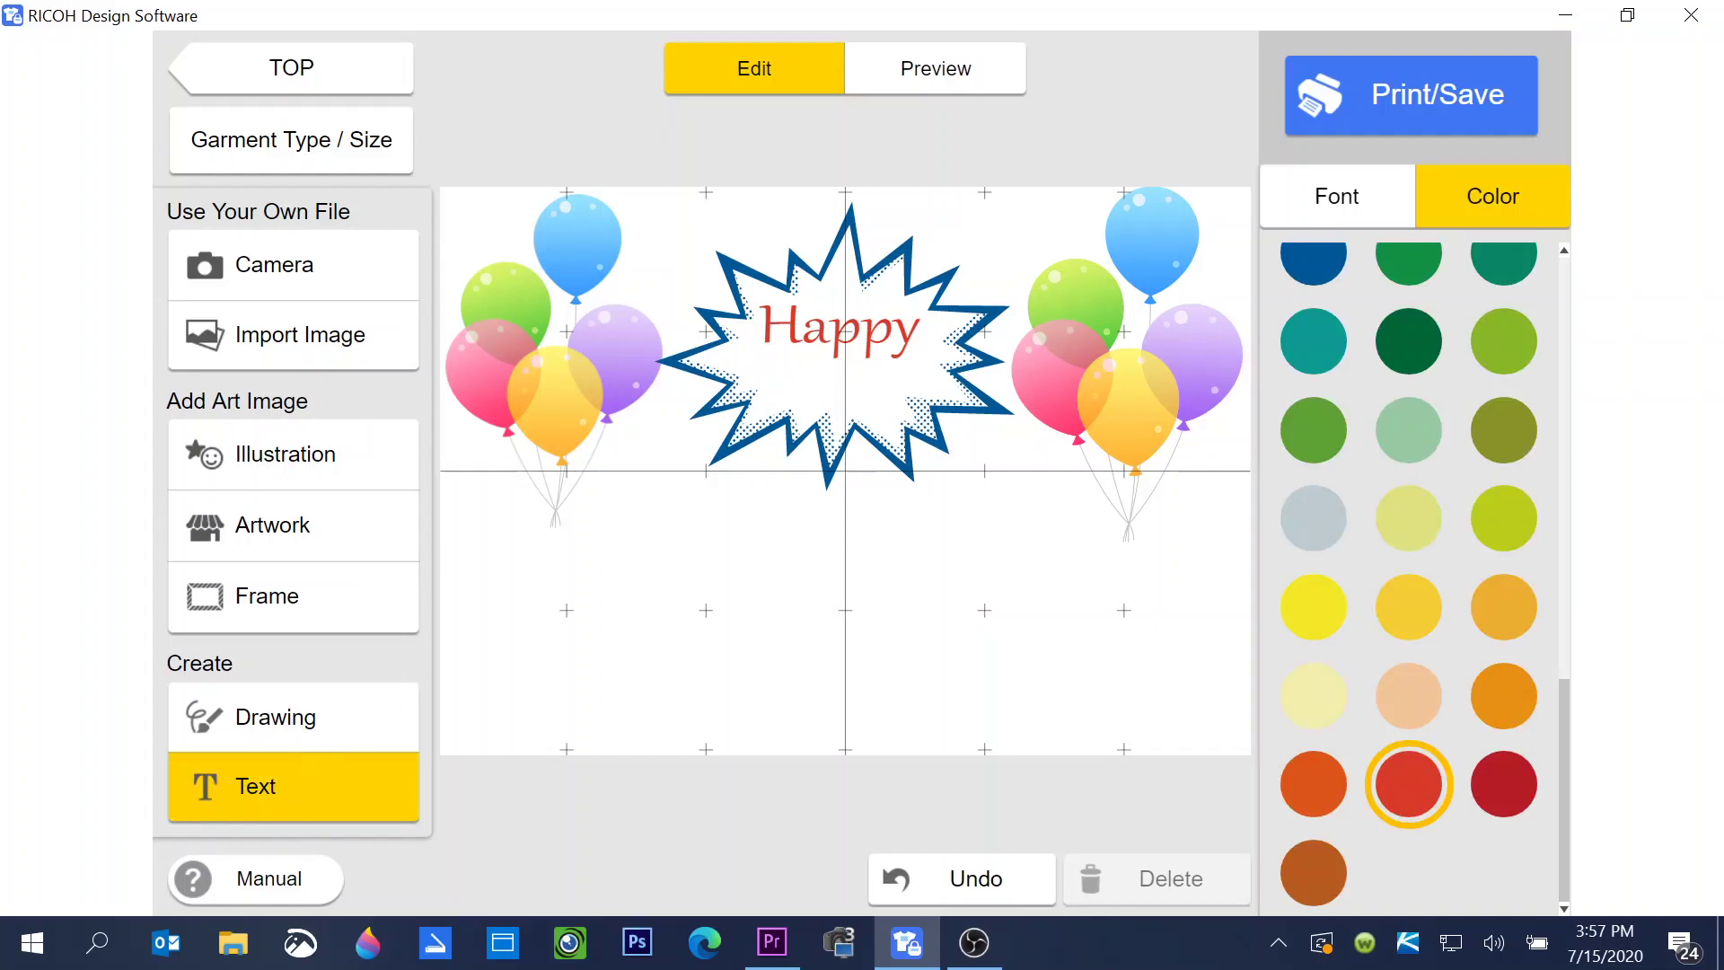
left_click(1327, 205)
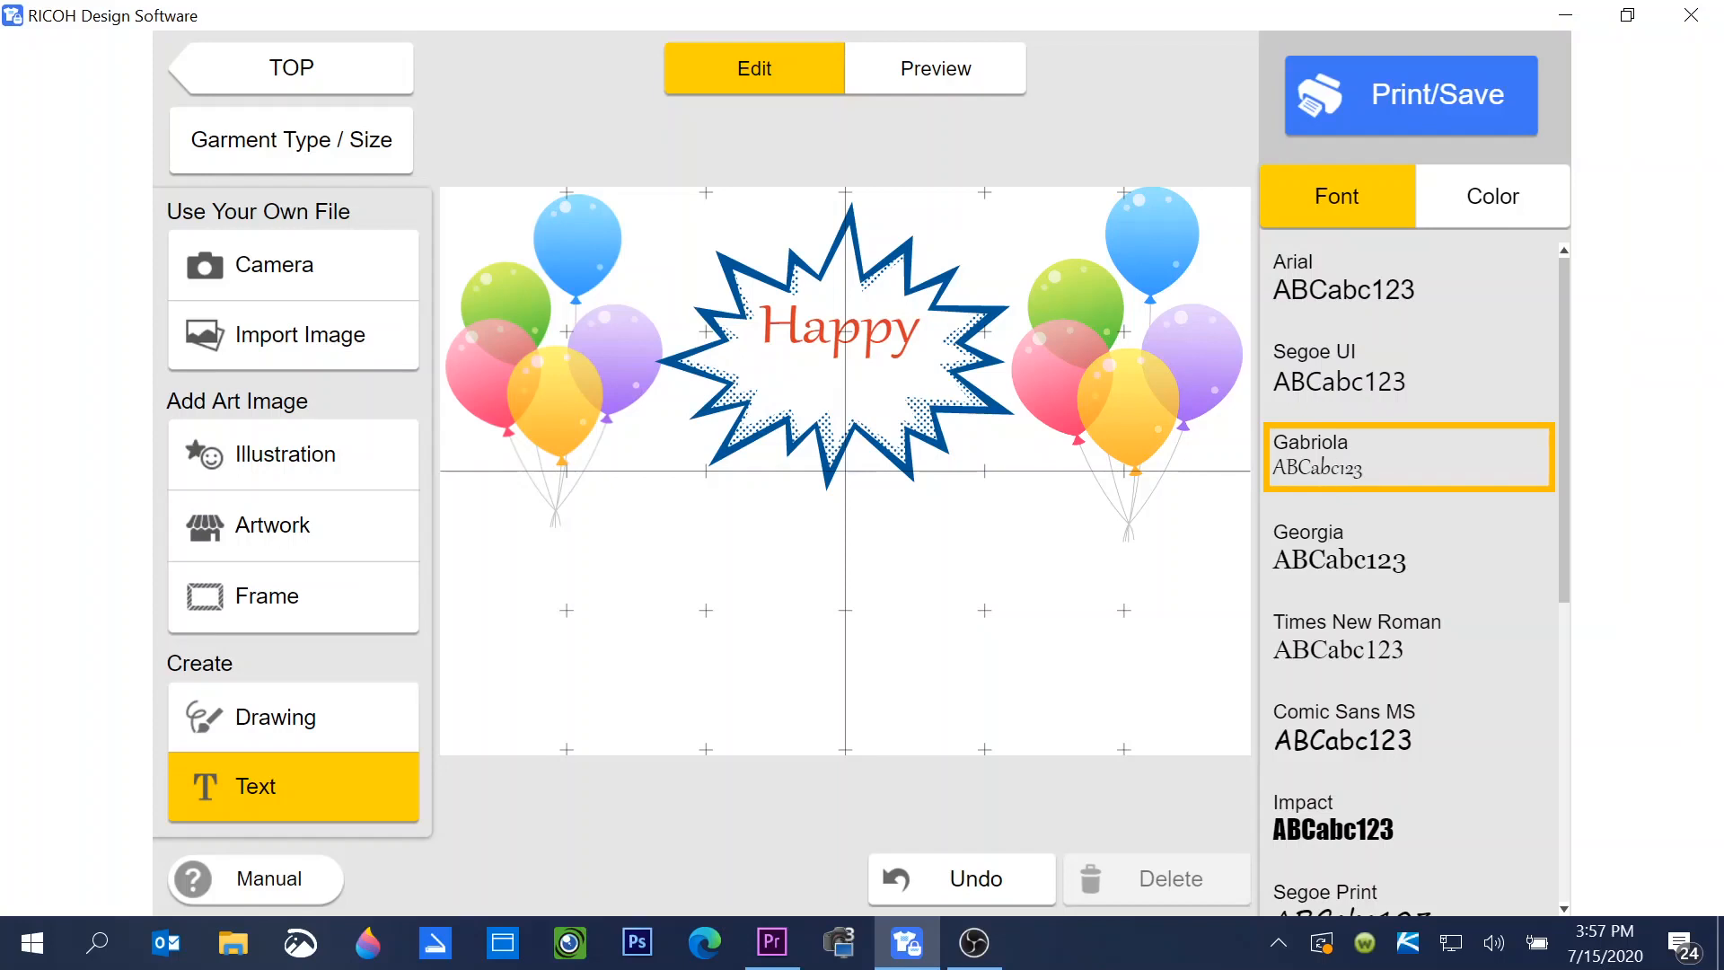
left_click(782, 366)
type("Bi")
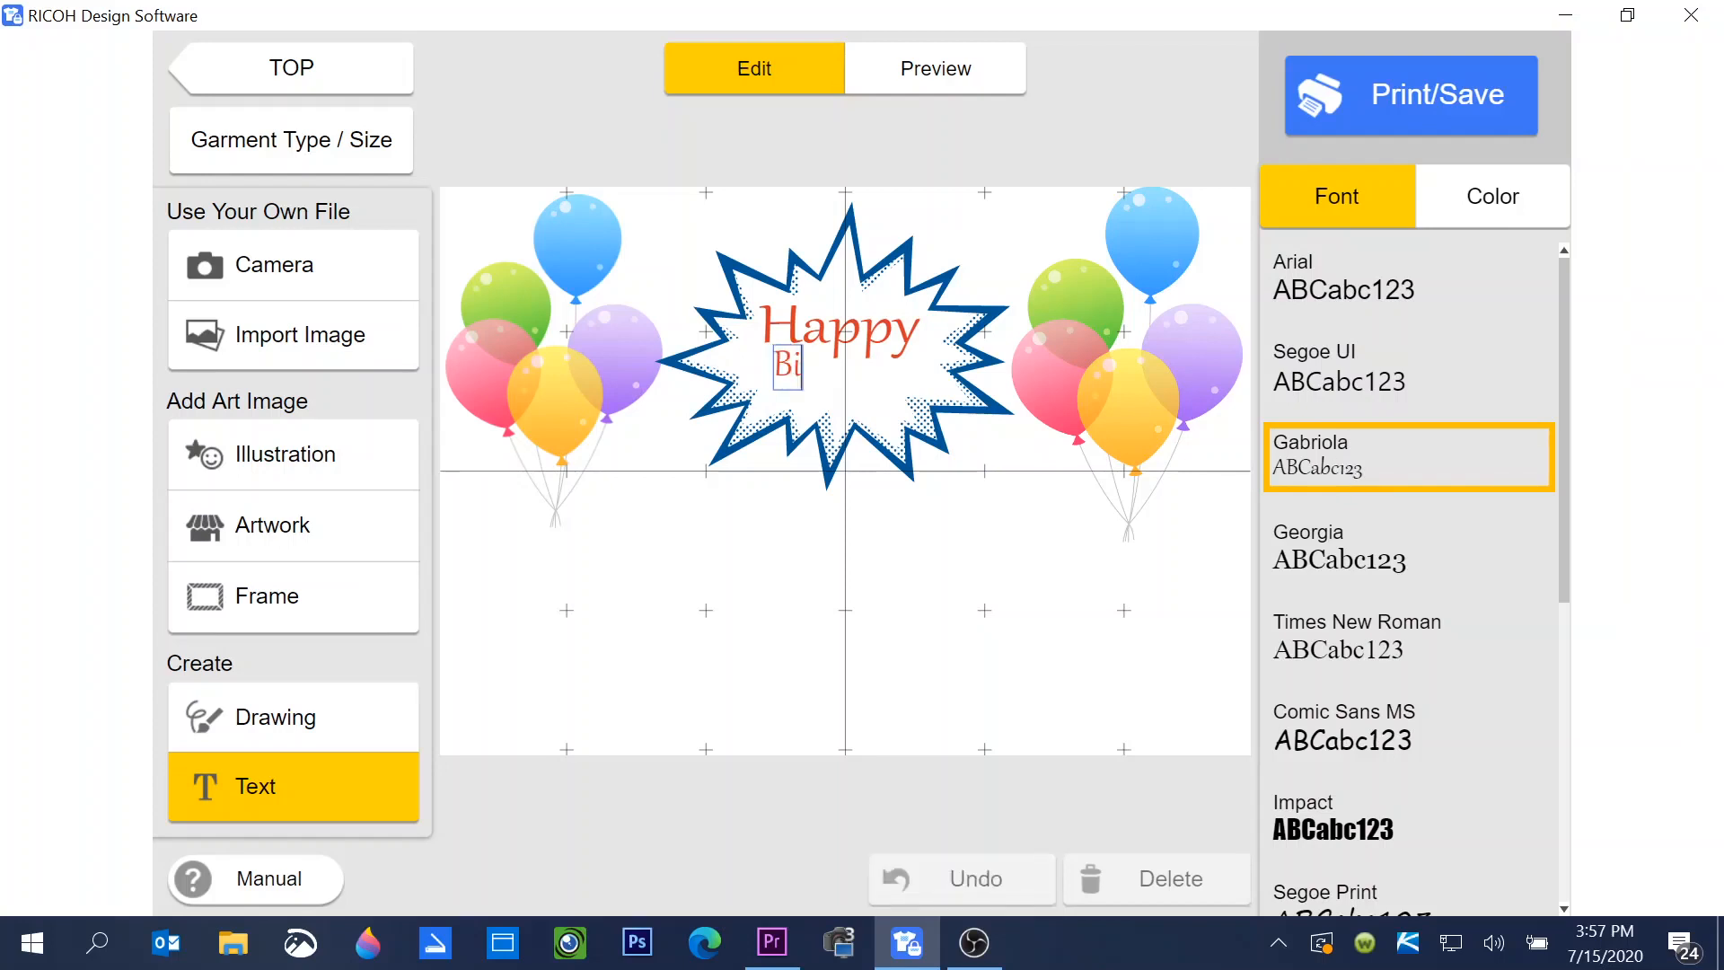
type("rthday")
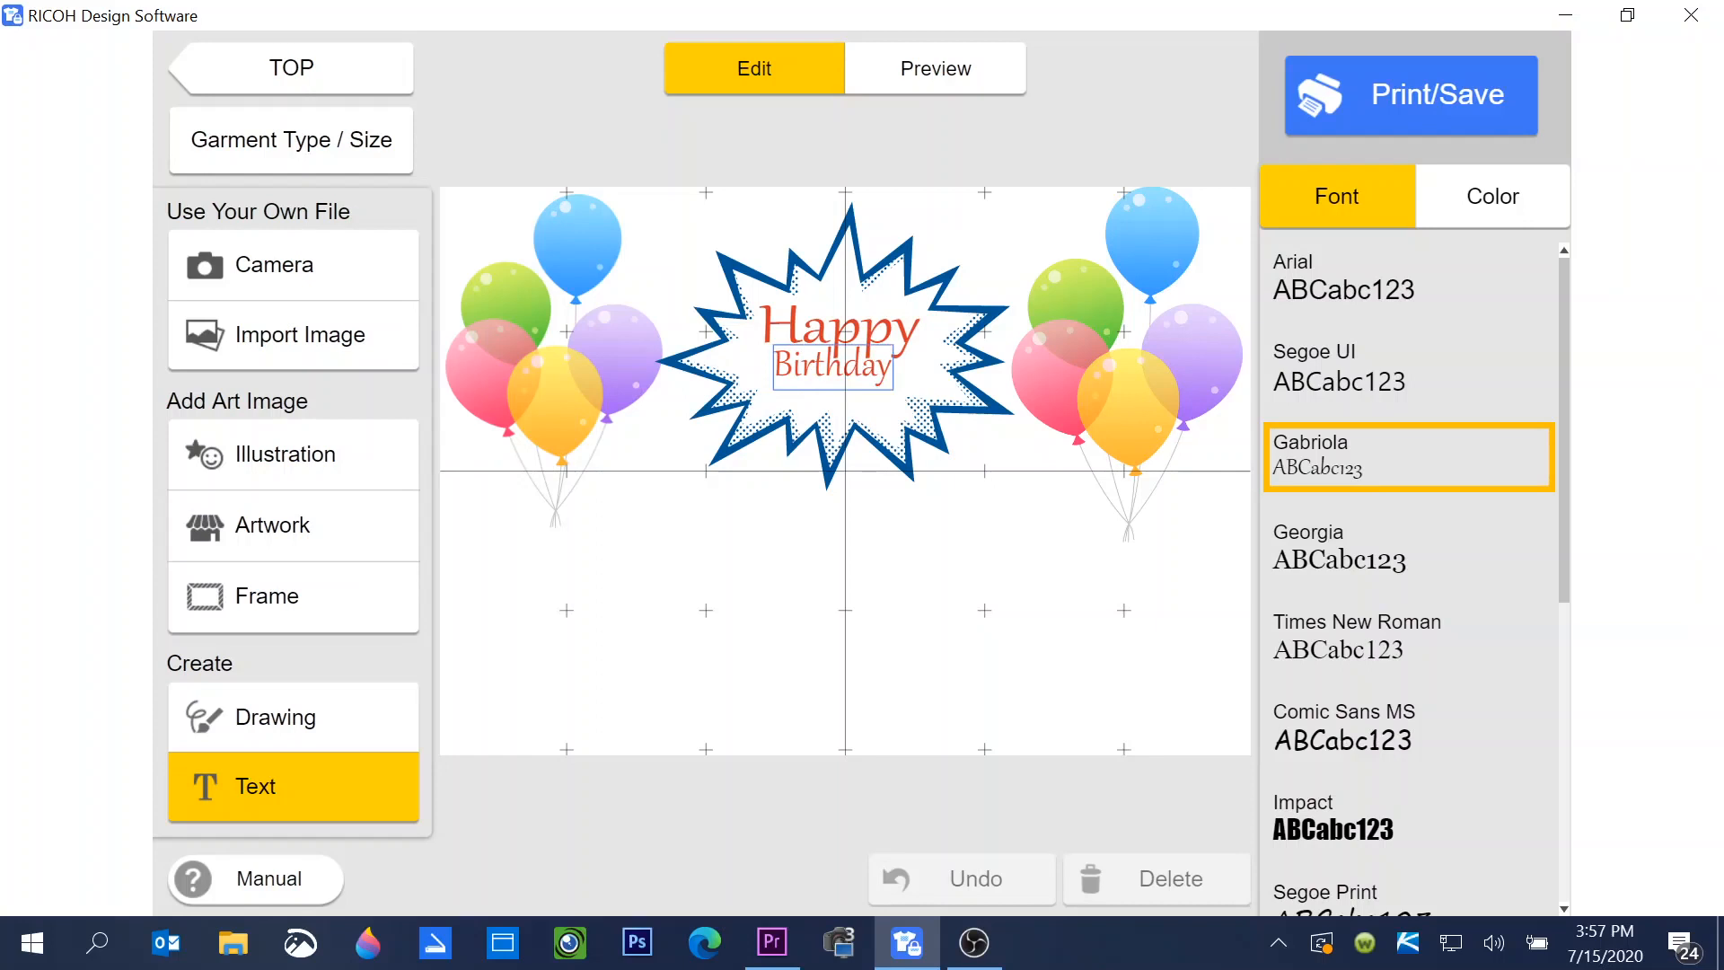
left_click(879, 391)
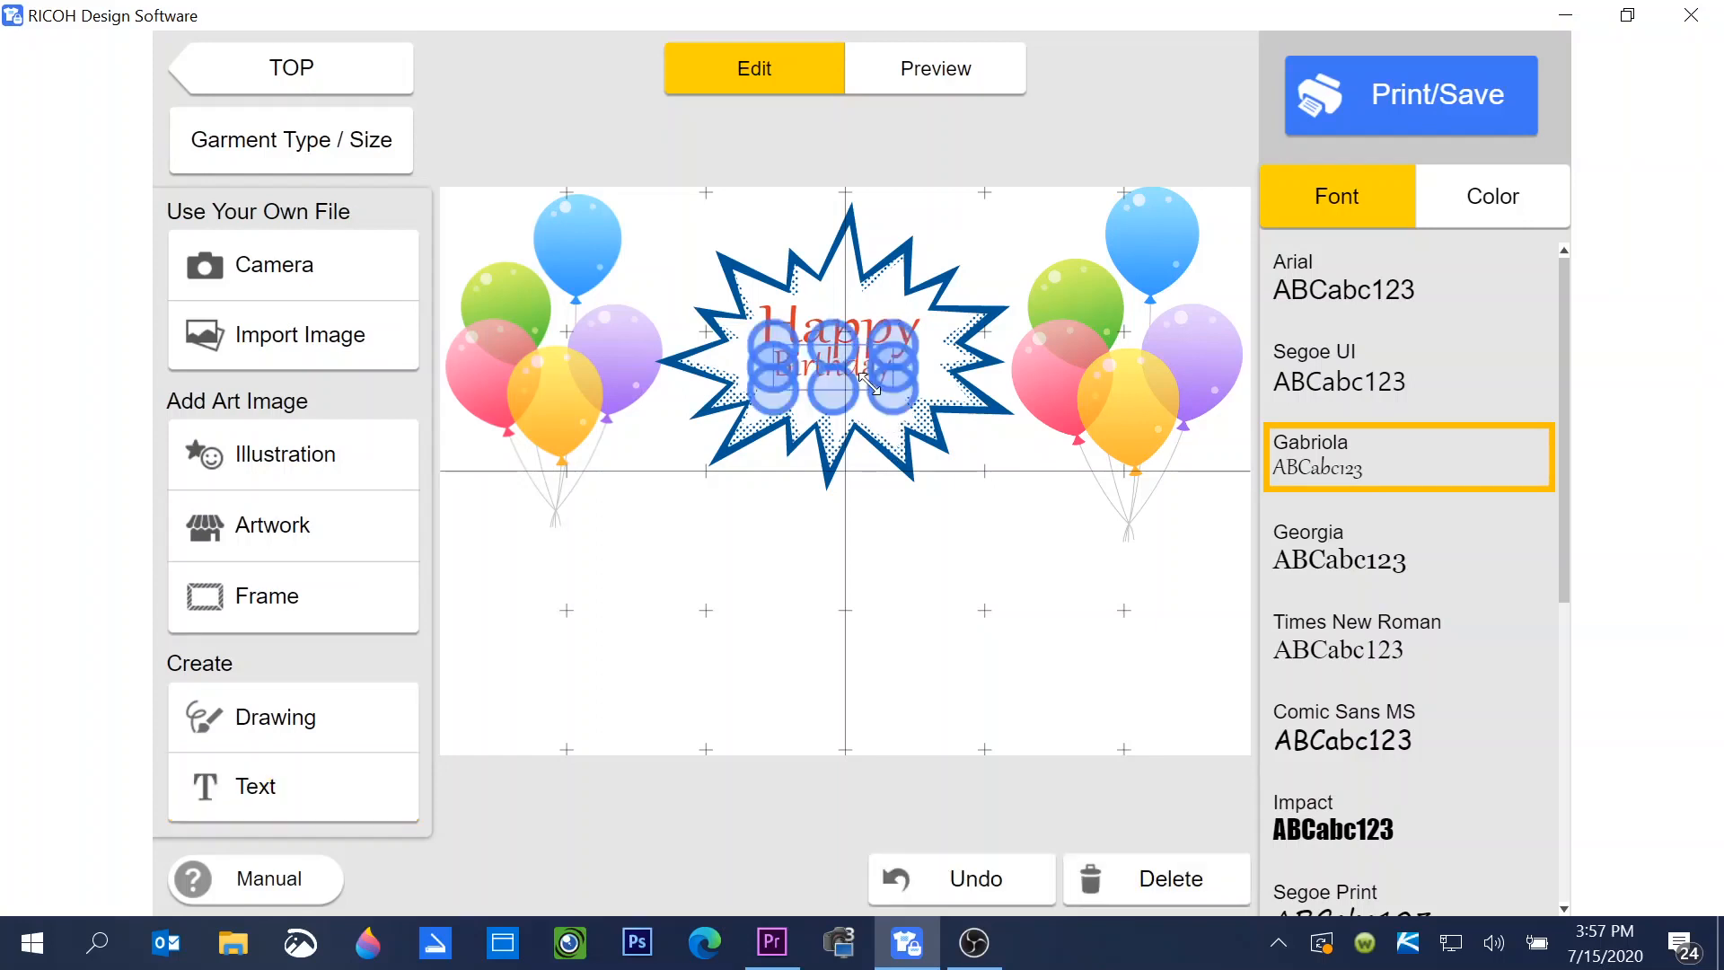
left_click_drag(878, 392, 911, 420)
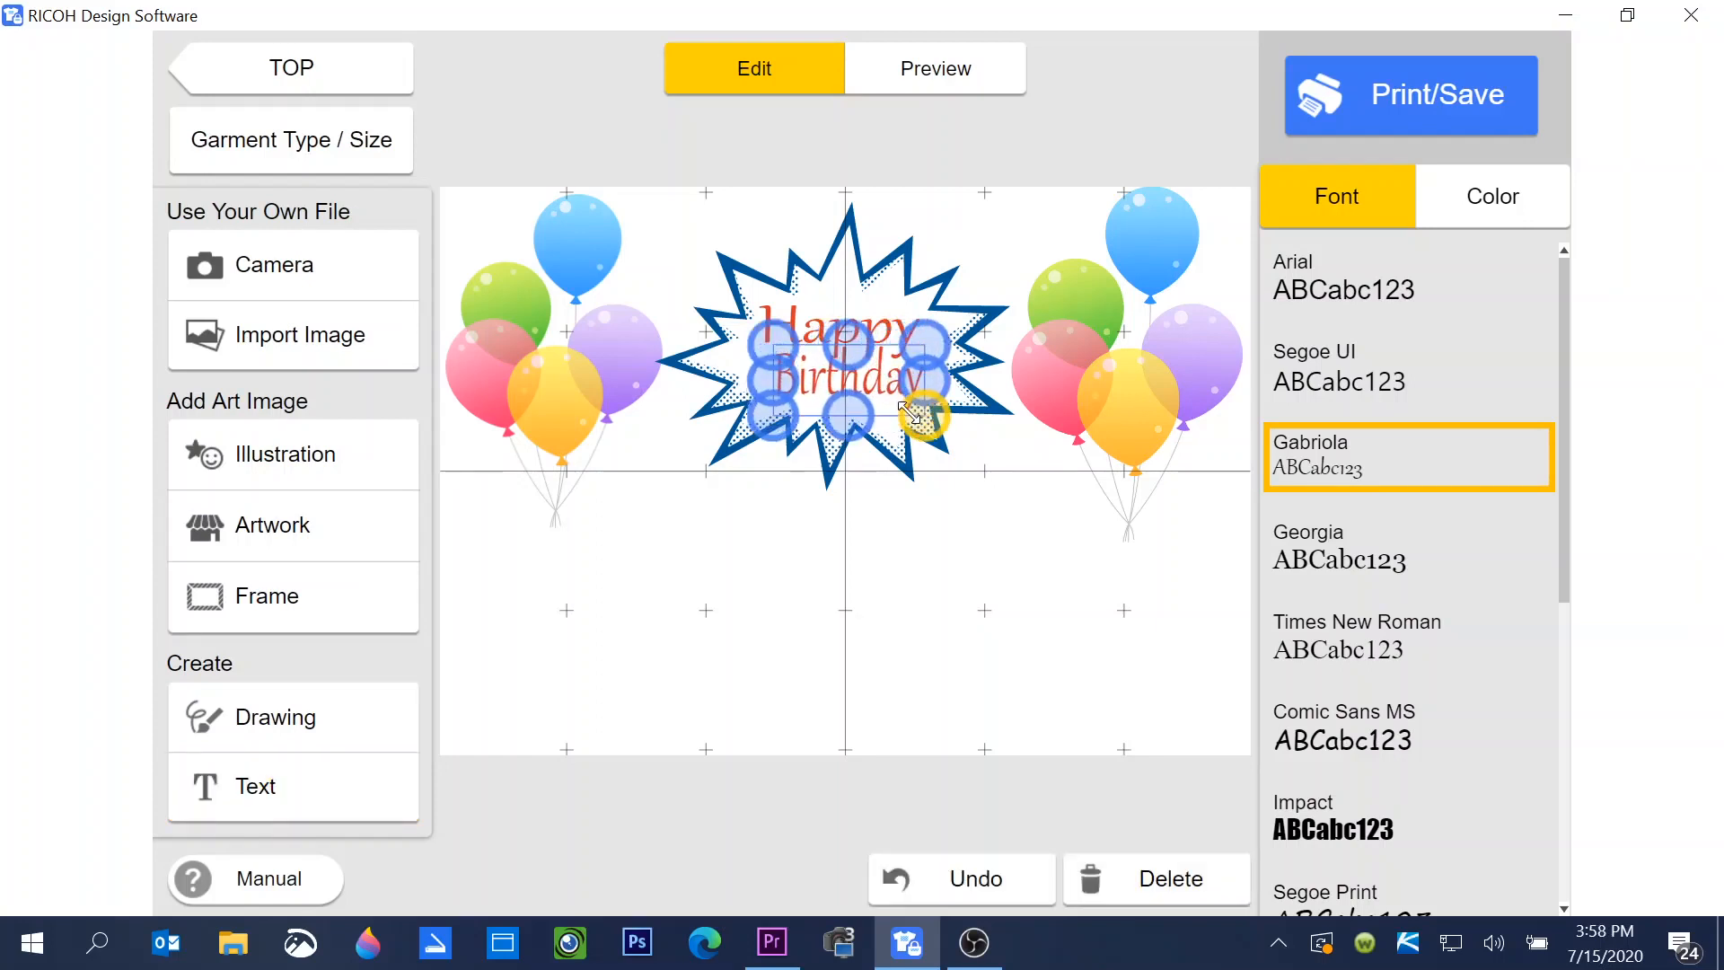
left_click(873, 327)
left_click_drag(876, 327, 845, 260)
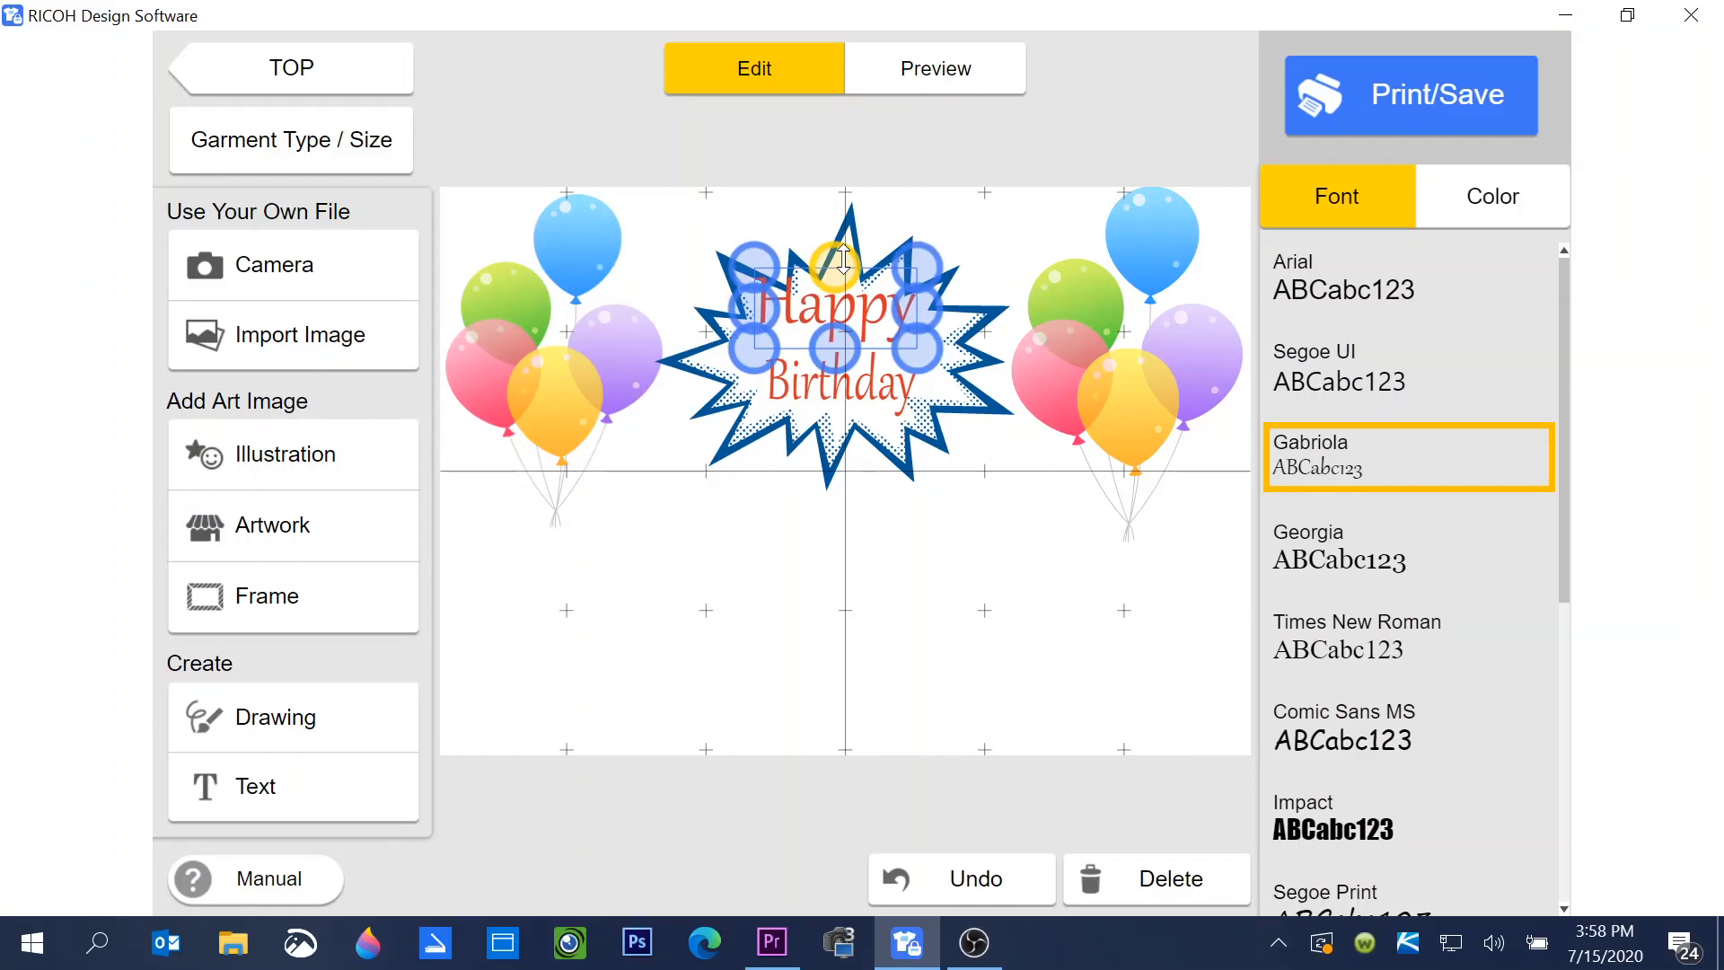
left_click(858, 398)
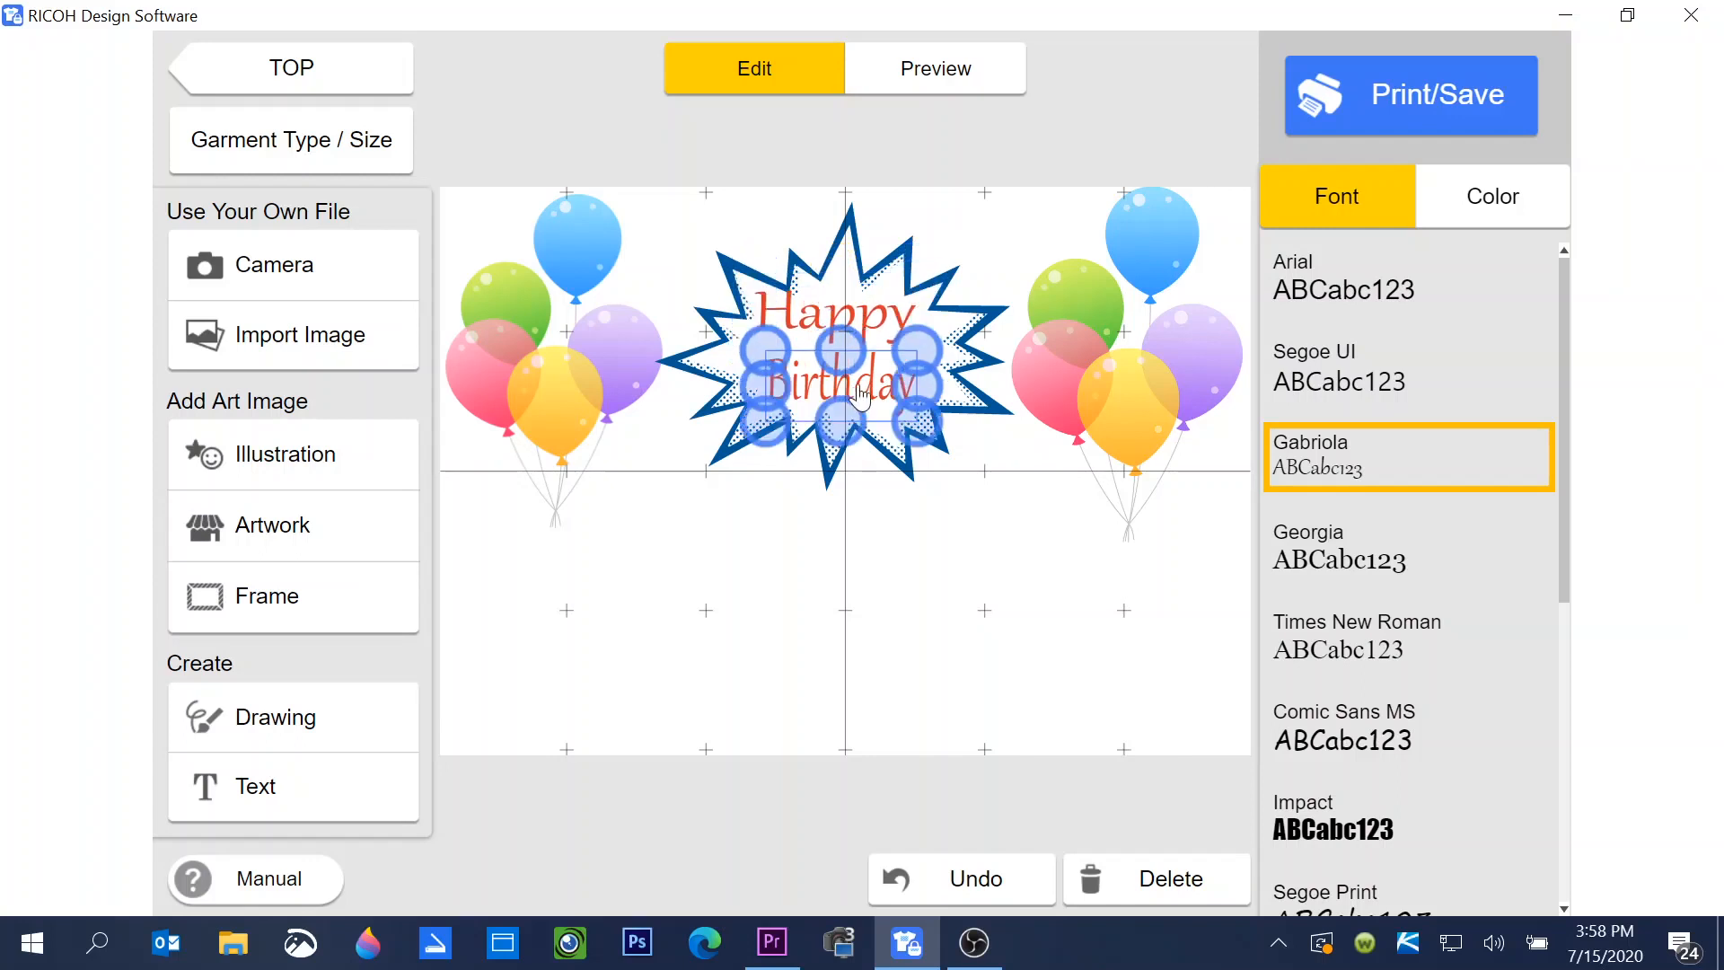
mouse_move(917, 387)
left_mouse_down()
mouse_move(940, 389)
mouse_move(847, 405)
mouse_move(916, 405)
left_mouse_up()
left_click(943, 504)
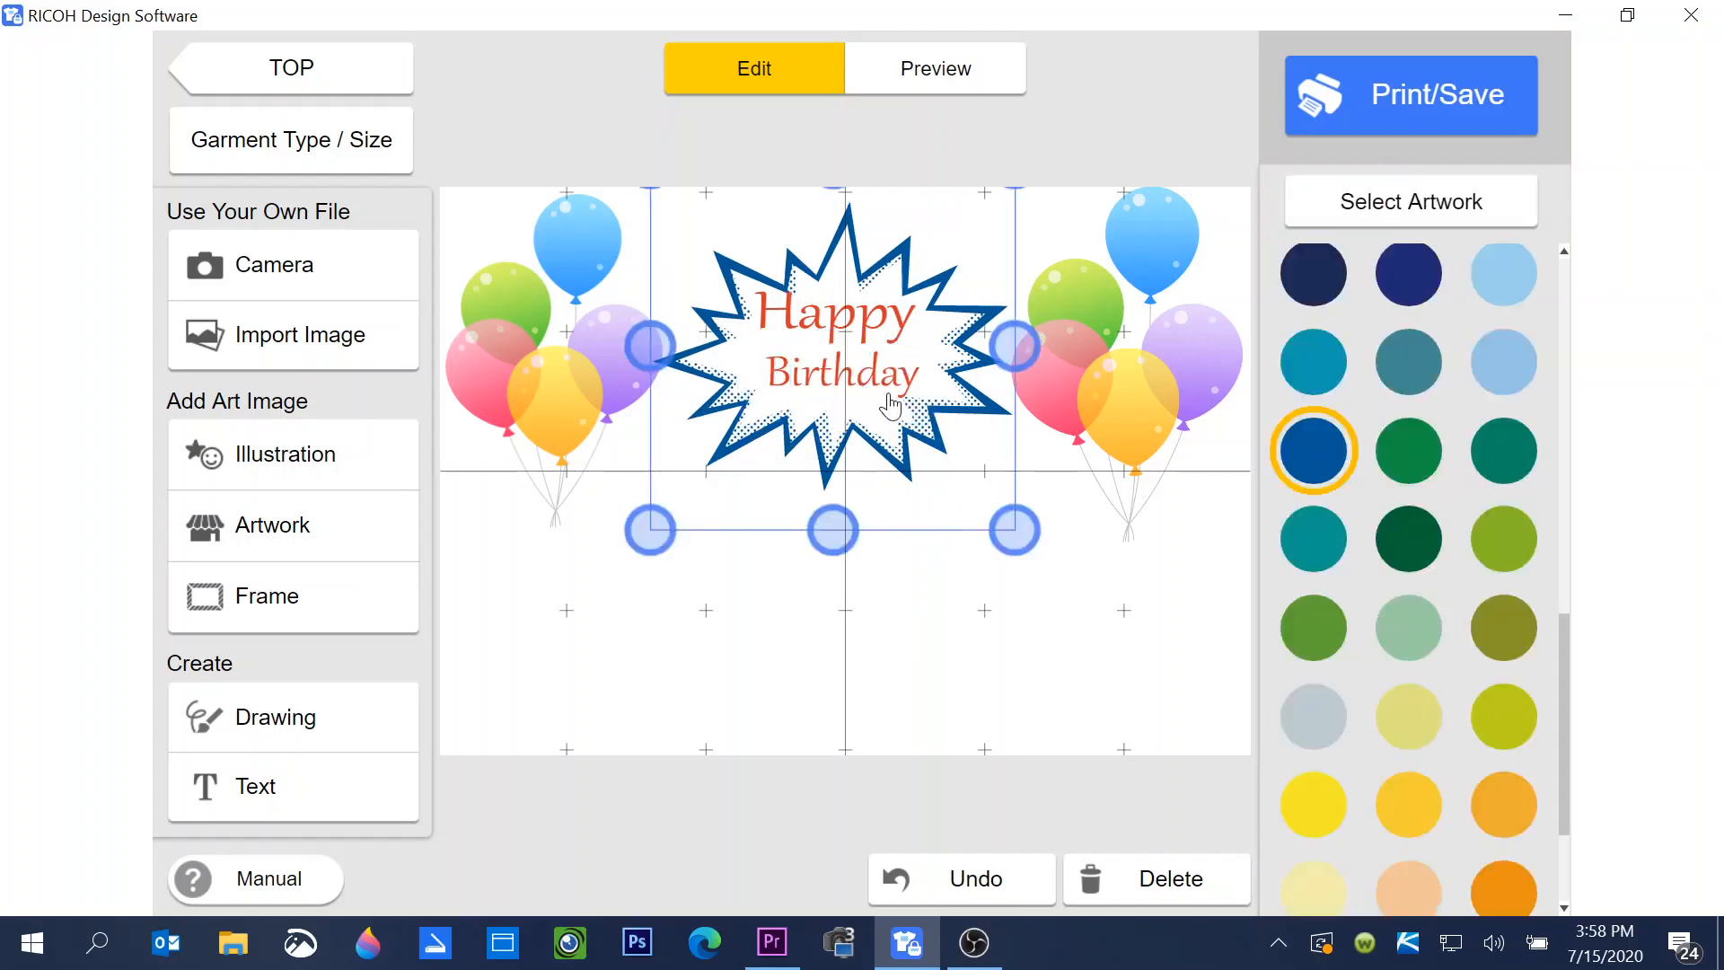
left_click_drag(922, 413, 926, 410)
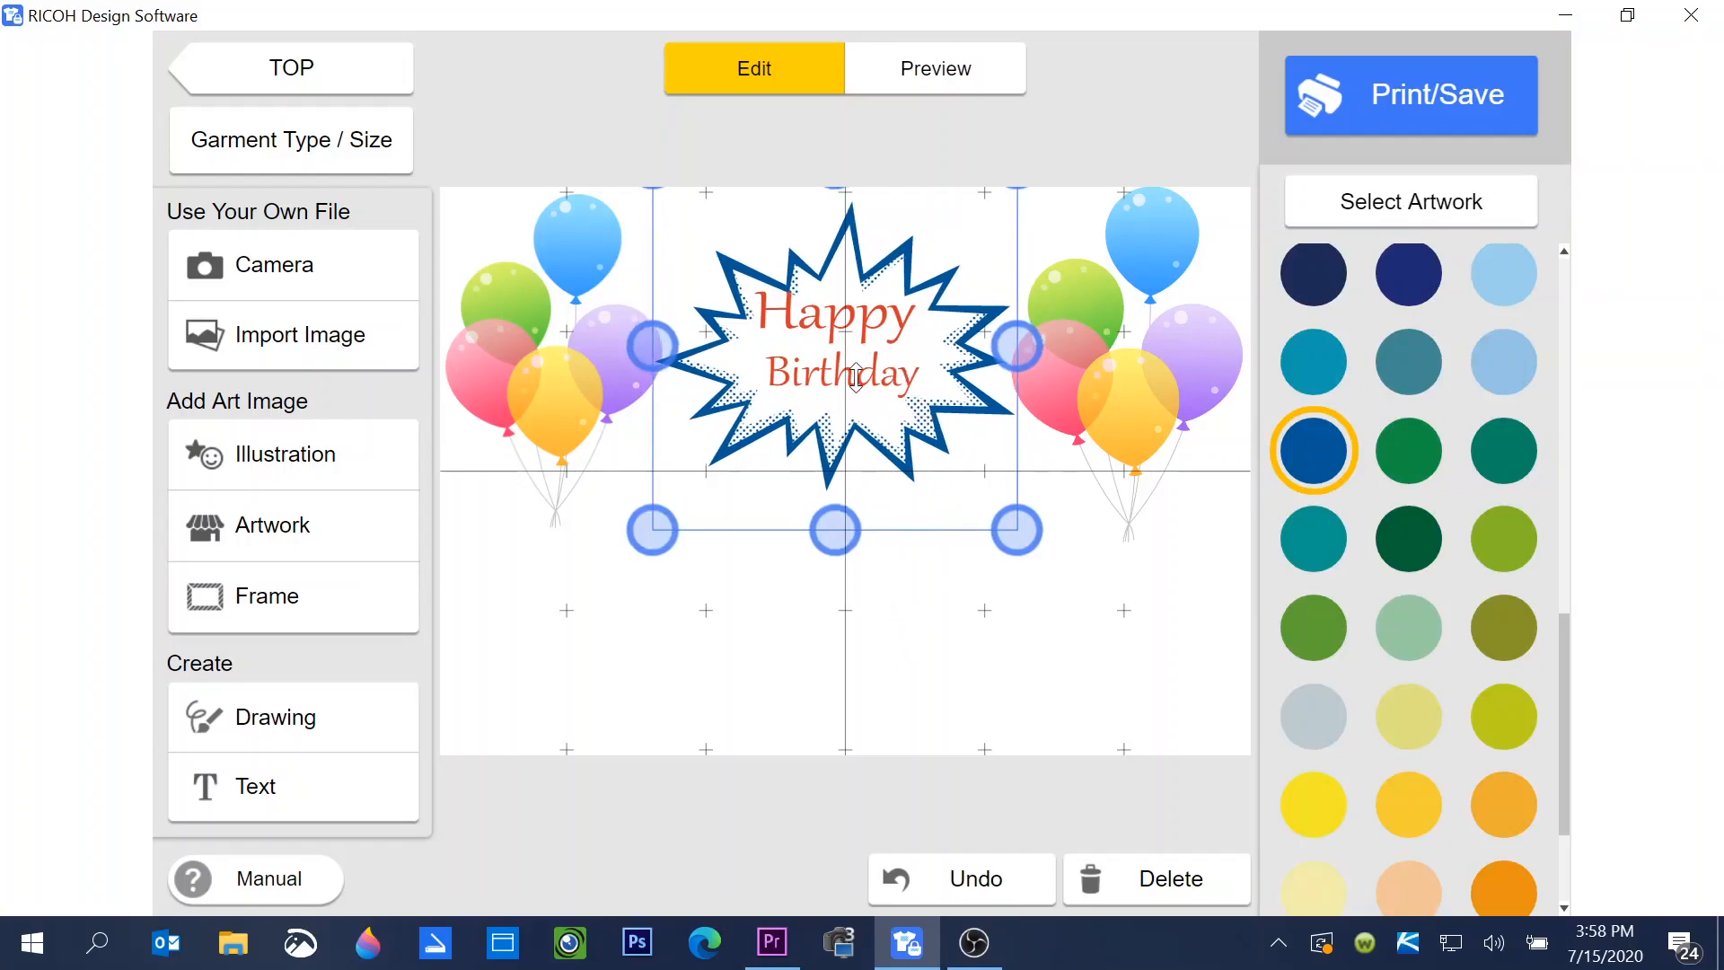
left_click(852, 381)
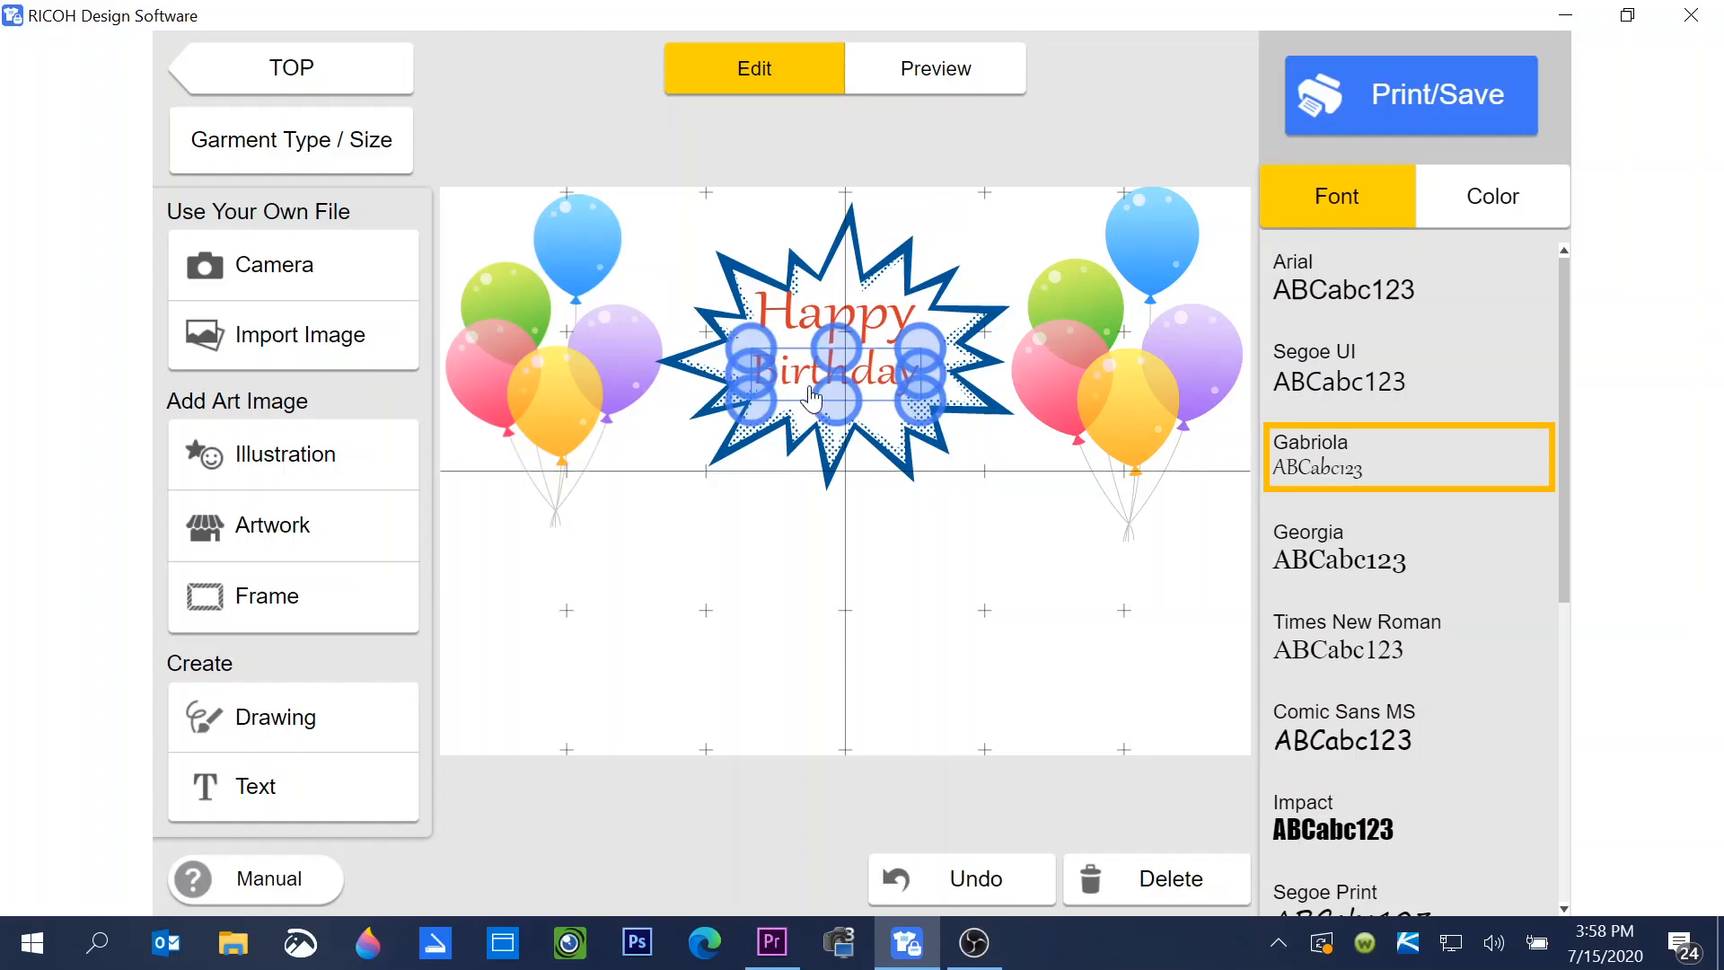
left_click(889, 505)
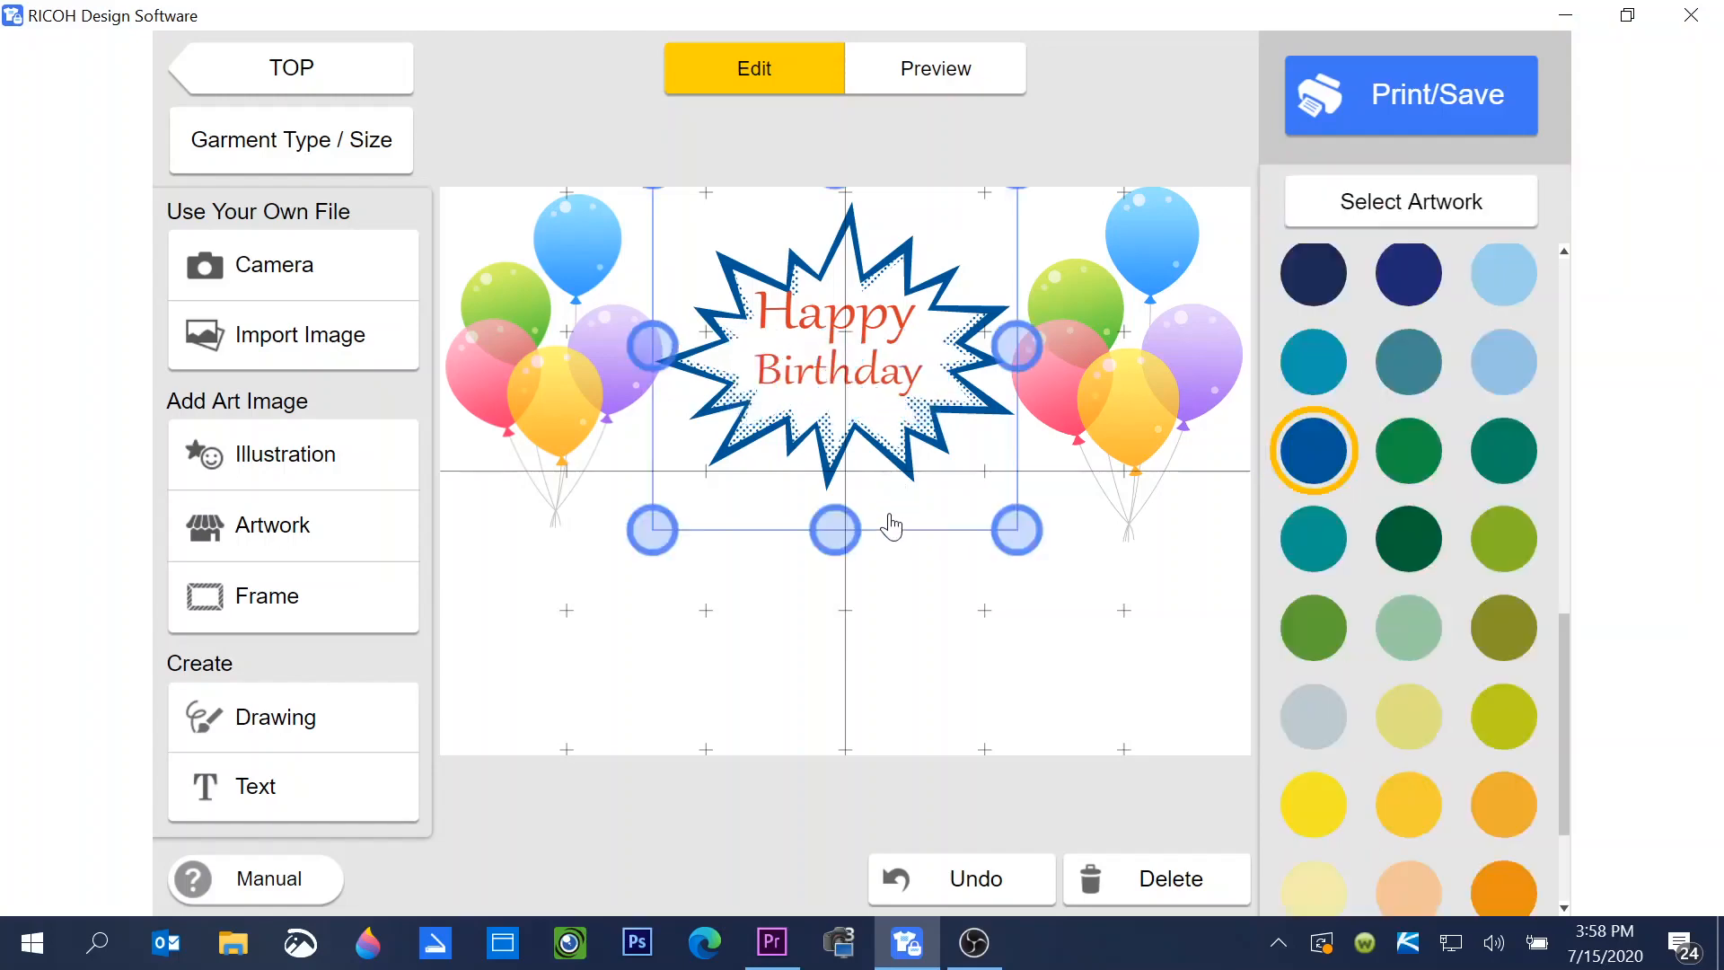
Recolour the Birthday text from red to green, then select the Happy text above it
left_click(905, 358)
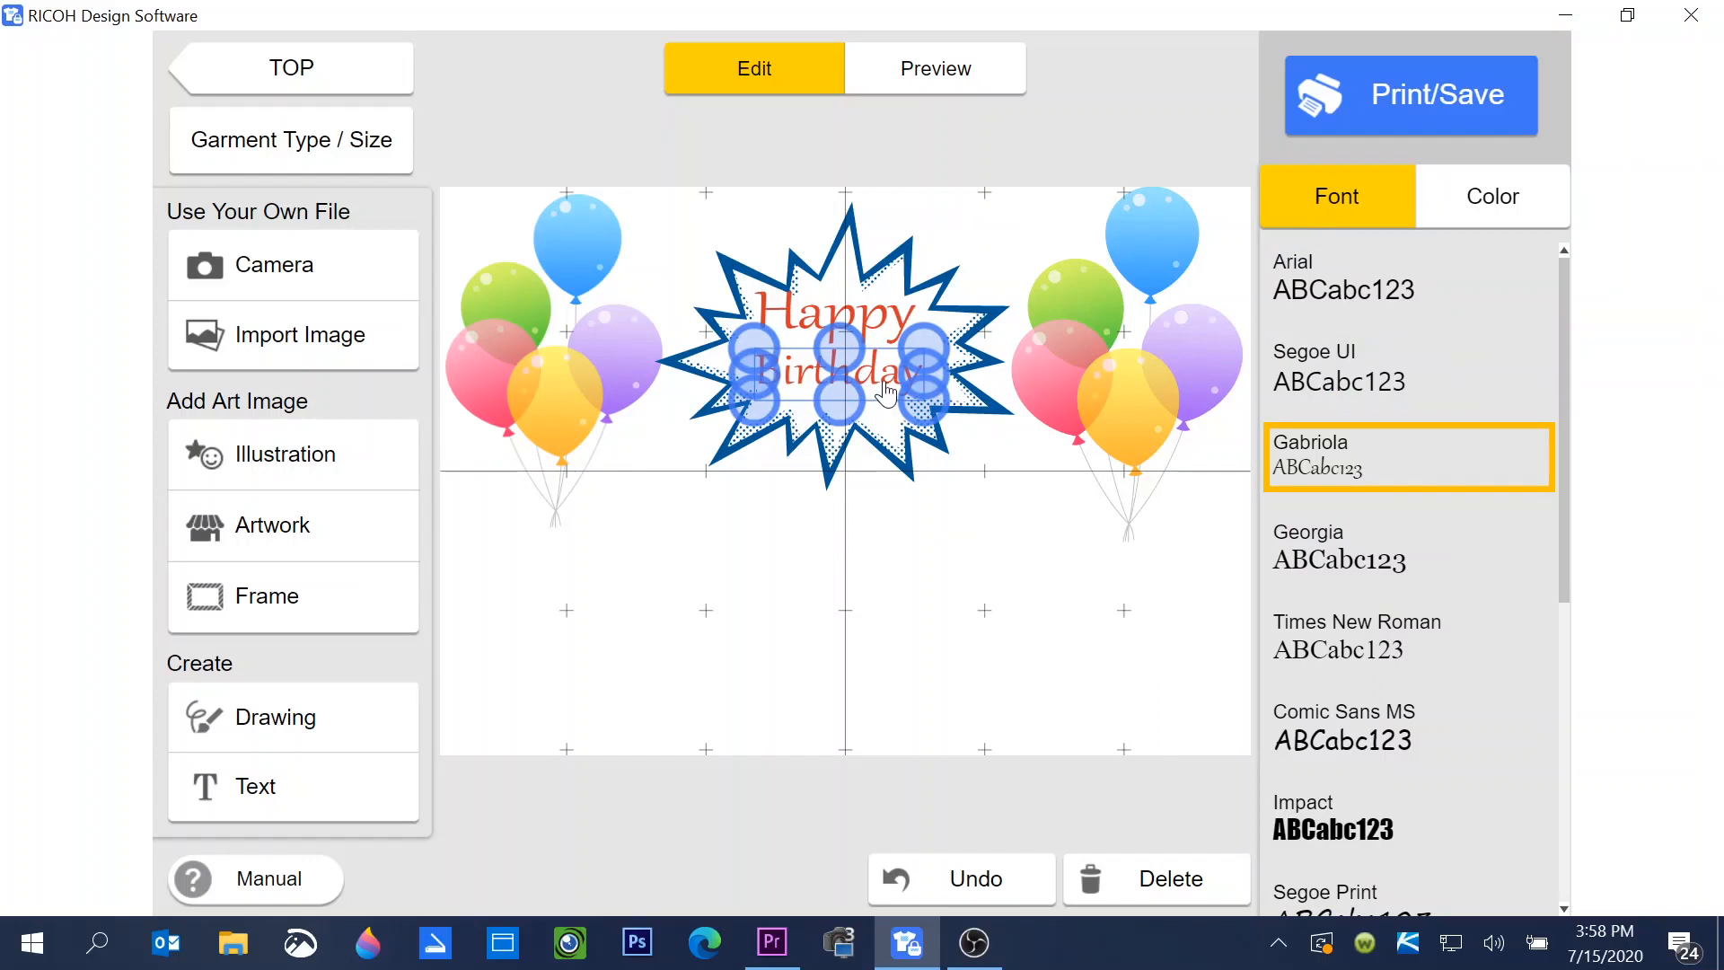
left_click(1459, 195)
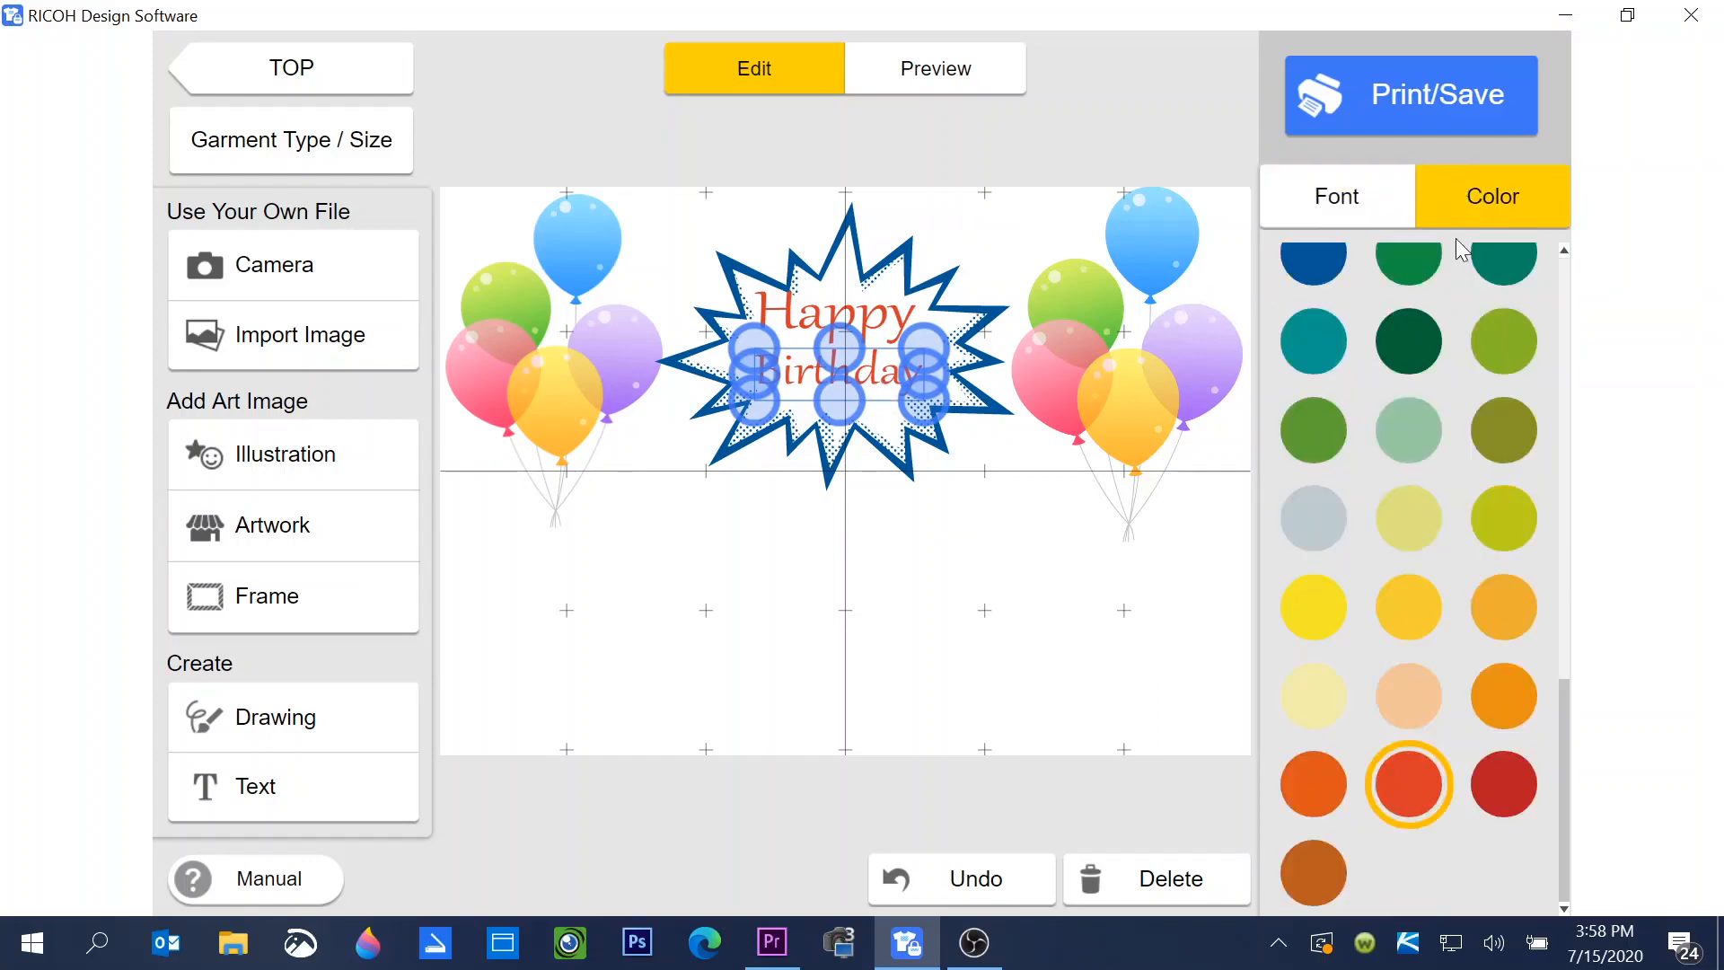
left_click(1314, 445)
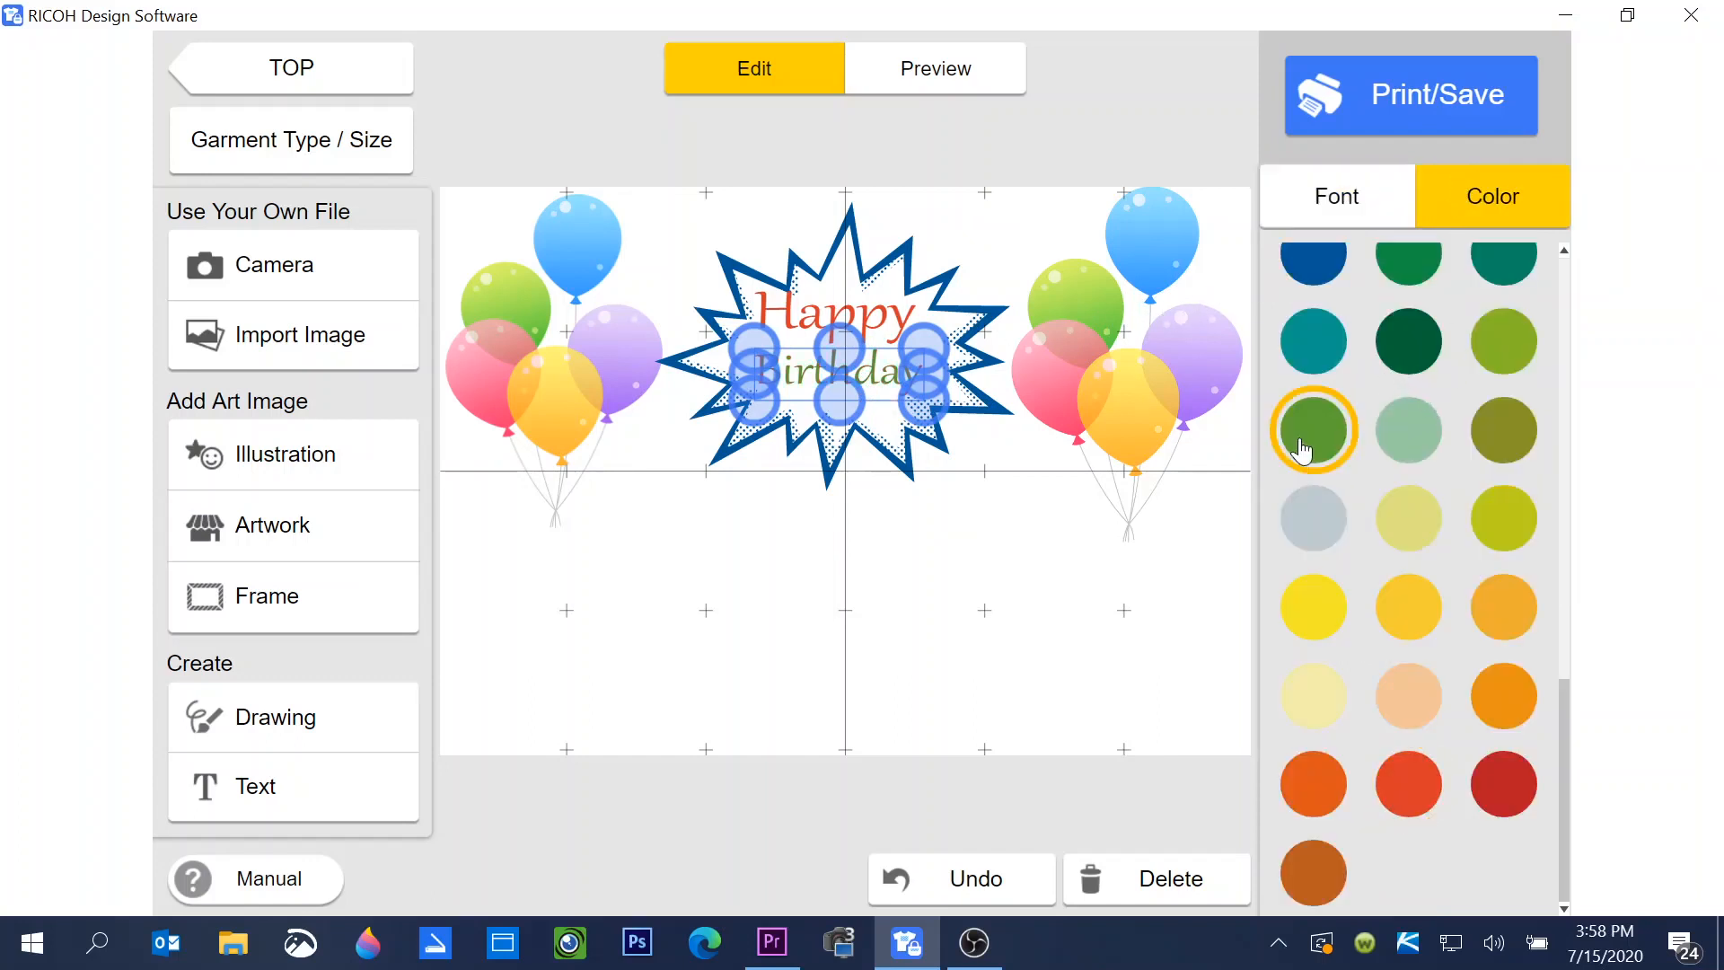
left_click(928, 599)
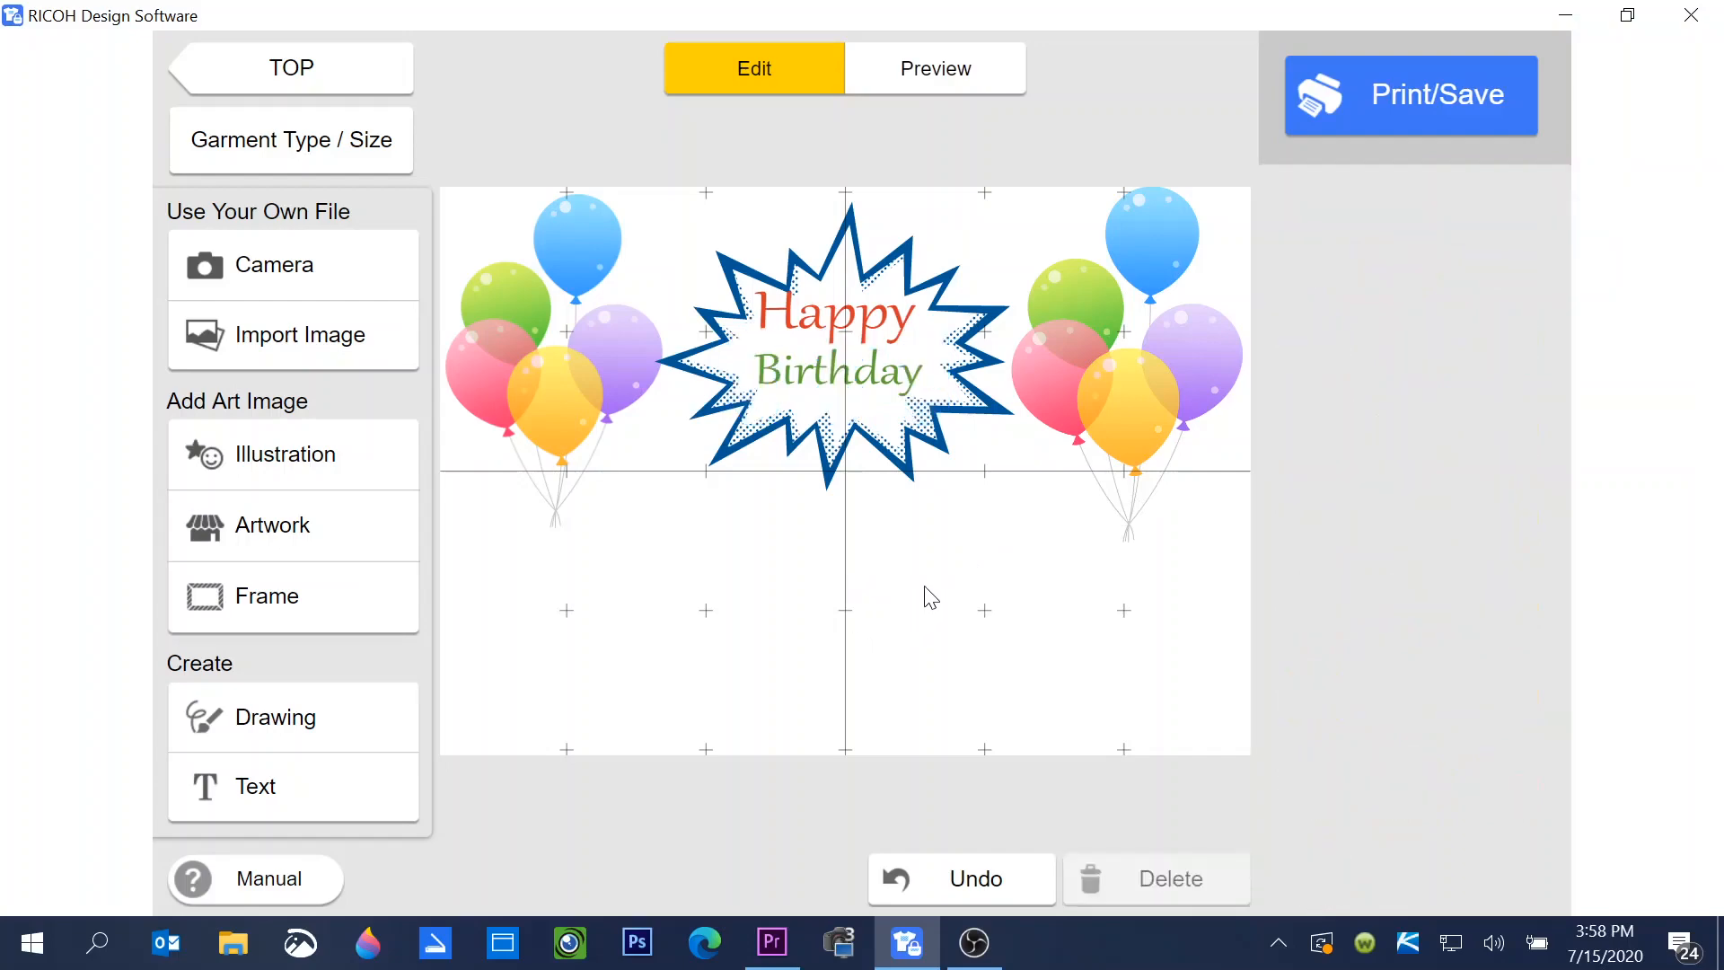
left_click(869, 333)
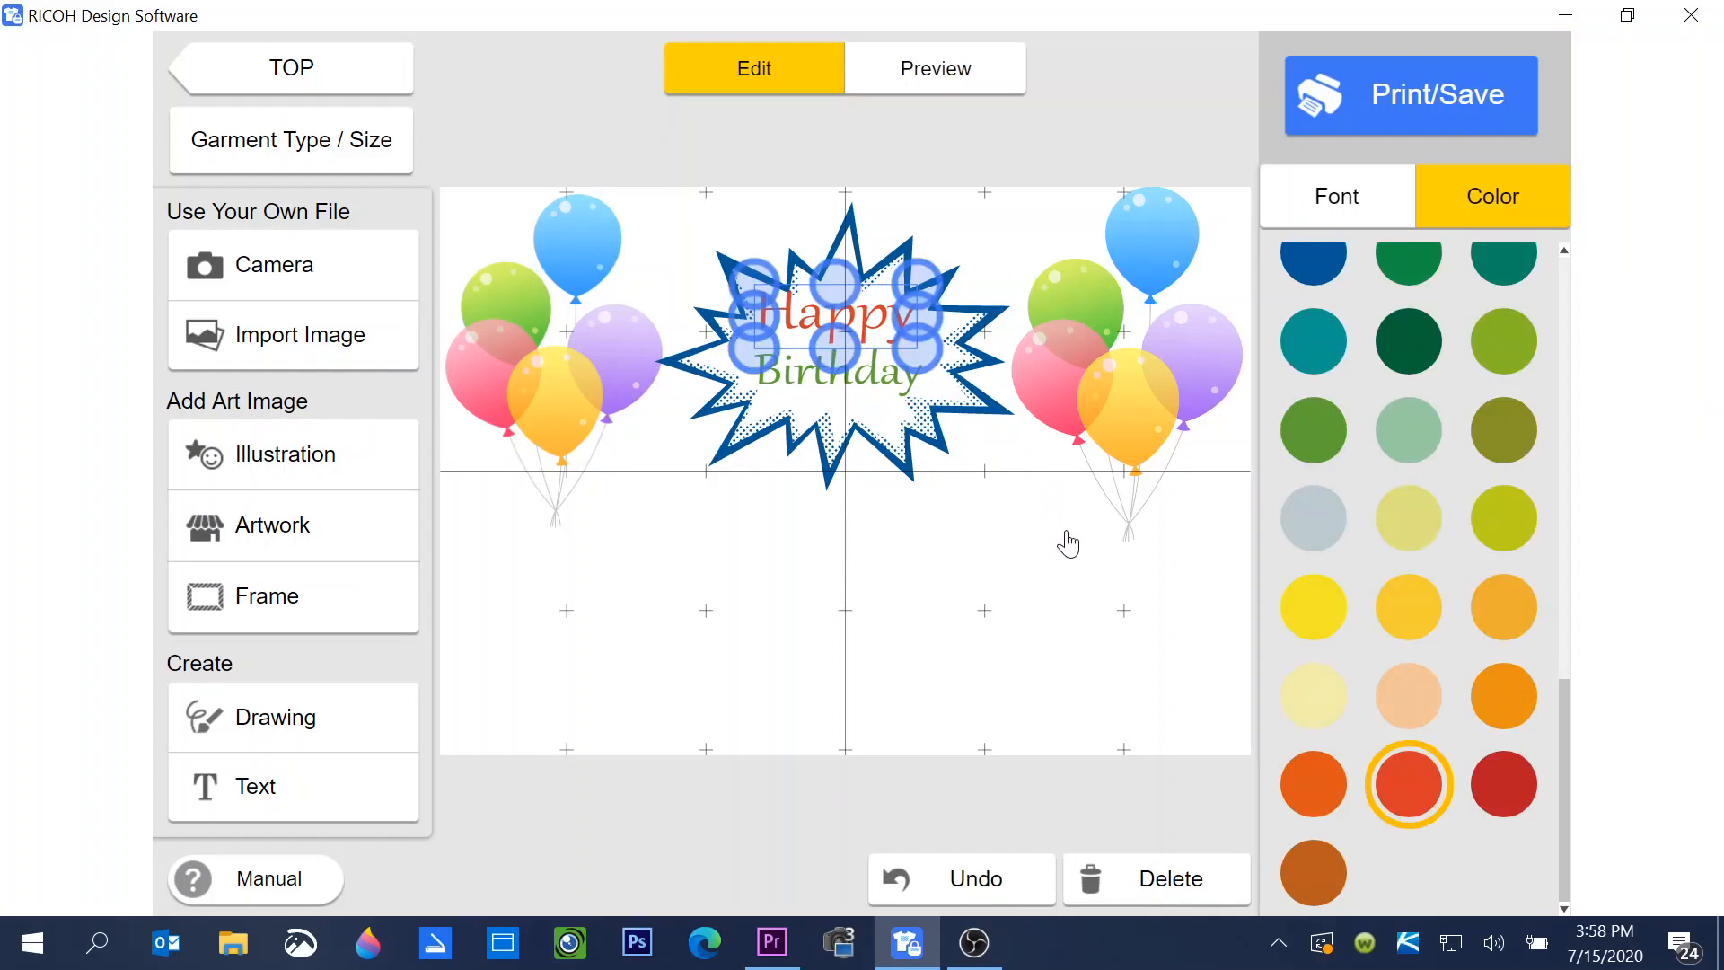
left_click(1333, 205)
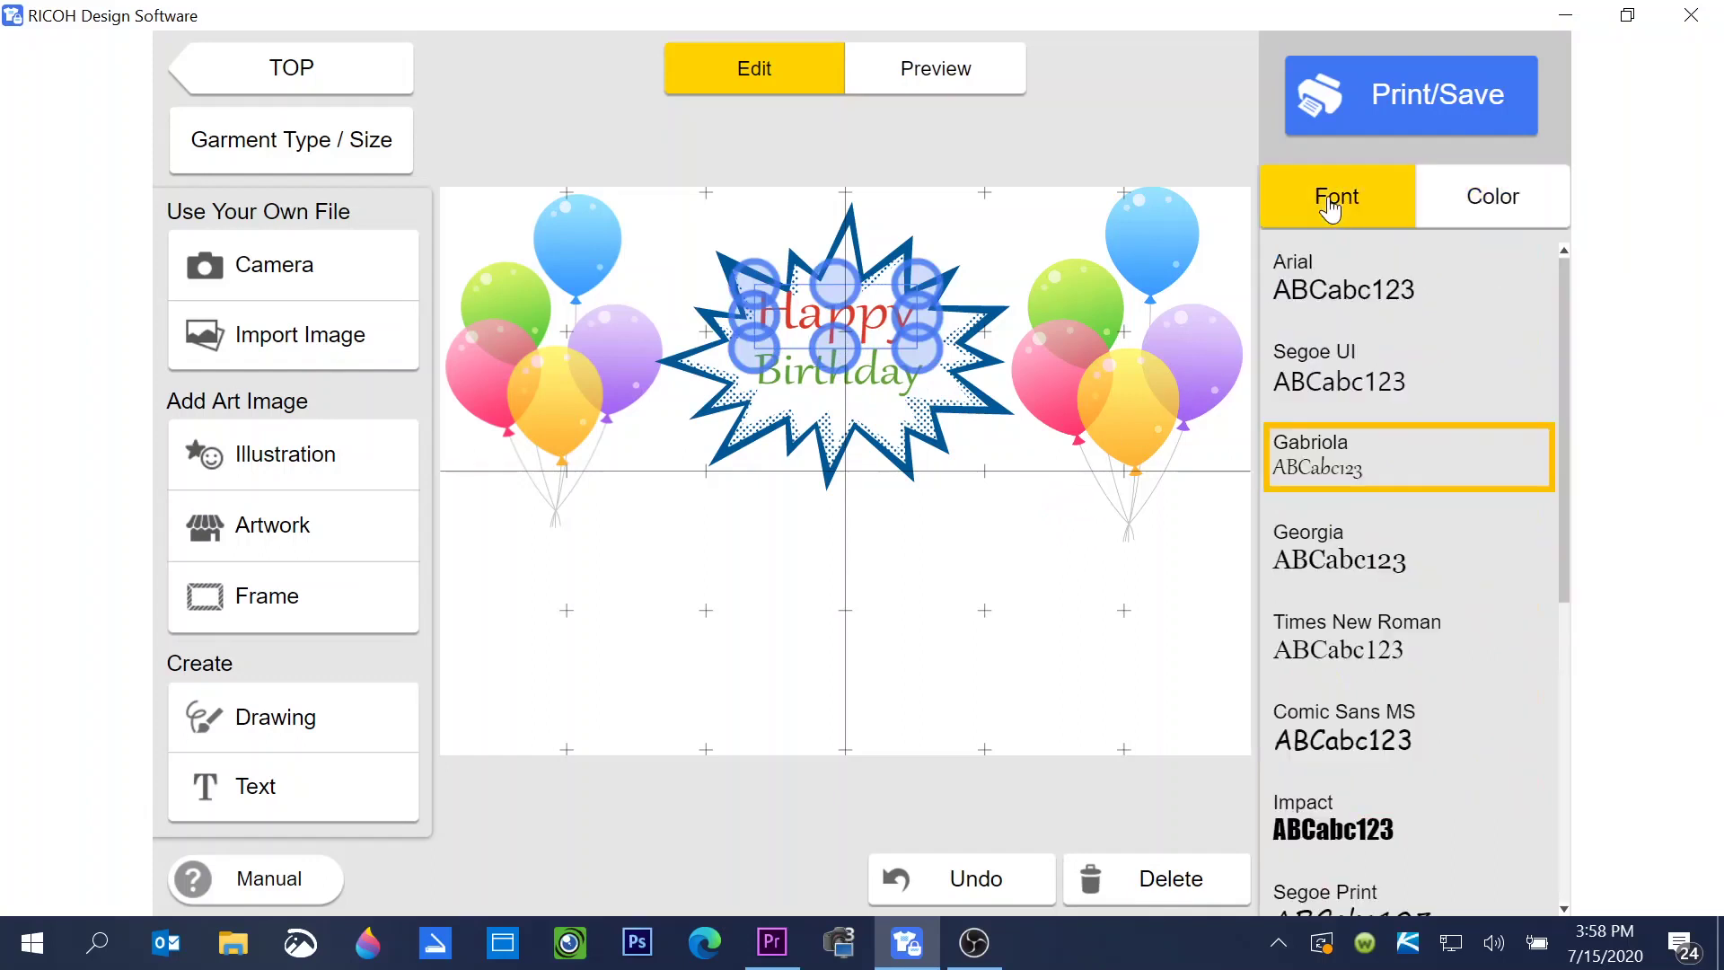
left_click(1301, 390)
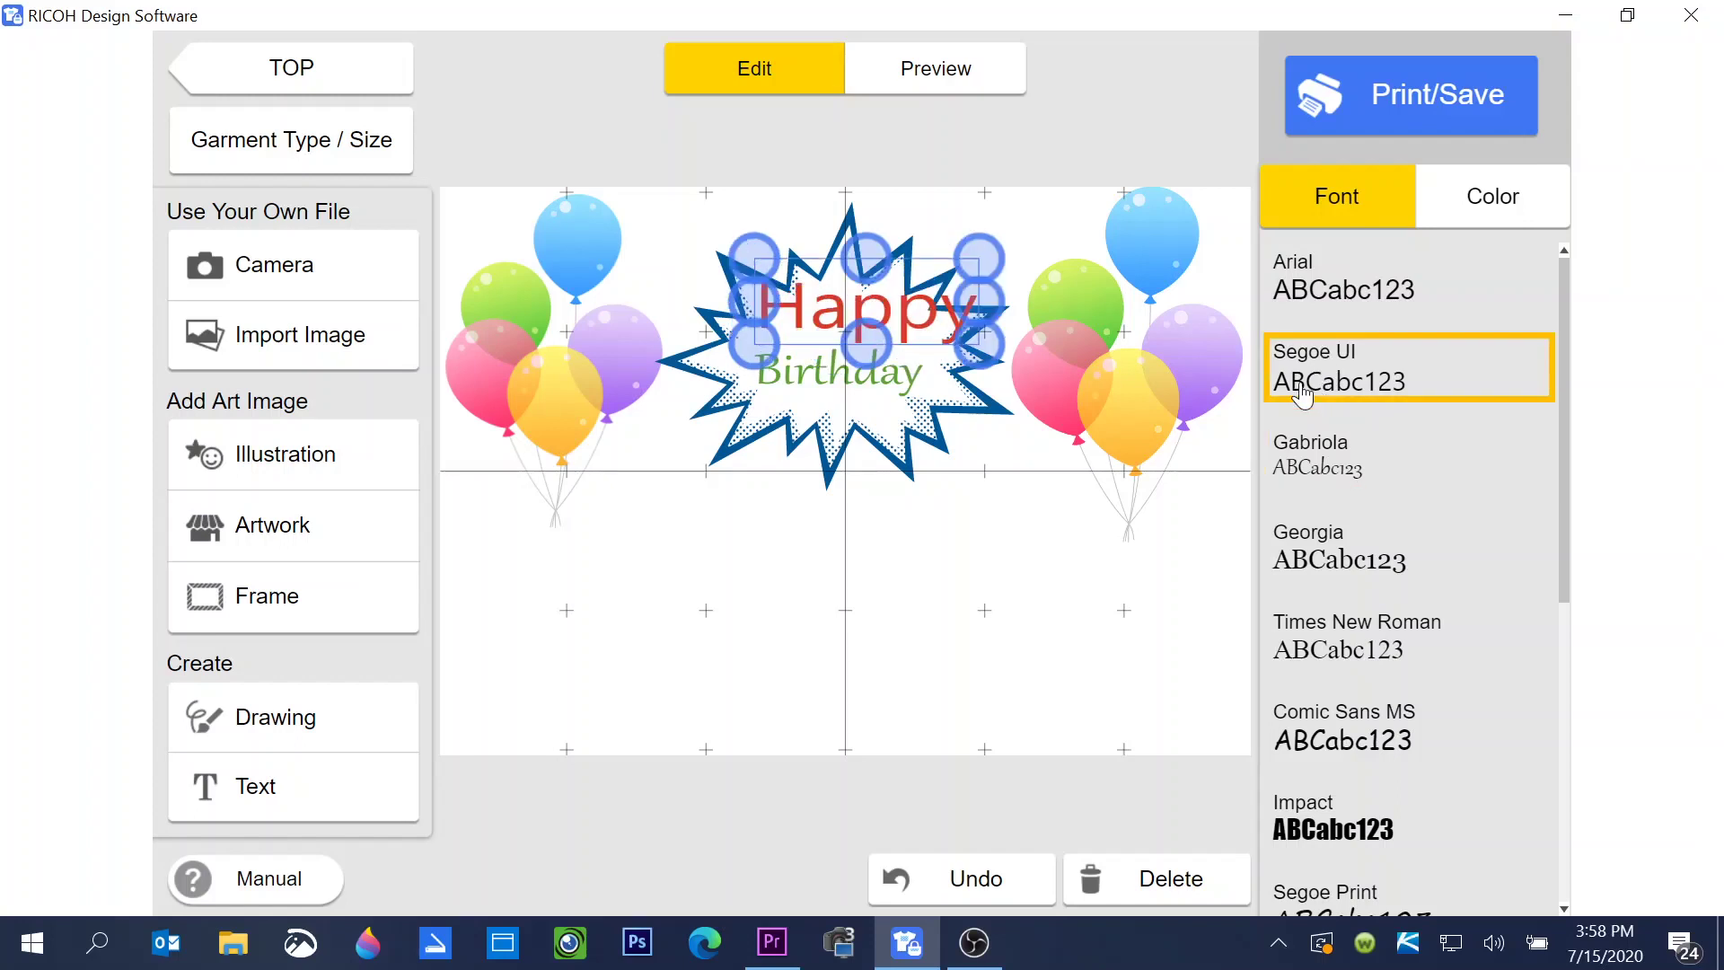
left_click(1302, 550)
left_click(1310, 646)
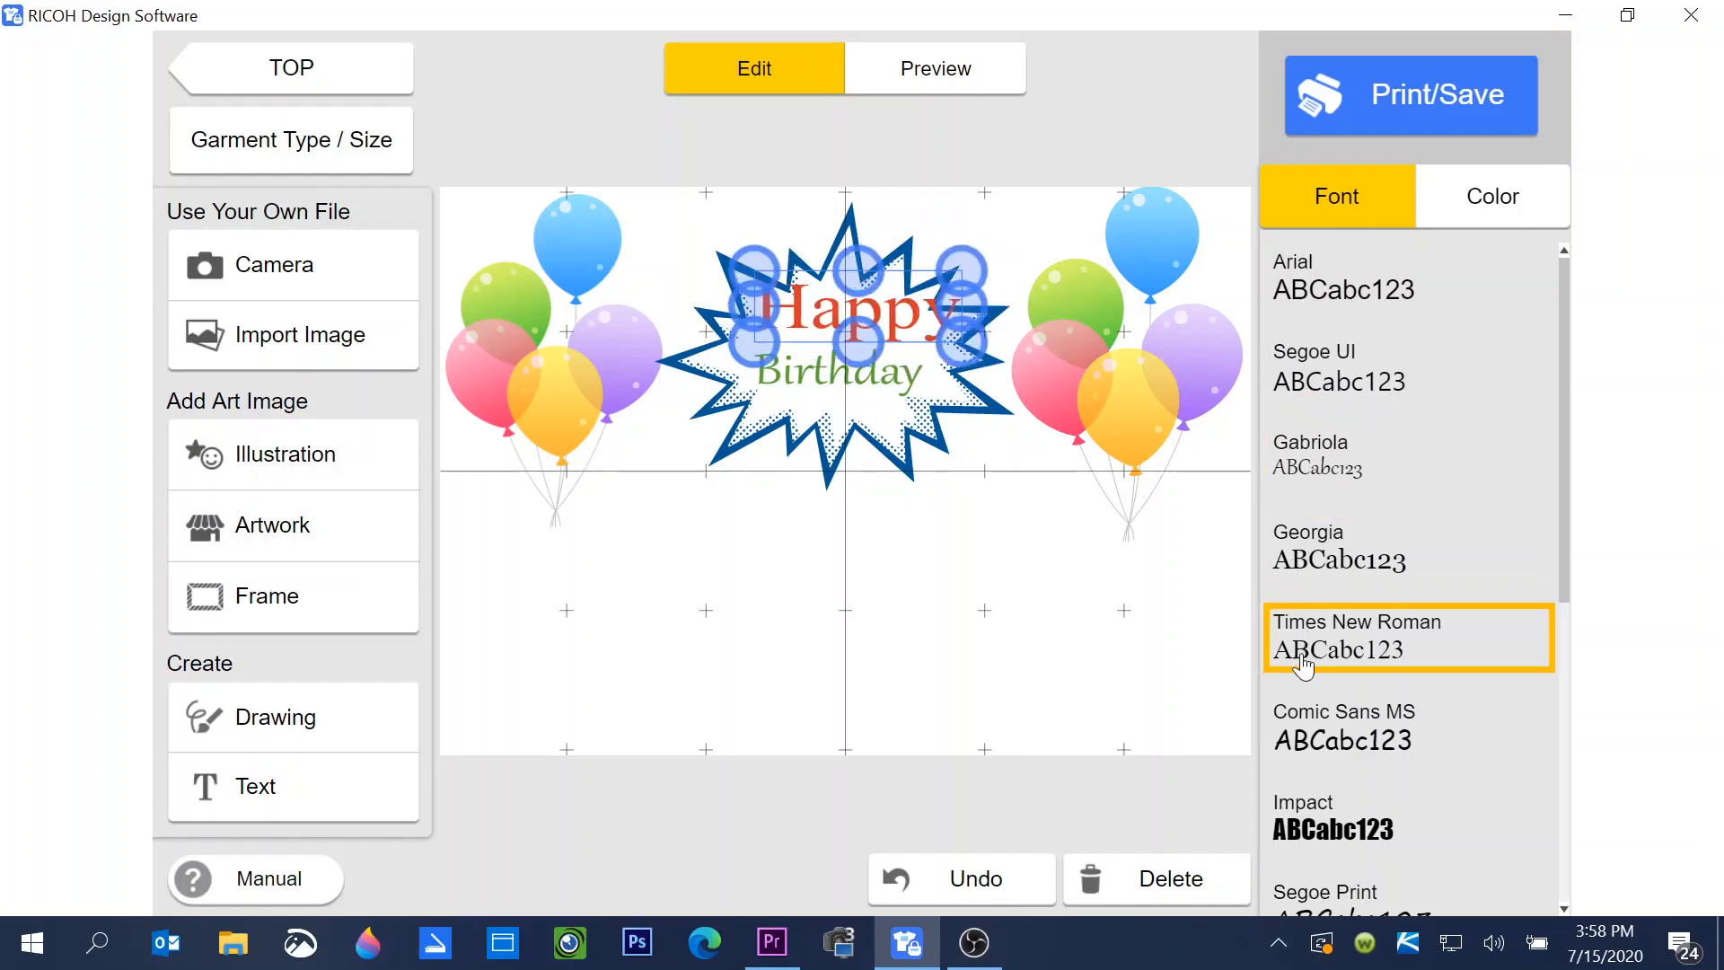
left_click(1326, 728)
scroll(1334, 692, "down", 3)
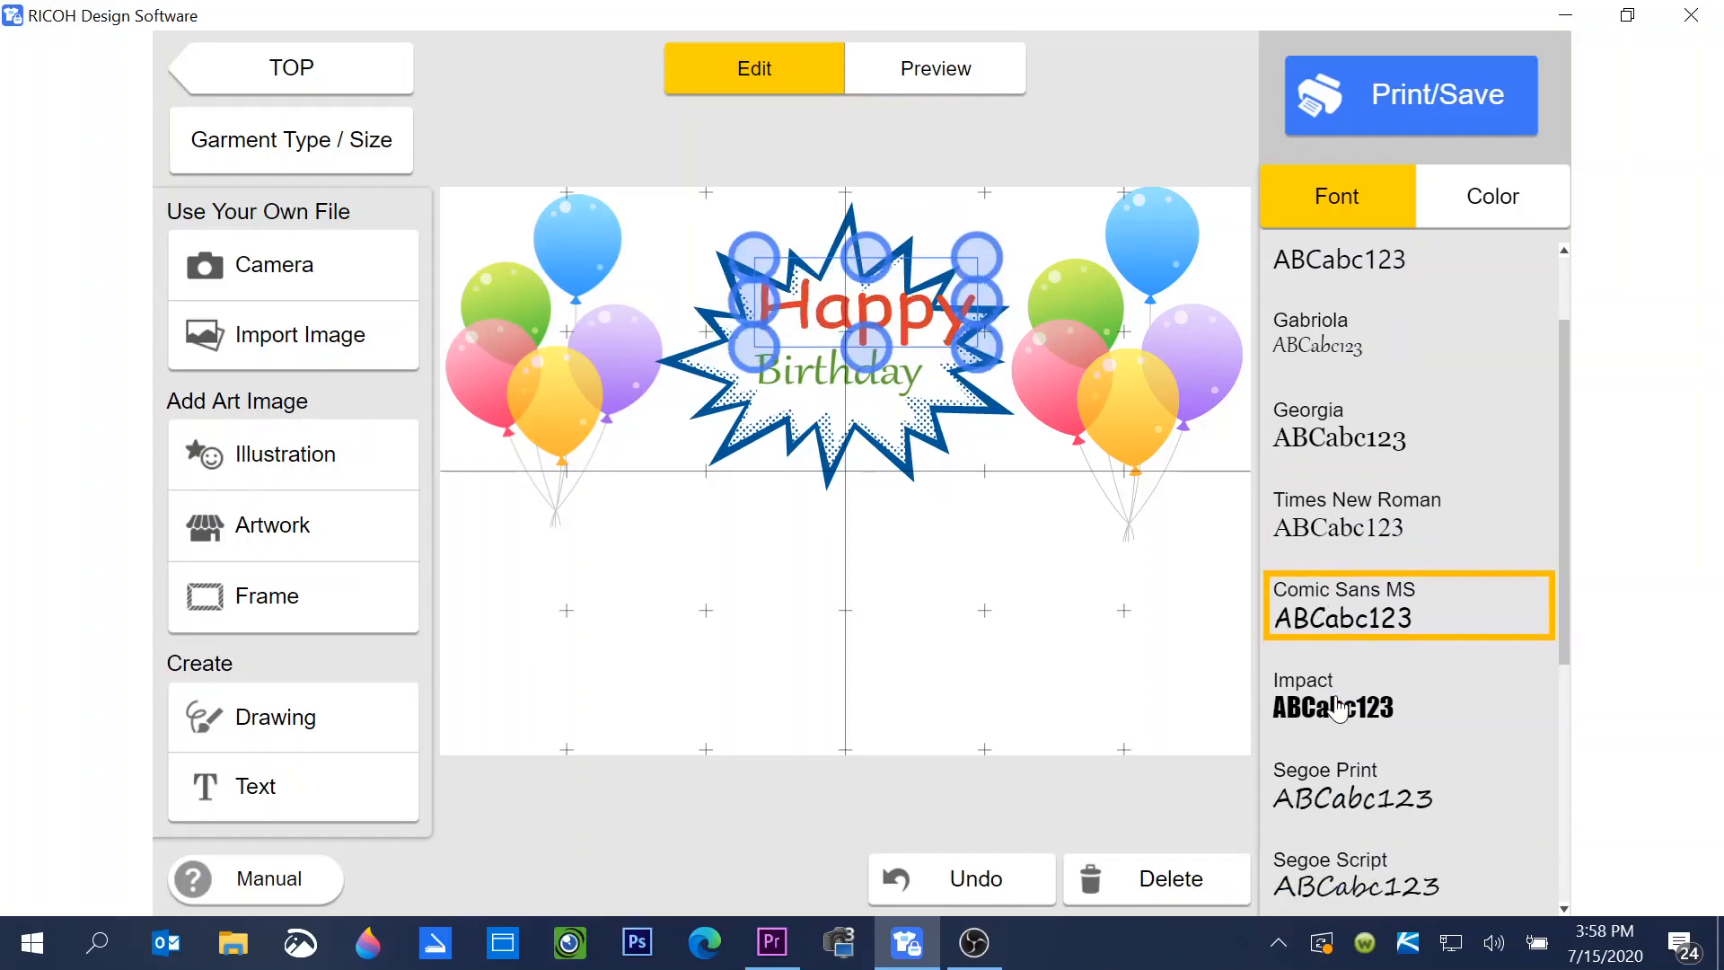
scroll(1335, 692, "down", 3)
left_click(1318, 566)
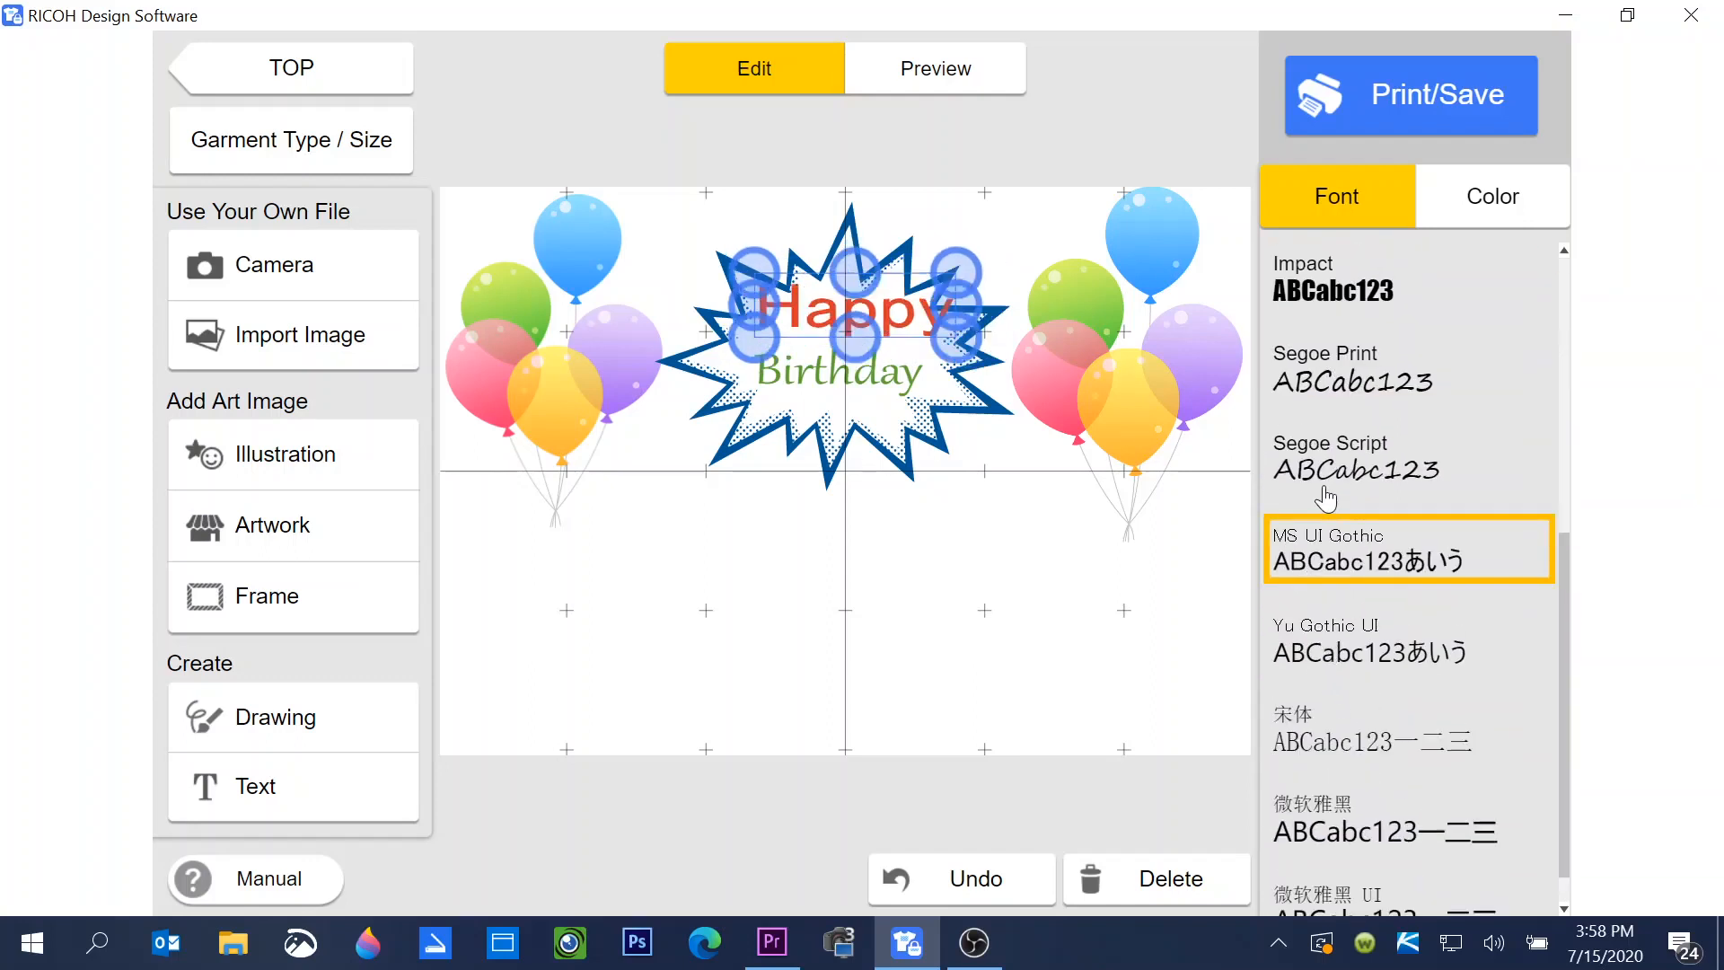
left_click(1326, 479)
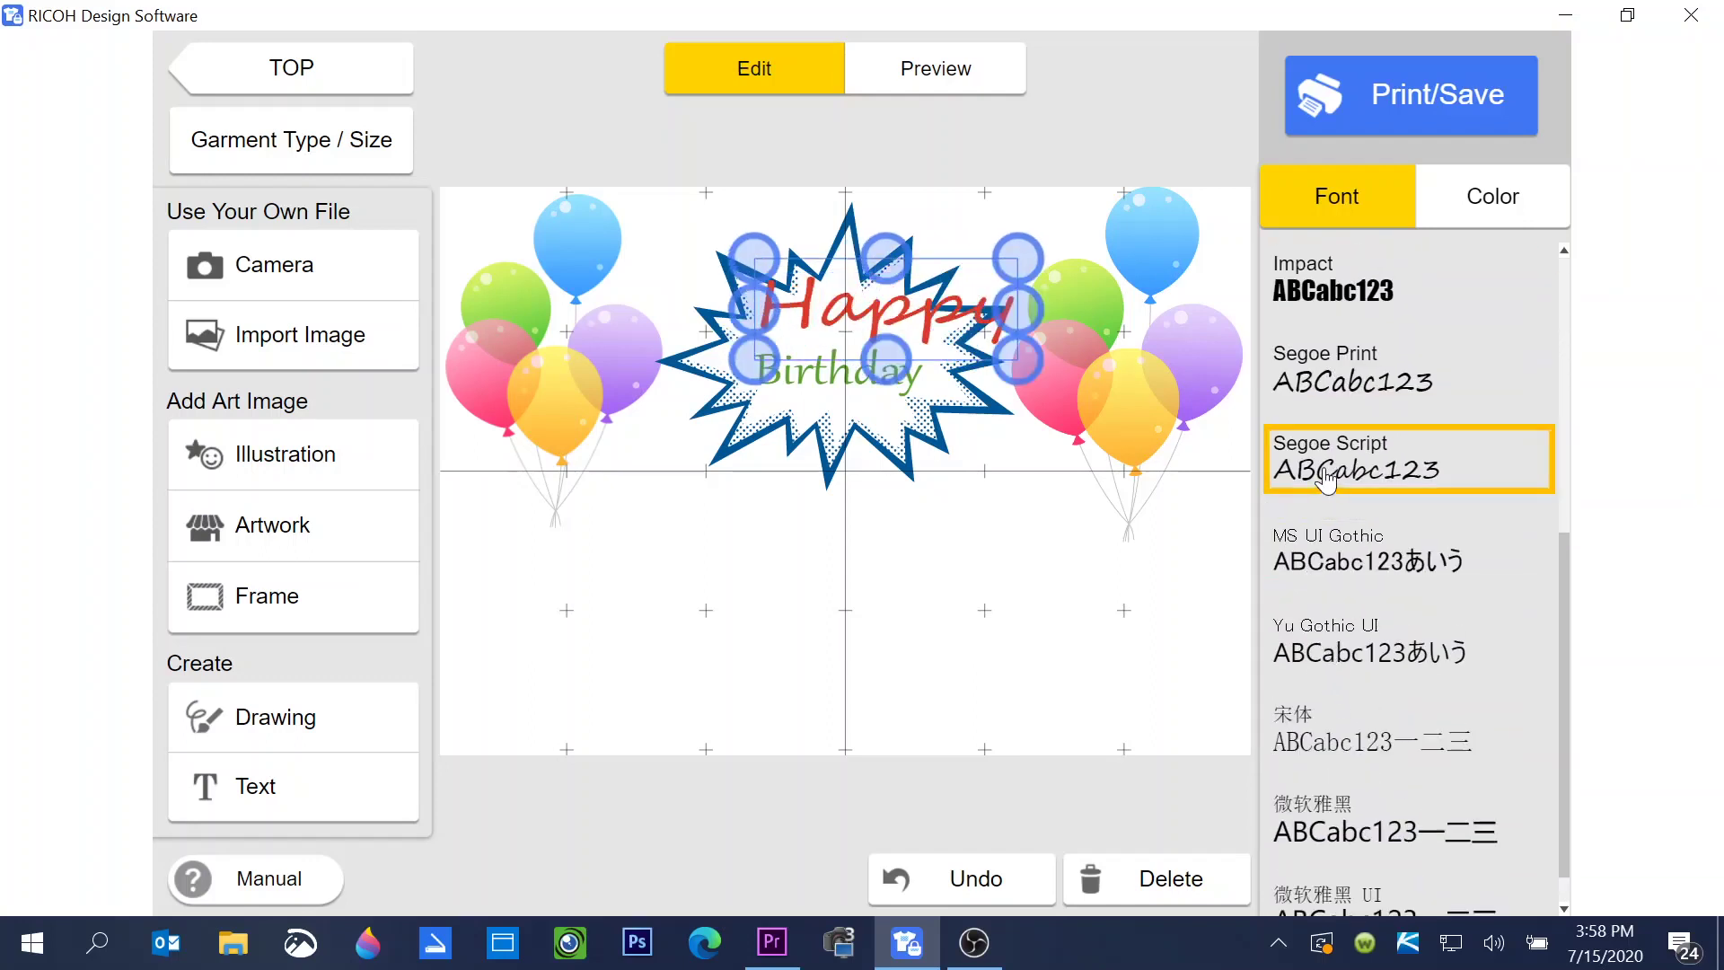
left_click(1330, 392)
scroll(1329, 389, "up", 5)
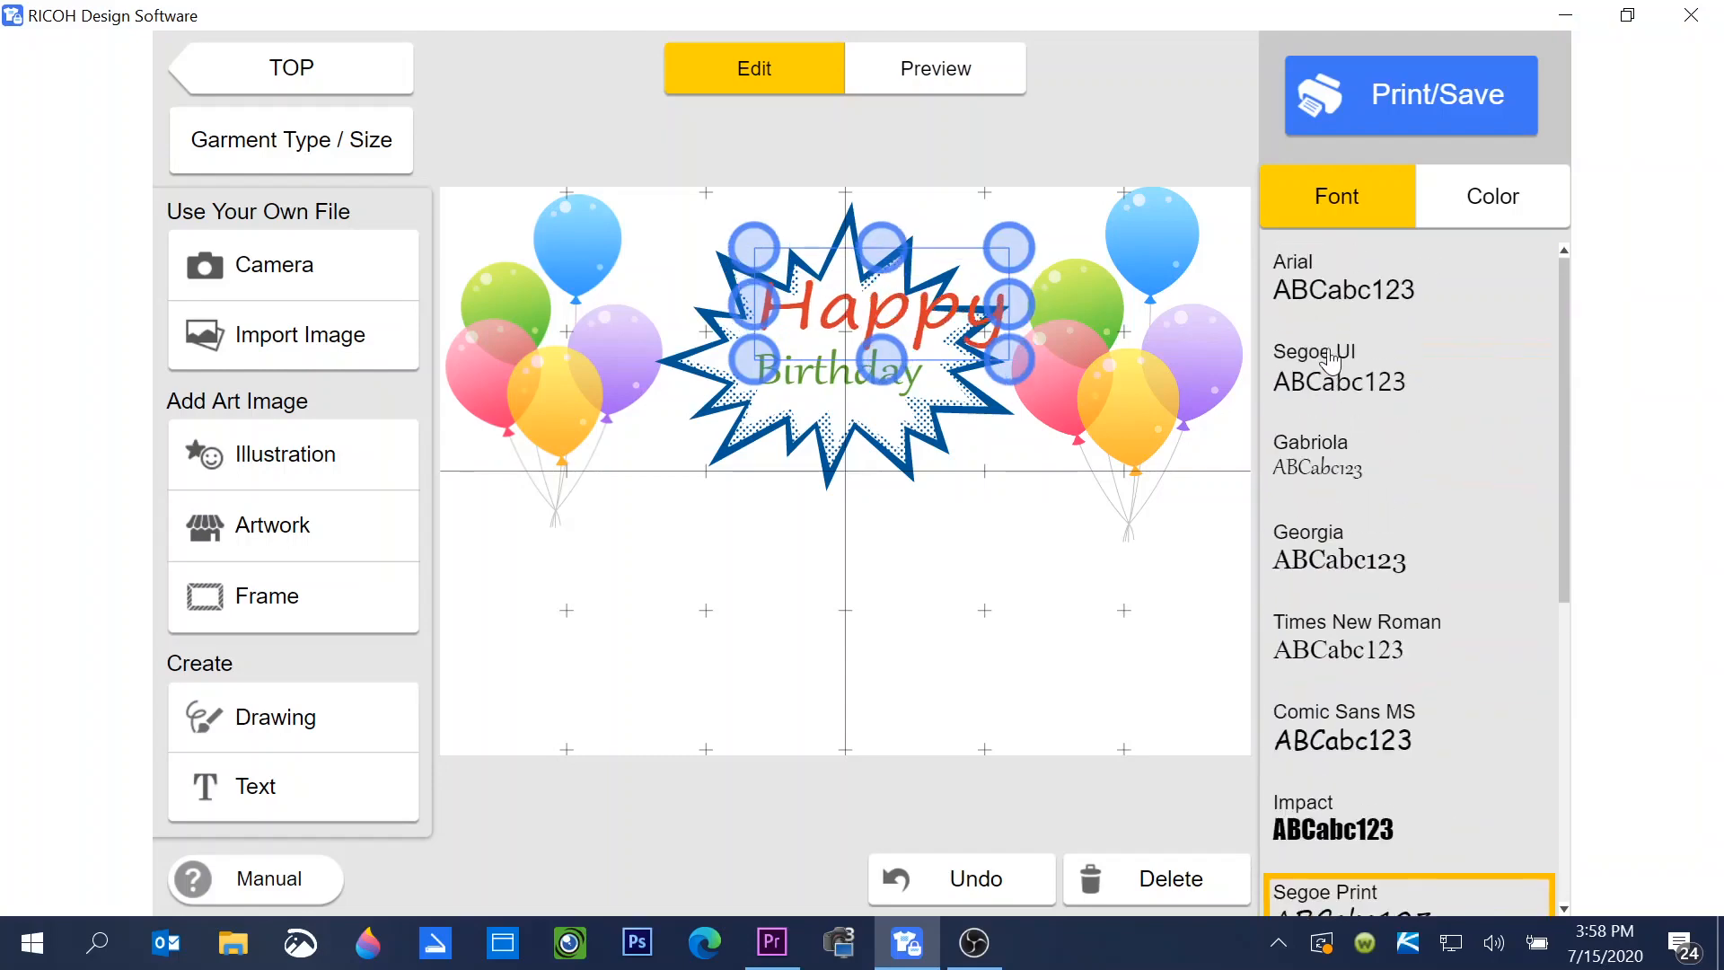
left_click(1321, 479)
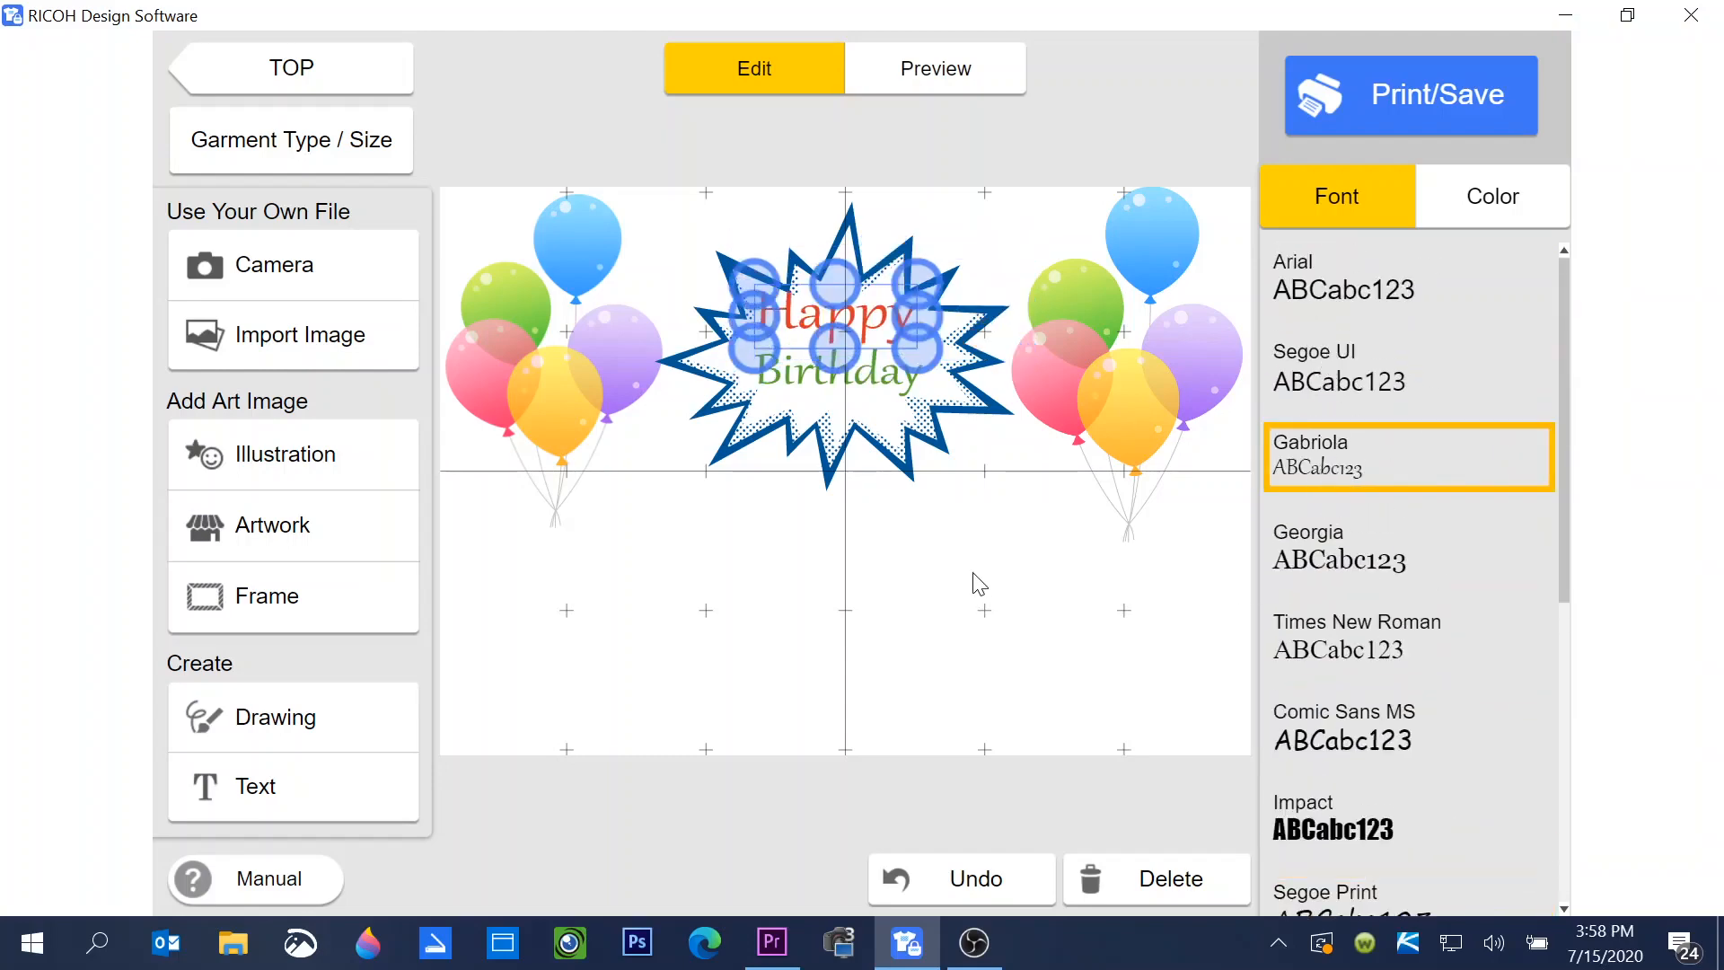
left_click(936, 610)
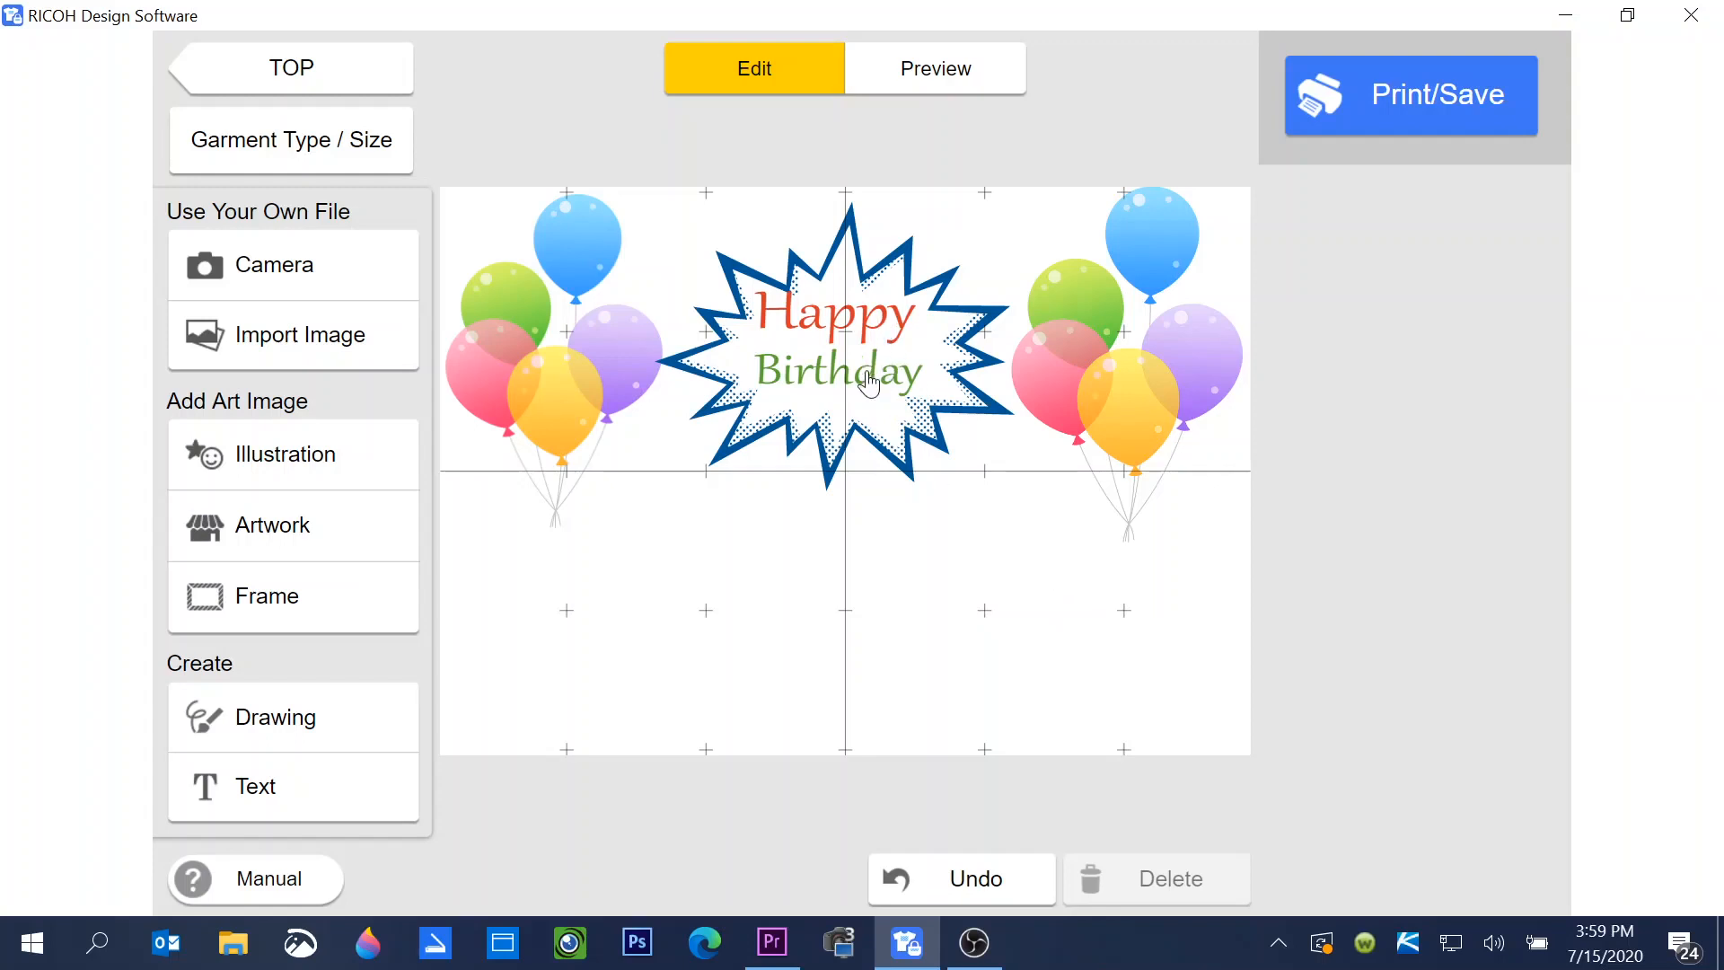
Add a new text item in Impact font reading 'Megan' below the starburst
left_click(258, 800)
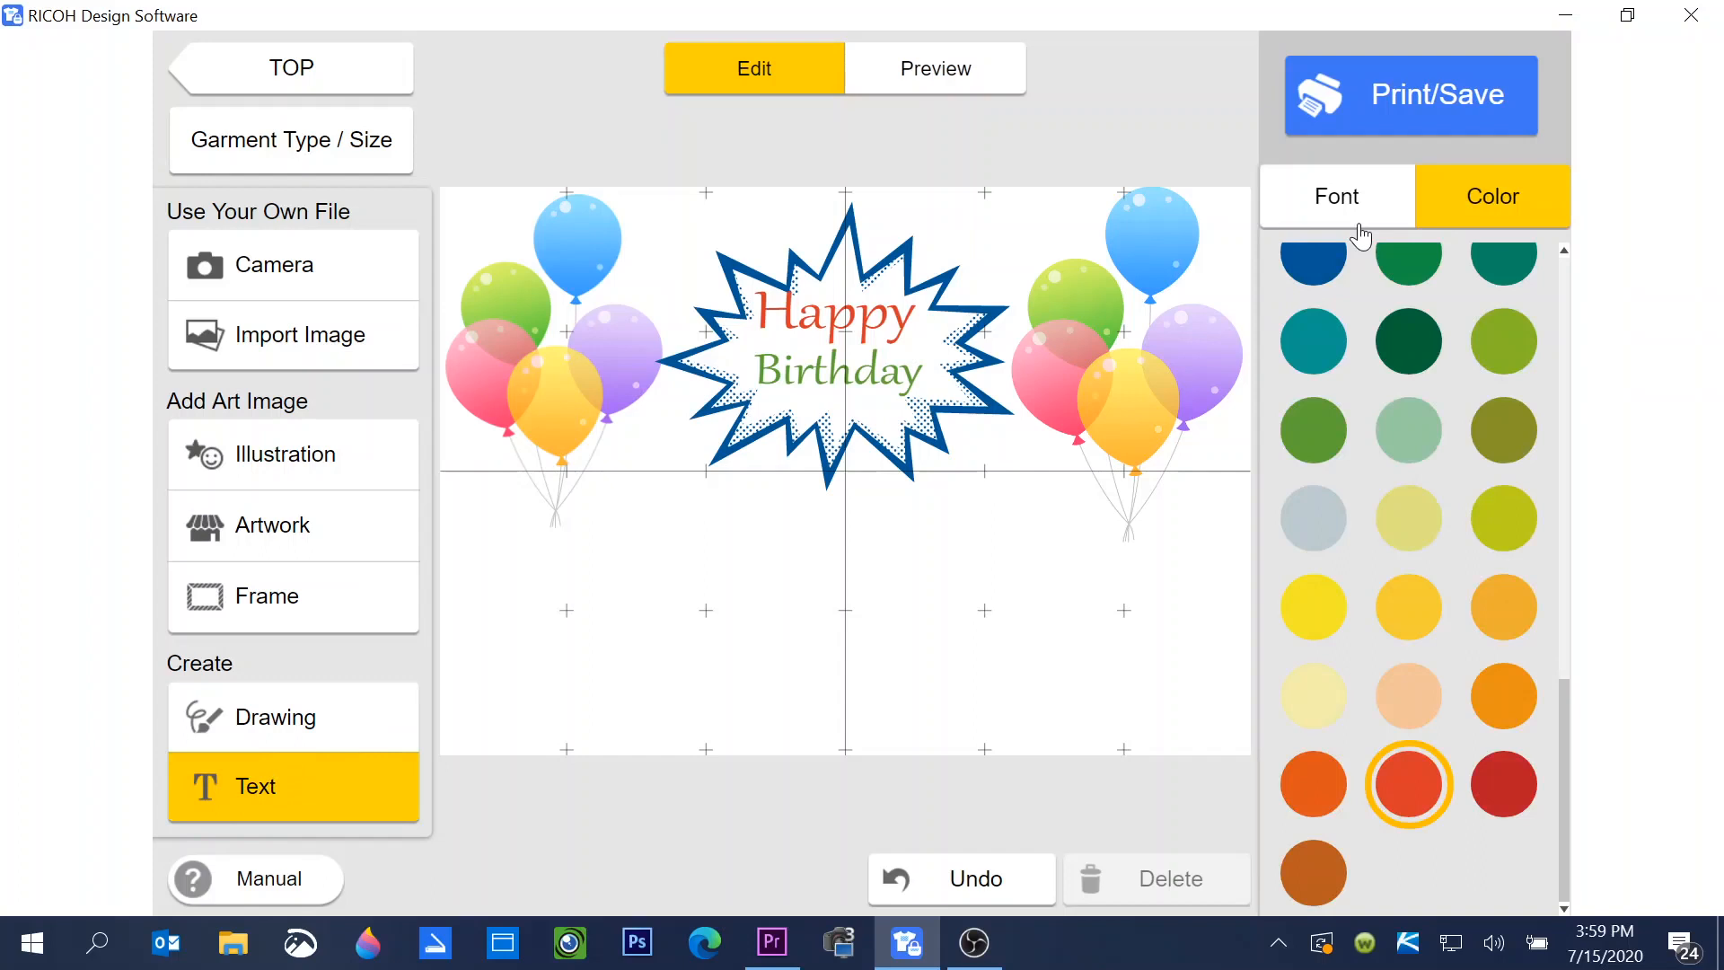
left_click(1340, 203)
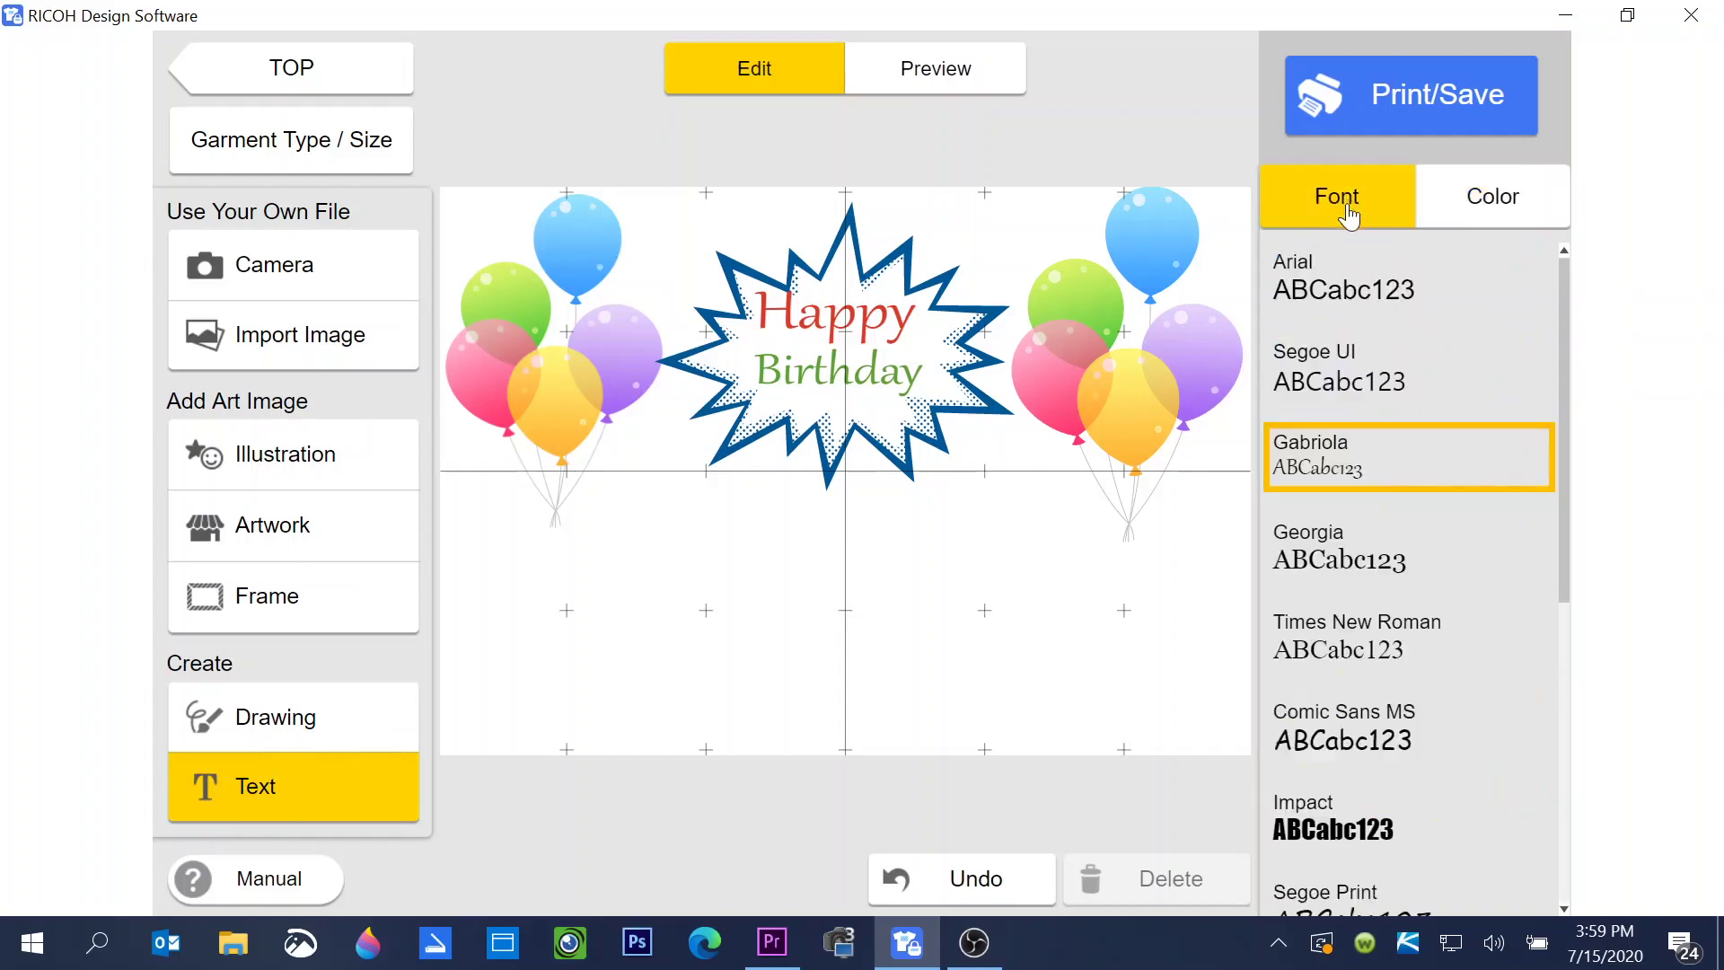
left_click(1343, 825)
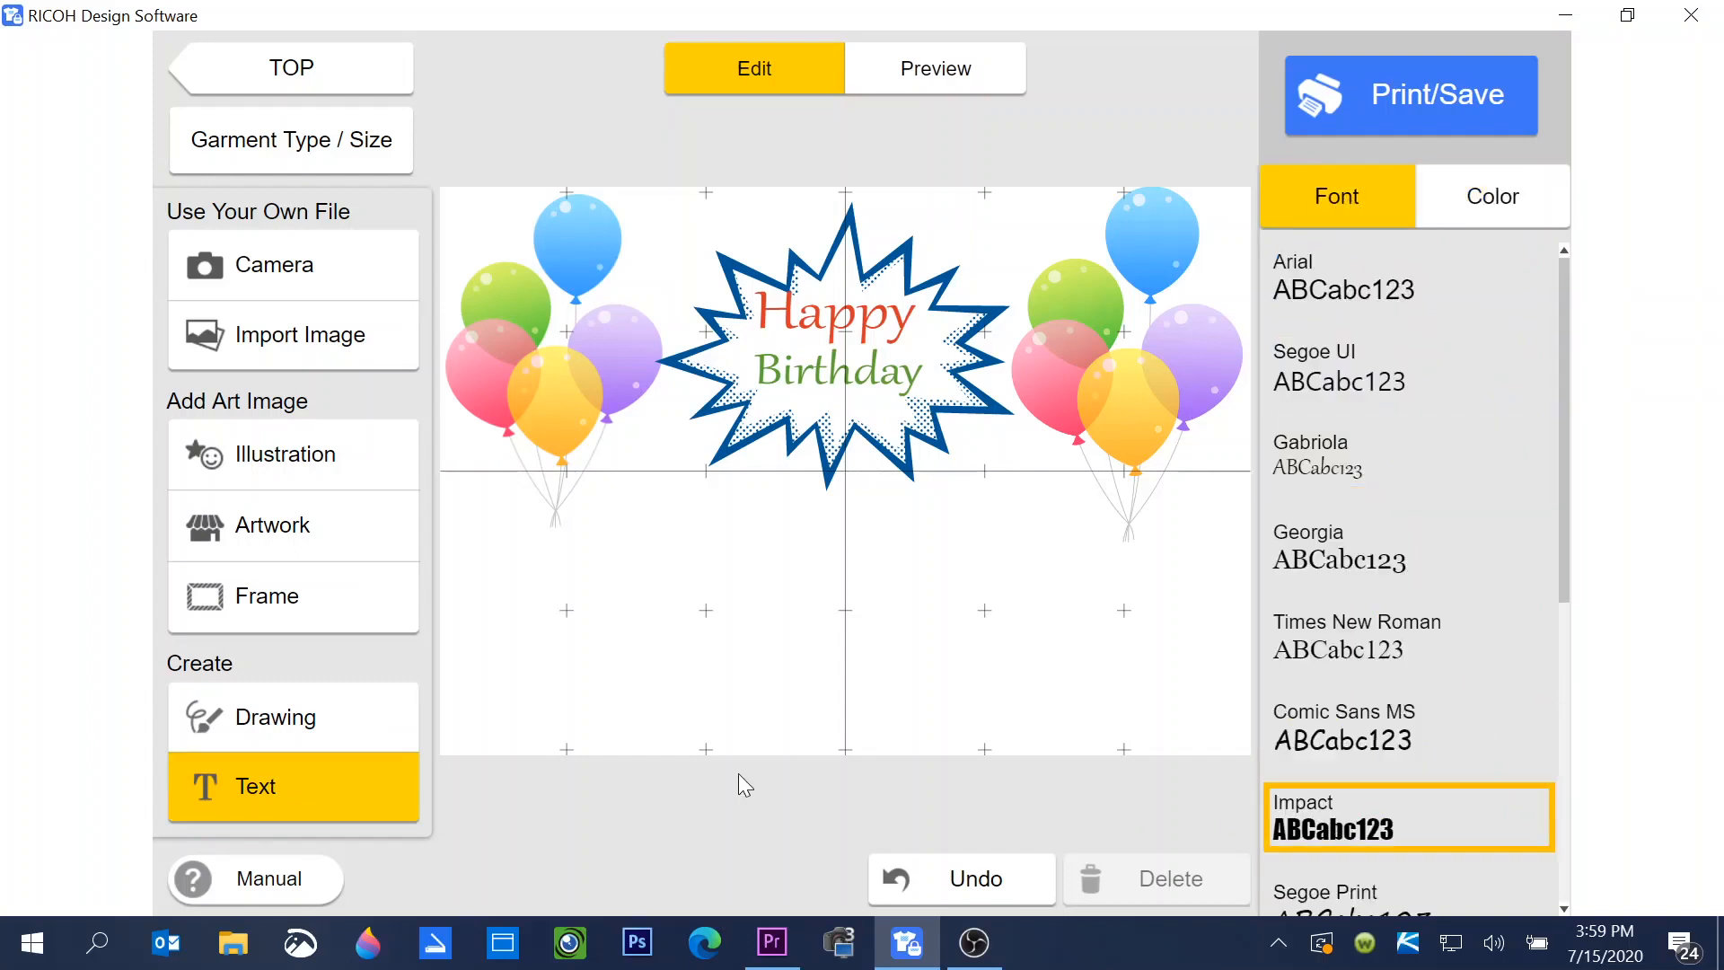
left_click(690, 597)
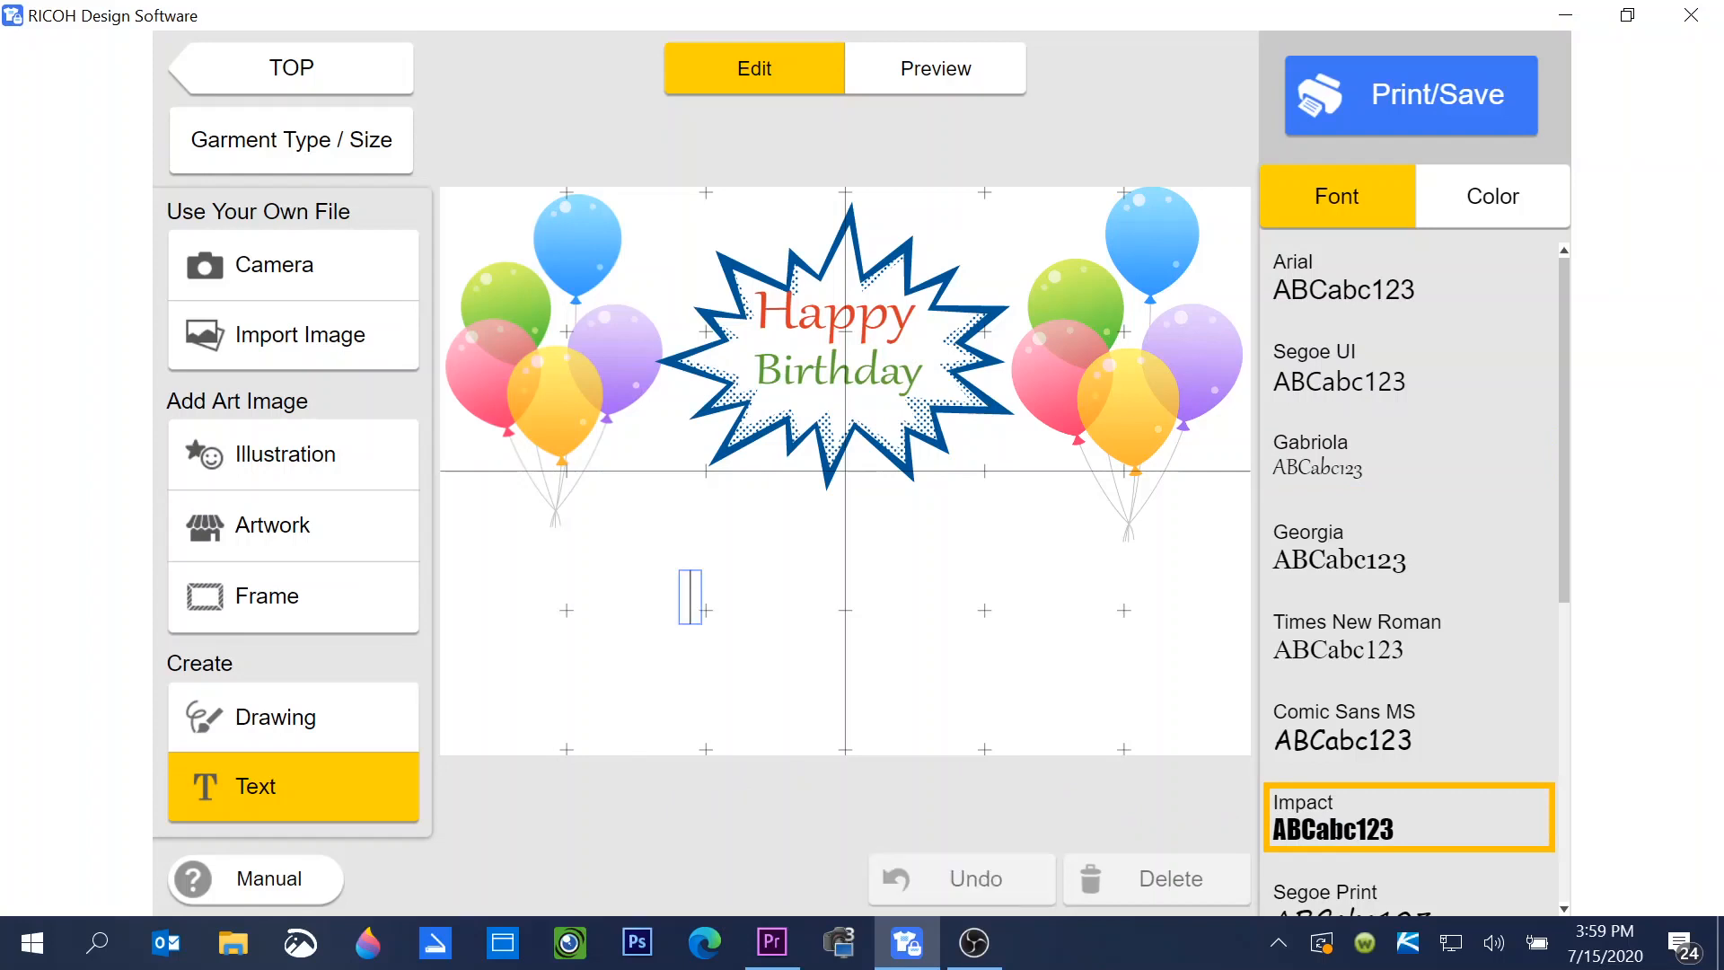
type("Mega")
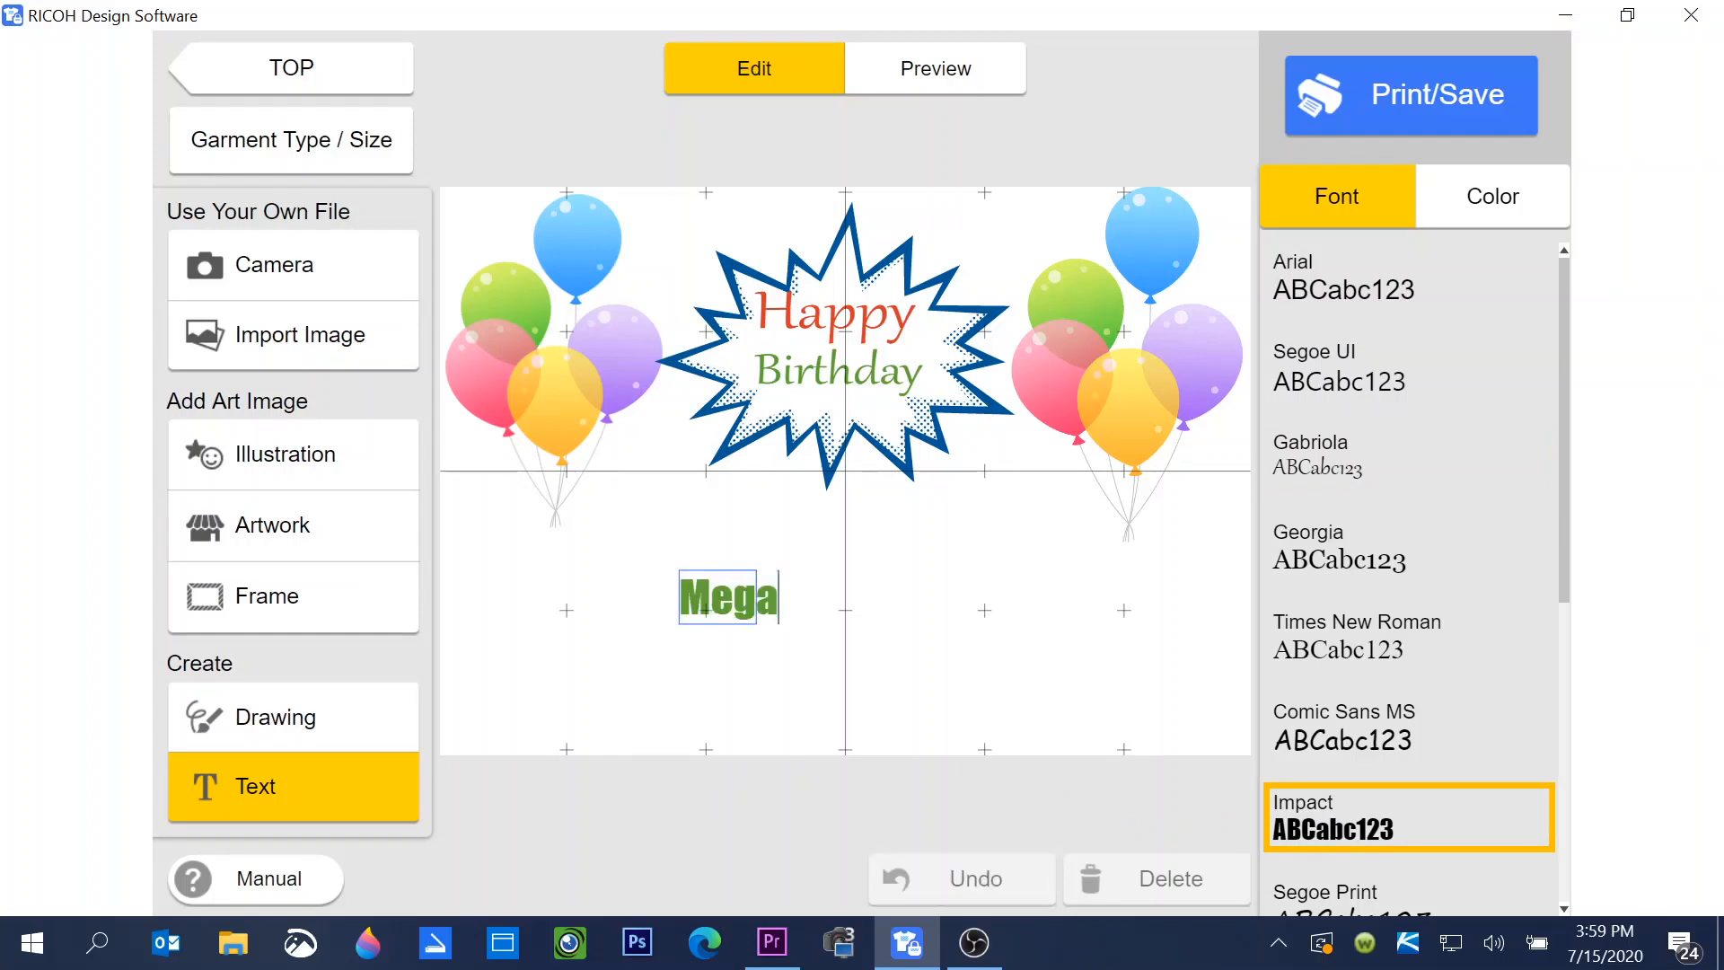
type("n")
left_click(805, 628)
Enlarge Megan to span the canvas width beneath the starburst and centre it
mouse_move(803, 576)
left_mouse_down()
mouse_move(974, 613)
mouse_move(964, 661)
mouse_move(862, 653)
mouse_move(839, 632)
left_mouse_up()
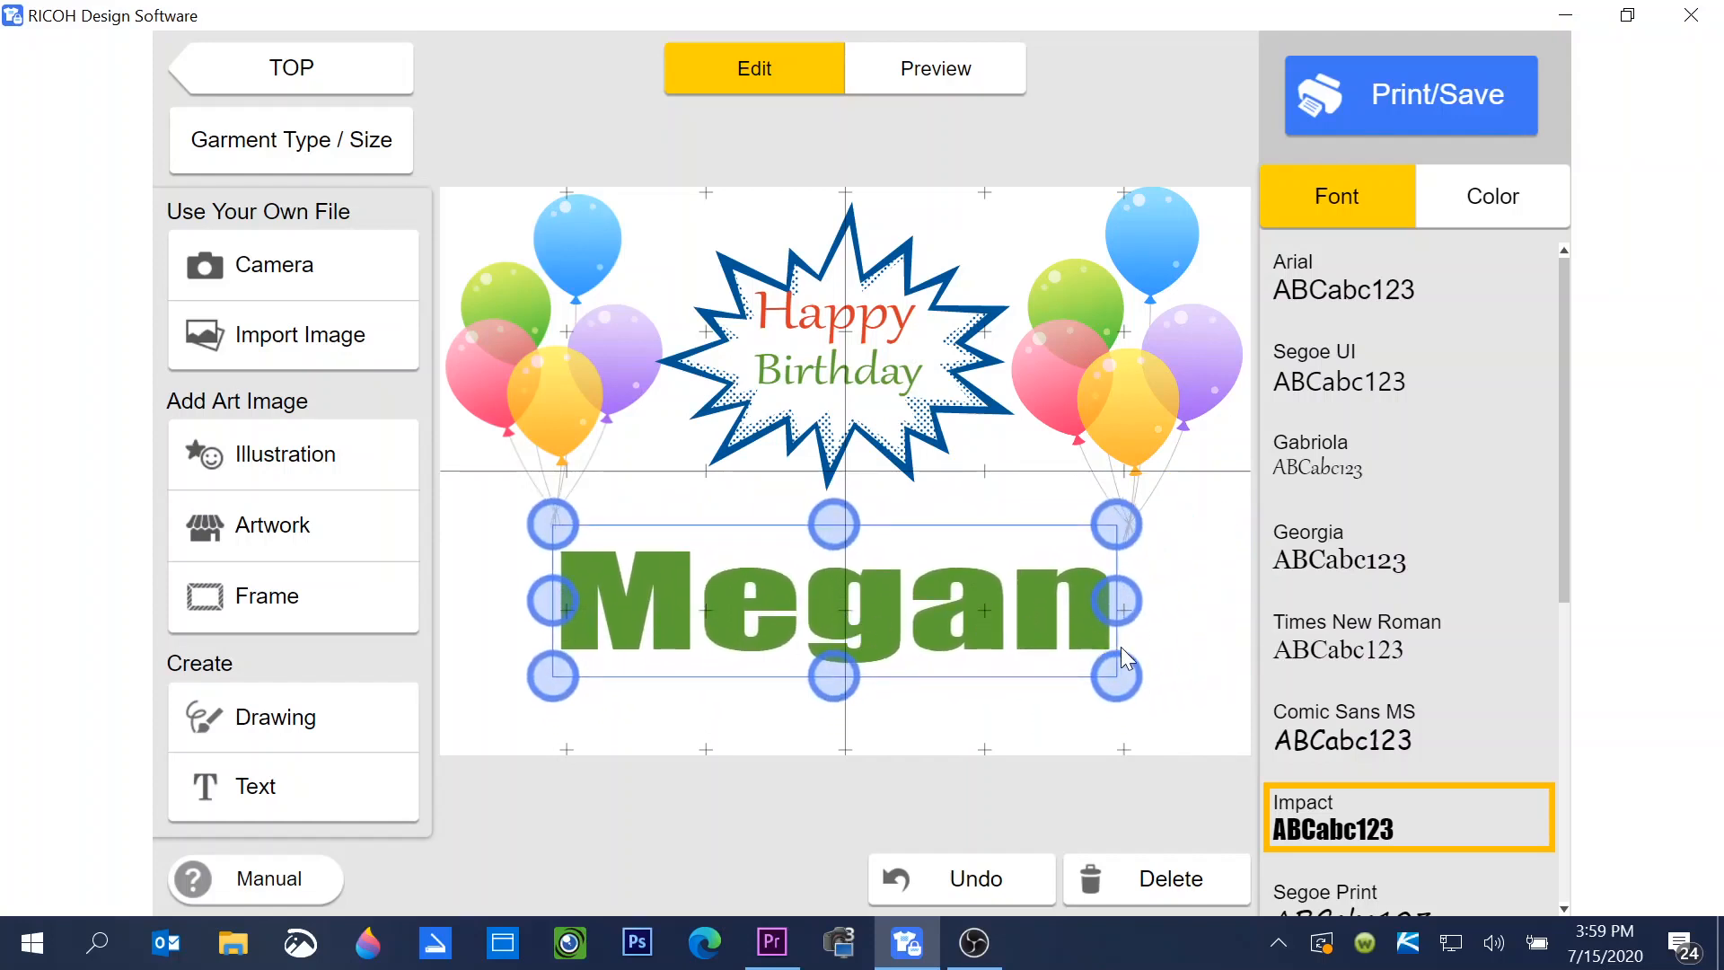
left_click_drag(1113, 674, 1205, 717)
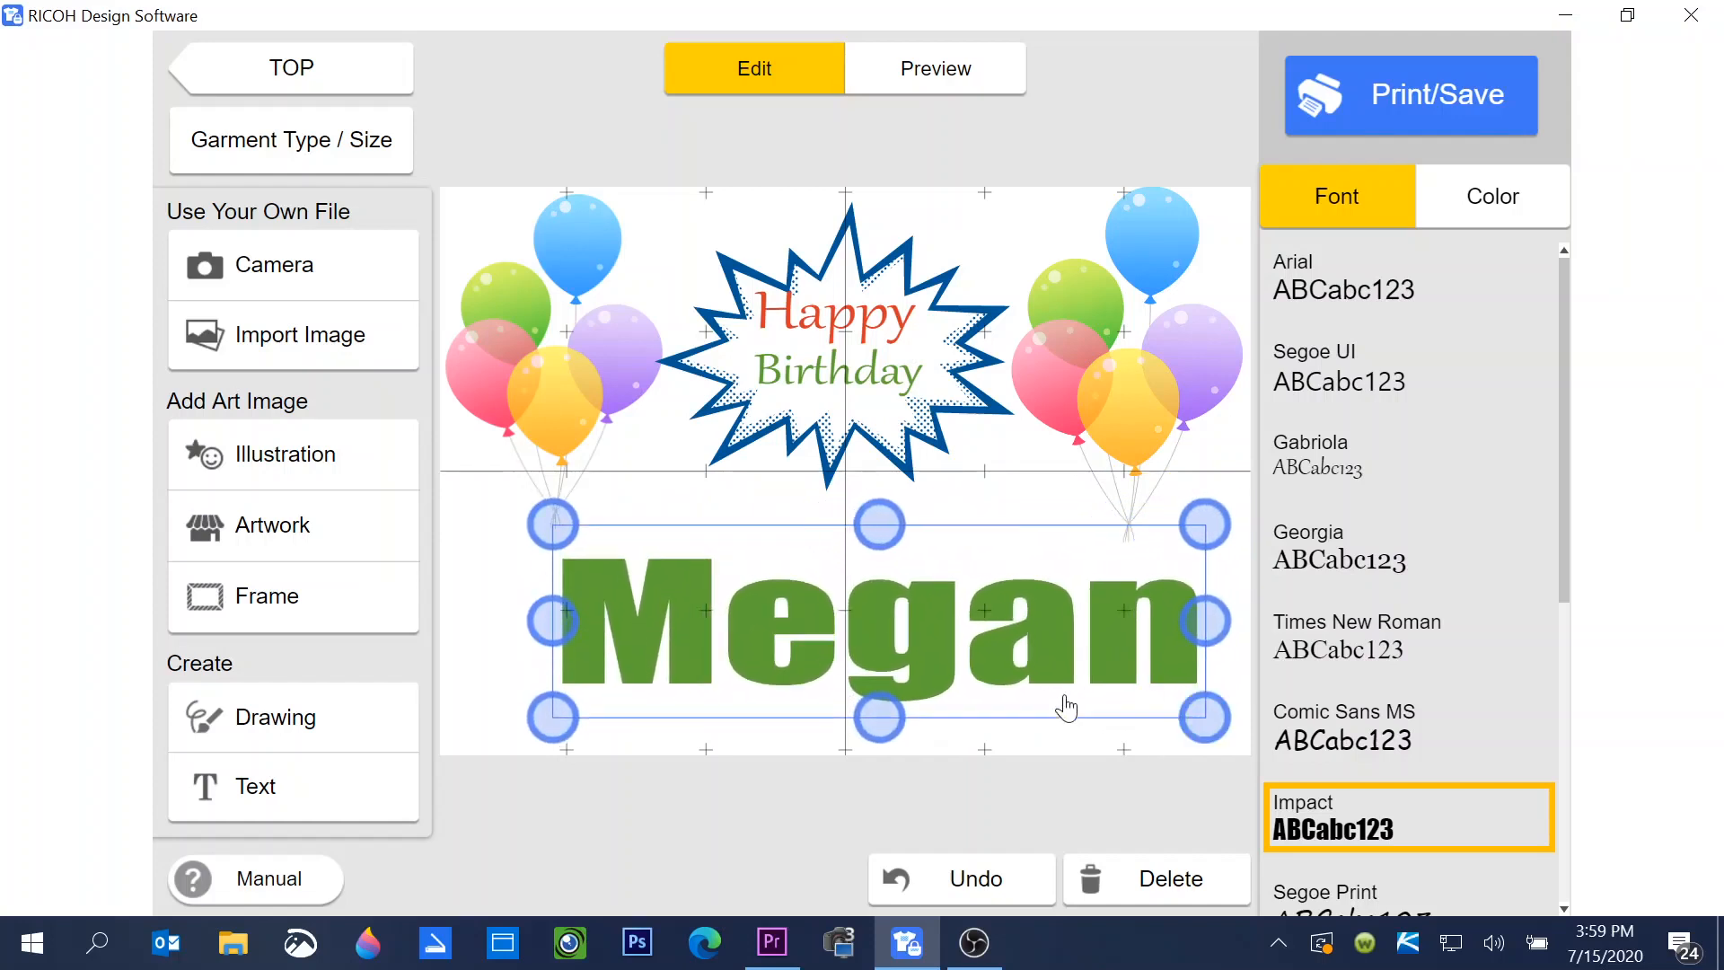
left_click_drag(1001, 670, 985, 664)
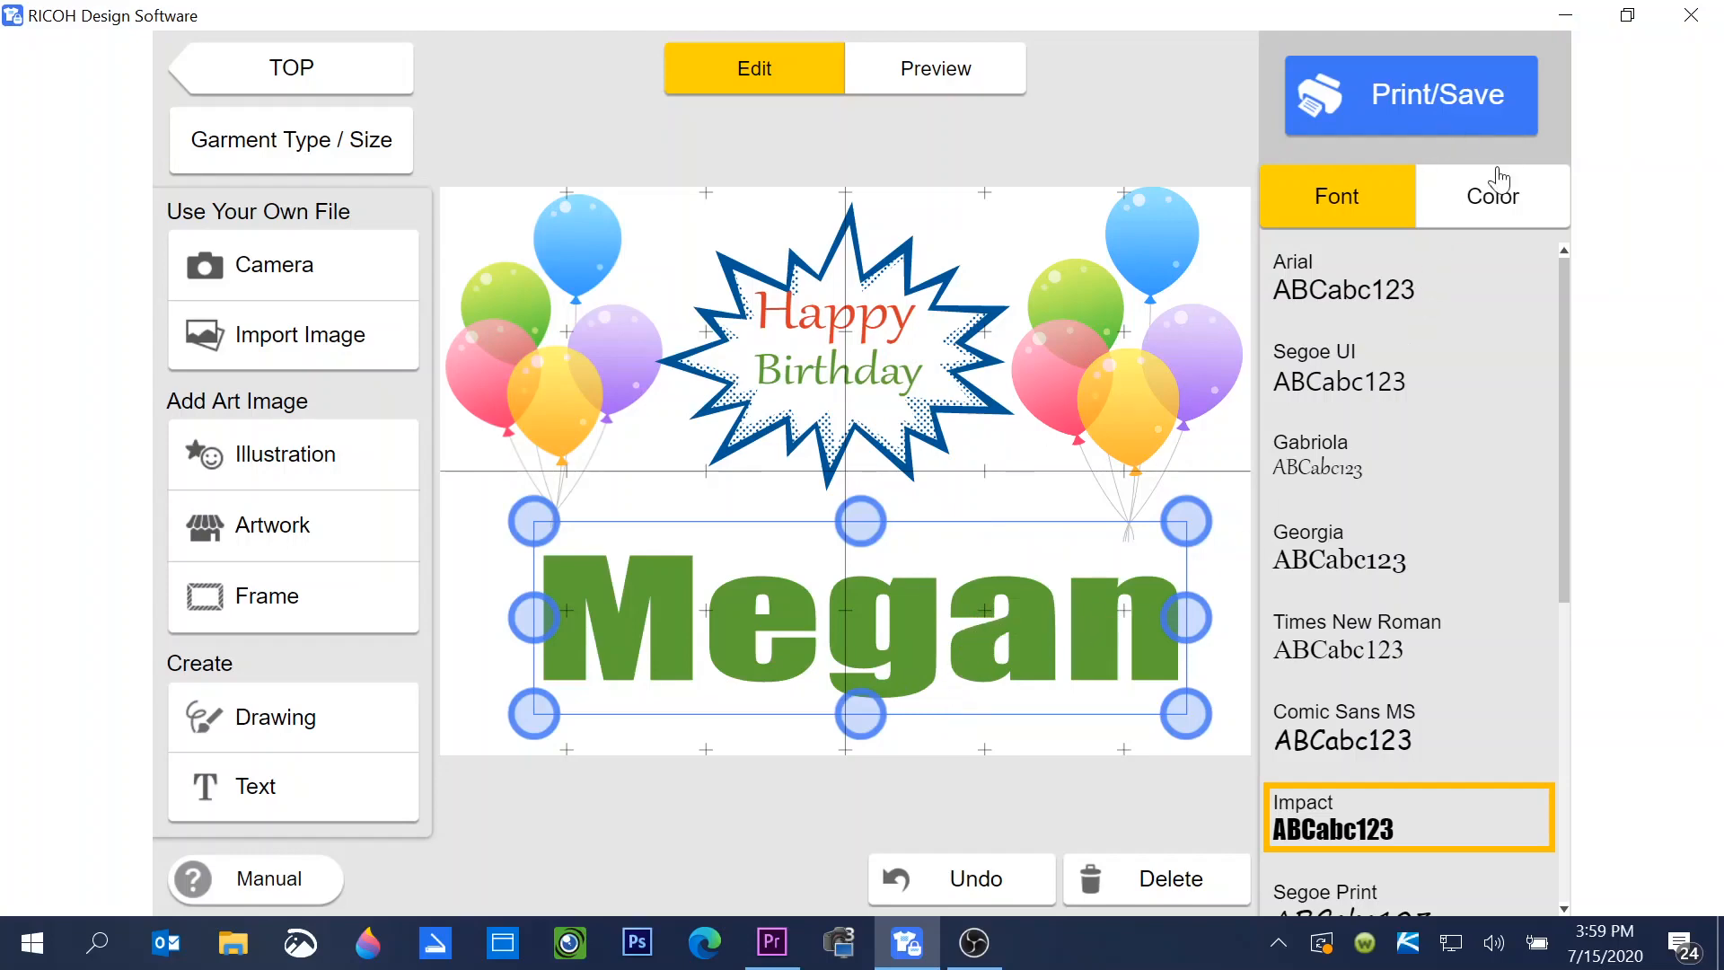
left_click(1486, 200)
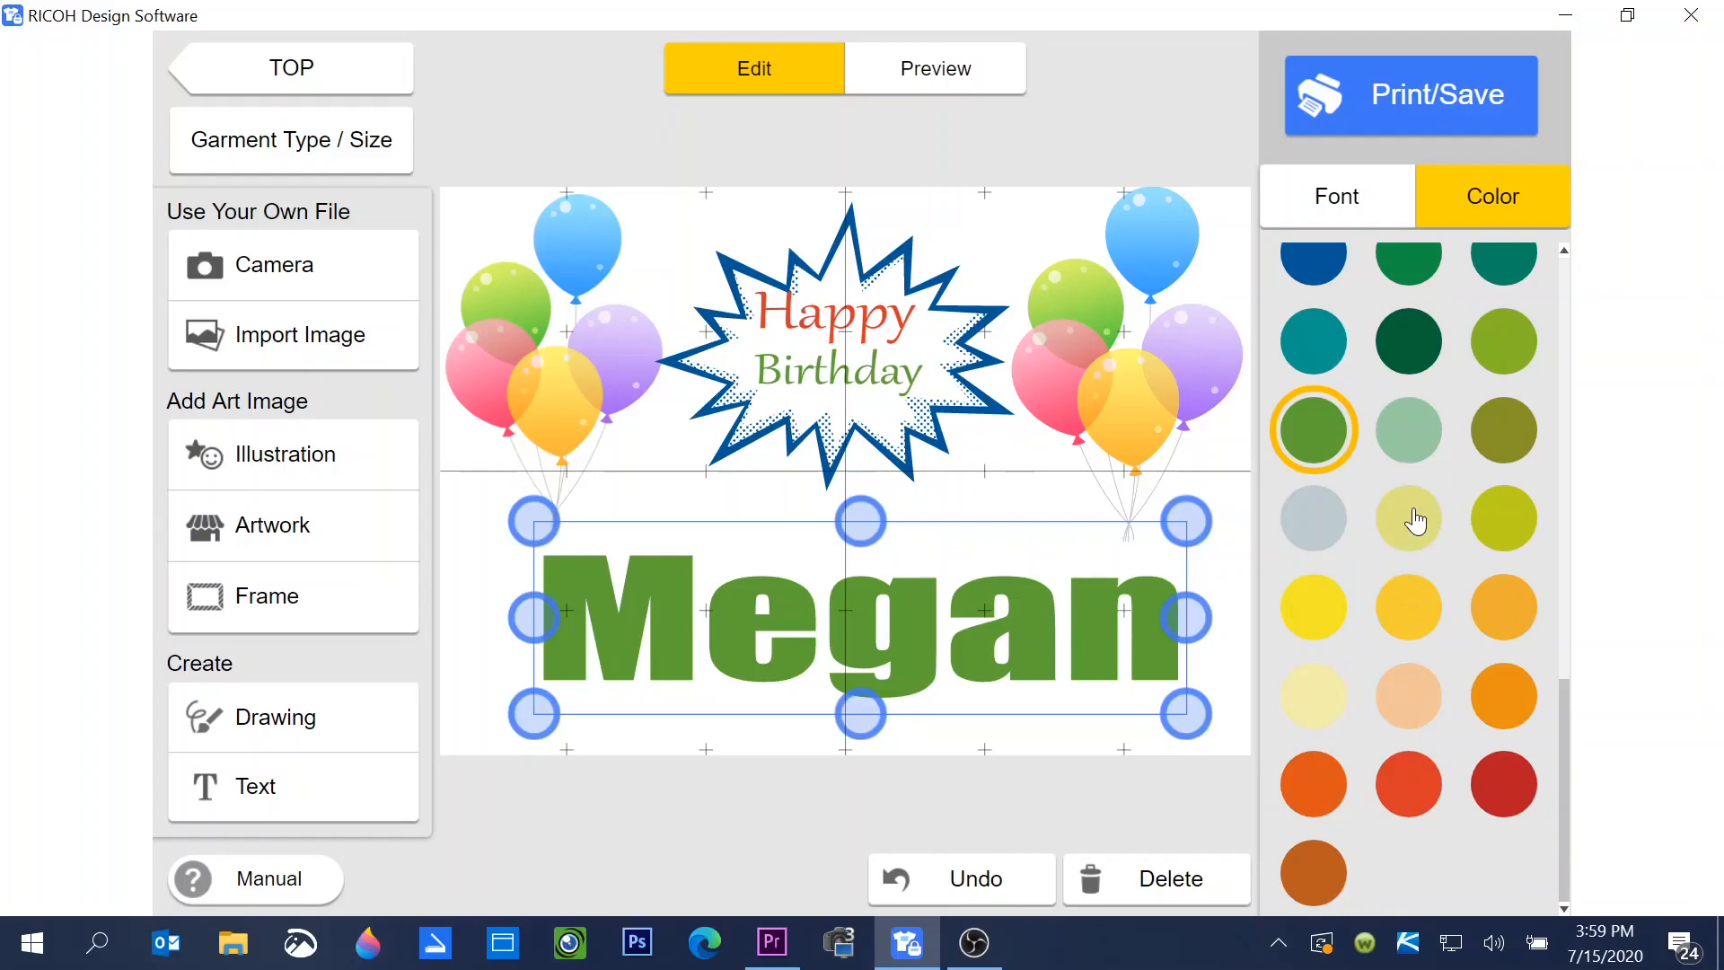
scroll(1414, 519, "up", 2)
scroll(1414, 520, "up", 2)
scroll(1415, 520, "up", 2)
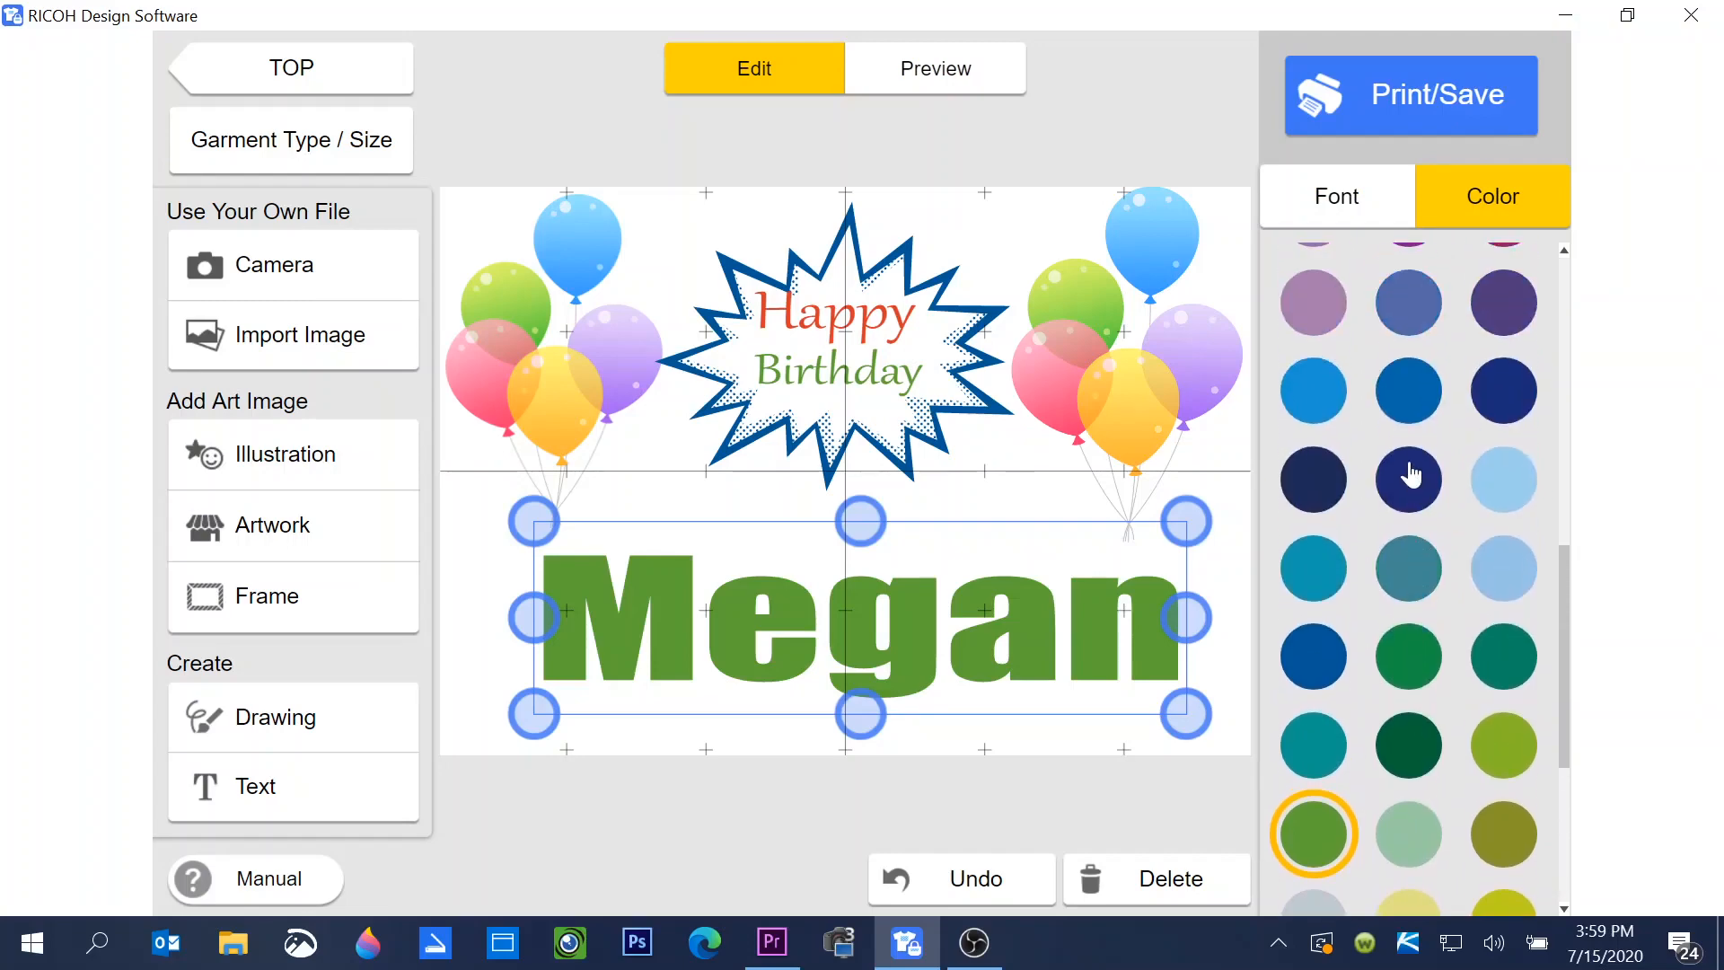
scroll(1410, 475, "up", 3)
left_click(1312, 655)
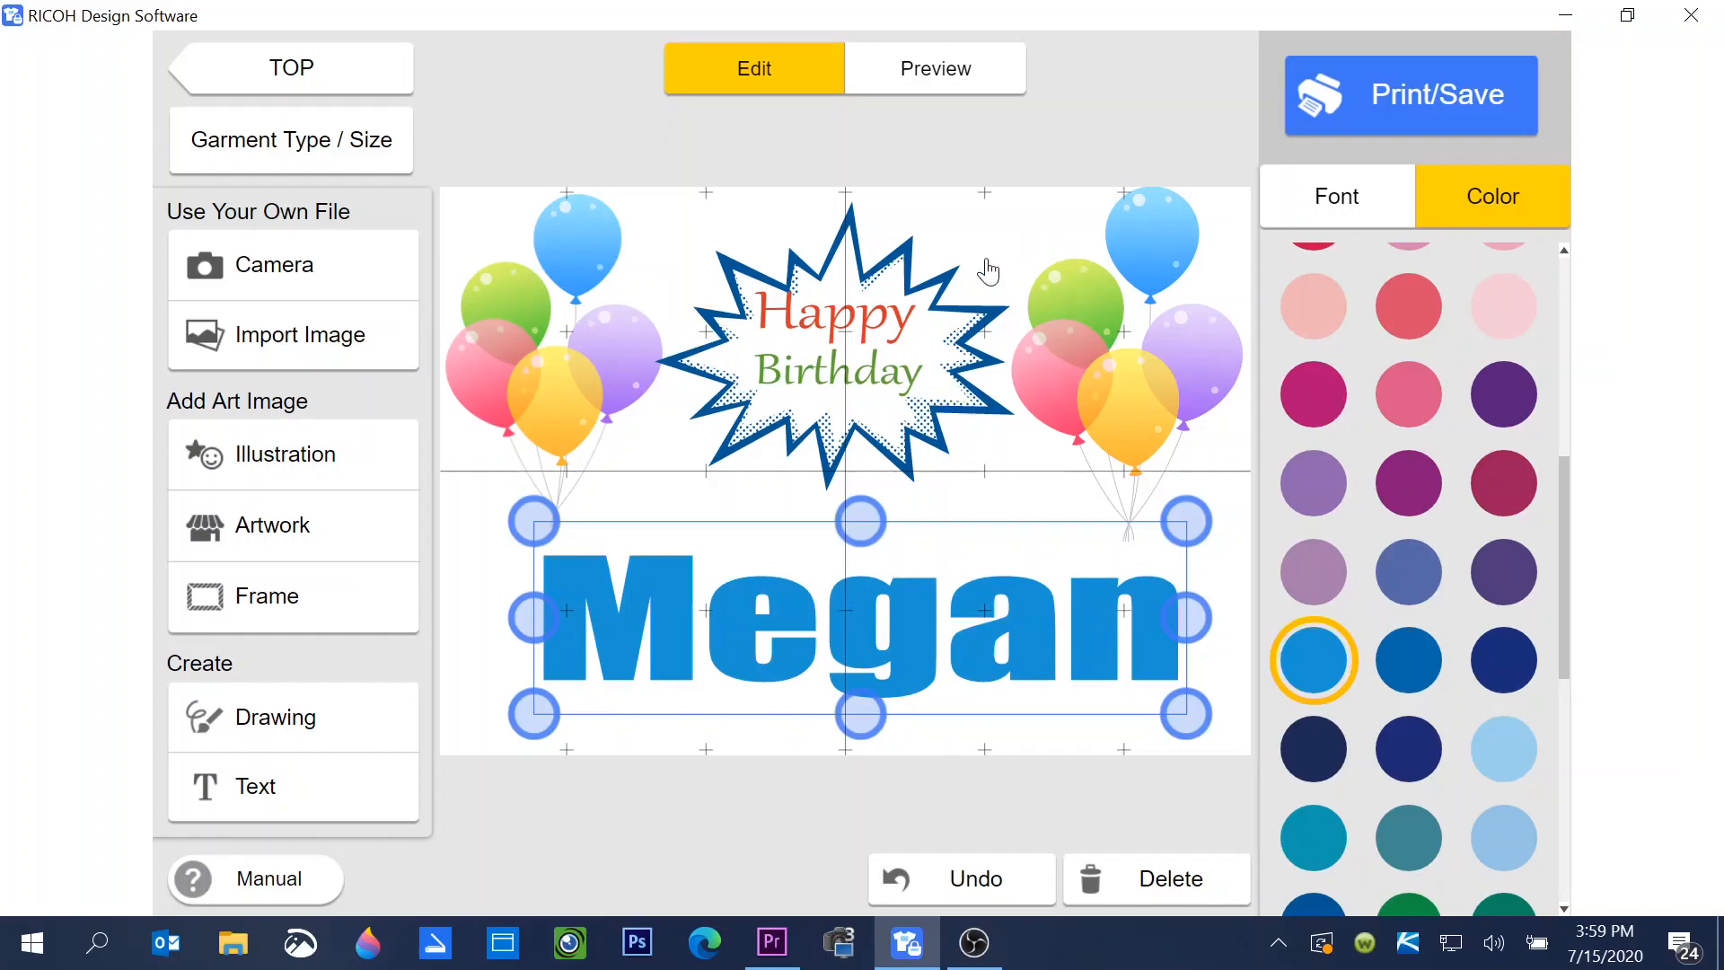
left_click(926, 75)
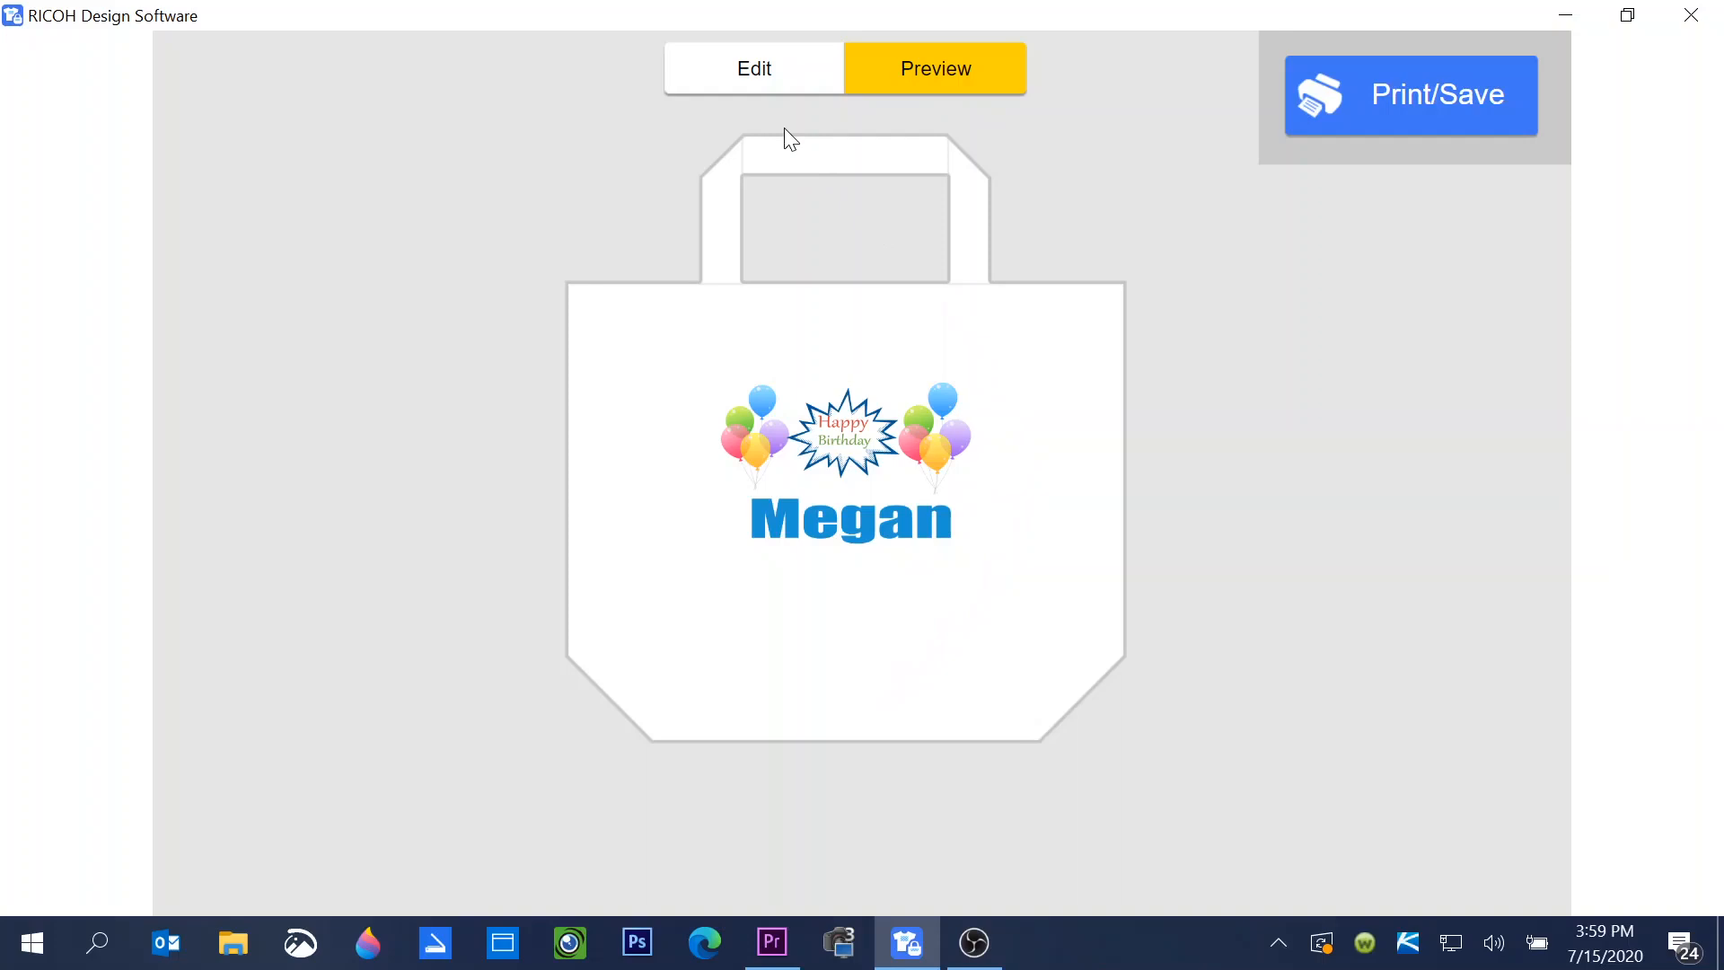
left_click(763, 78)
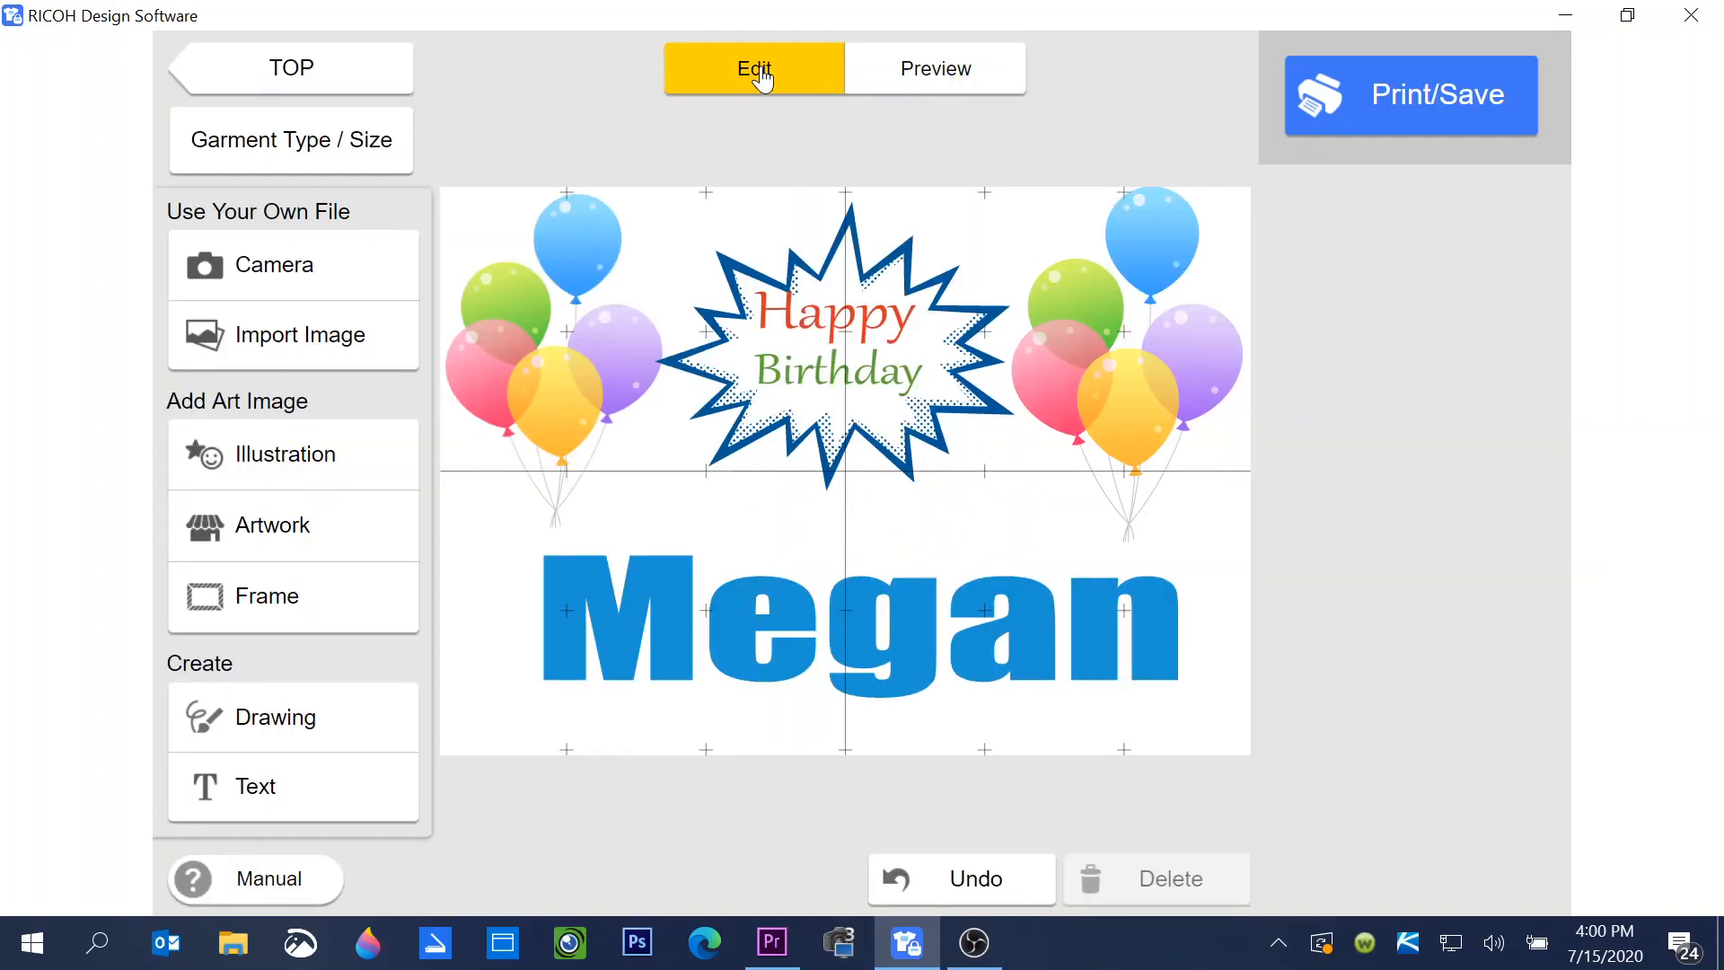
Select the left balloons image and try Auto Adjustment and Blur Edges, leaving both off
left_click(875, 442)
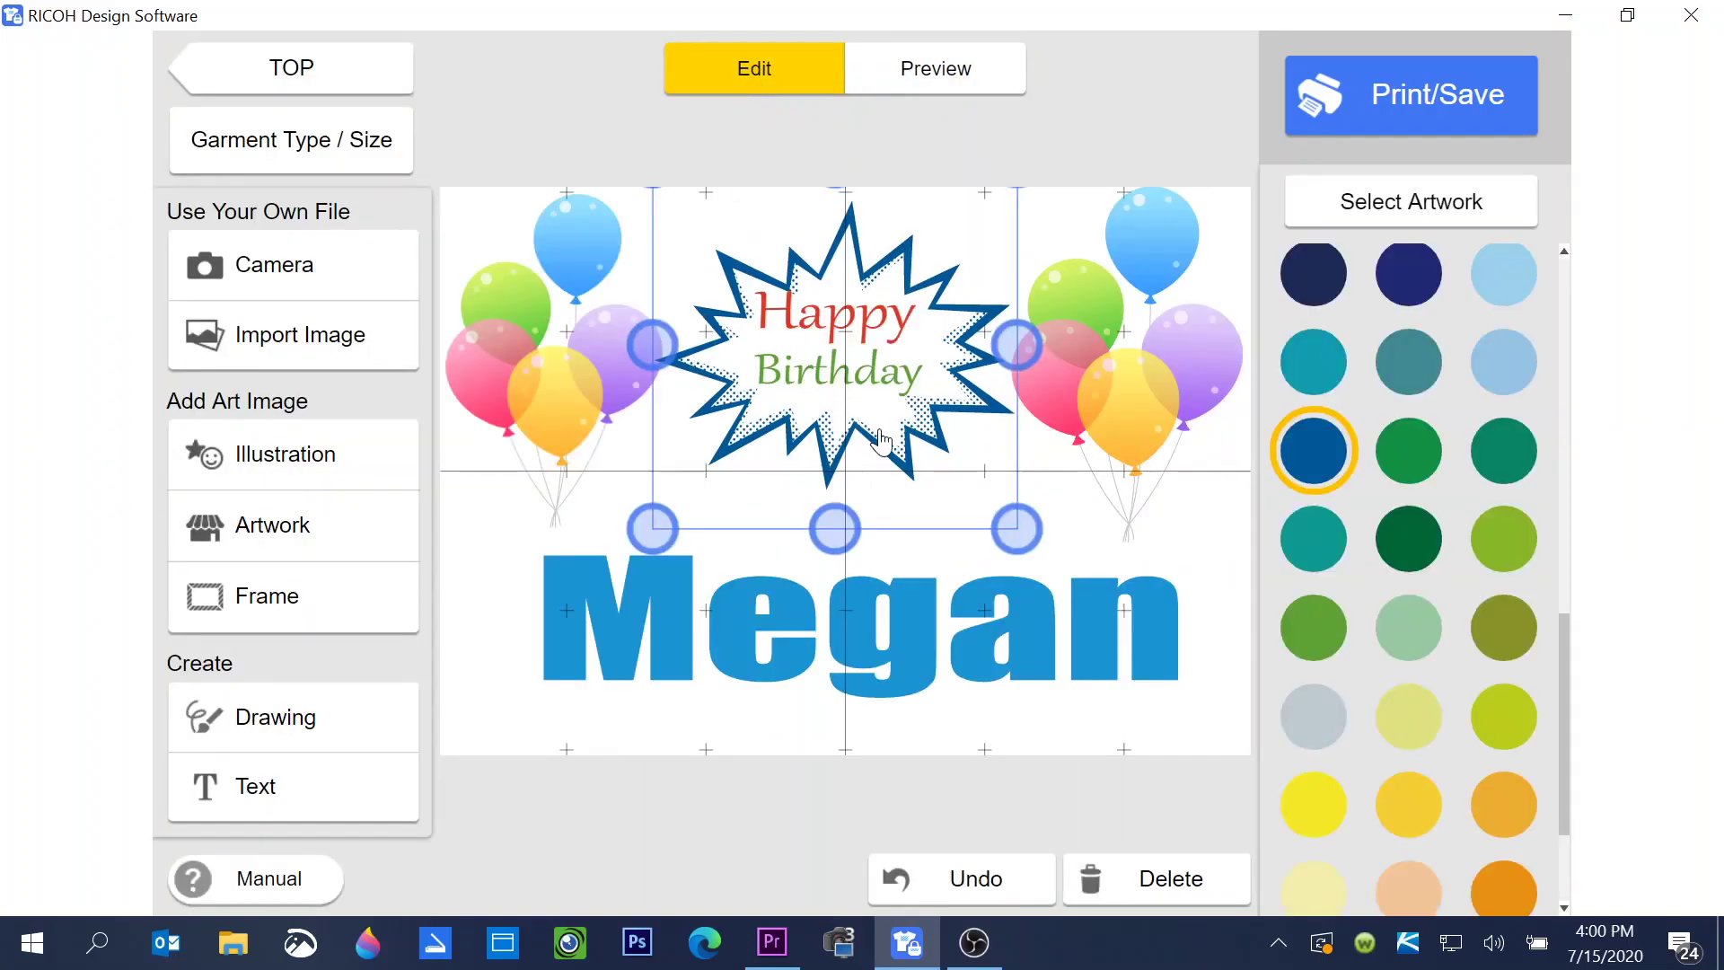
left_click(557, 364)
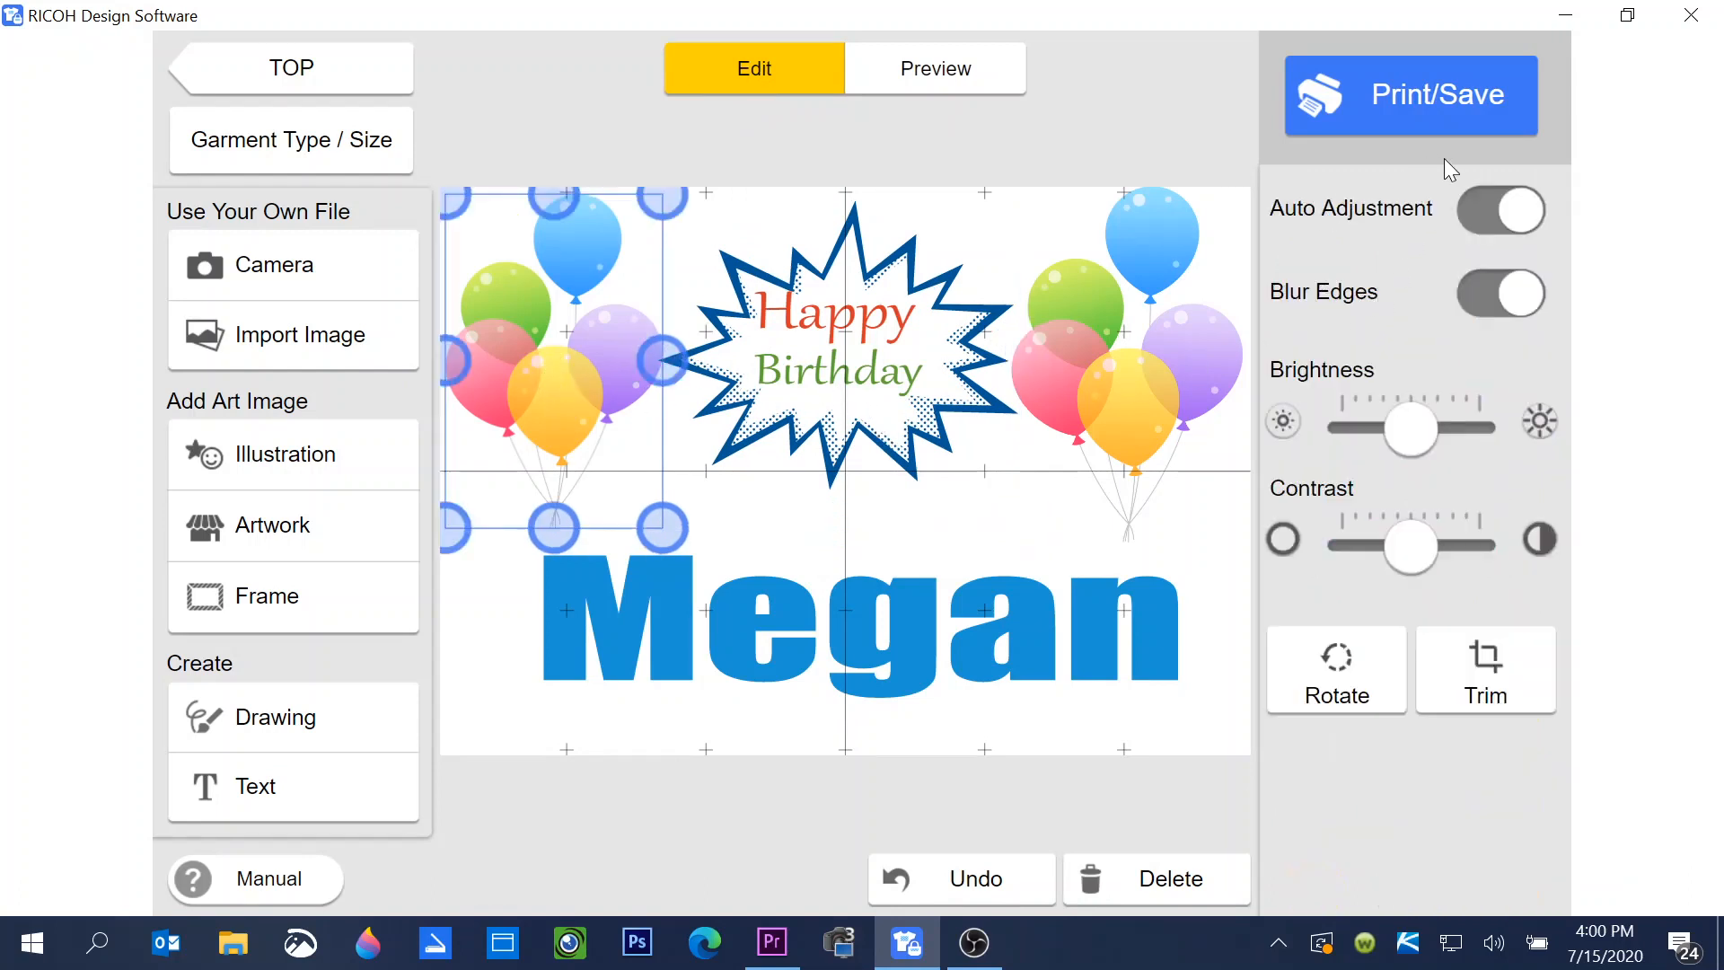
left_click(1519, 220)
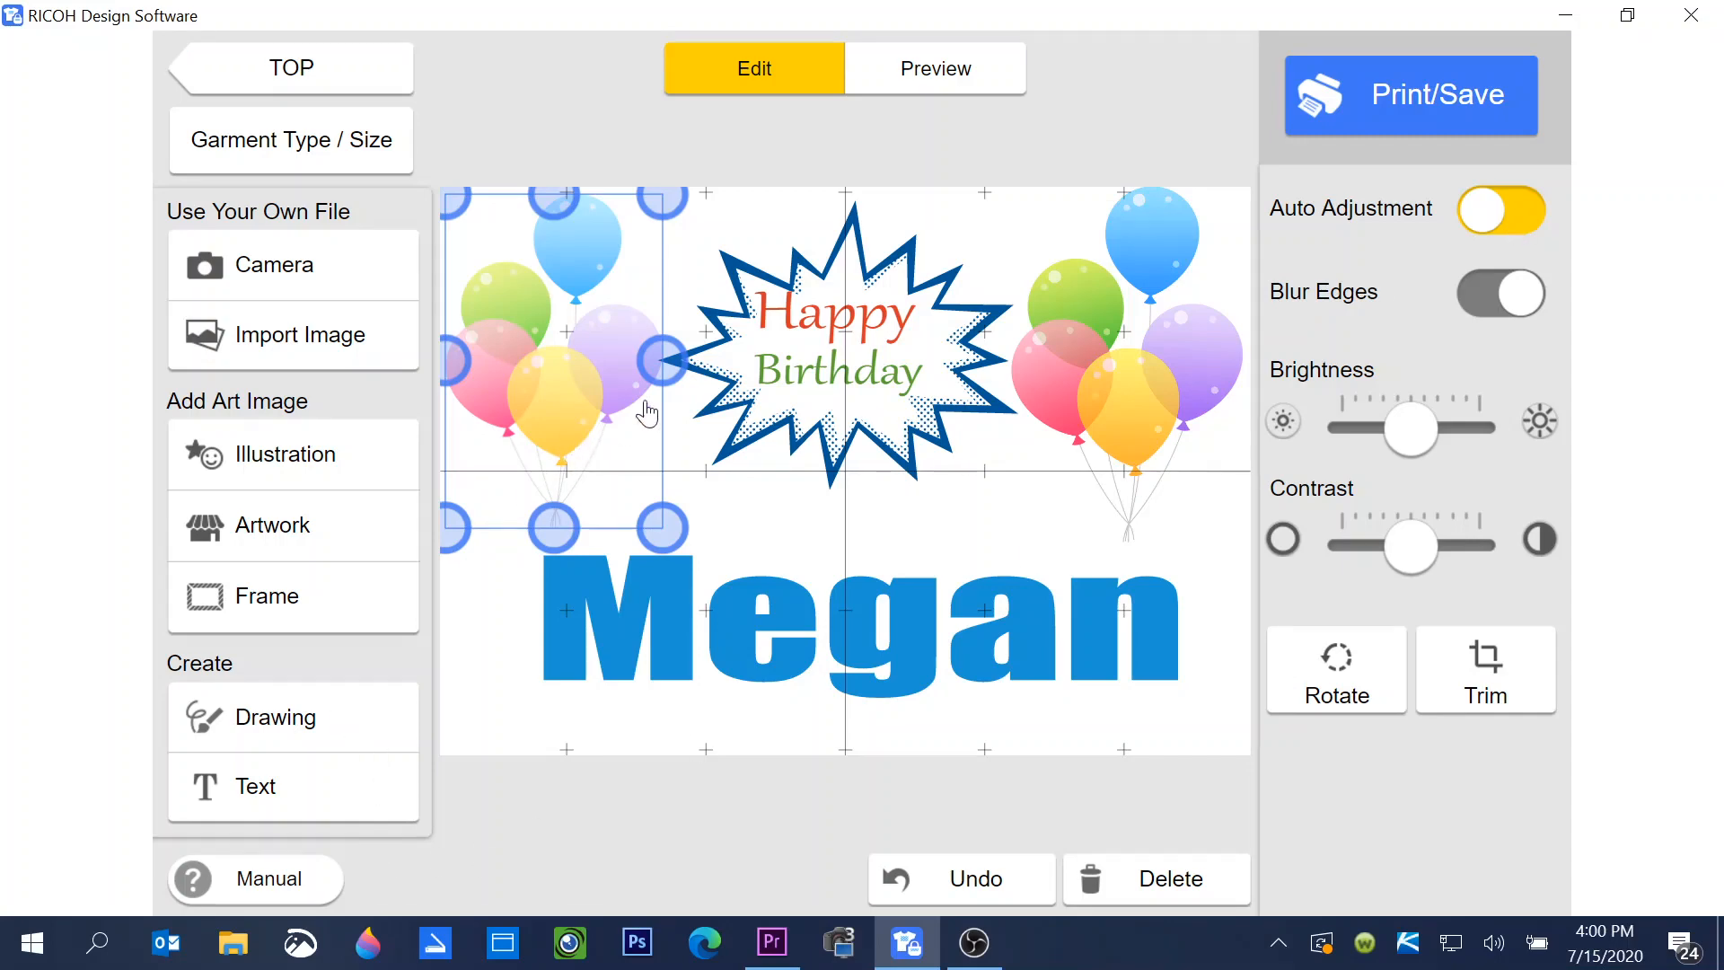
left_click(1486, 216)
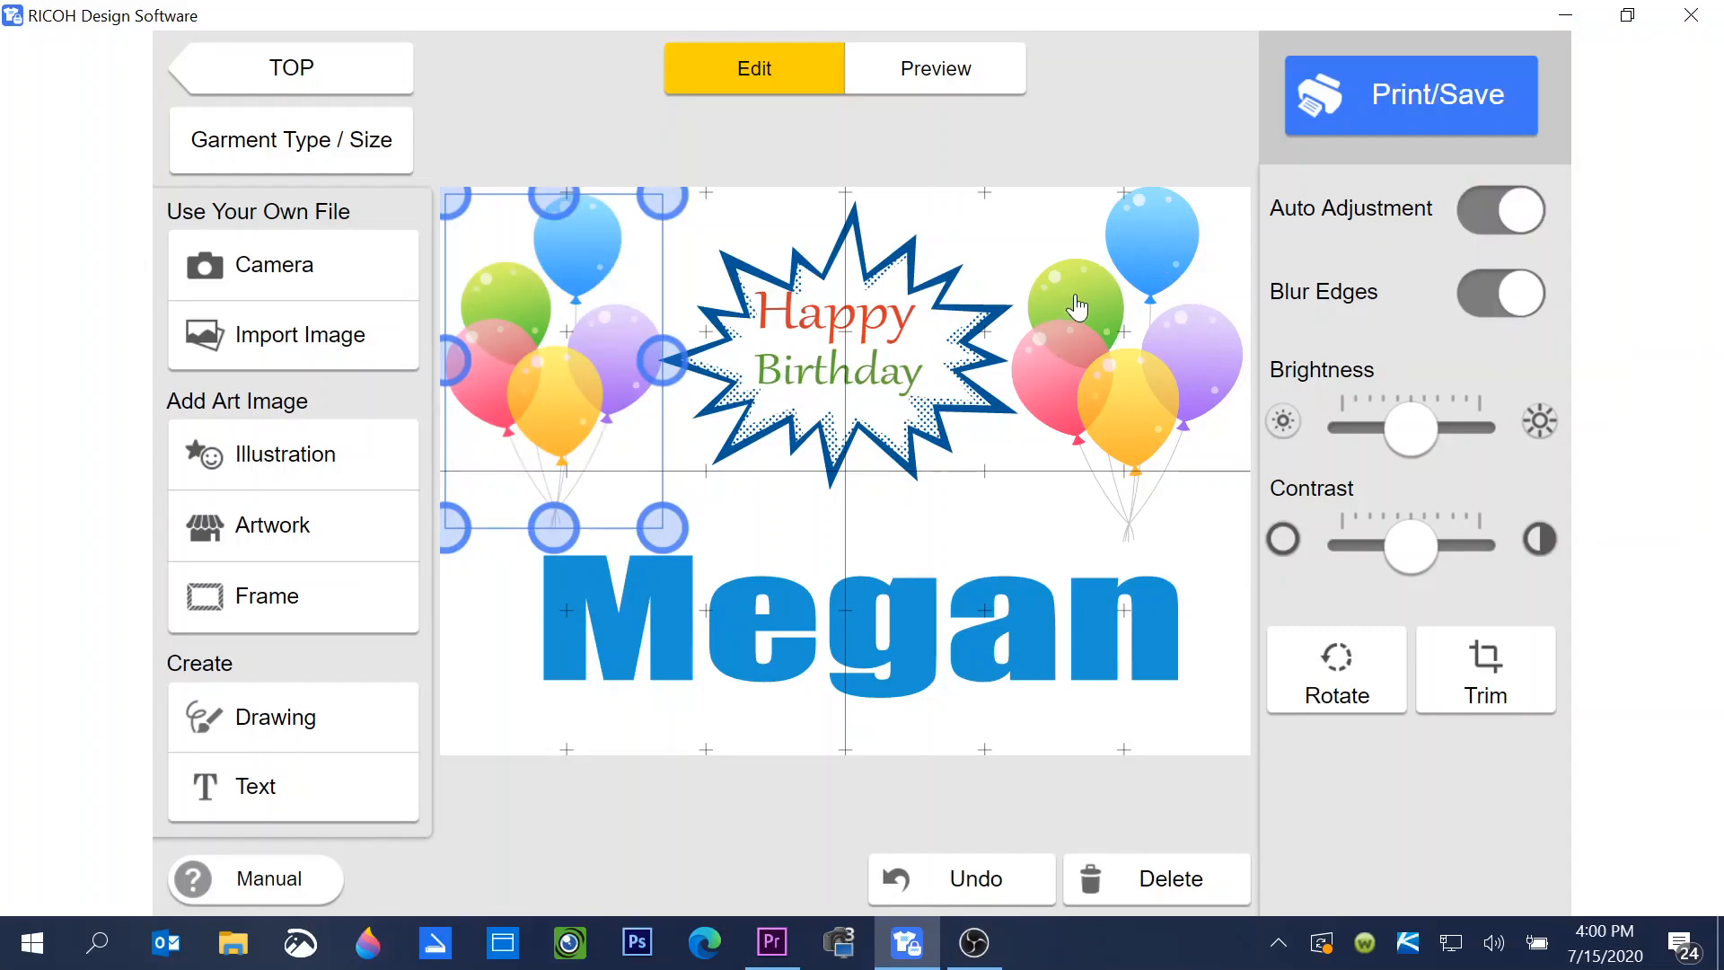
left_click(1507, 292)
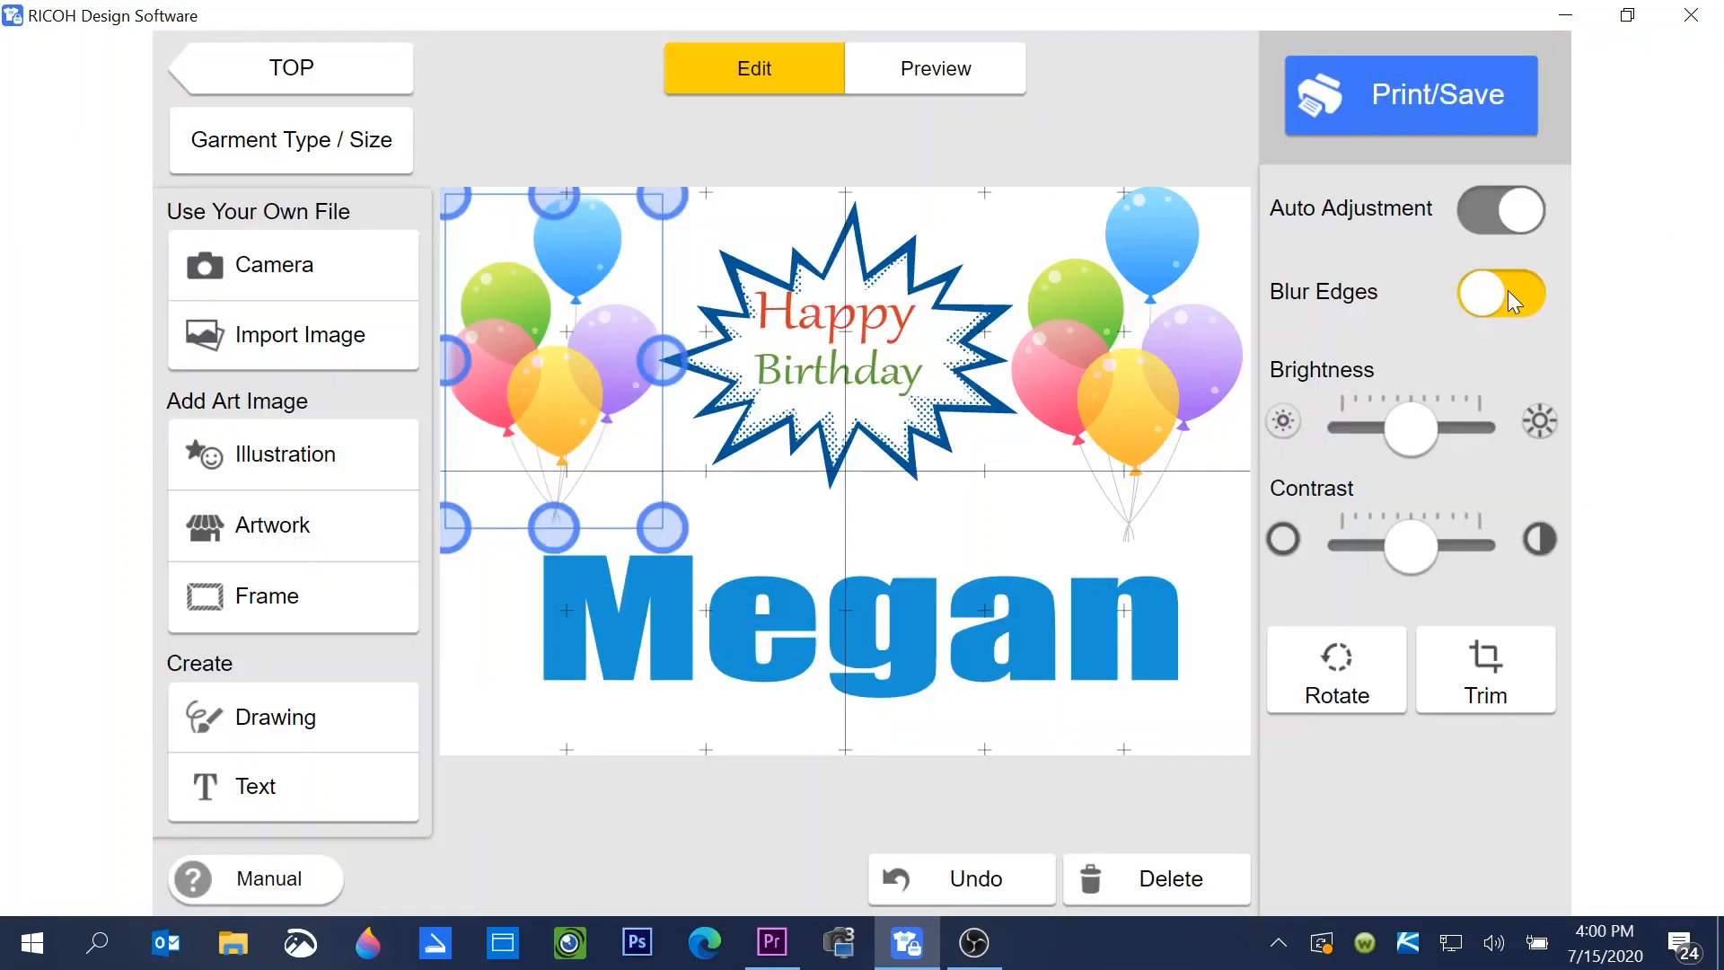
left_click(1502, 292)
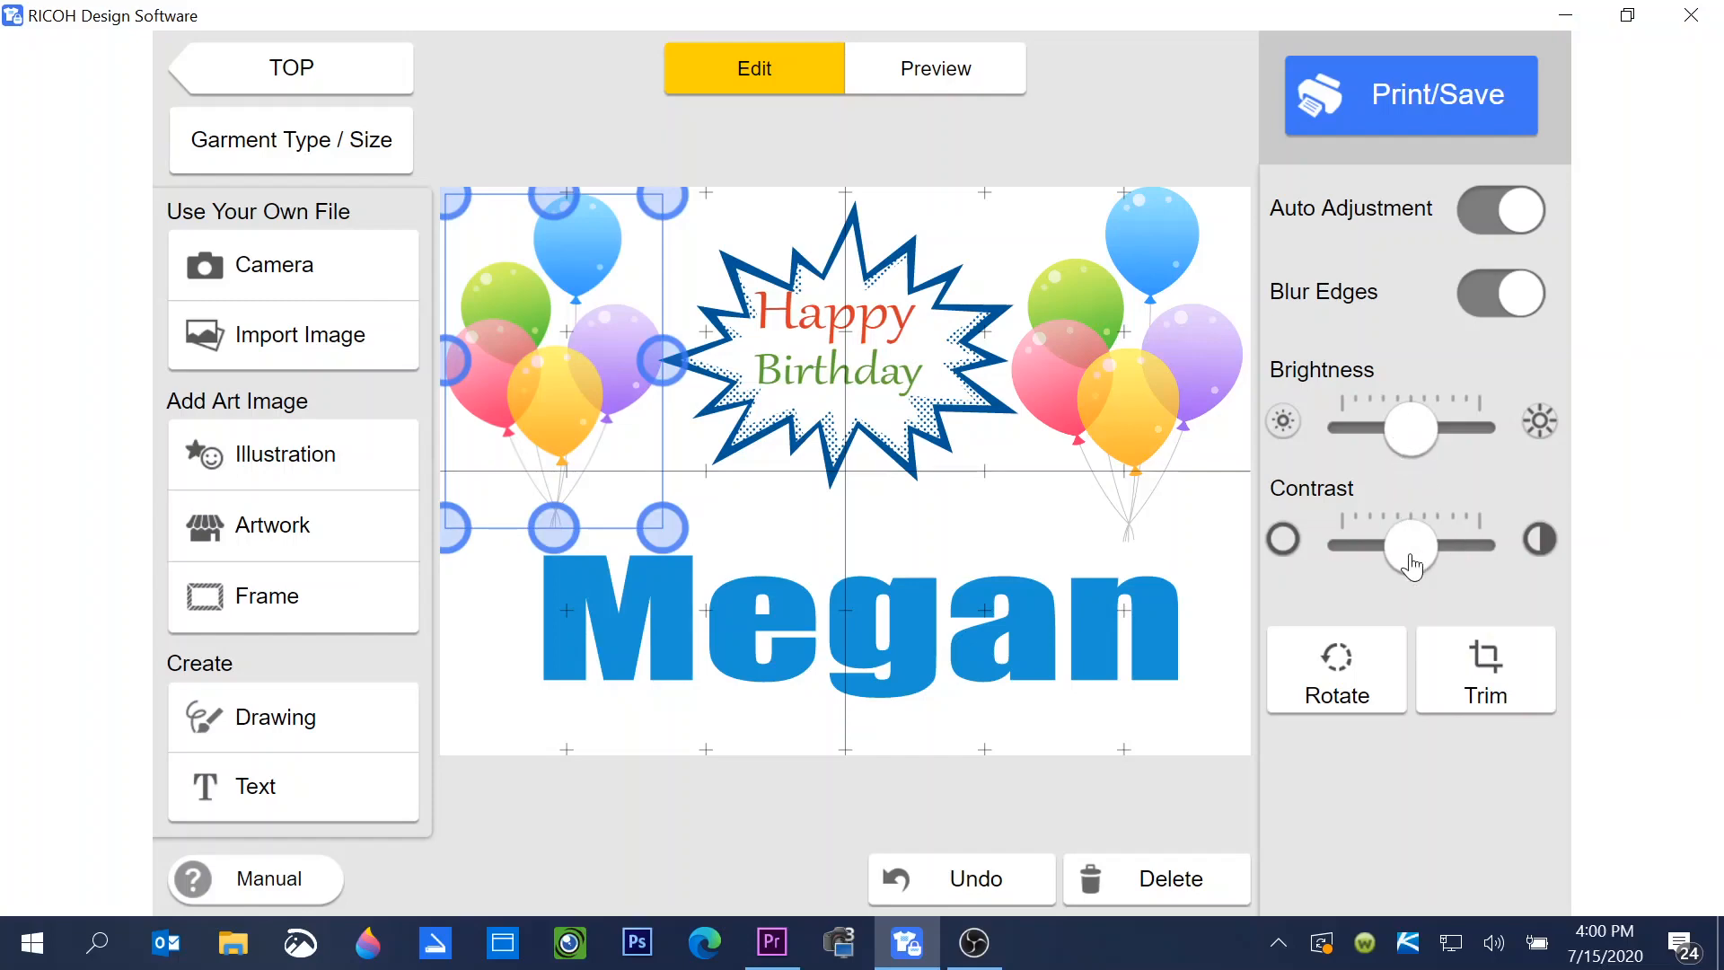
Raise the contrast of the left and right balloon clusters, and nudge the right one's brightness
left_click_drag(1412, 547, 1481, 547)
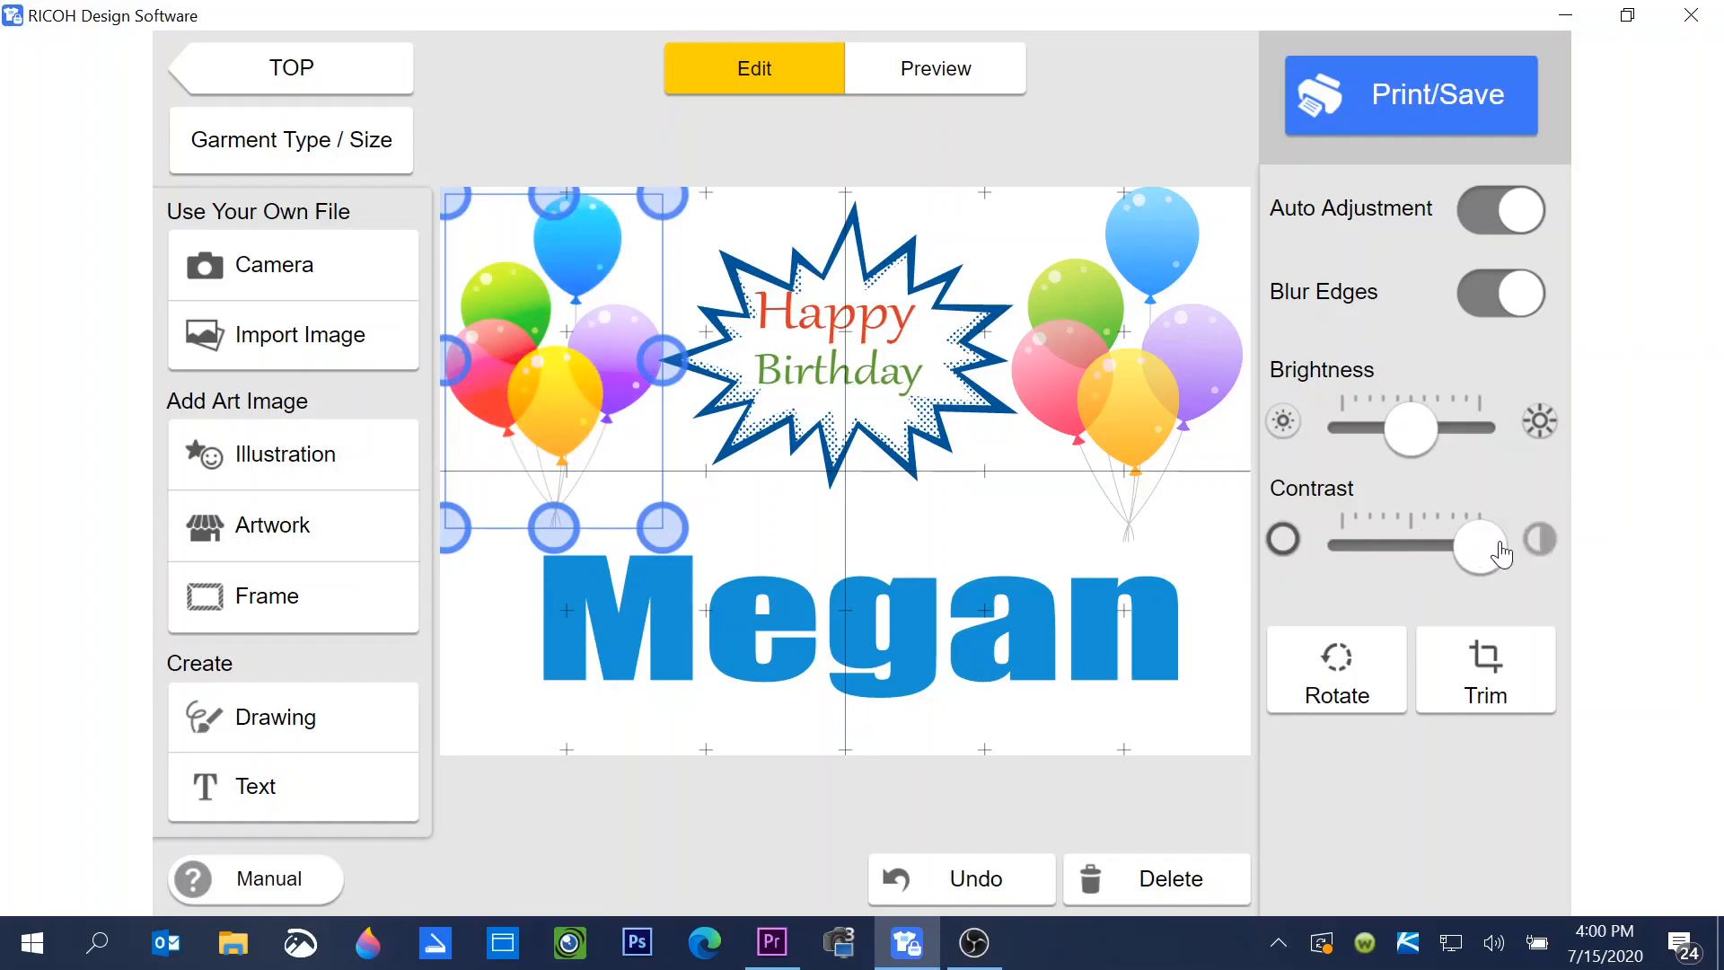
mouse_move(1482, 546)
left_mouse_down()
mouse_move(1343, 548)
mouse_move(1481, 545)
left_mouse_up()
left_click(1135, 375)
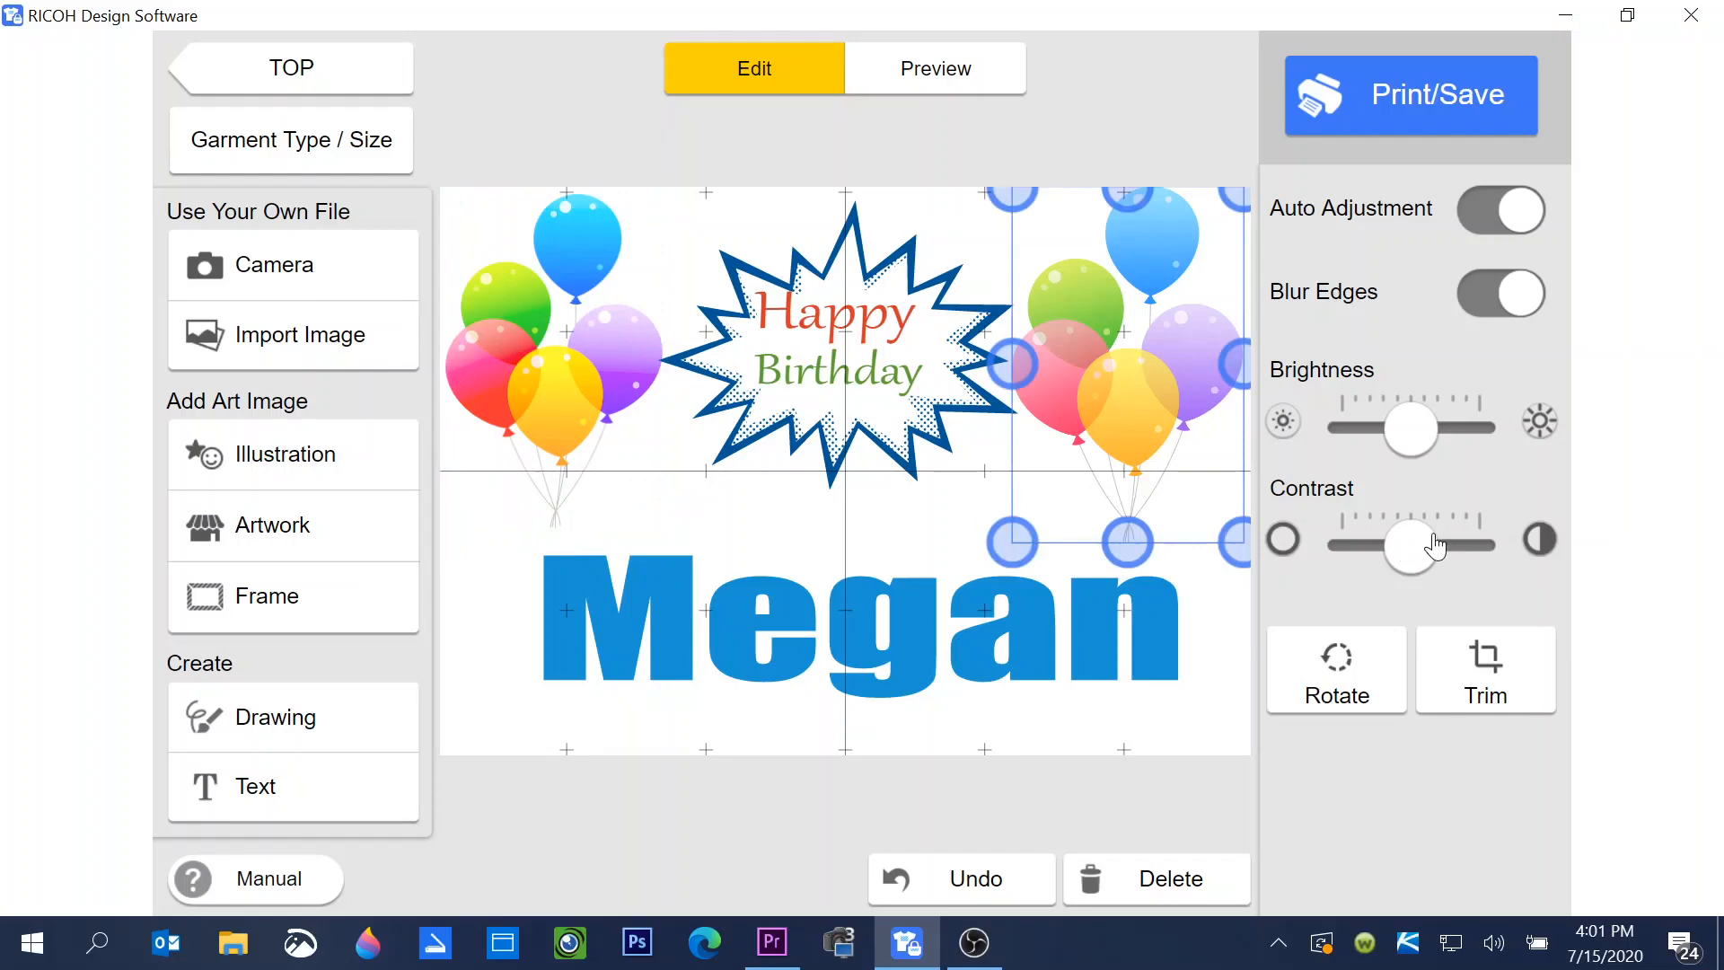
left_click_drag(1405, 545, 1488, 546)
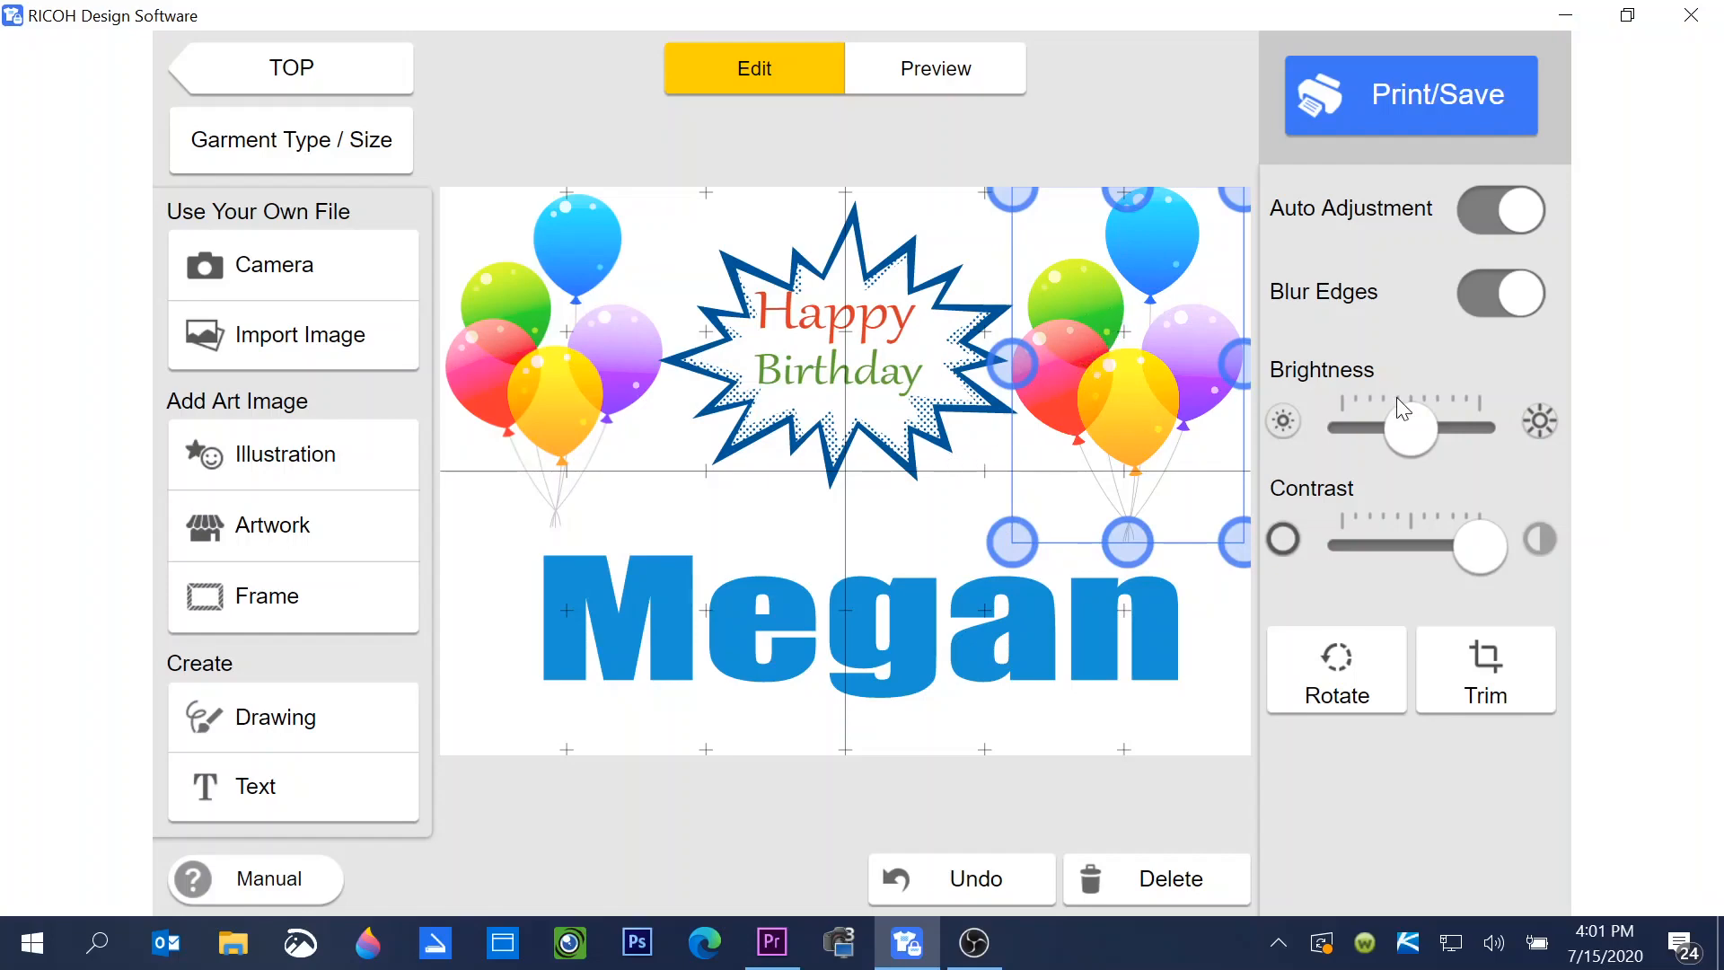
mouse_move(1409, 432)
left_mouse_down()
mouse_move(1503, 432)
mouse_move(1340, 431)
mouse_move(1427, 432)
mouse_move(1412, 432)
left_mouse_up()
left_click(932, 67)
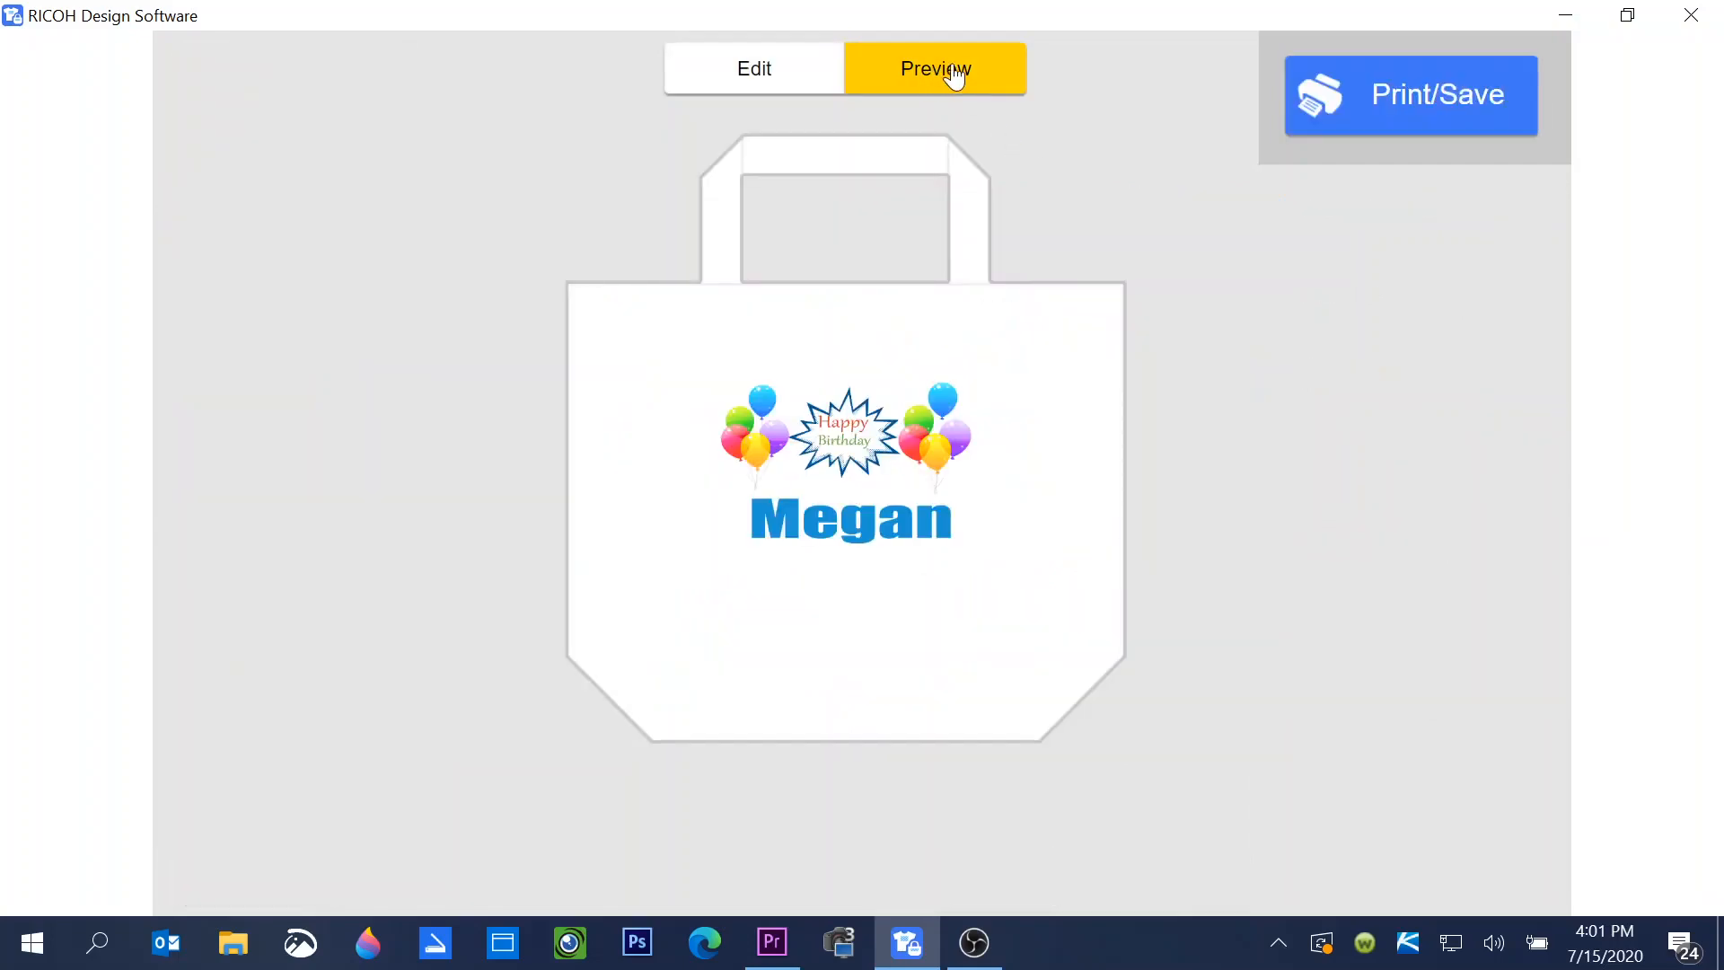
left_click(746, 76)
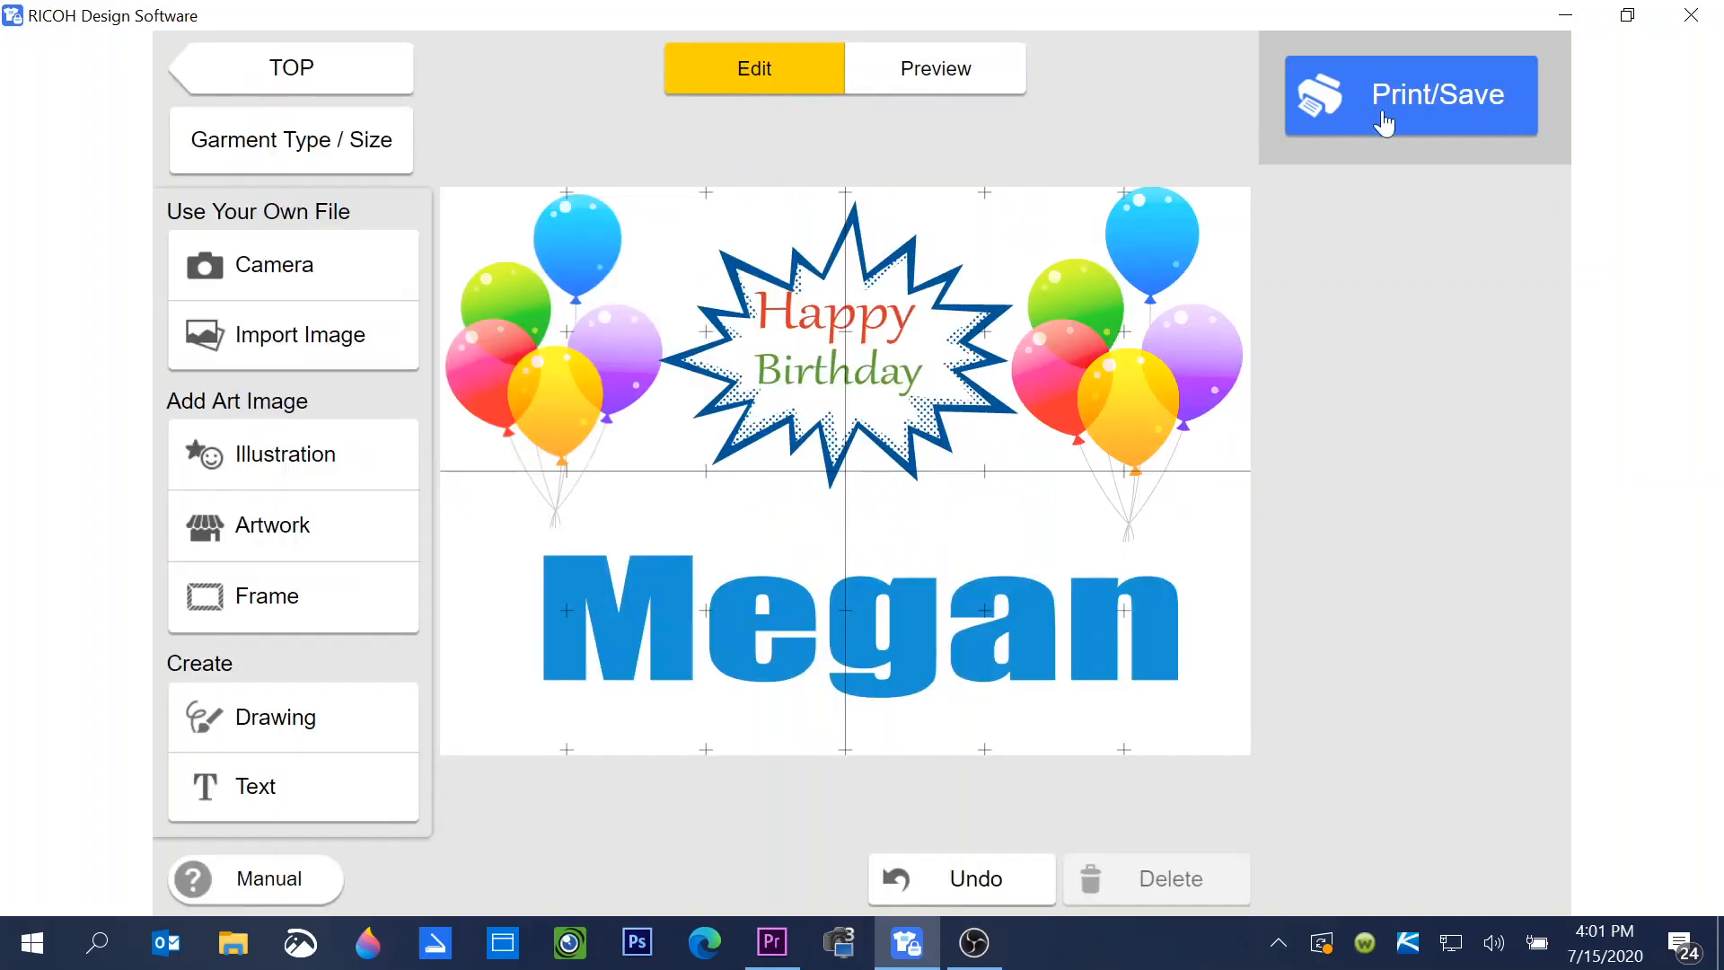
Select Megan and try Georgia and Comic Sans MS before returning it to Impact
left_click(1088, 621)
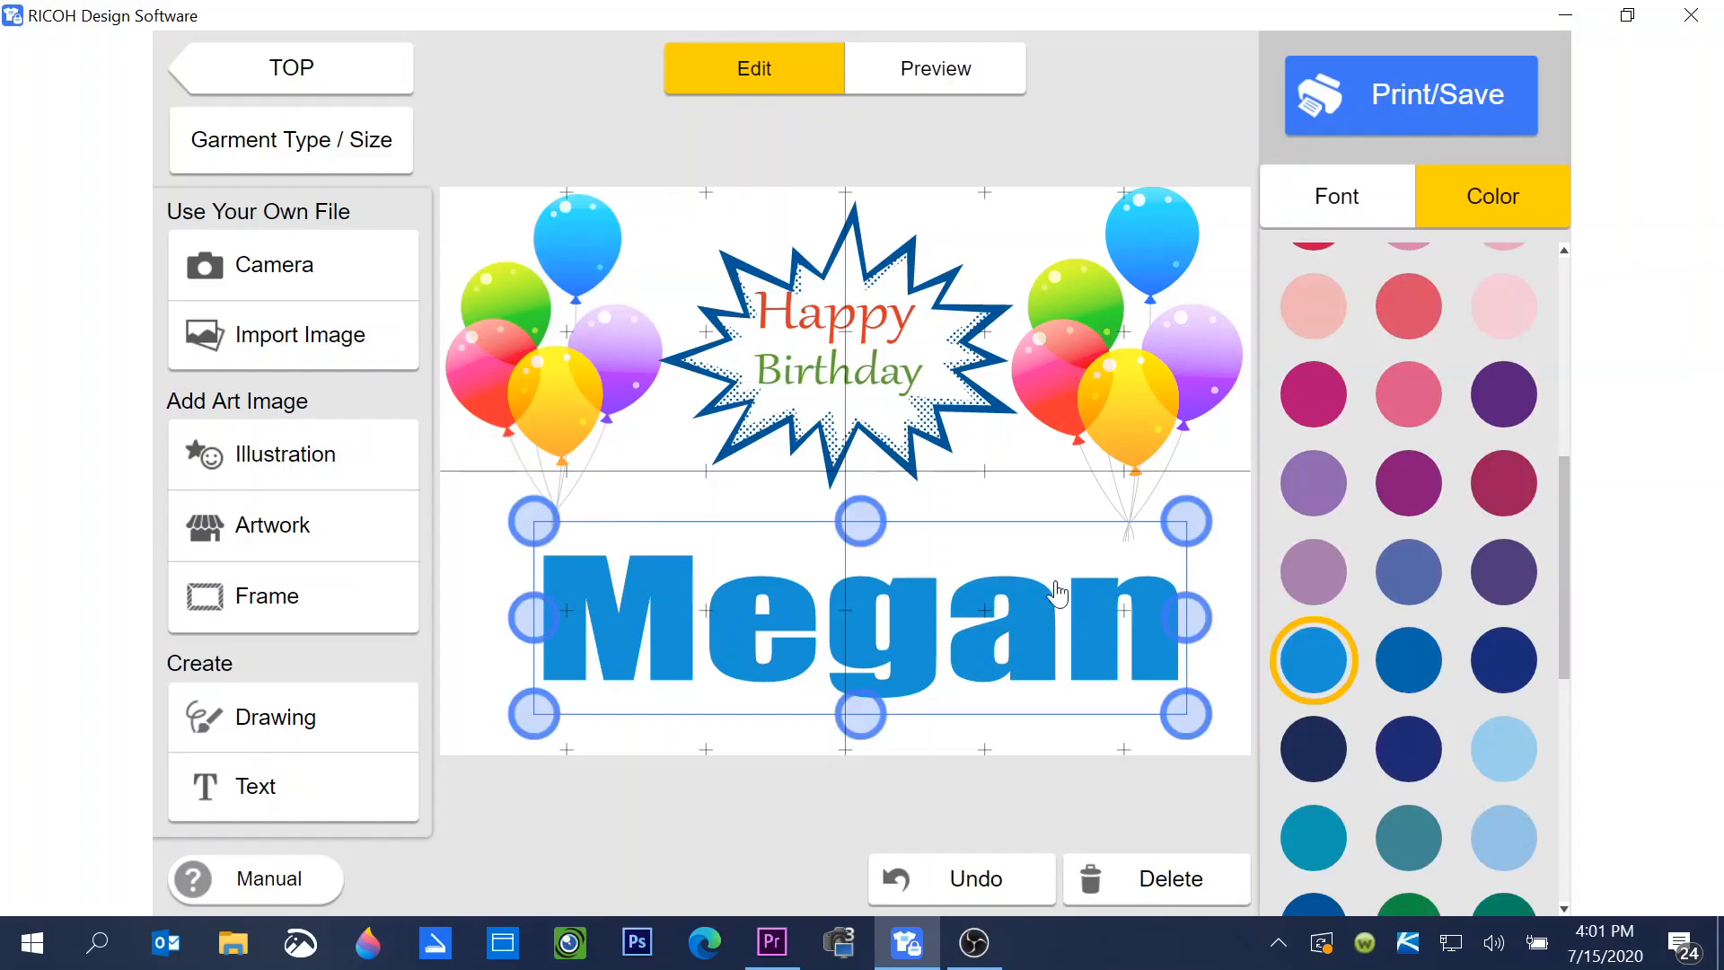
left_click(829, 390)
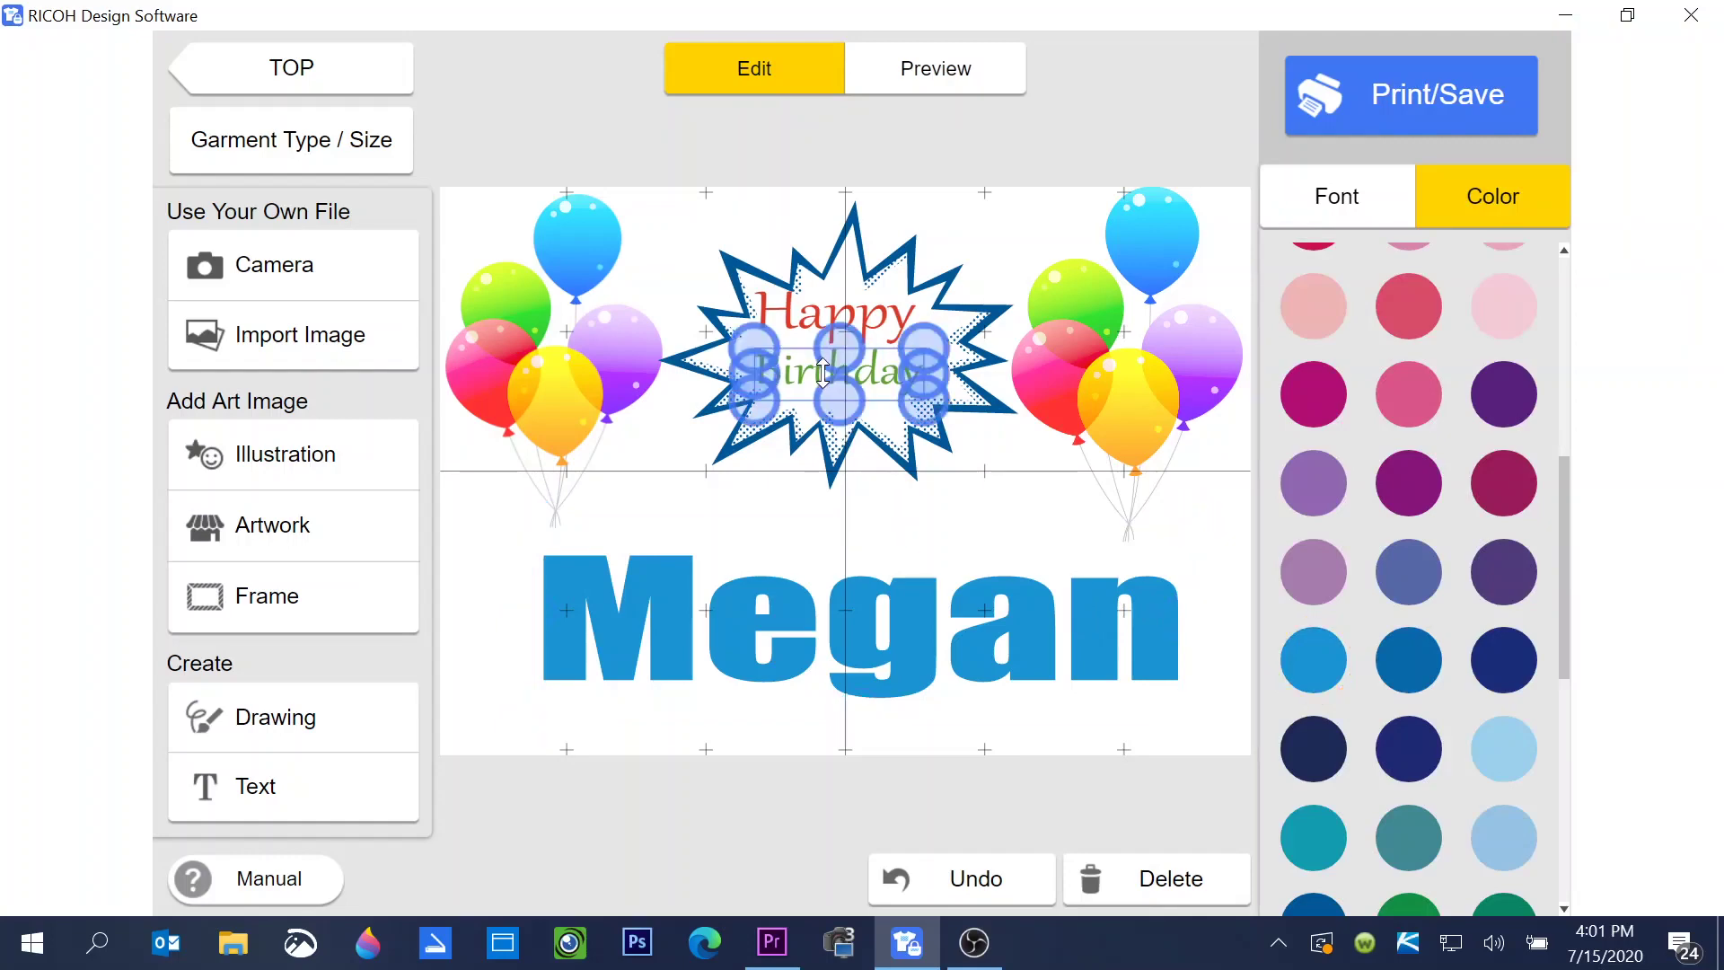
left_click(838, 317)
left_click(906, 622)
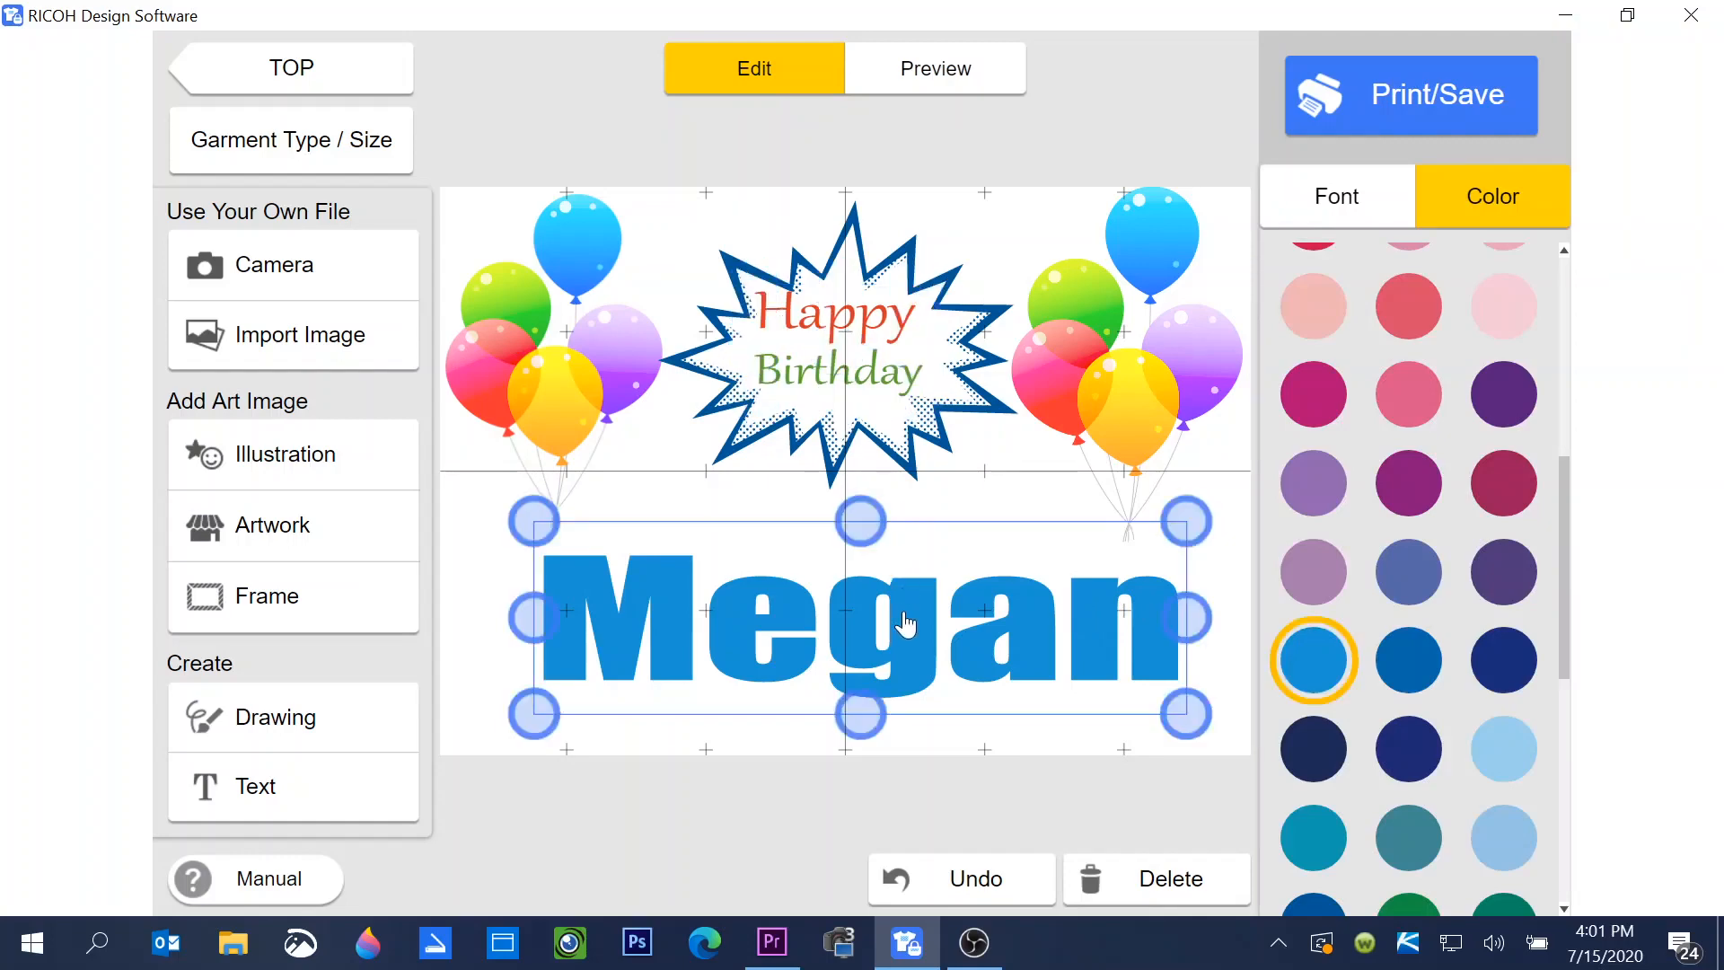
left_click(1361, 202)
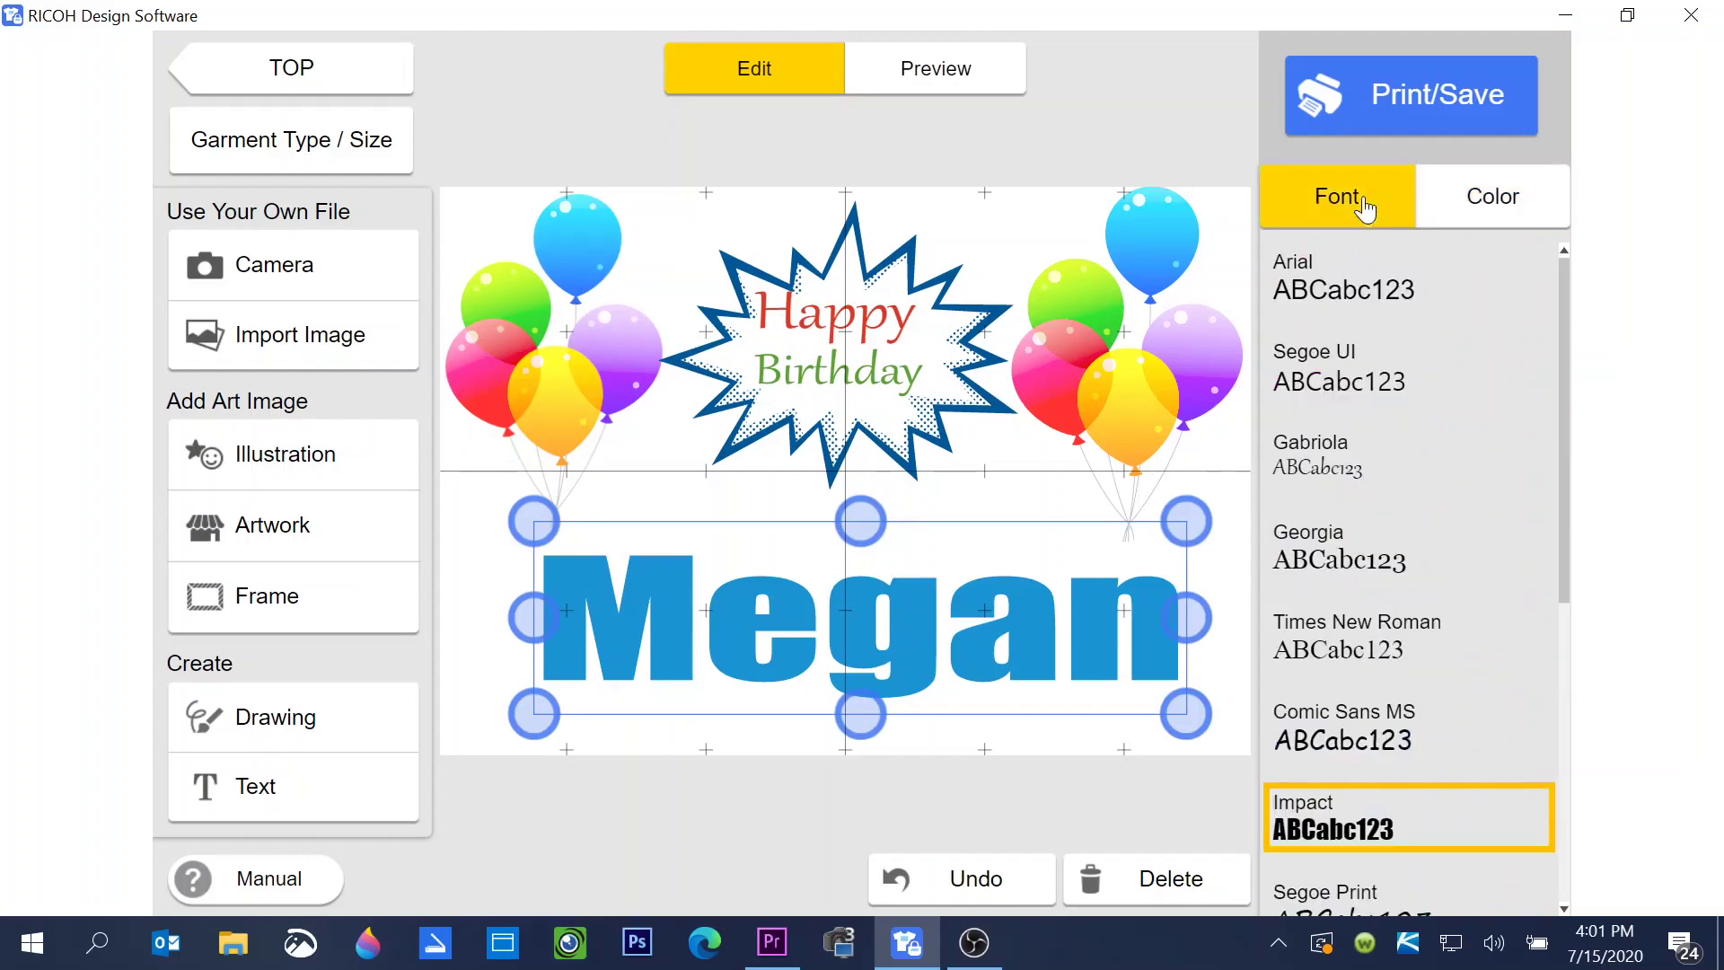
left_click(1323, 563)
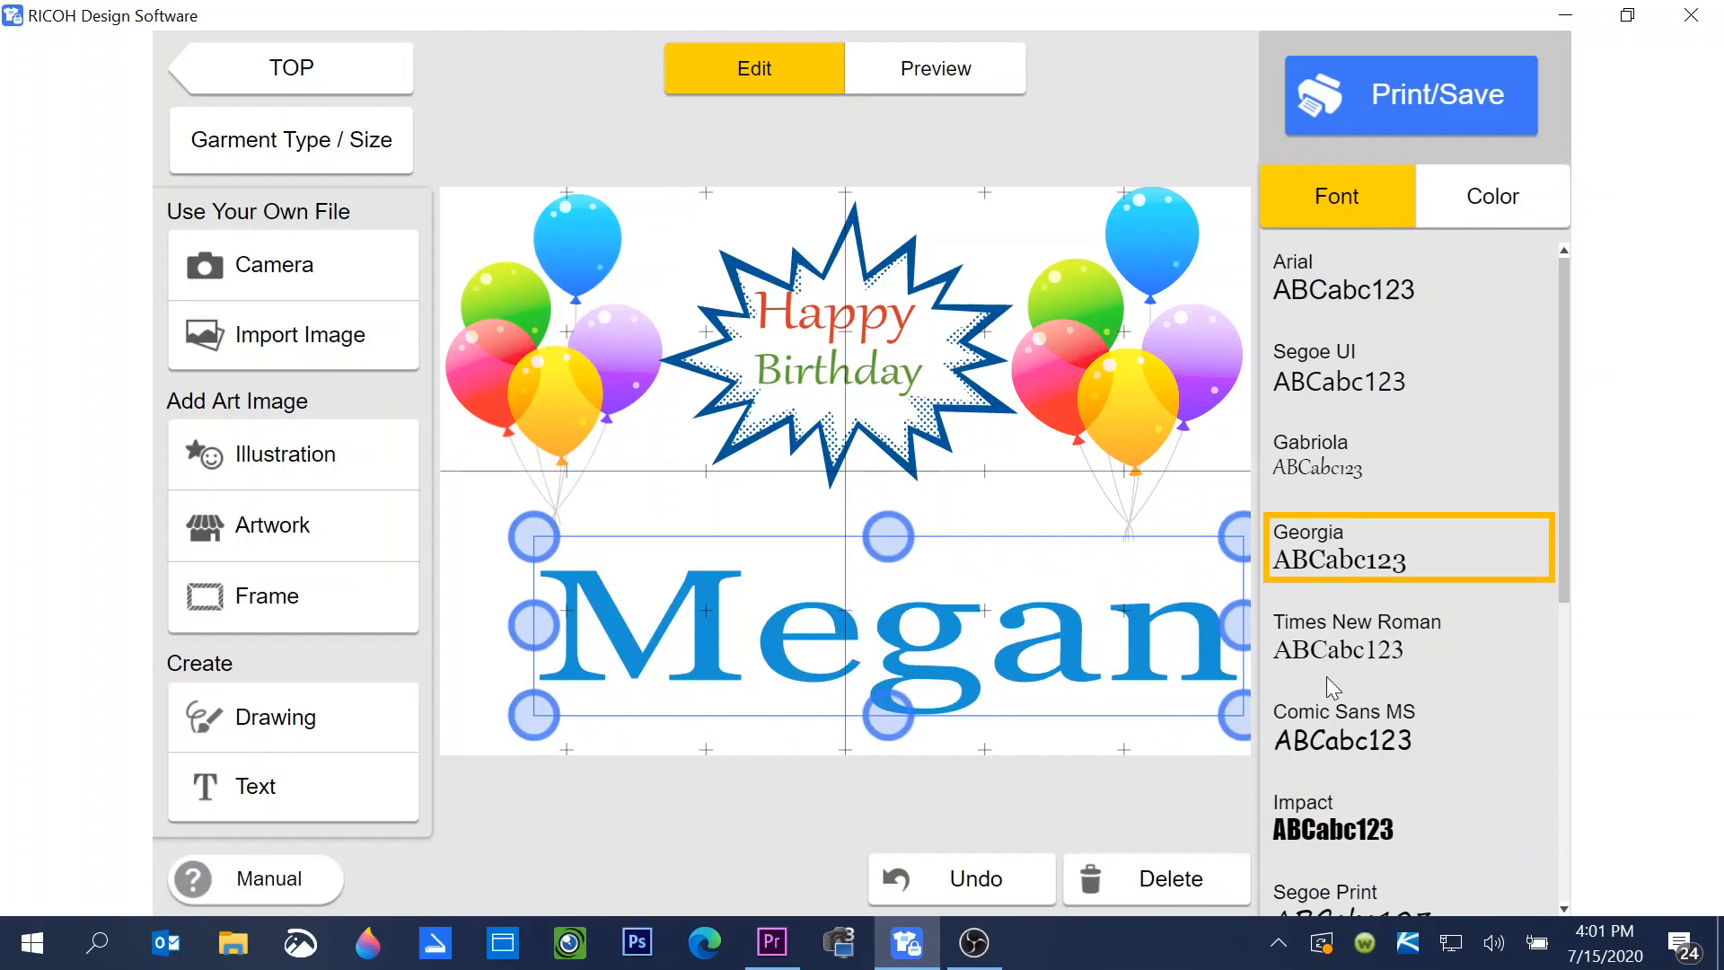
left_click(1314, 749)
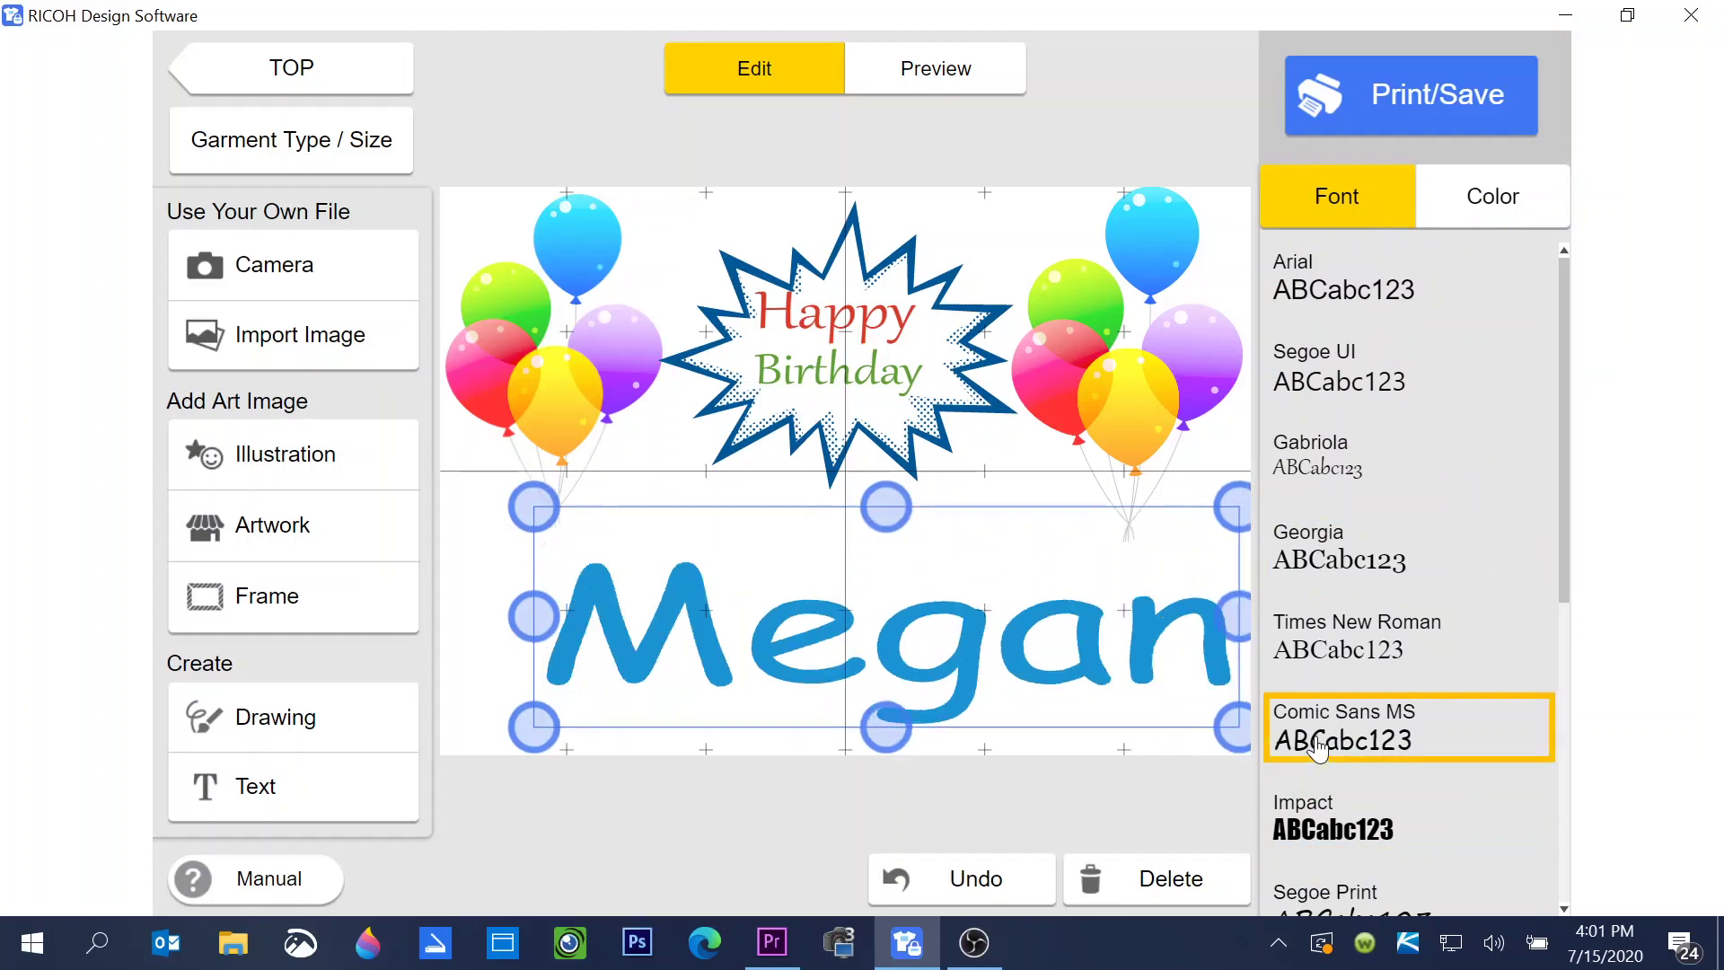
left_click(1324, 832)
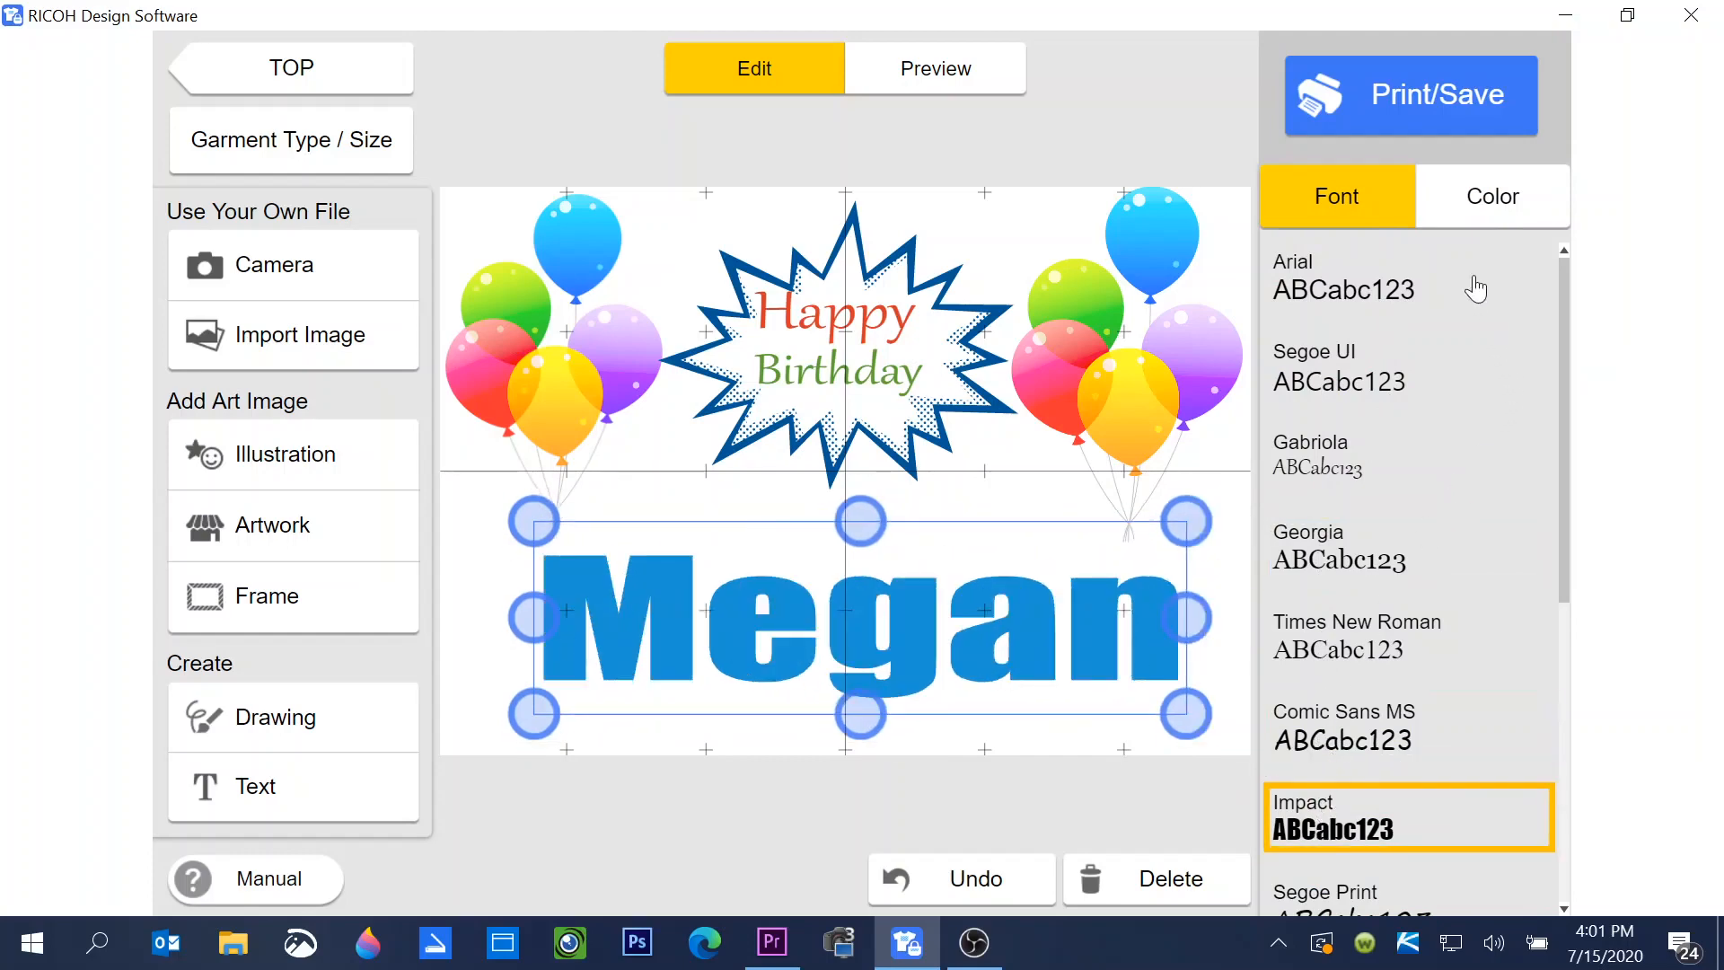
Try red, navy, green and lime on Megan, settling on magenta pink
left_click(1464, 202)
left_click(1411, 313)
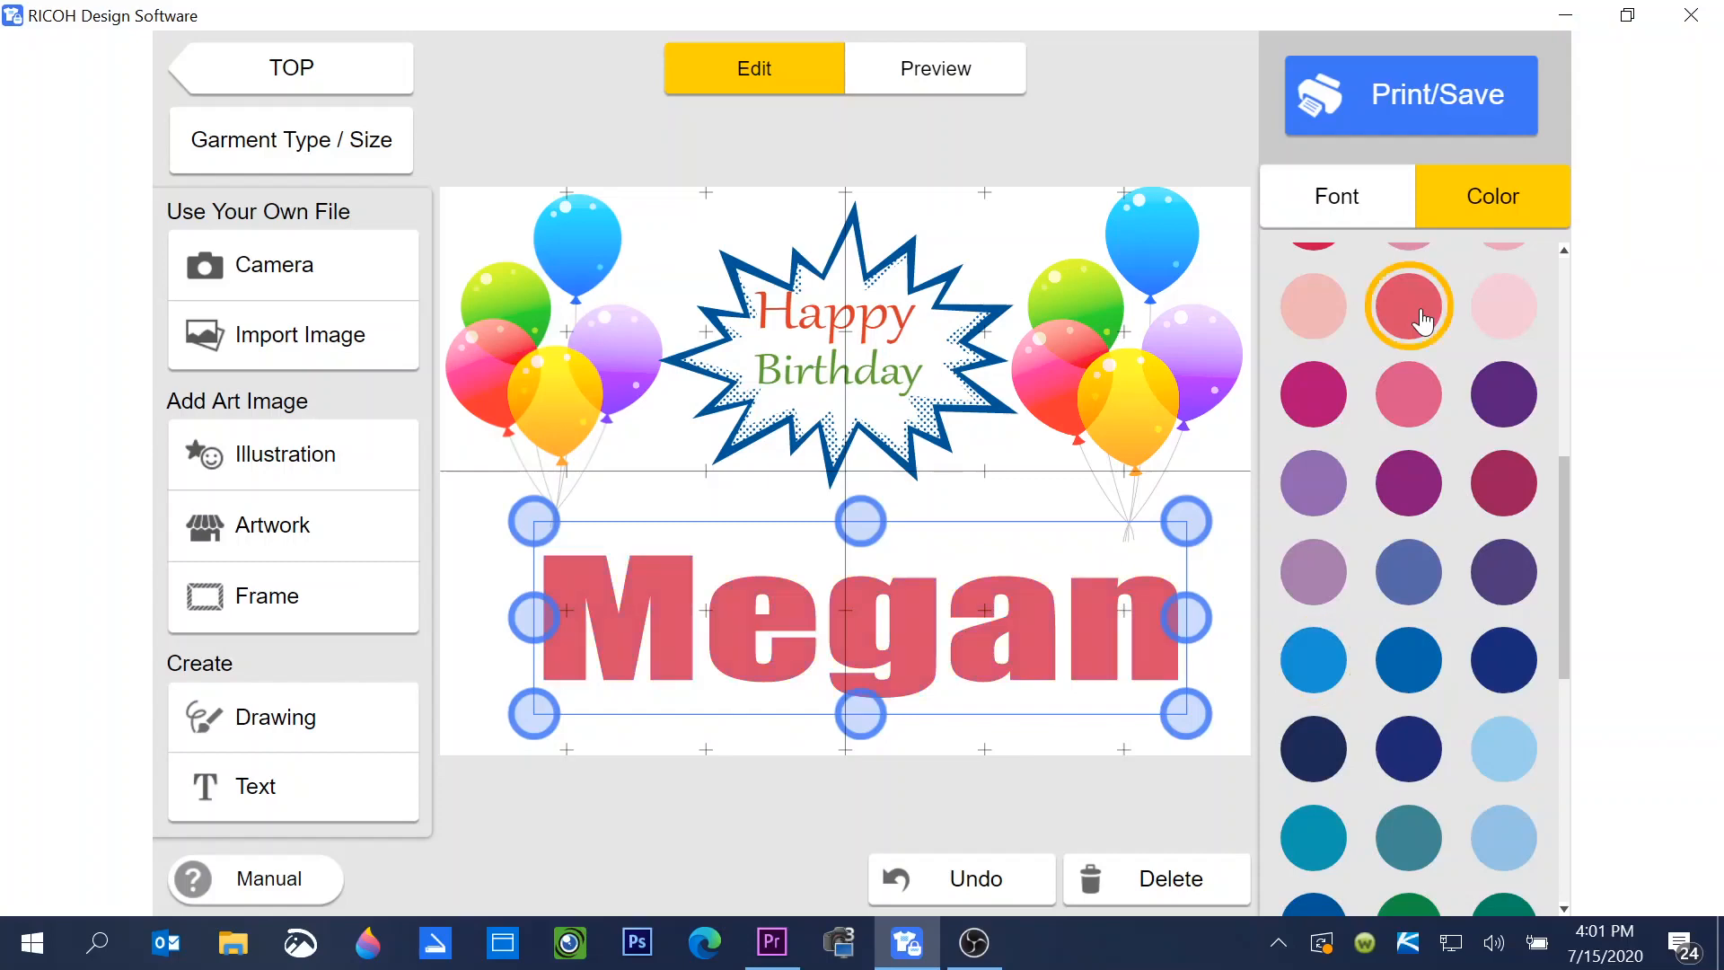
left_click(1502, 660)
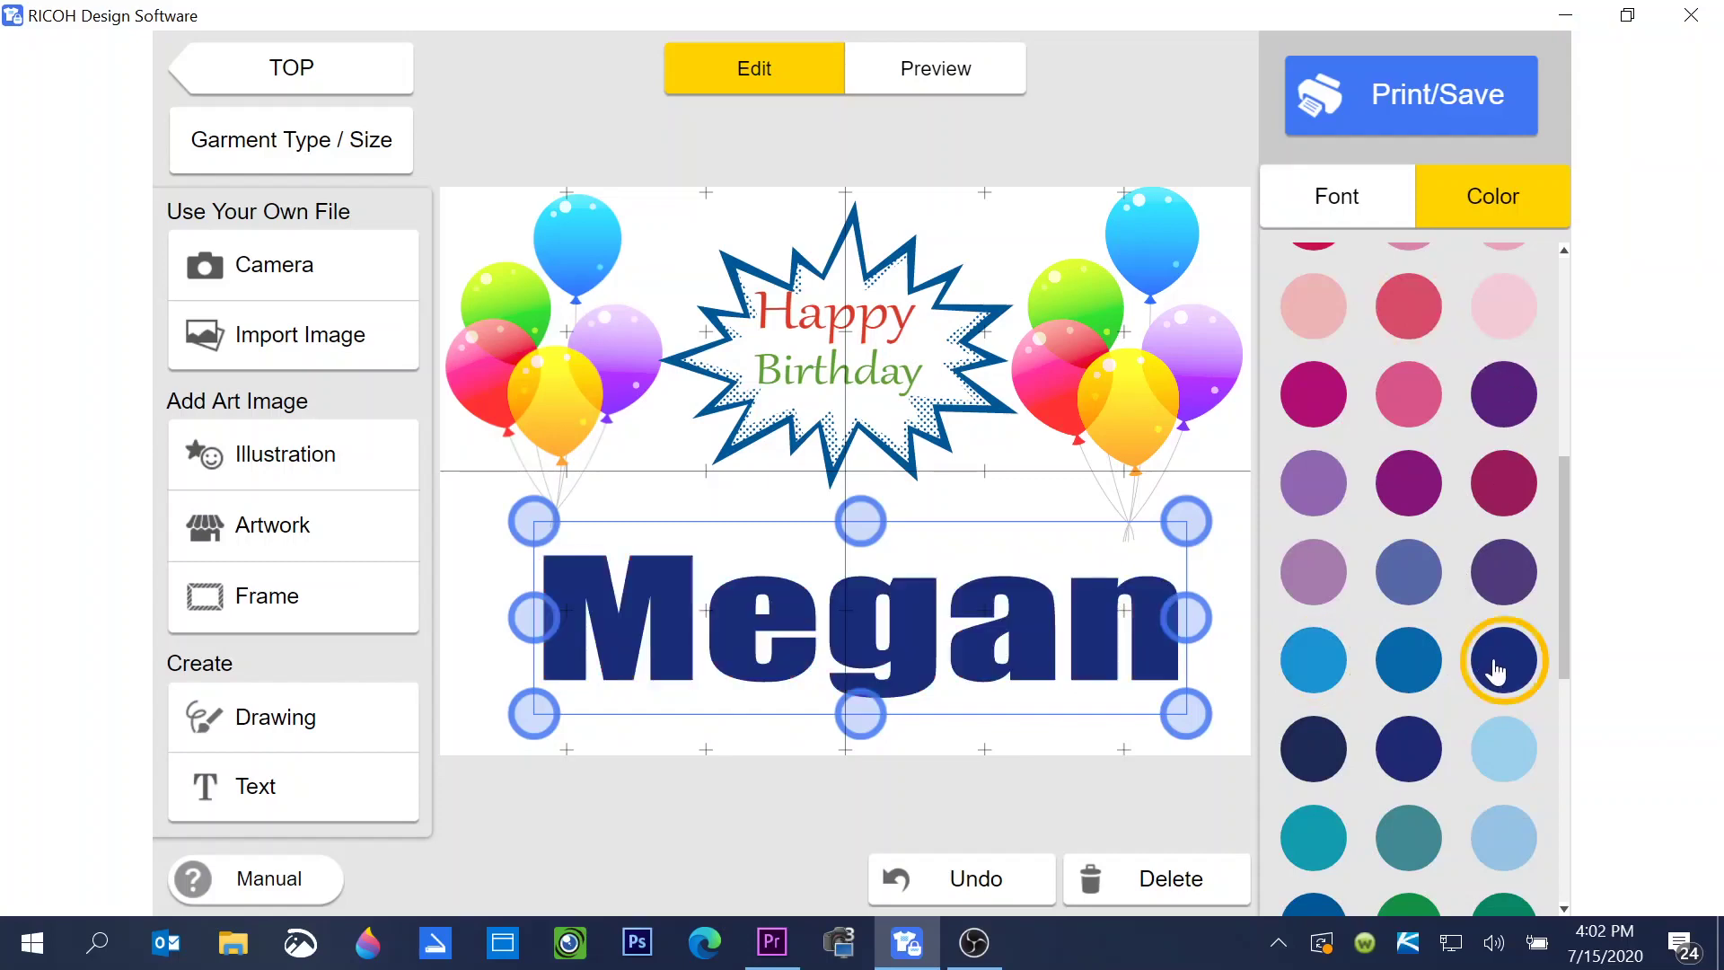
left_click(1407, 901)
scroll(1375, 633, "down", 3)
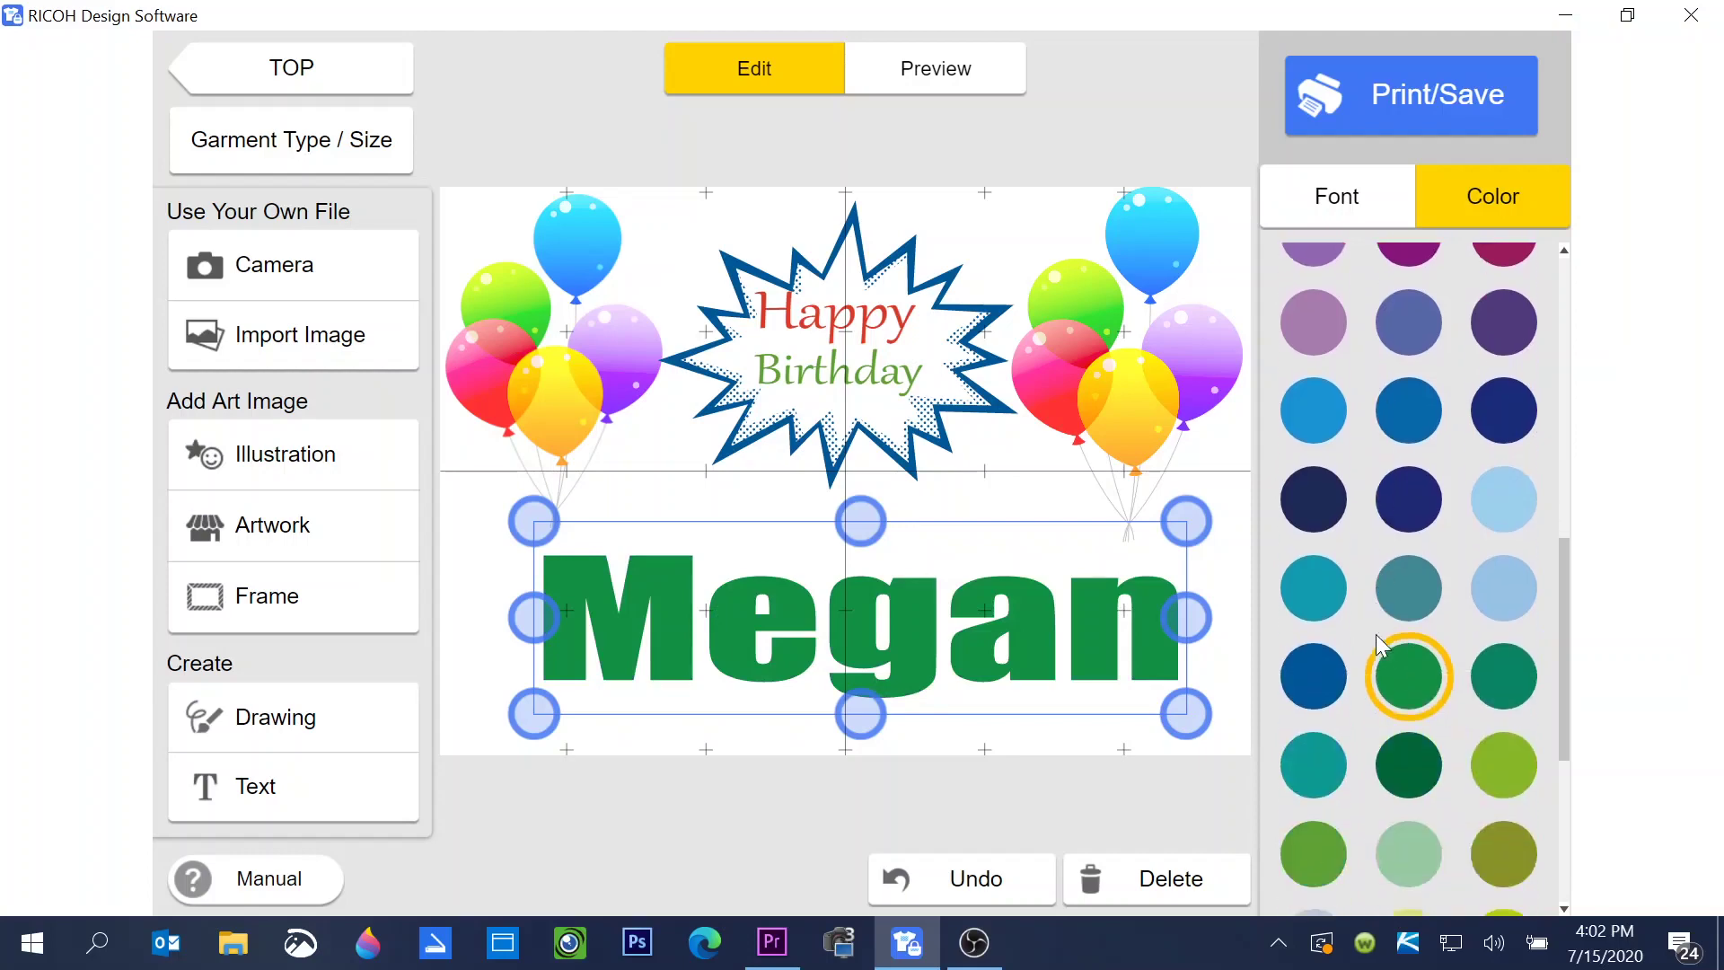
left_click(1312, 836)
scroll(1332, 499, "up", 3)
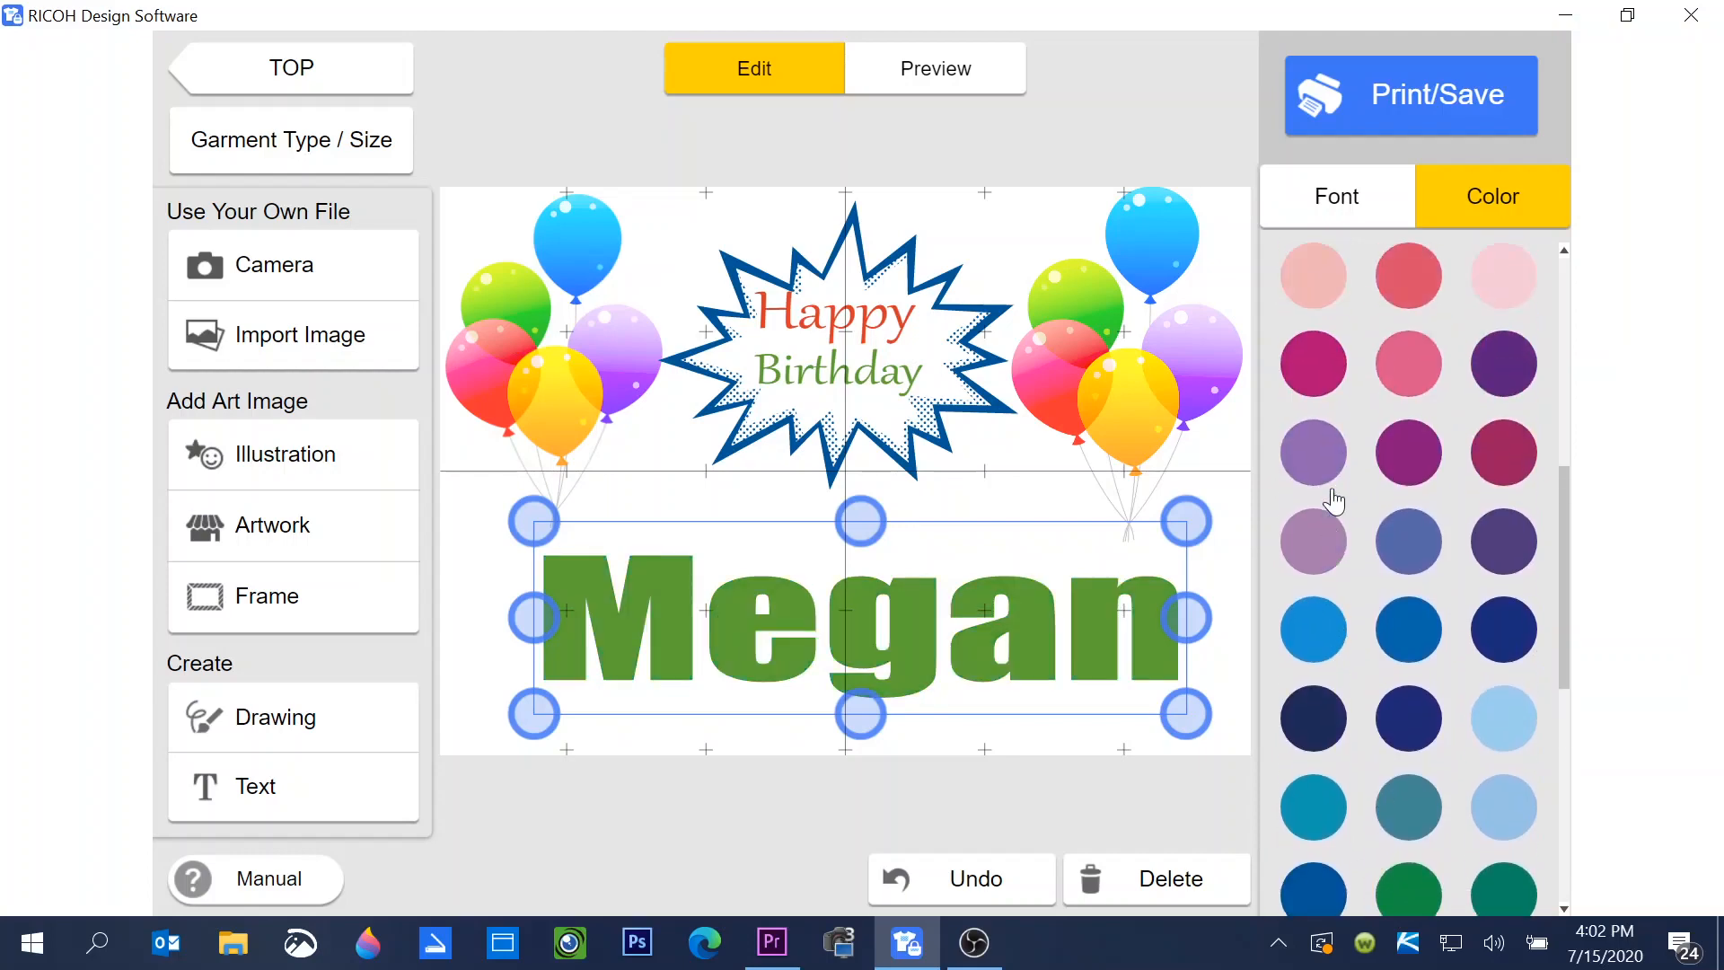
scroll(1333, 499, "up", 3)
left_click(1495, 404)
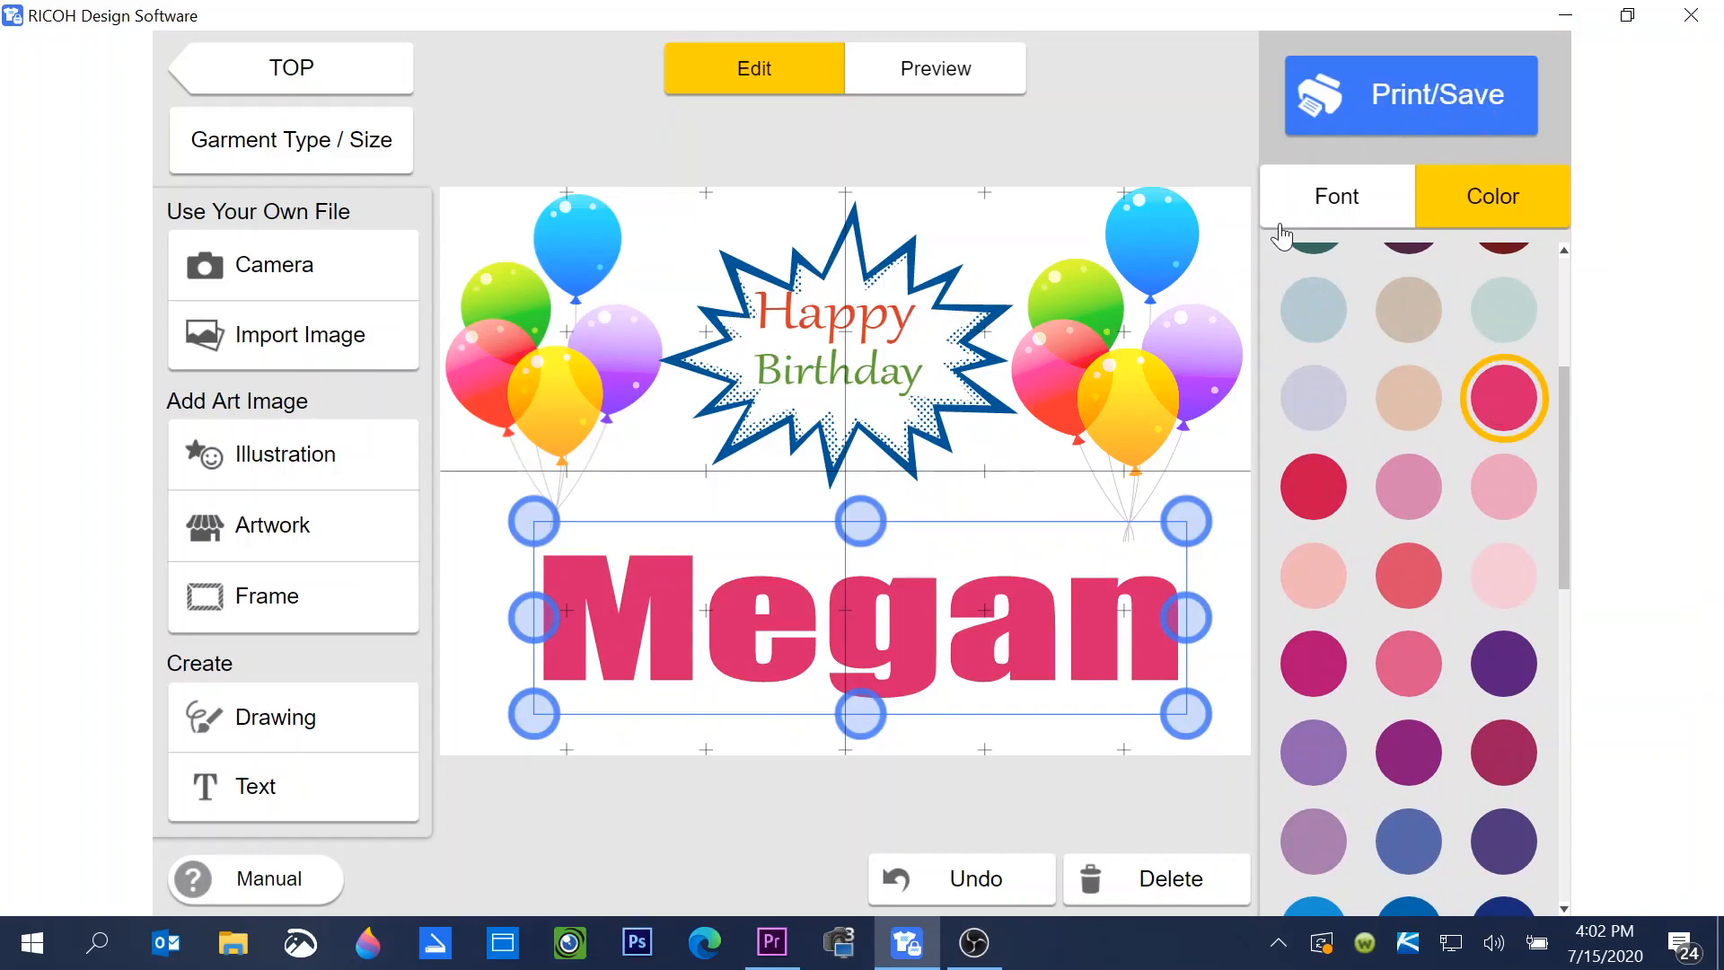
Save the design via Print/Save as a DAT file named Megan
left_click(1408, 101)
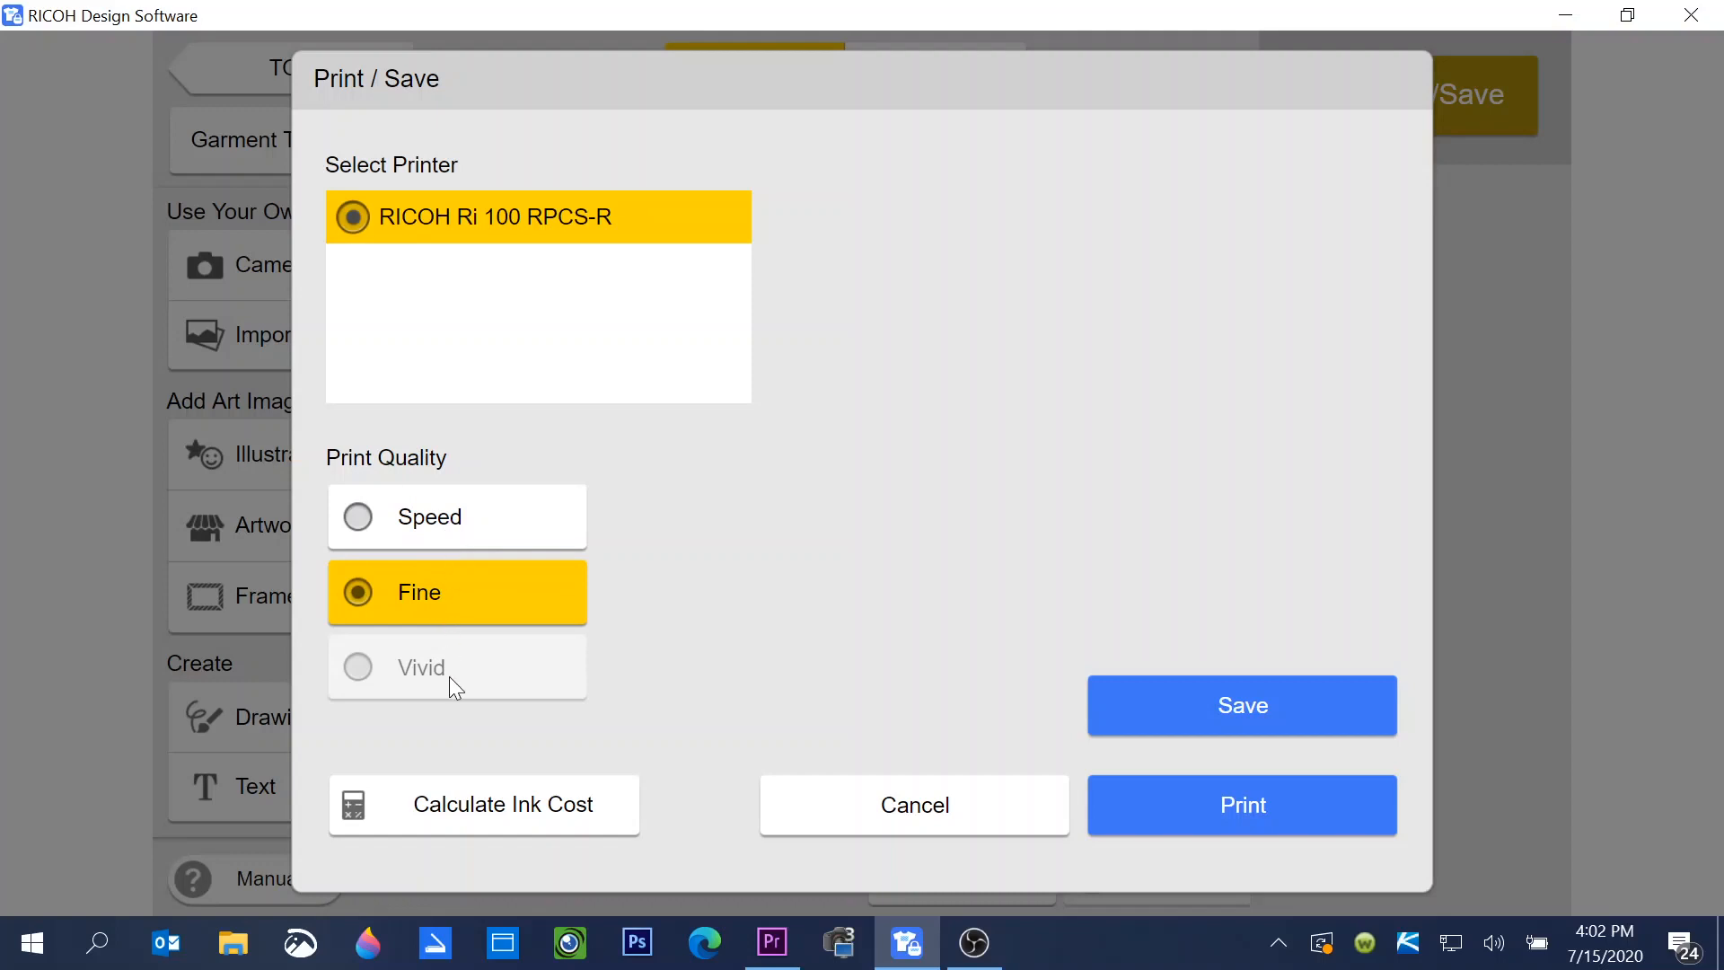
left_click(1239, 706)
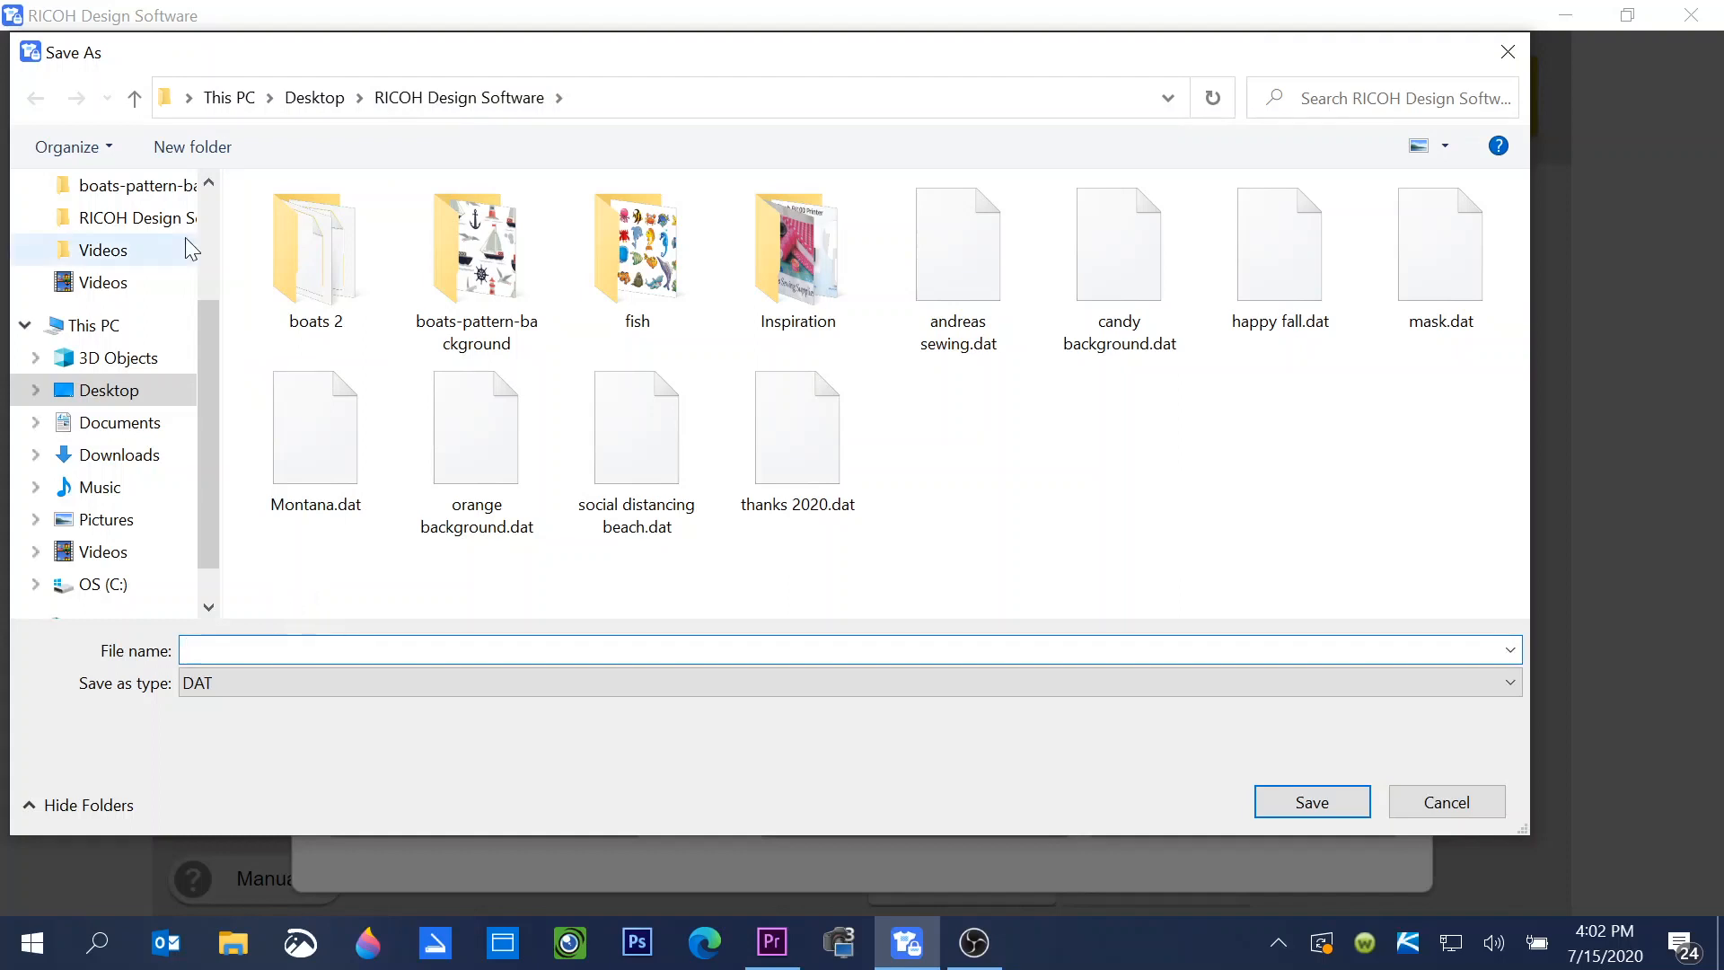
type("Megan")
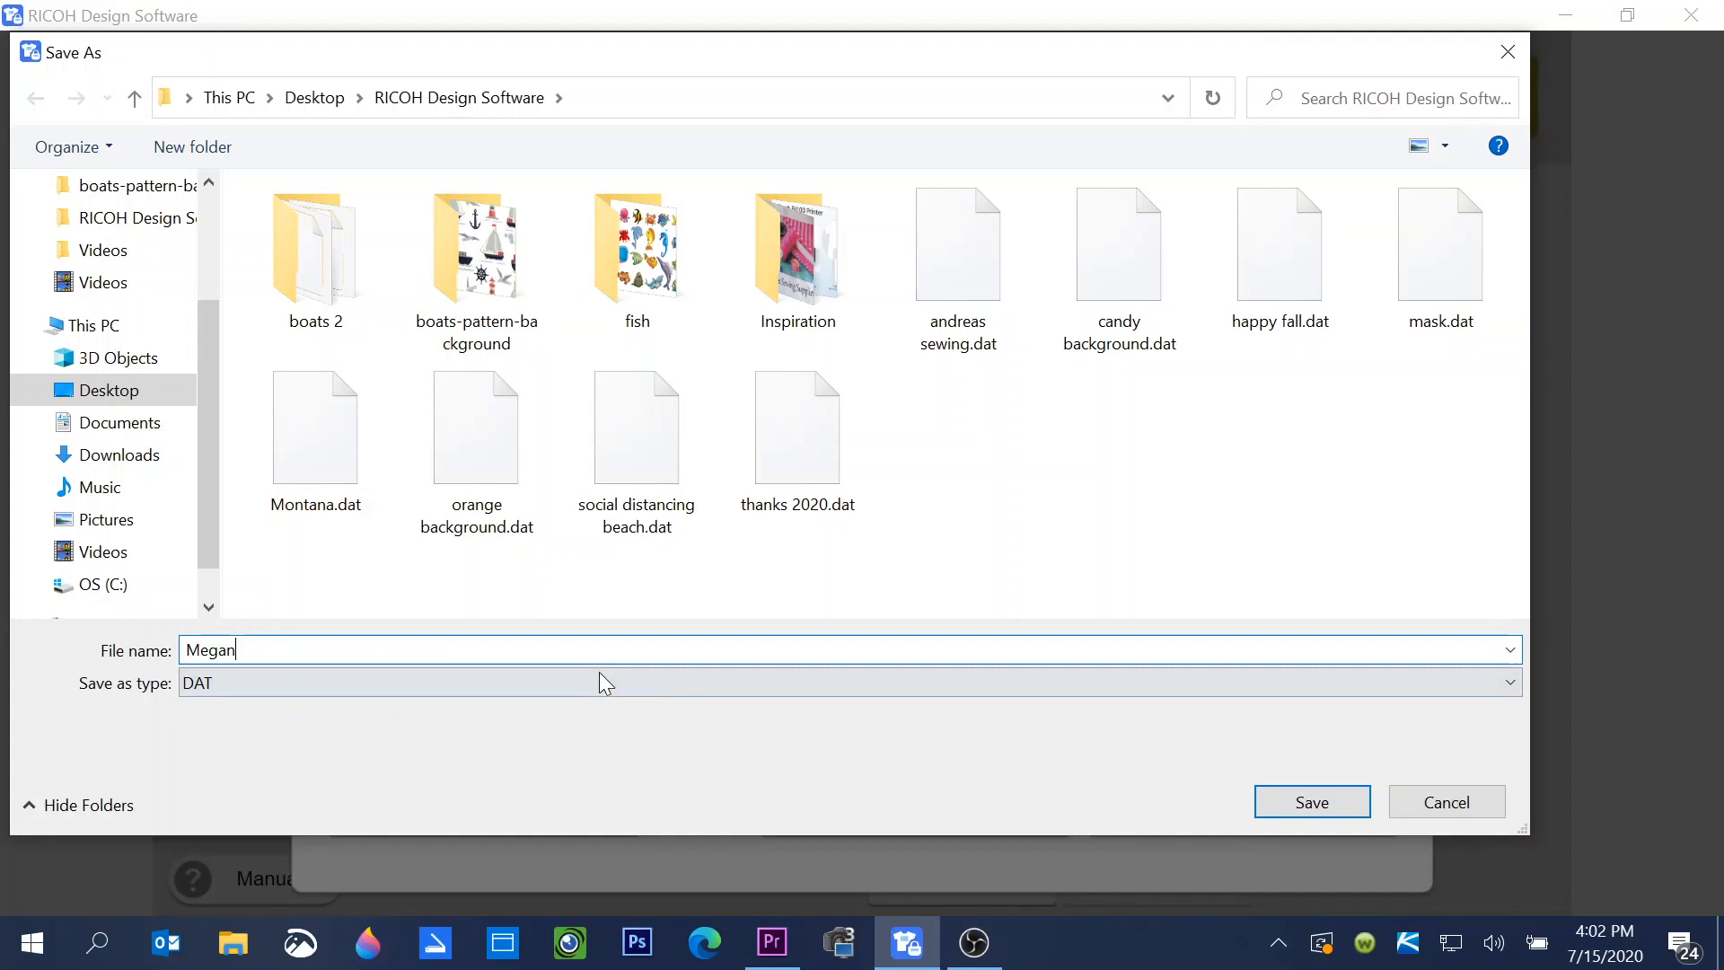
left_click(1313, 802)
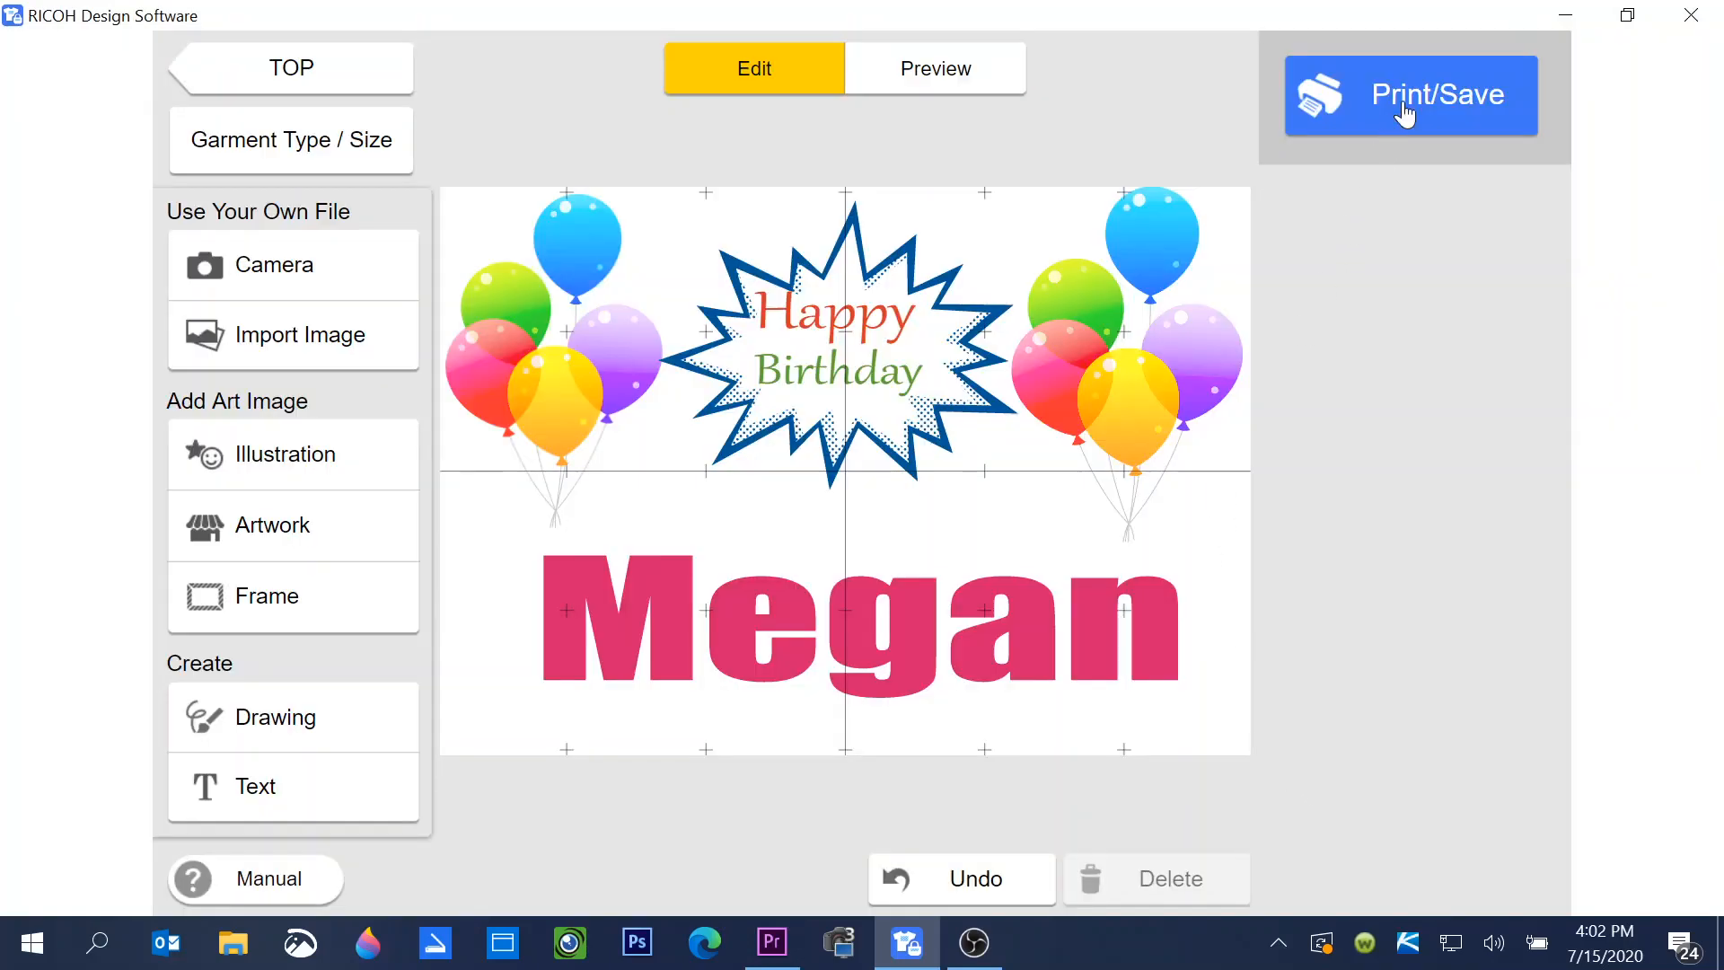
Send the Megan design to the printer, then choose Print One More to resume editing
left_click(1406, 111)
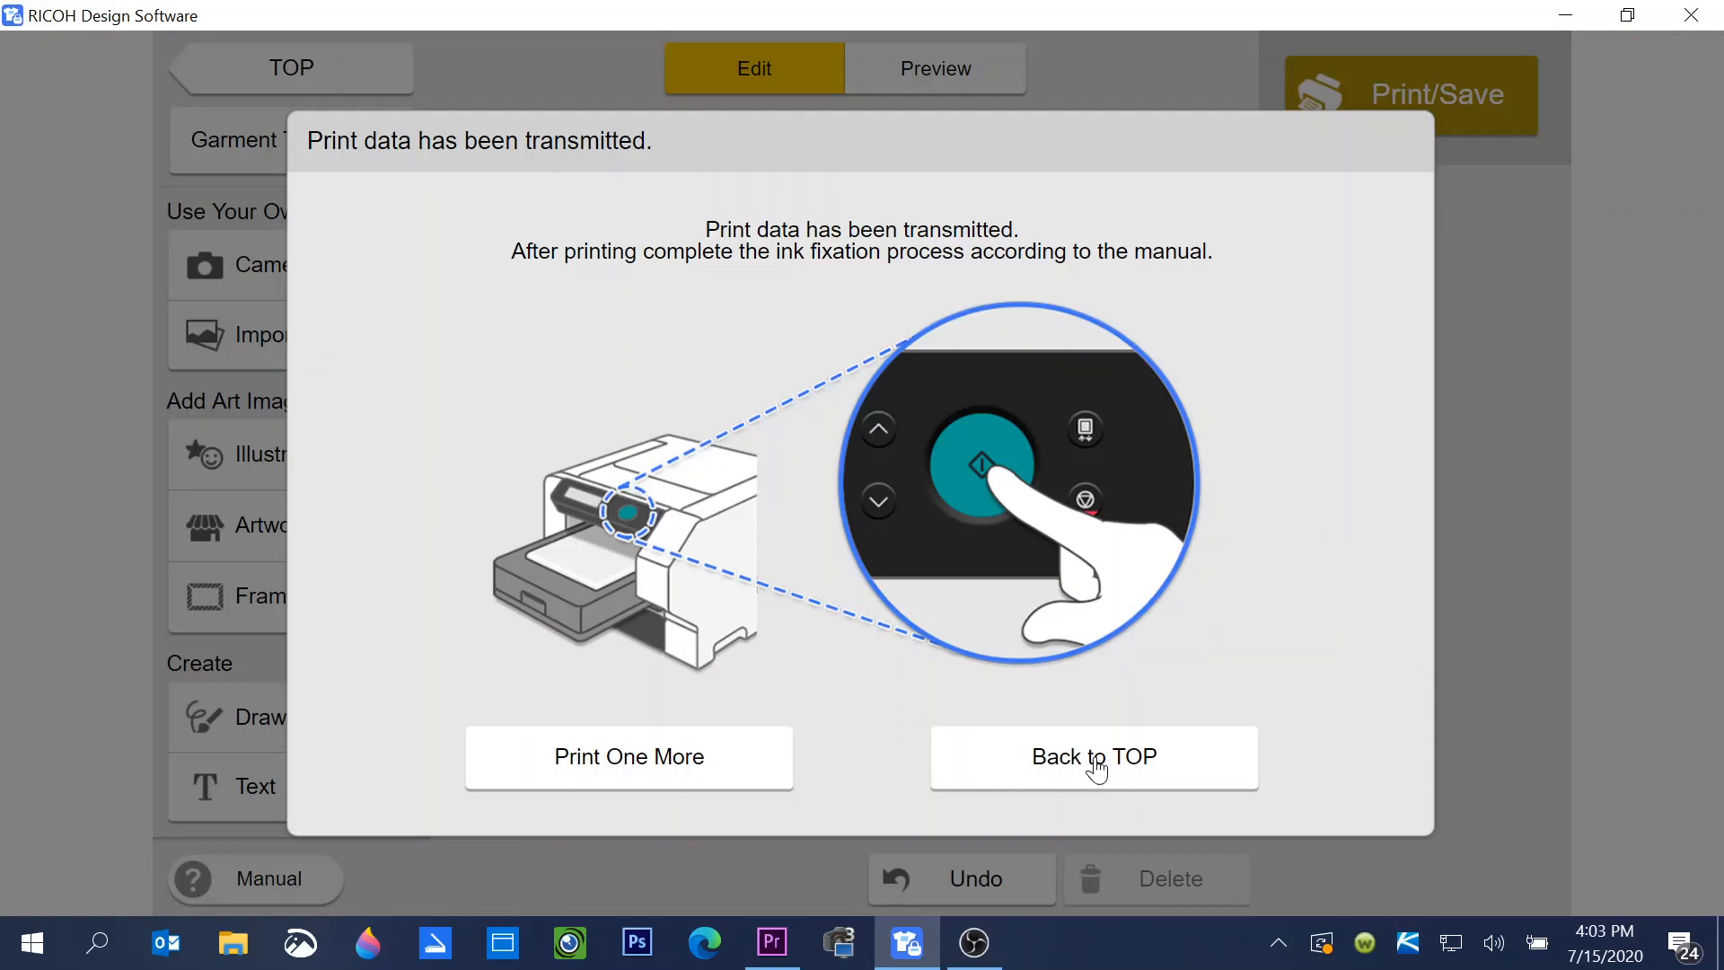
left_click(641, 771)
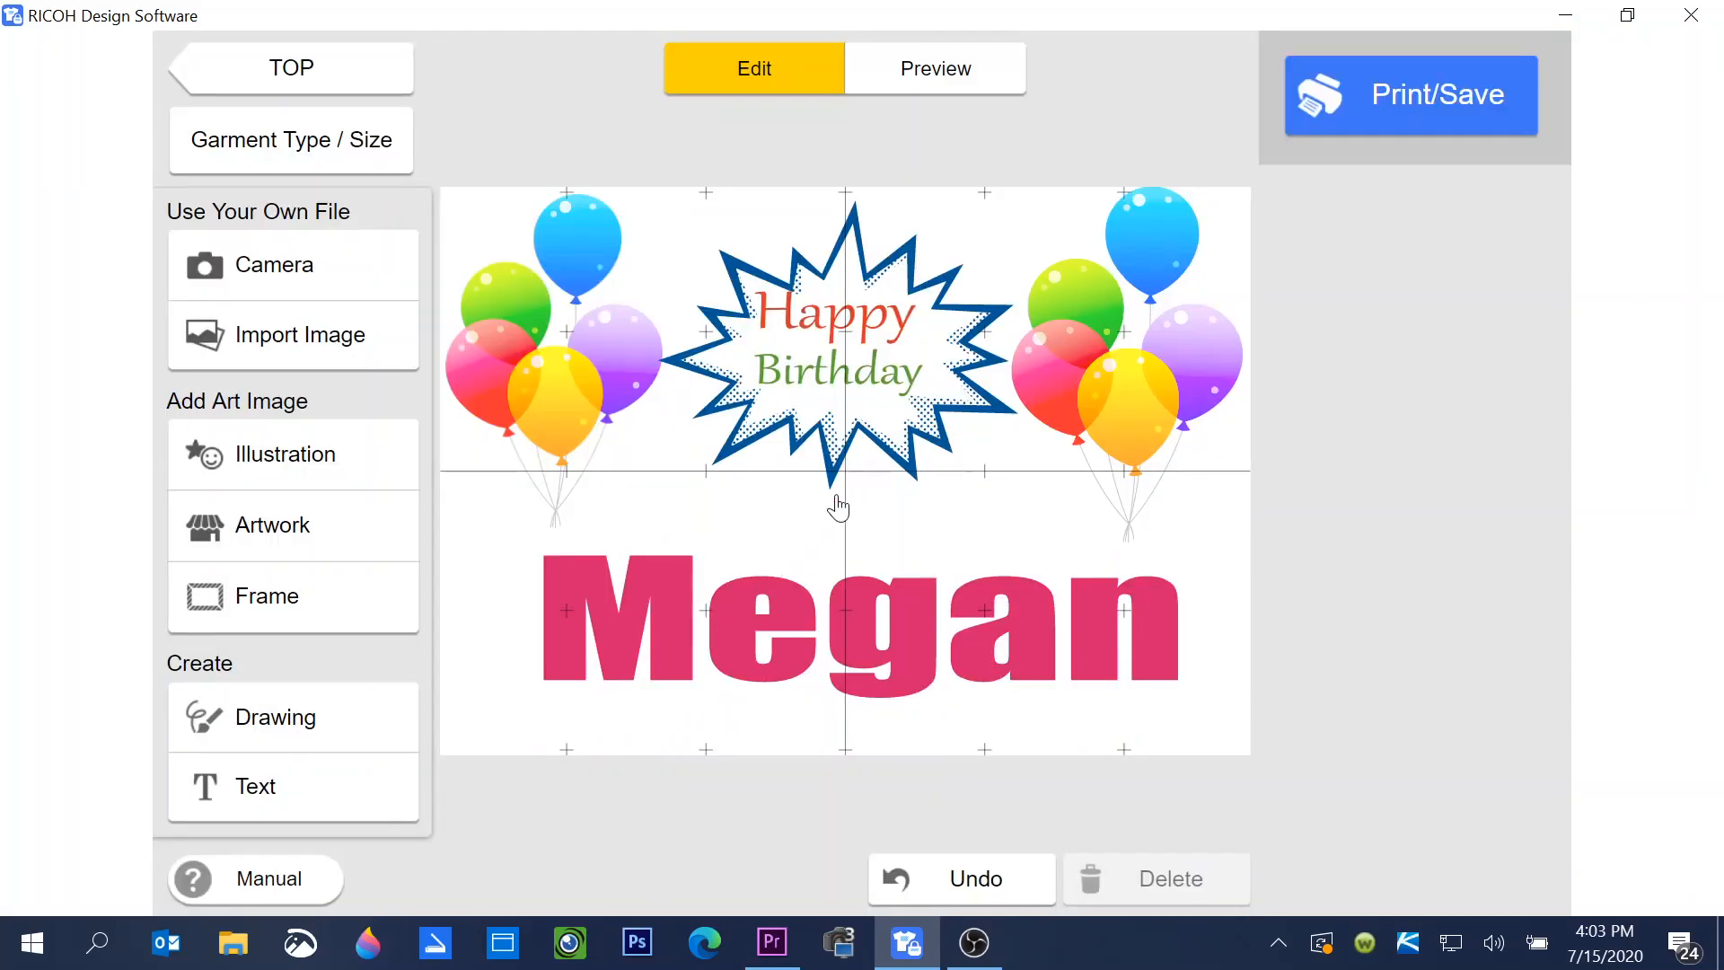
Show the font choices for the Happy and Birthday texts, both set in Gabriola
left_click(878, 313)
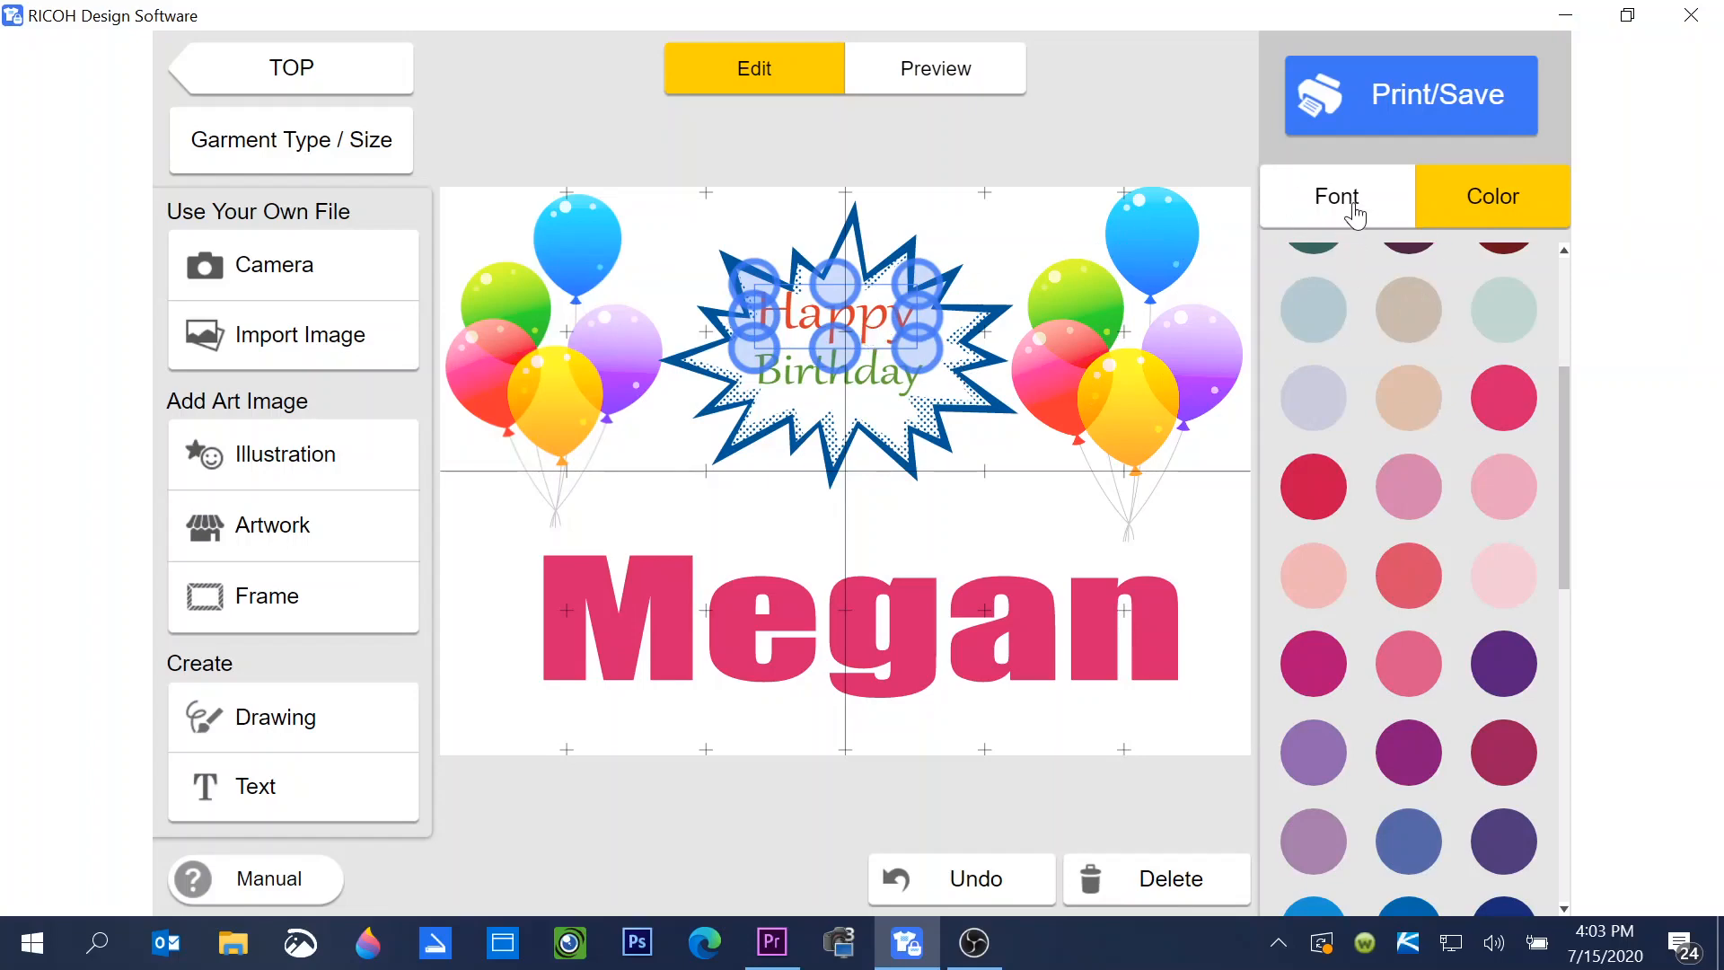
left_click(1357, 202)
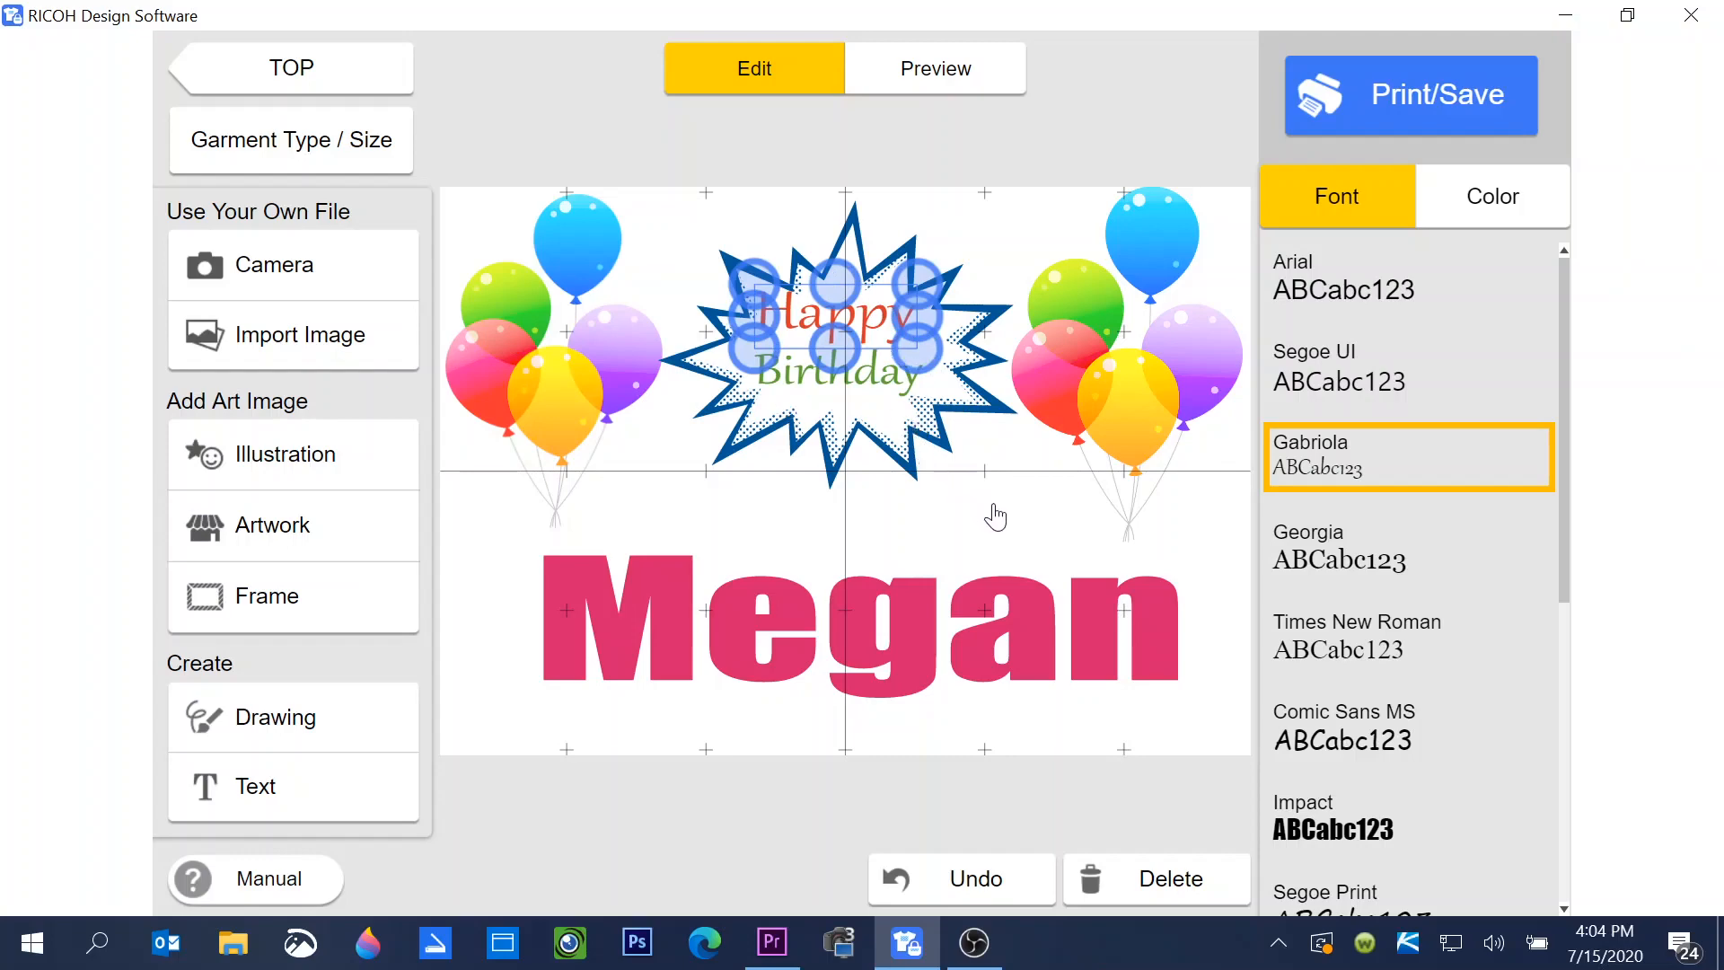
left_click(886, 386)
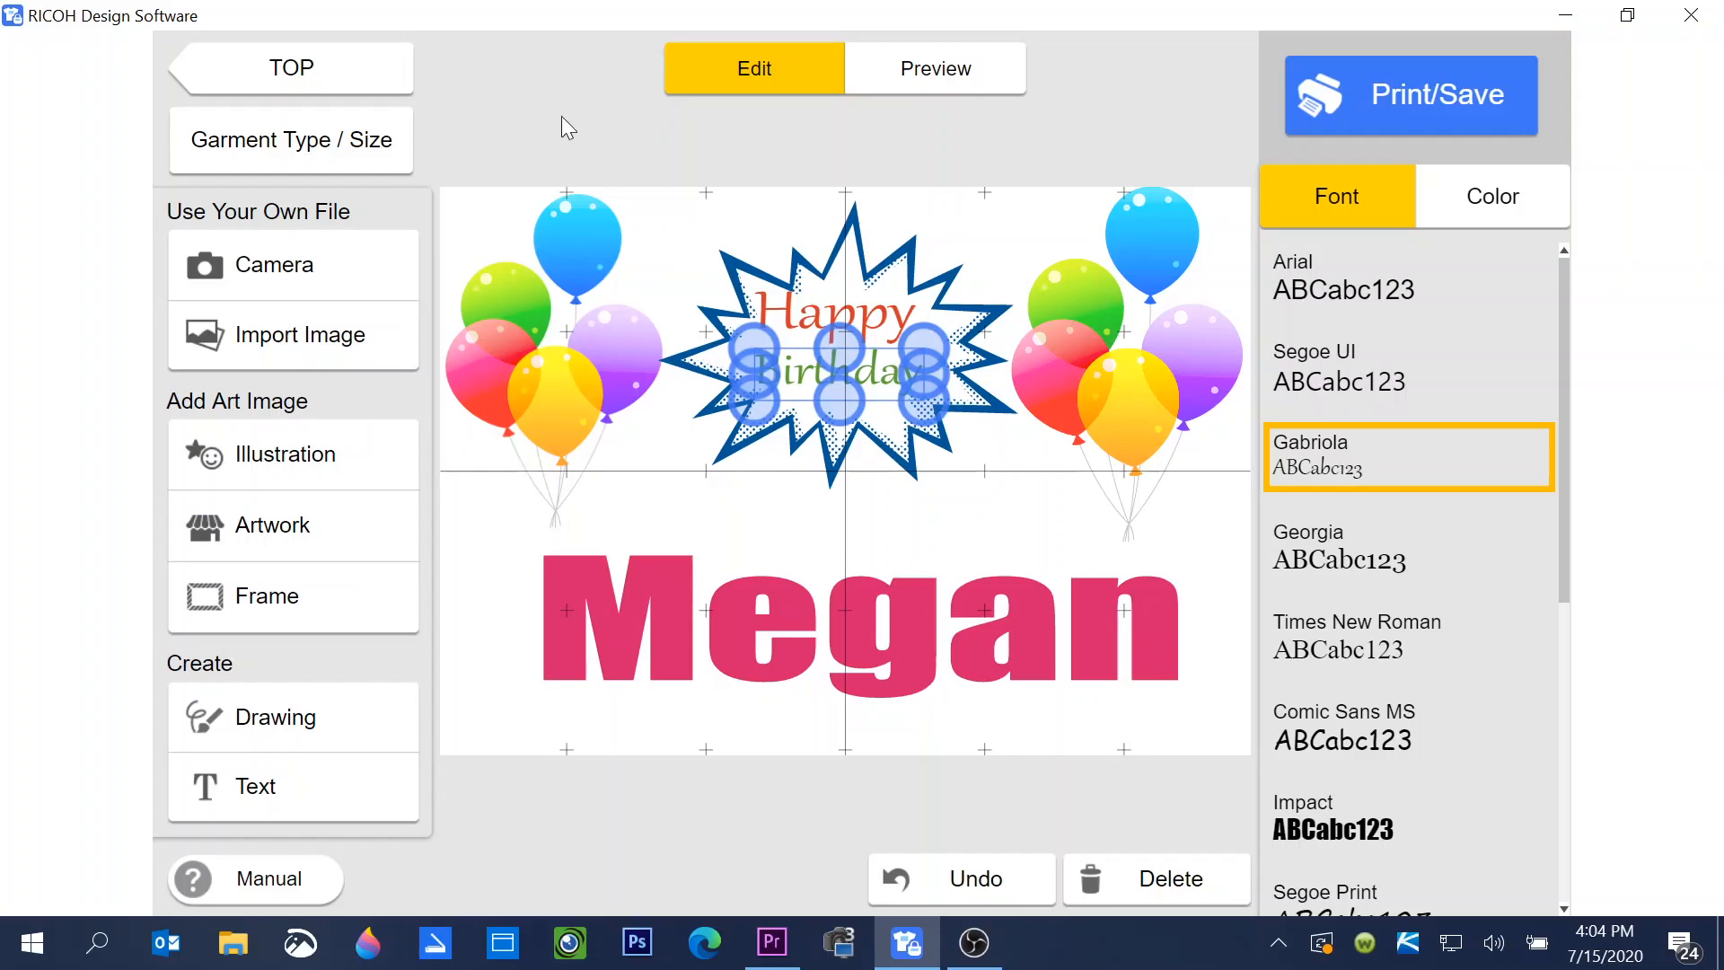
Discard the design via TOP and load the saved andreas sewing.dat file
left_click(283, 77)
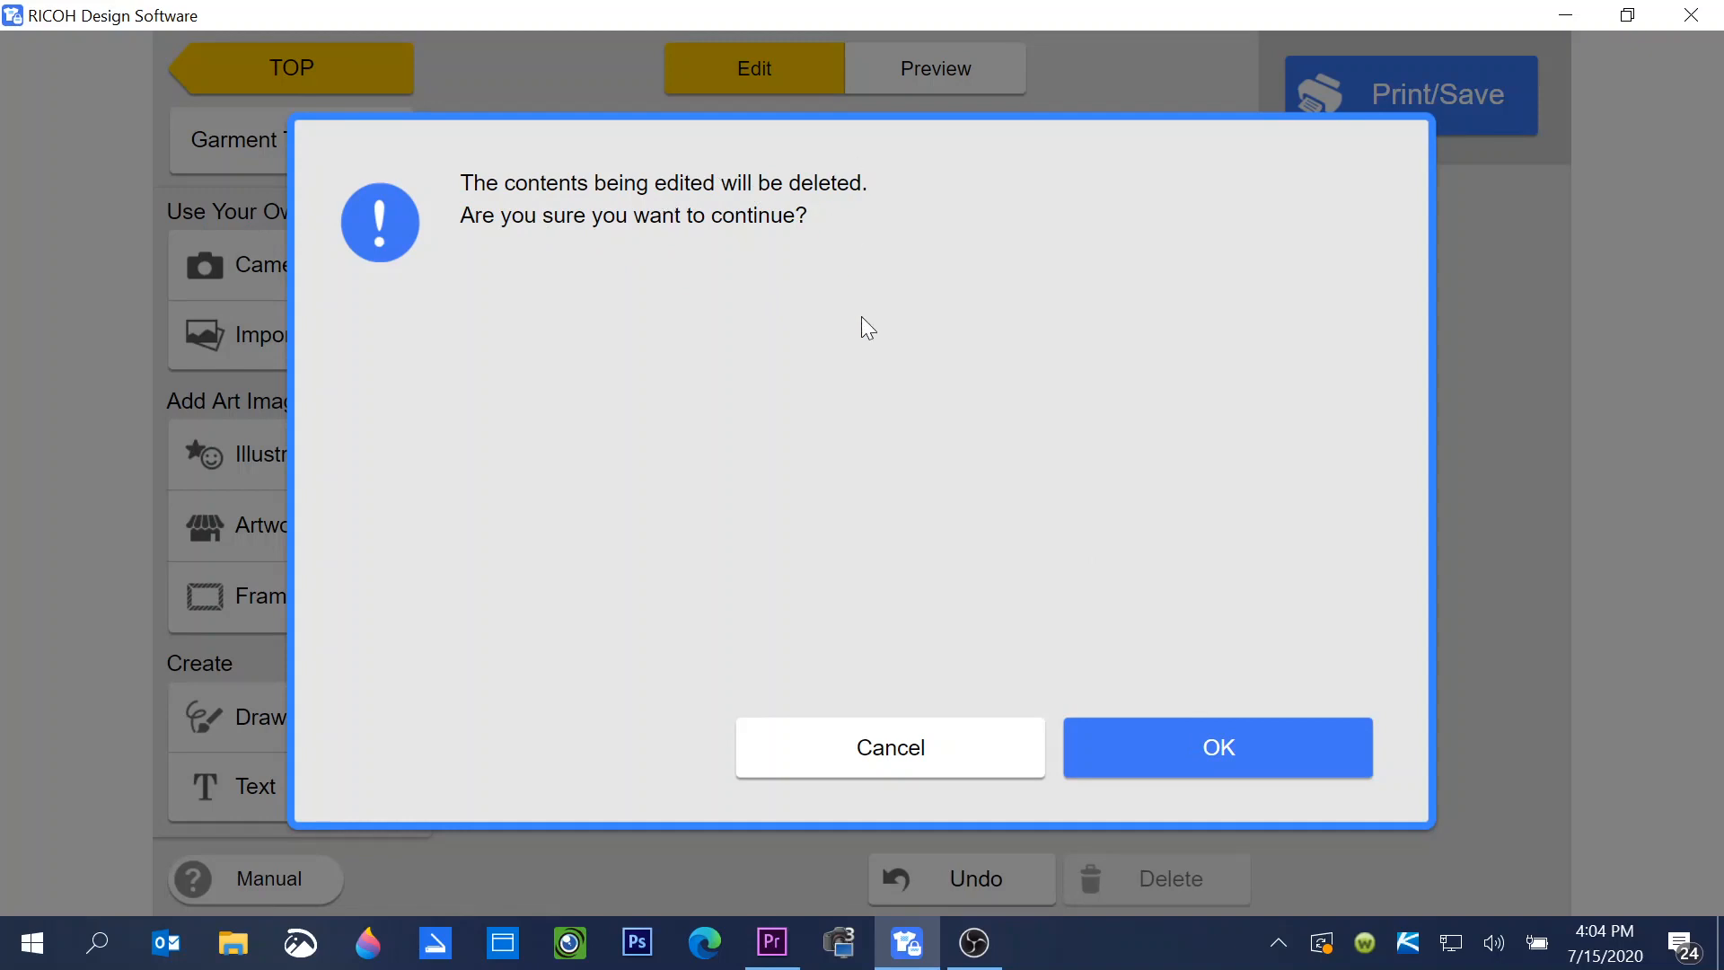
left_click(1193, 749)
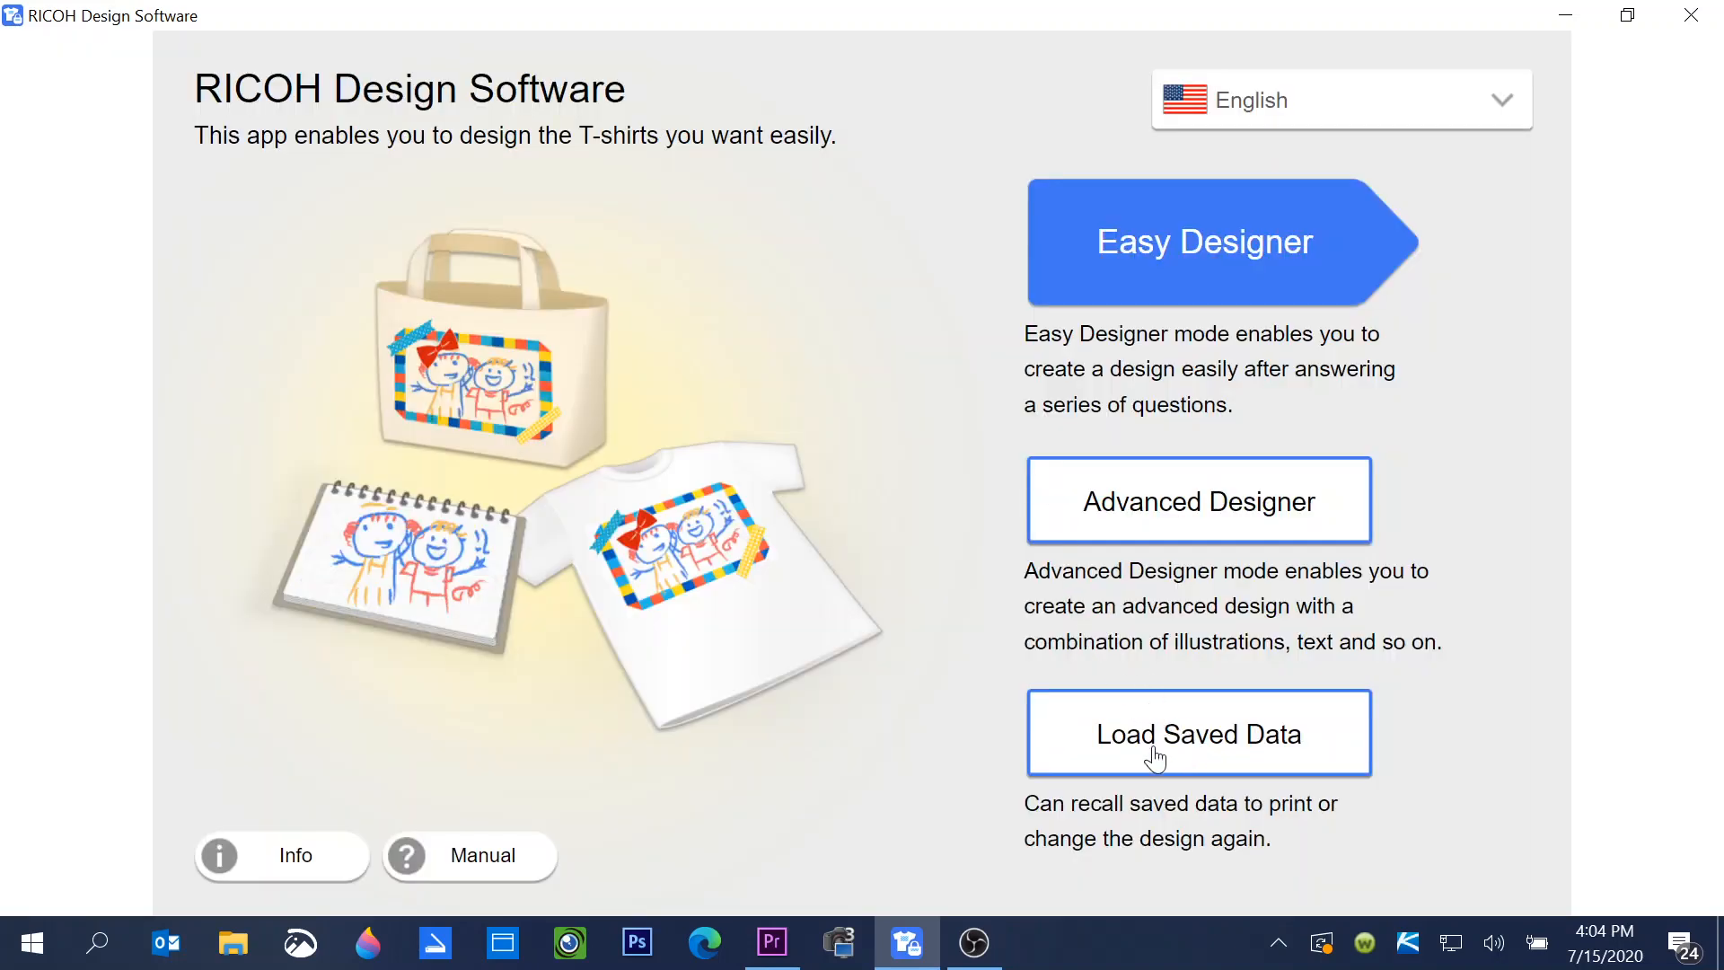
left_click(1221, 738)
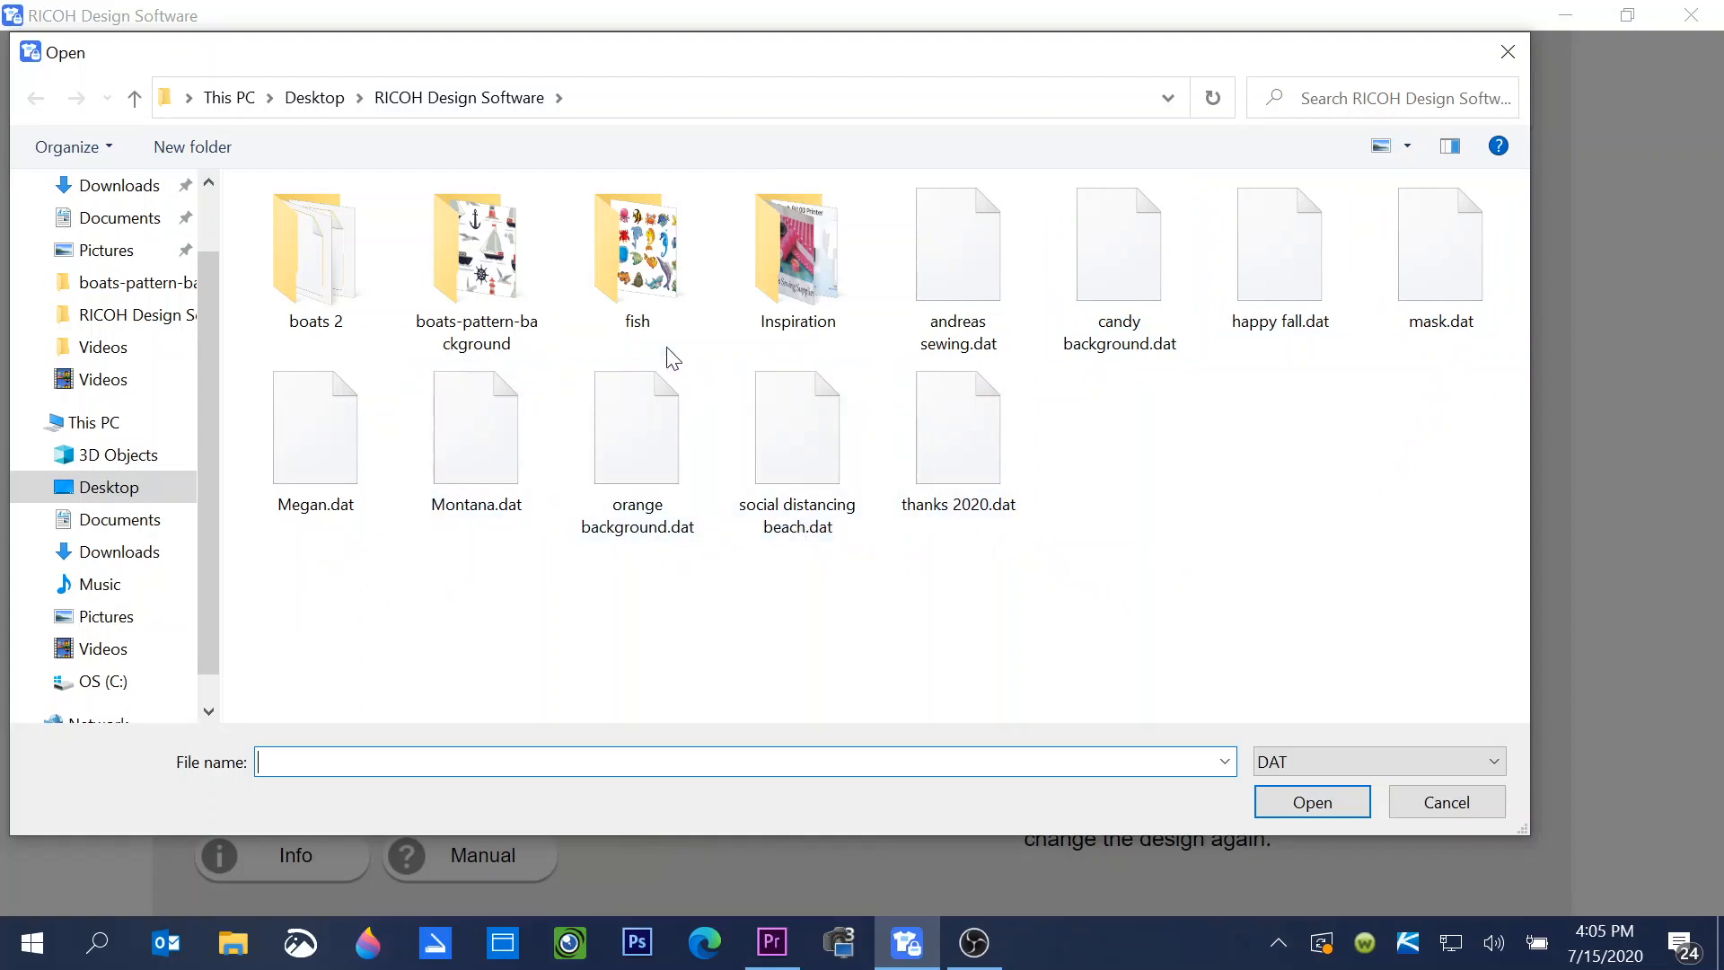
left_click(975, 241)
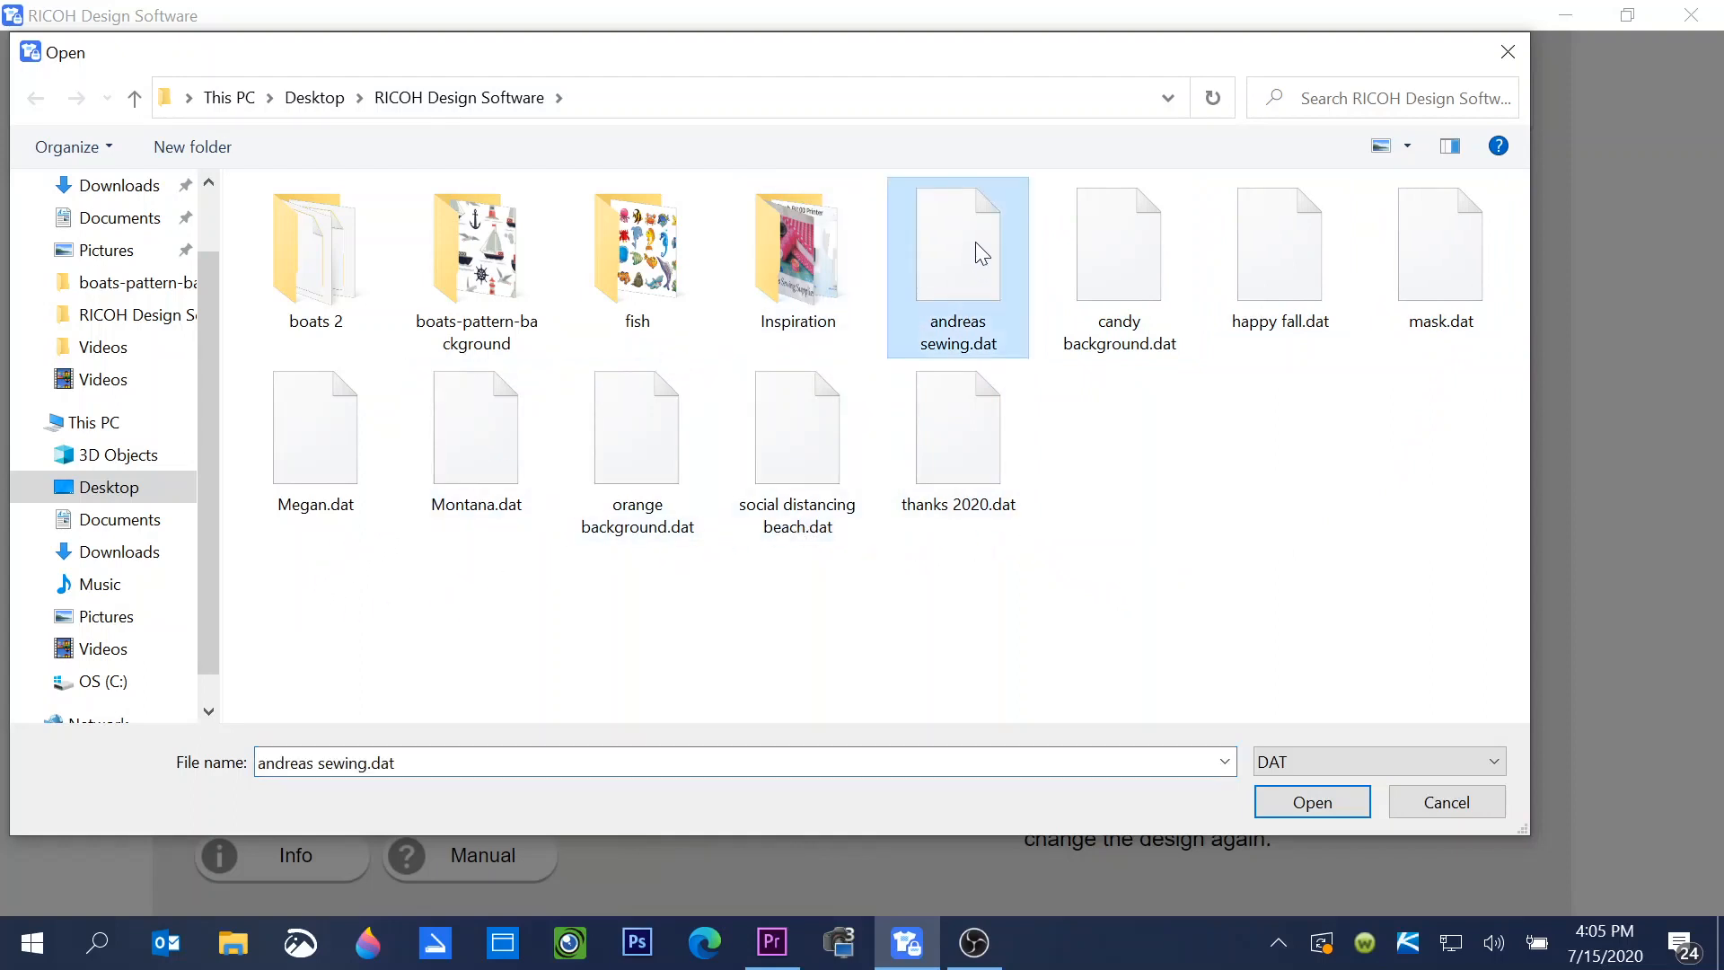
double_click(976, 241)
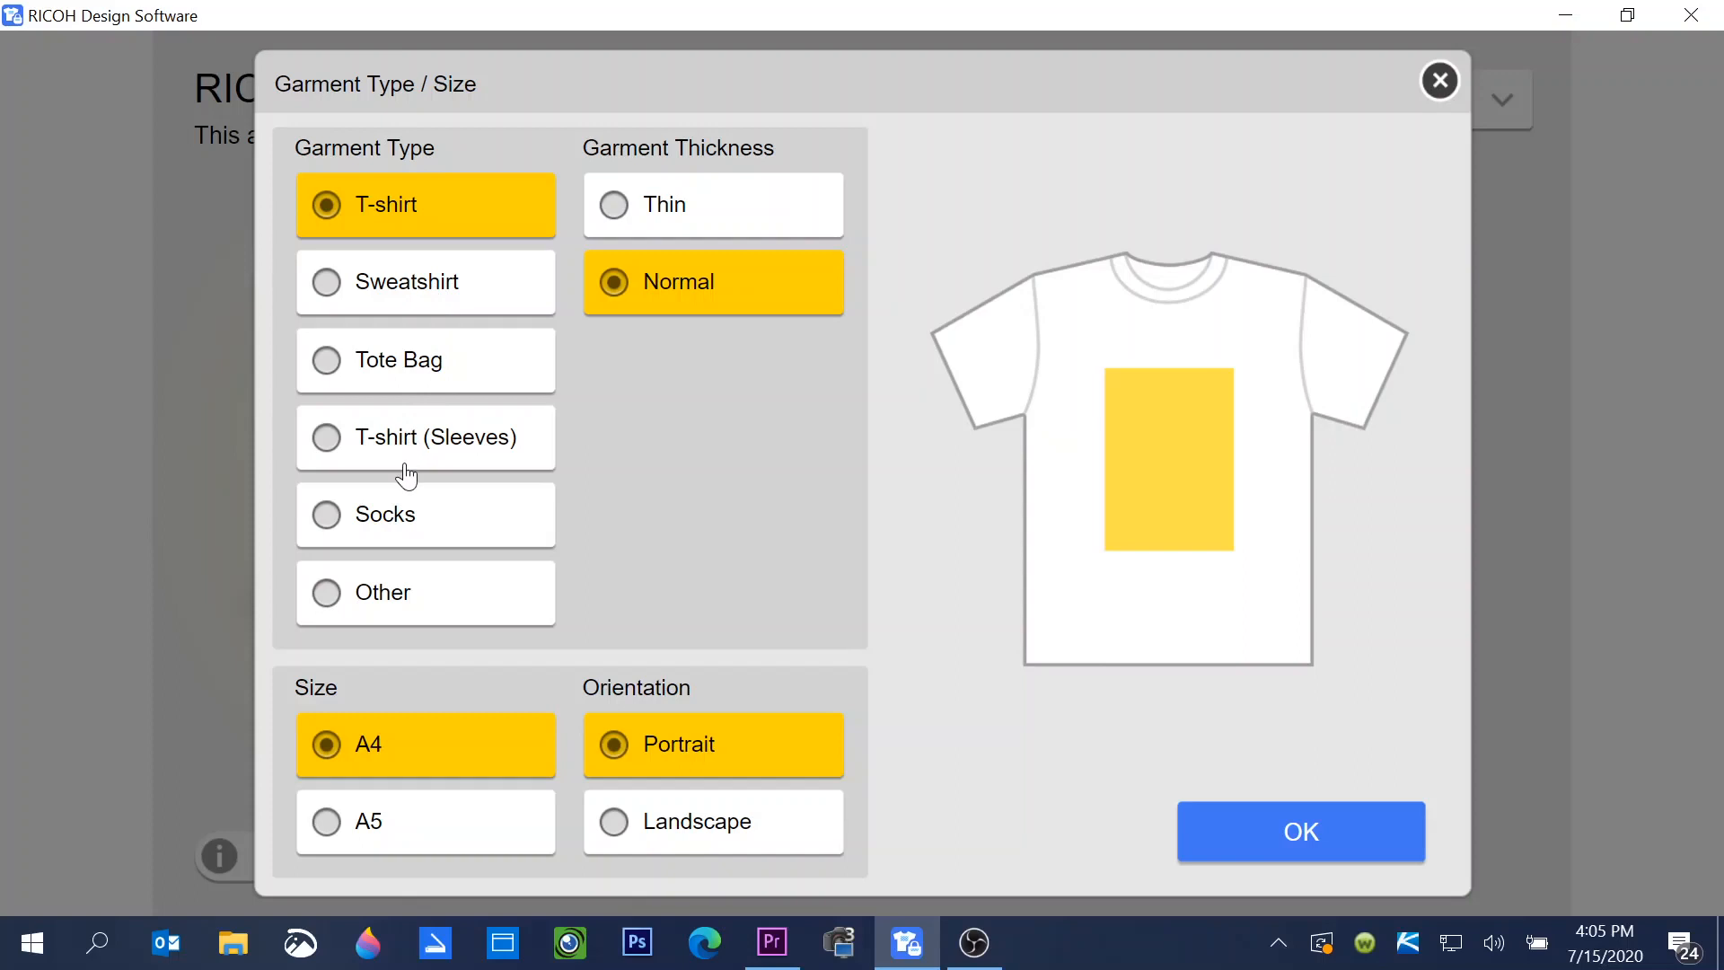
Set the garment type to Sweatshirt and confirm to show the loaded design
left_click(410, 285)
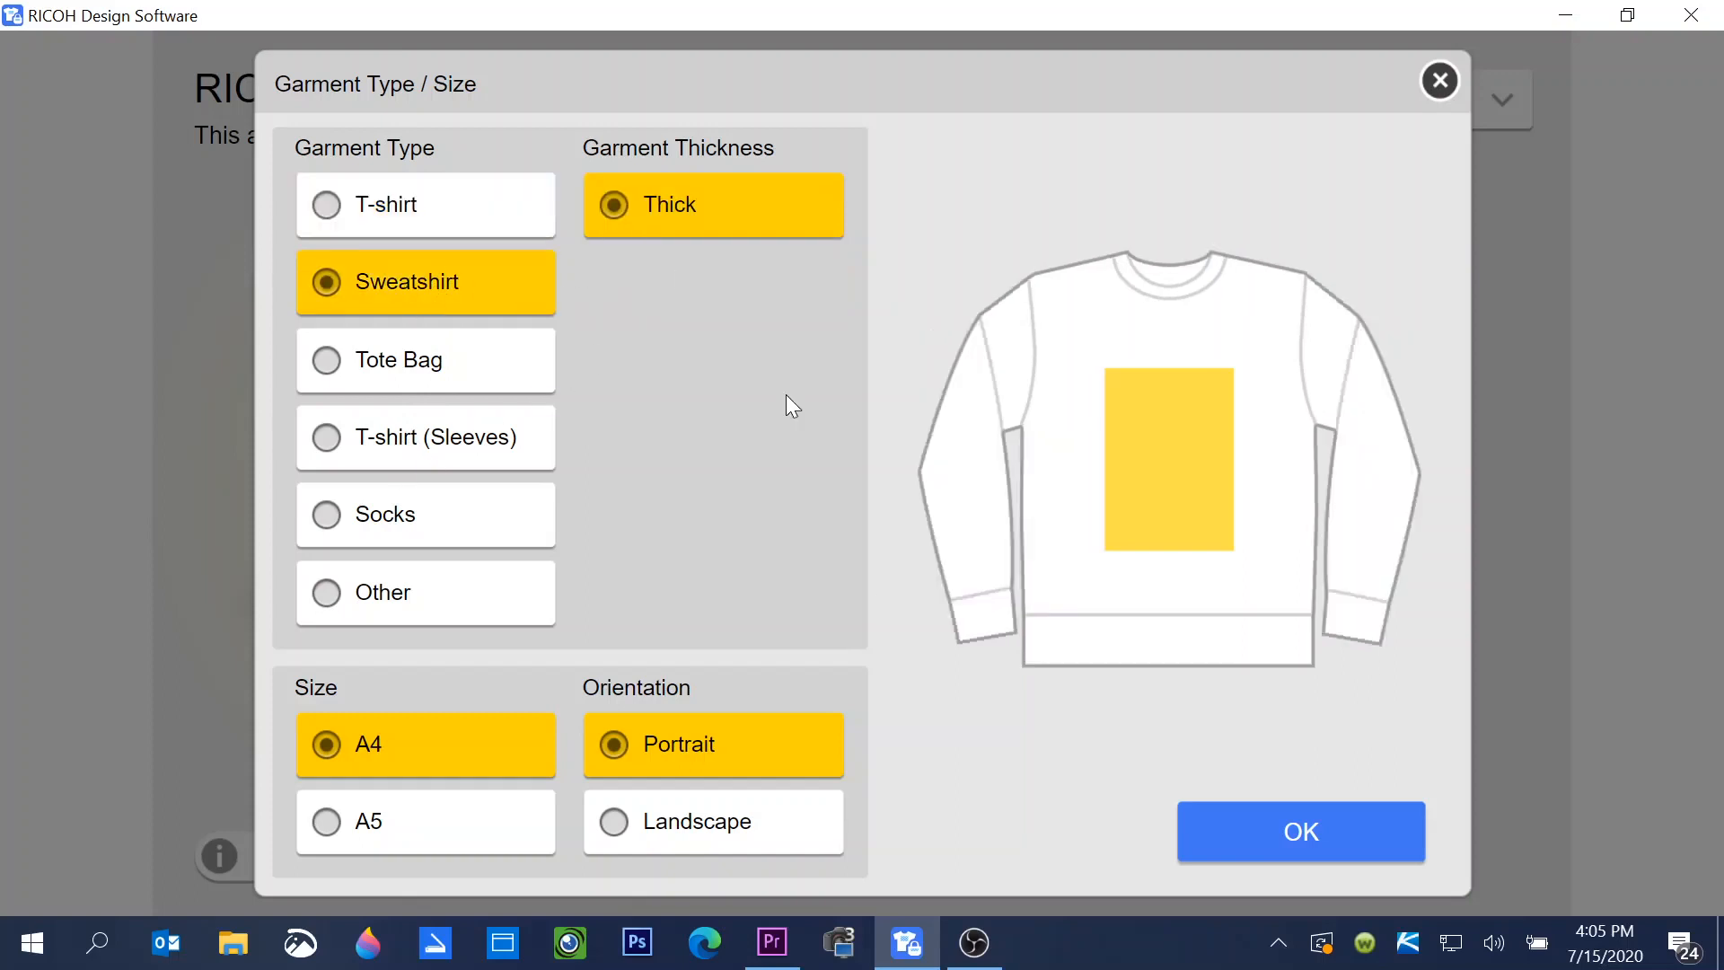
left_click(1288, 851)
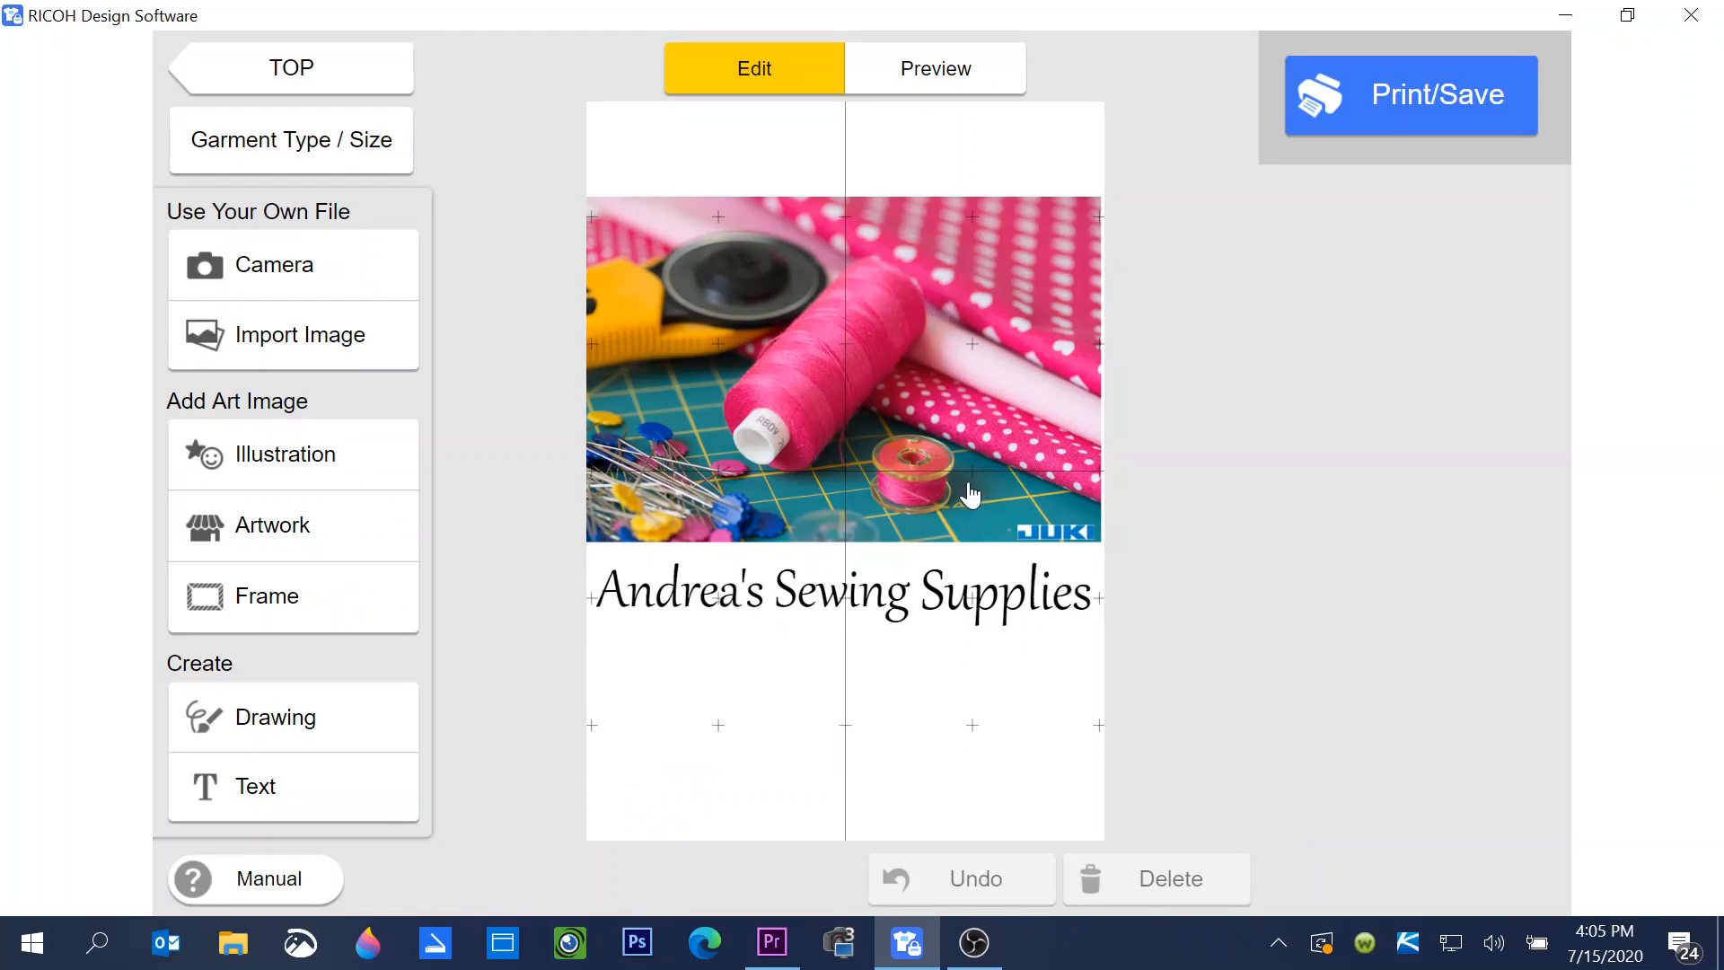
Return to the start screen, discard the sewing design and load the saved happy fall.dat design
left_click(219, 88)
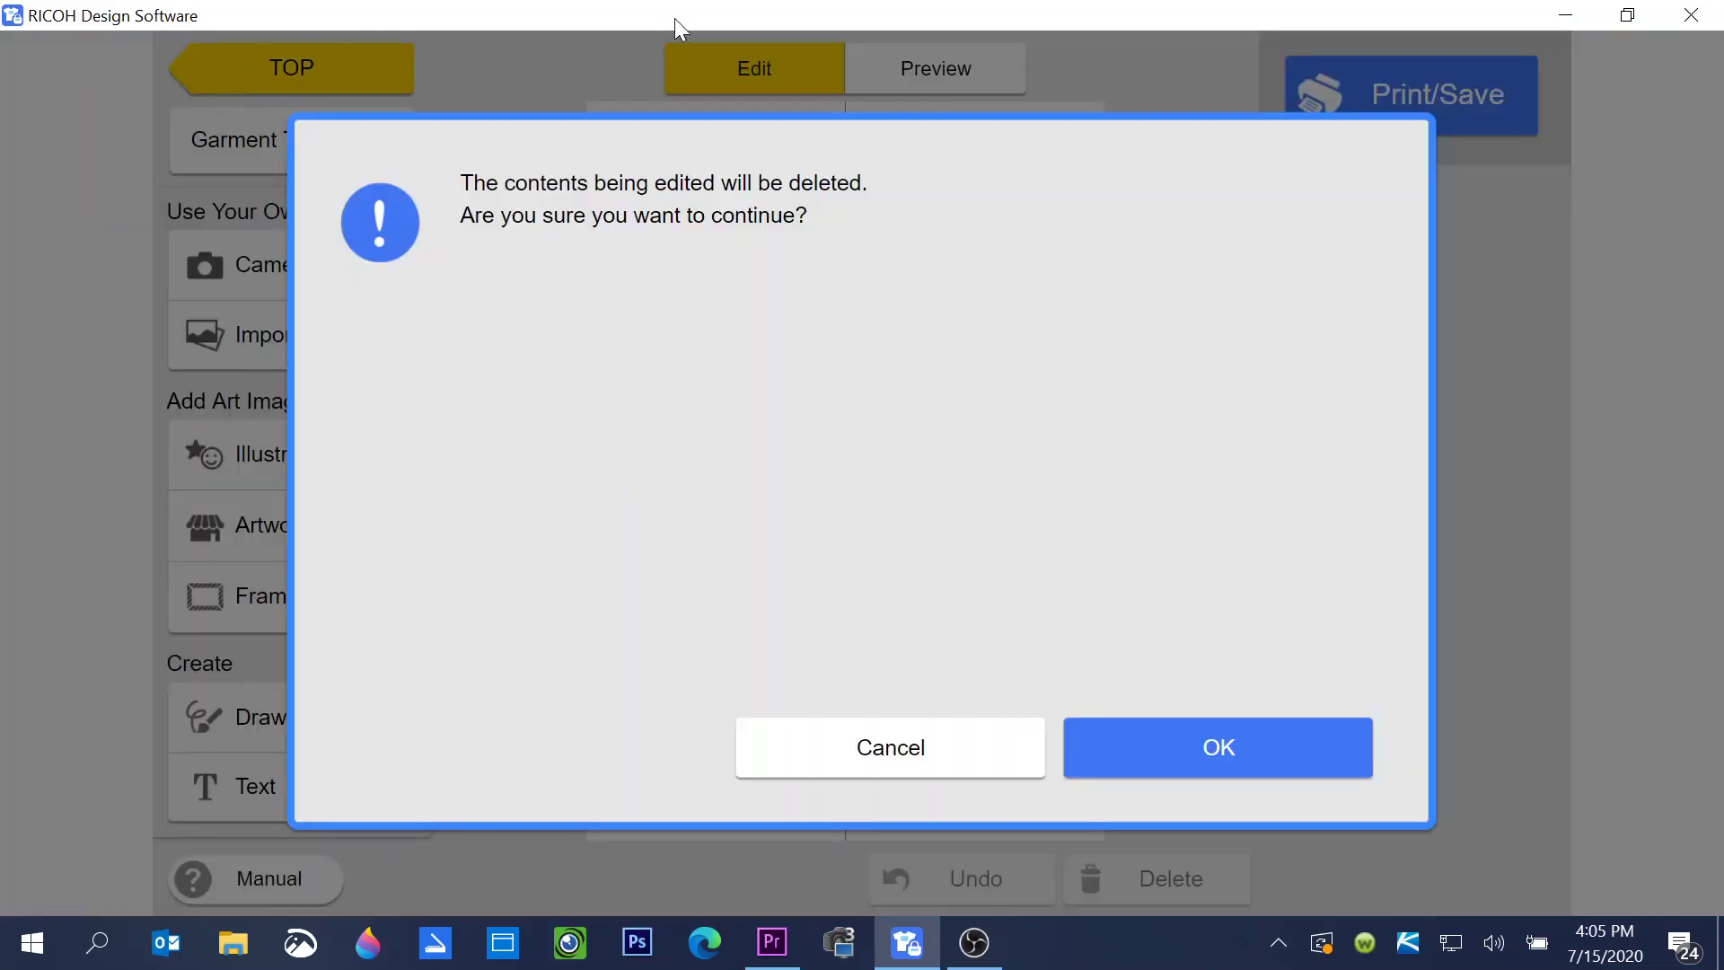
left_click(1280, 760)
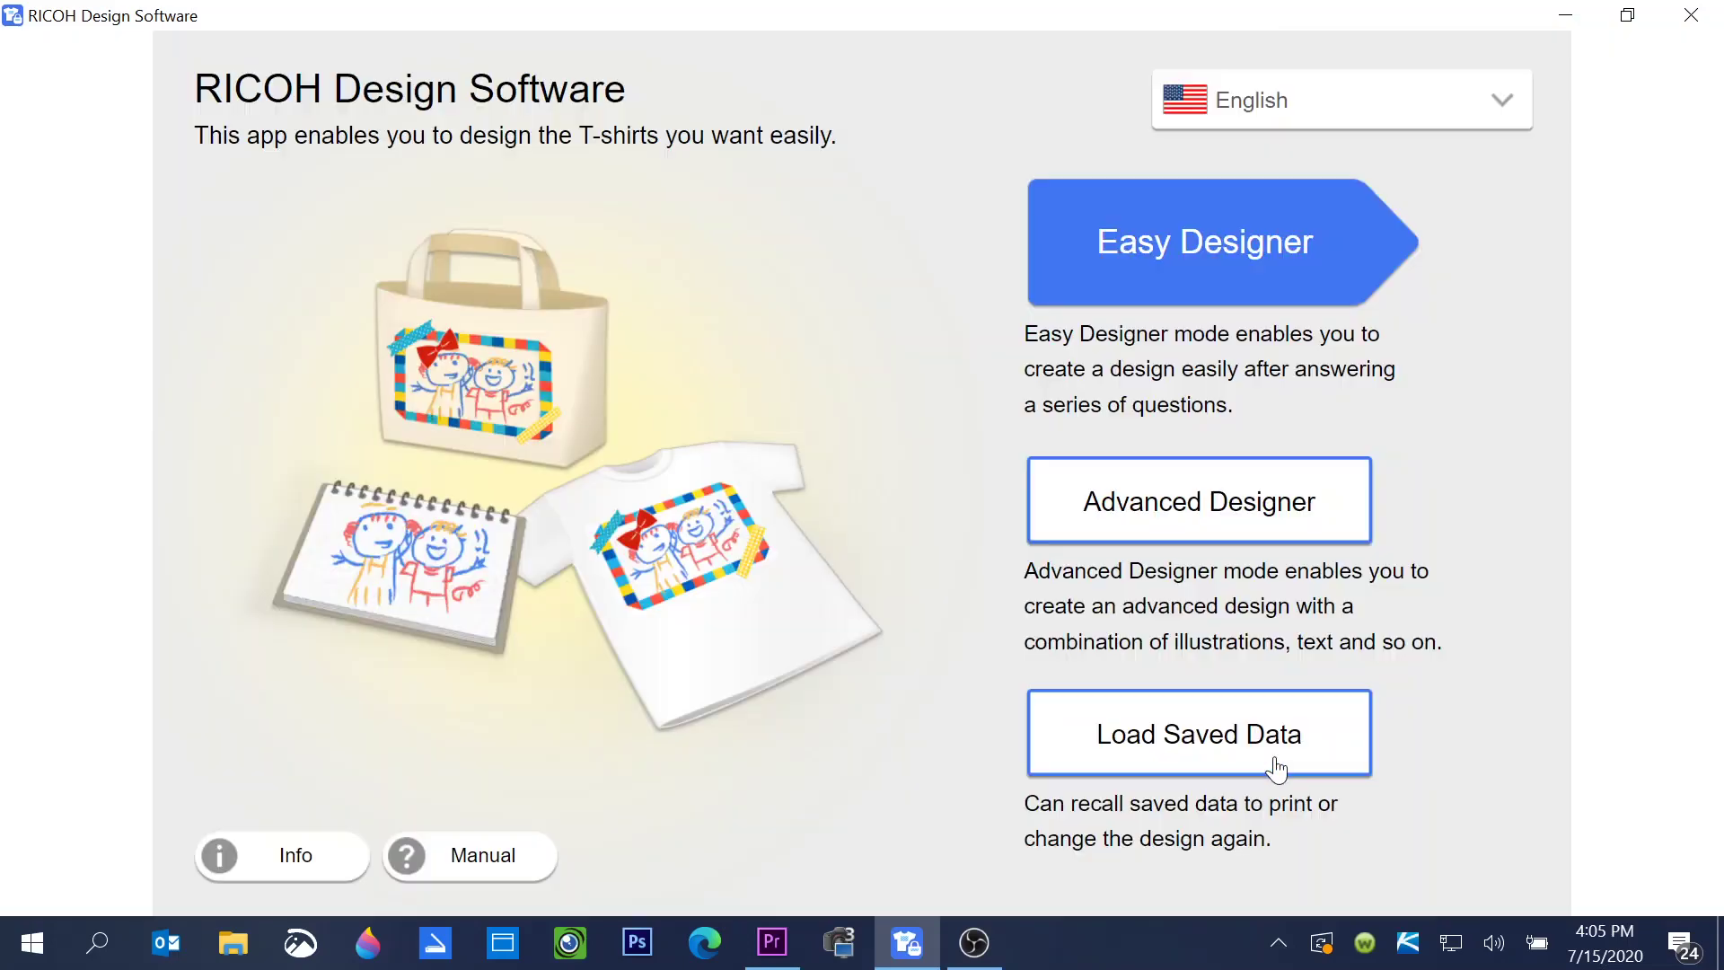
left_click(1218, 749)
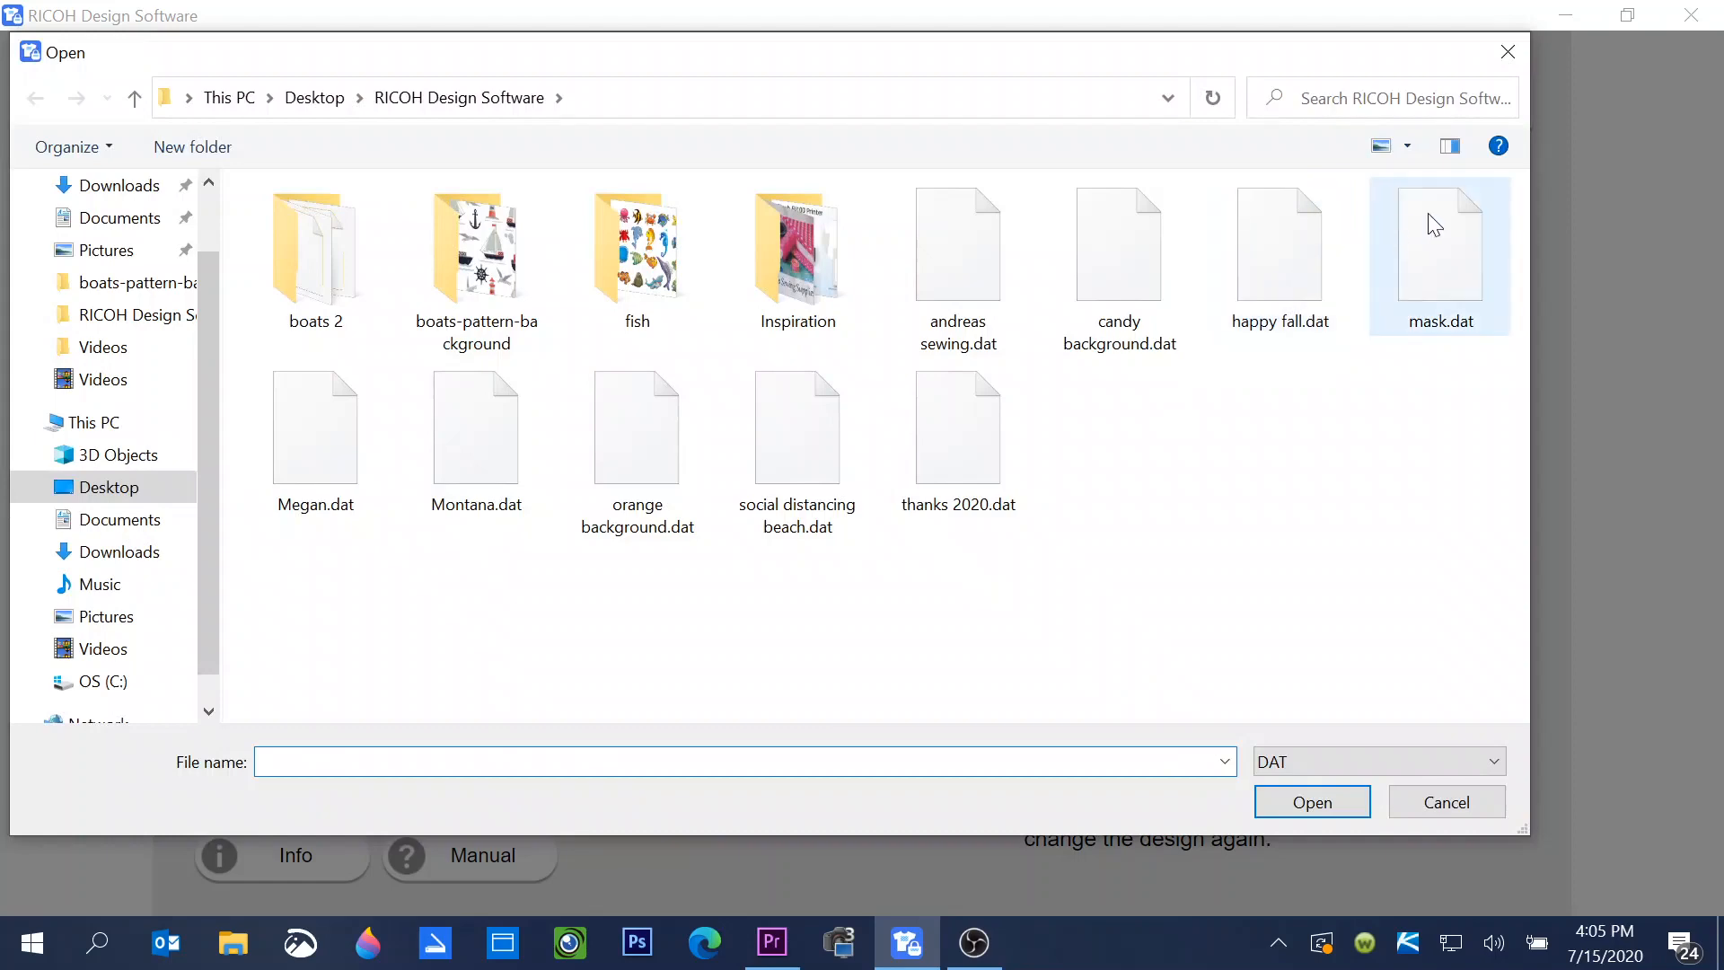
left_click(1298, 252)
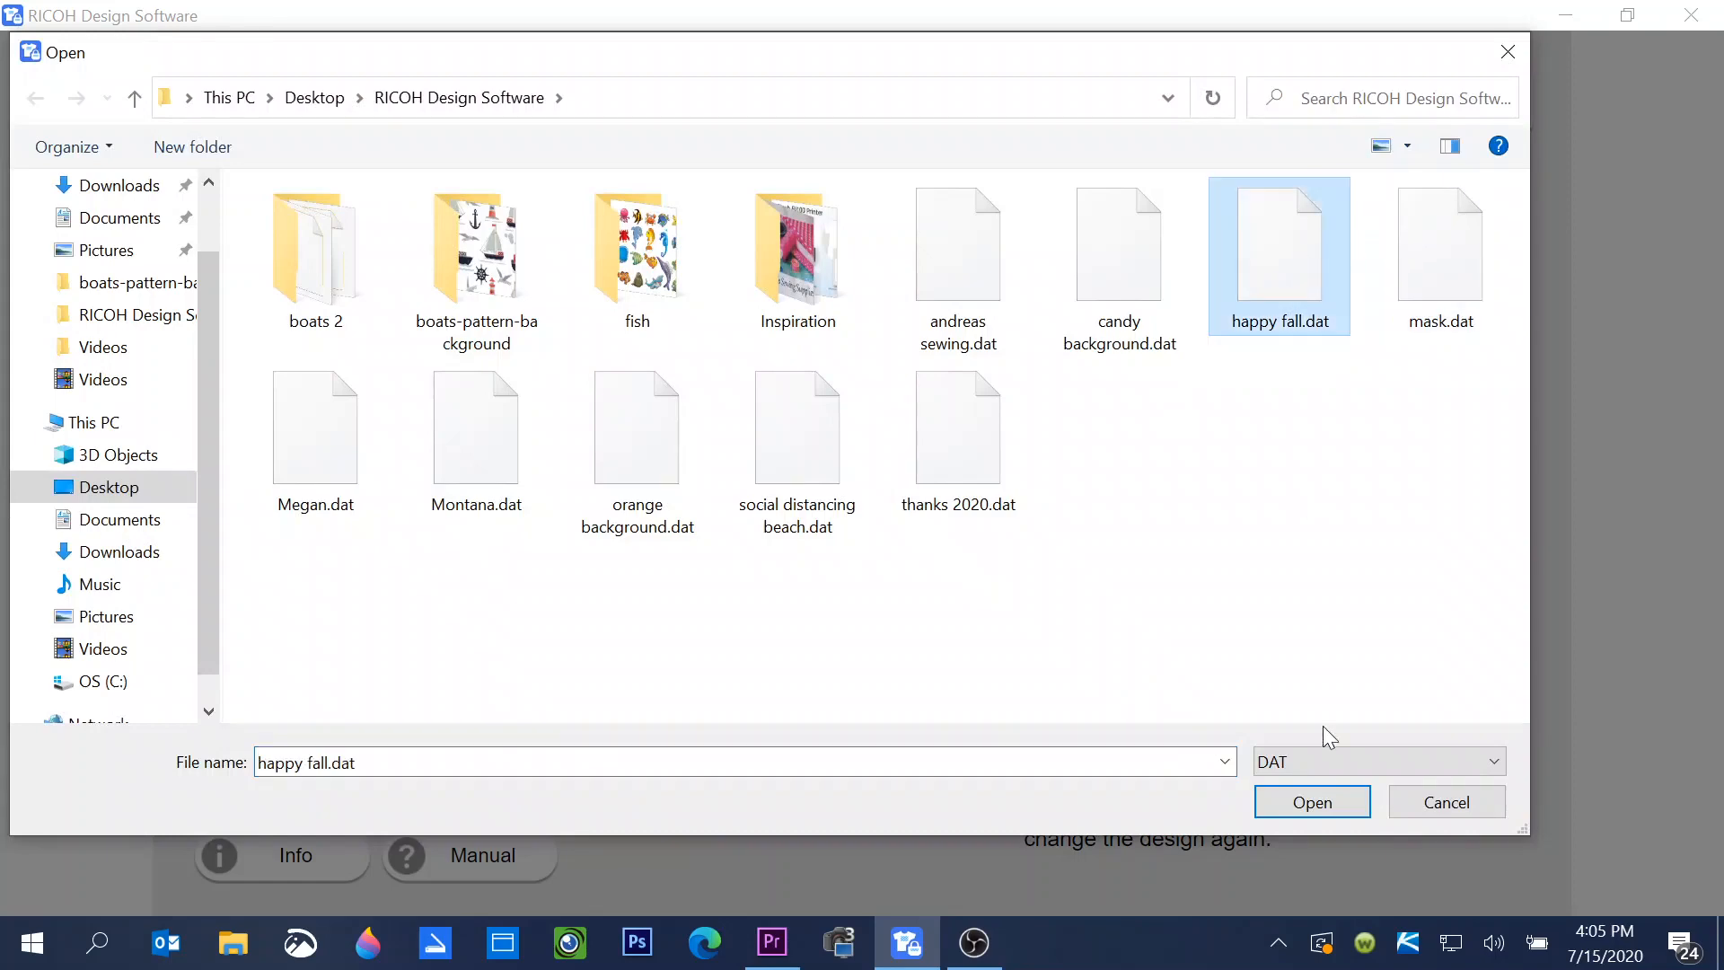
left_click(1312, 802)
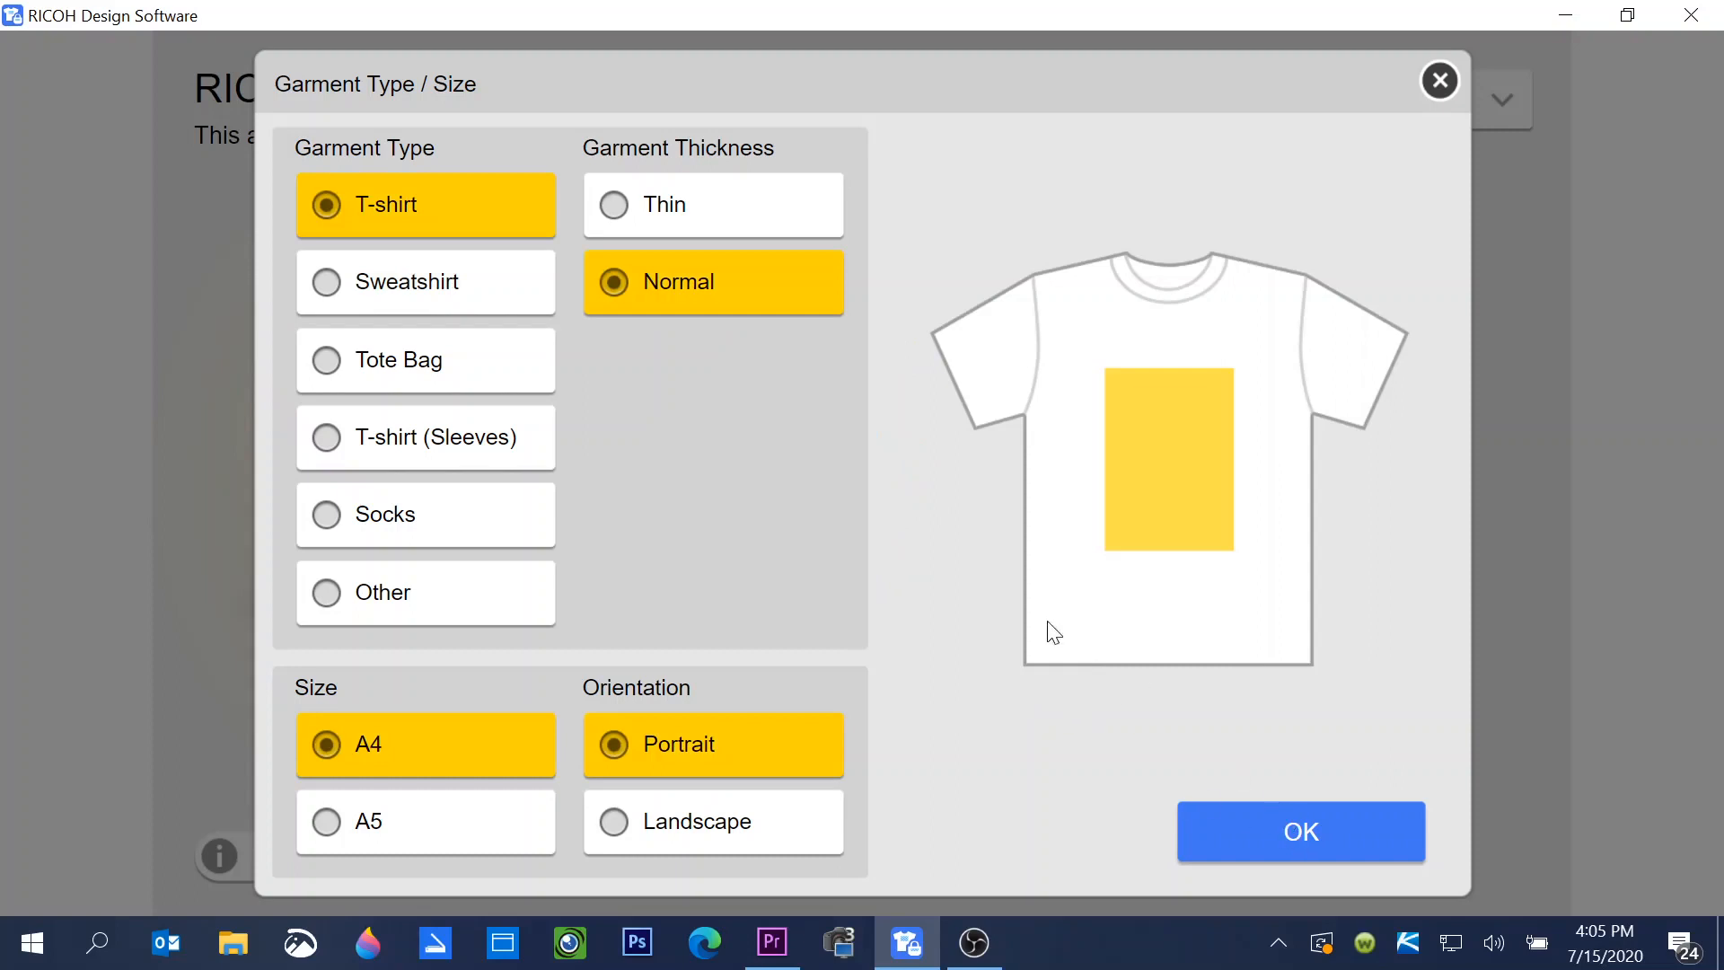
Set the garment to Tote Bag and show the Welcome Fall truck design
left_click(363, 364)
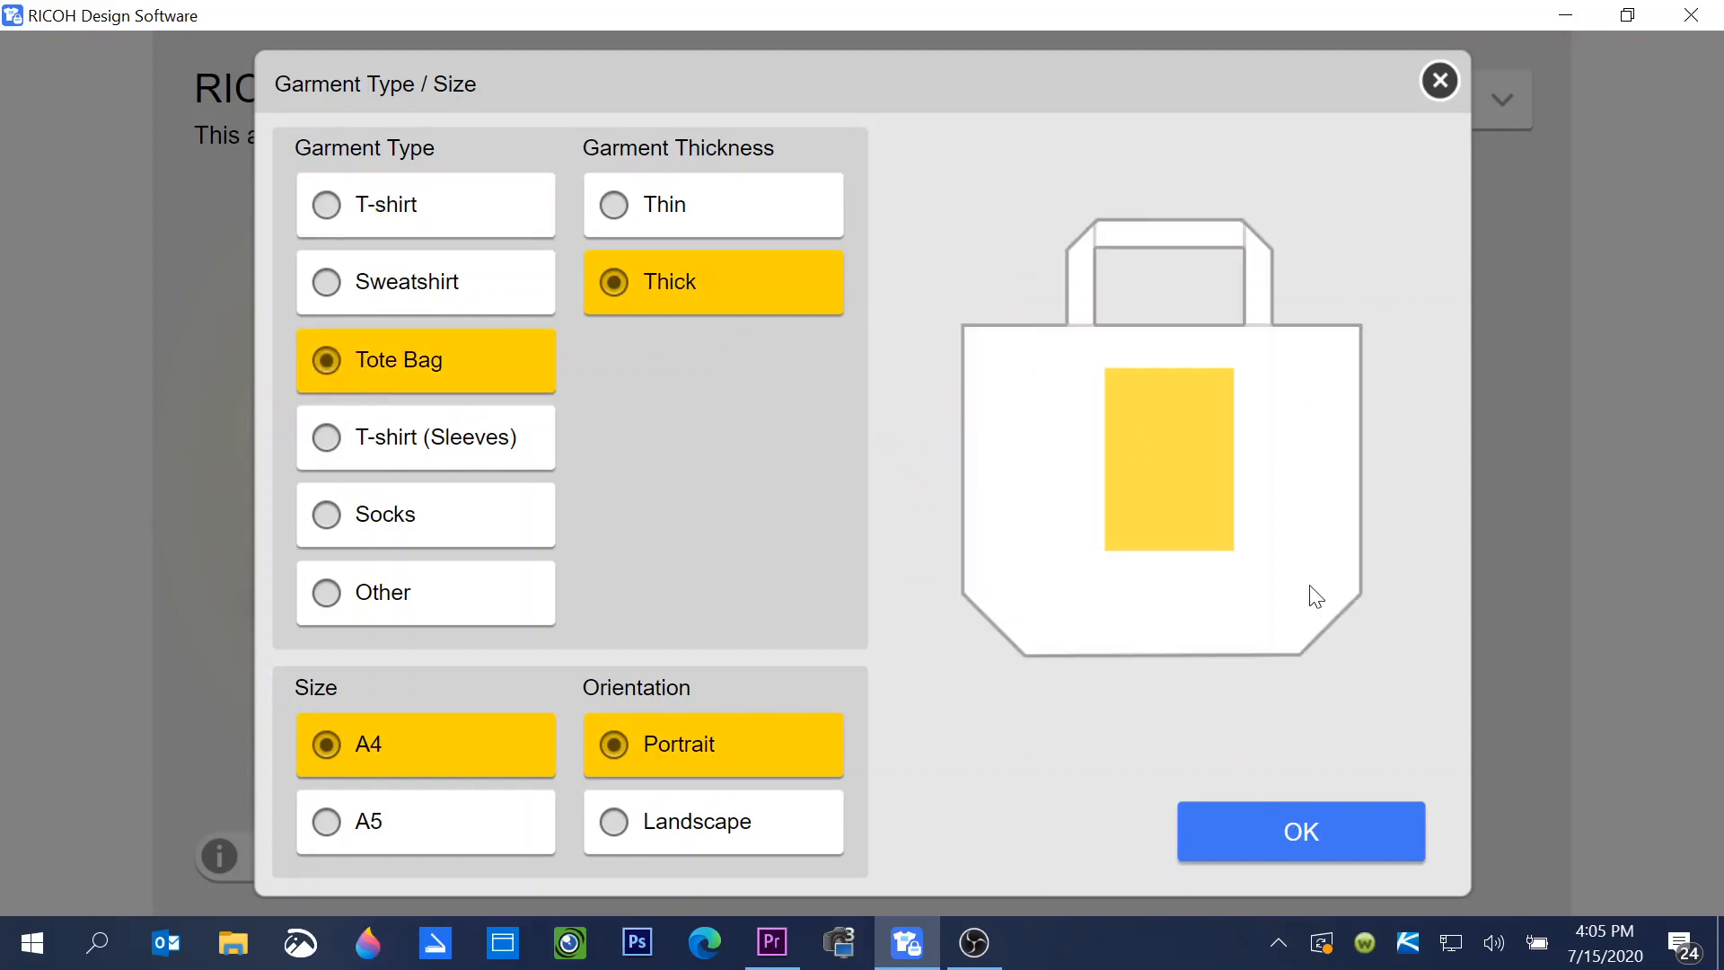
left_click(1297, 848)
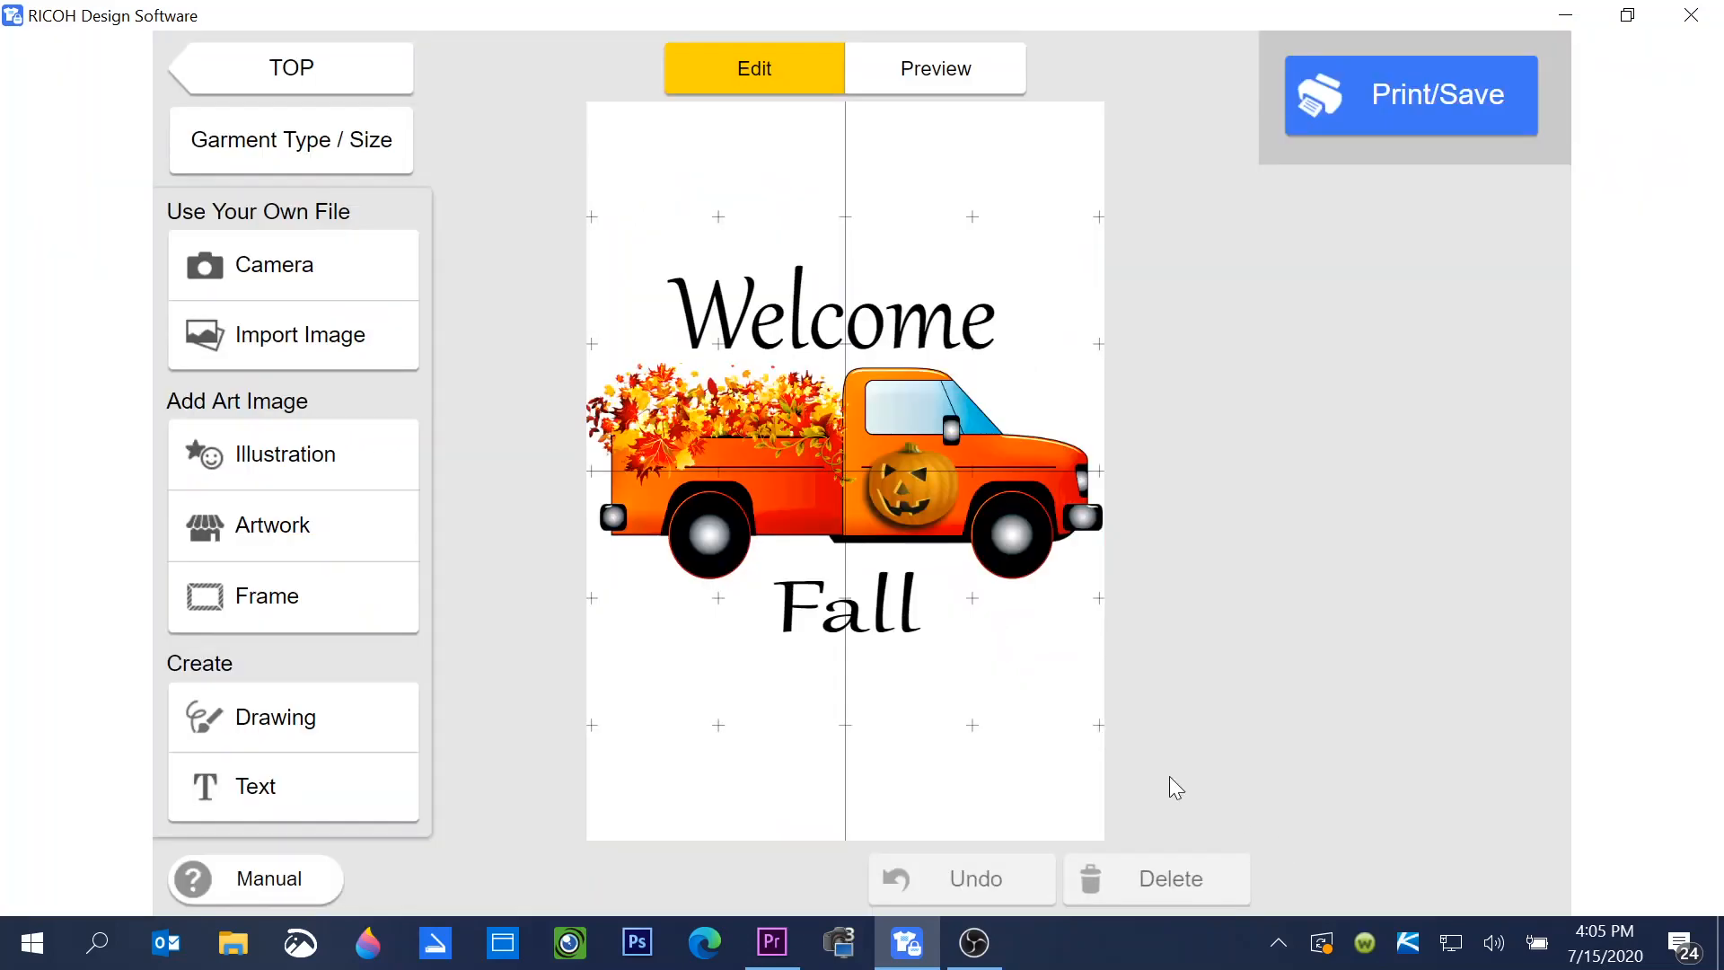